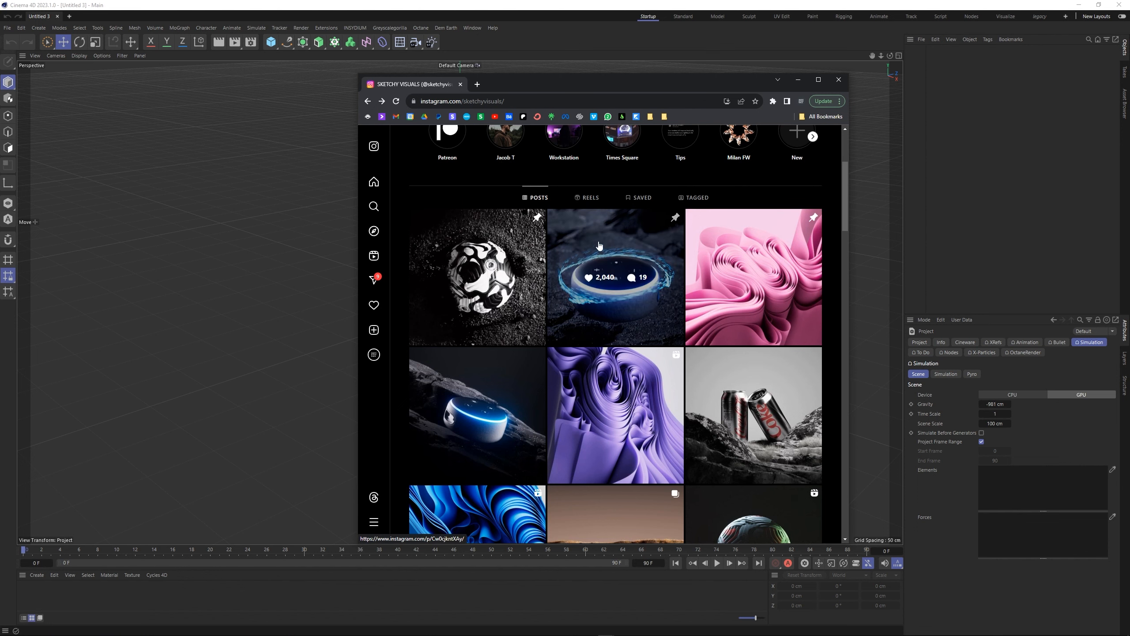
Look through the sketchyvisuals Instagram posts for dynamic cloth references, viewing the pink Dynamic Cloth Study post up close
left_click(746, 339)
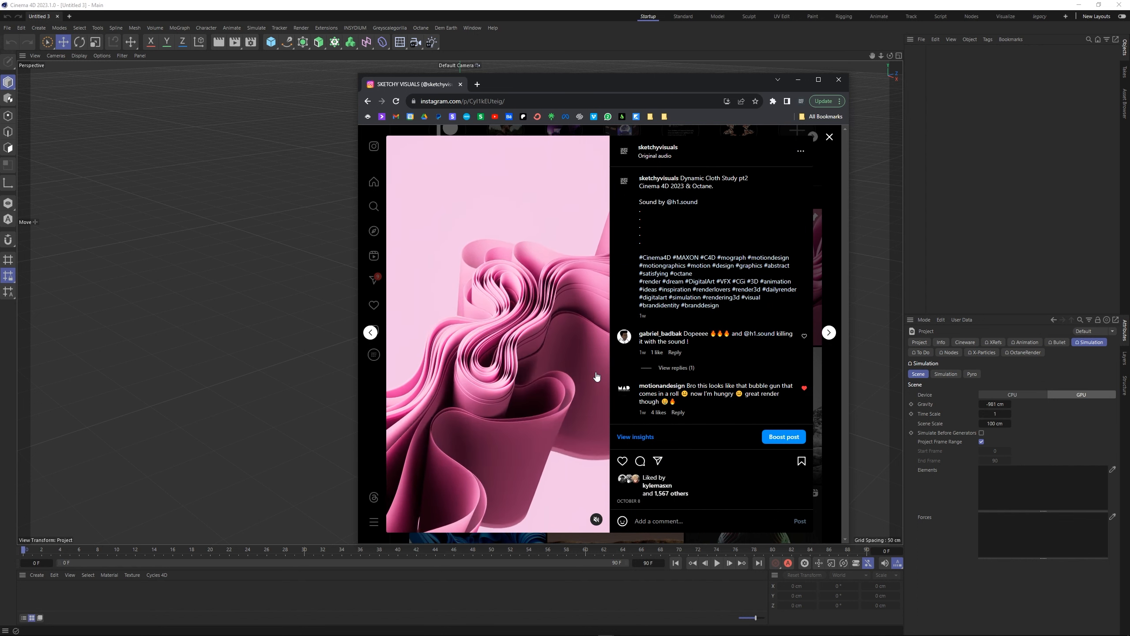
left_click(831, 292)
scroll(590, 382, "down", 8)
scroll(589, 382, "down", 10)
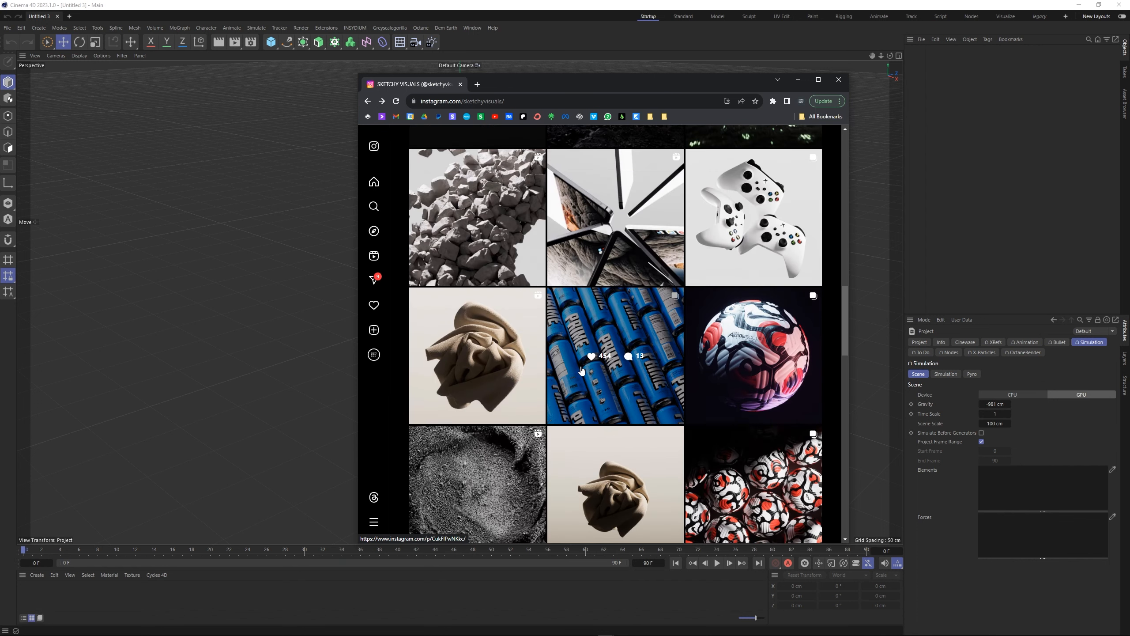
scroll(616, 319, "down", 4)
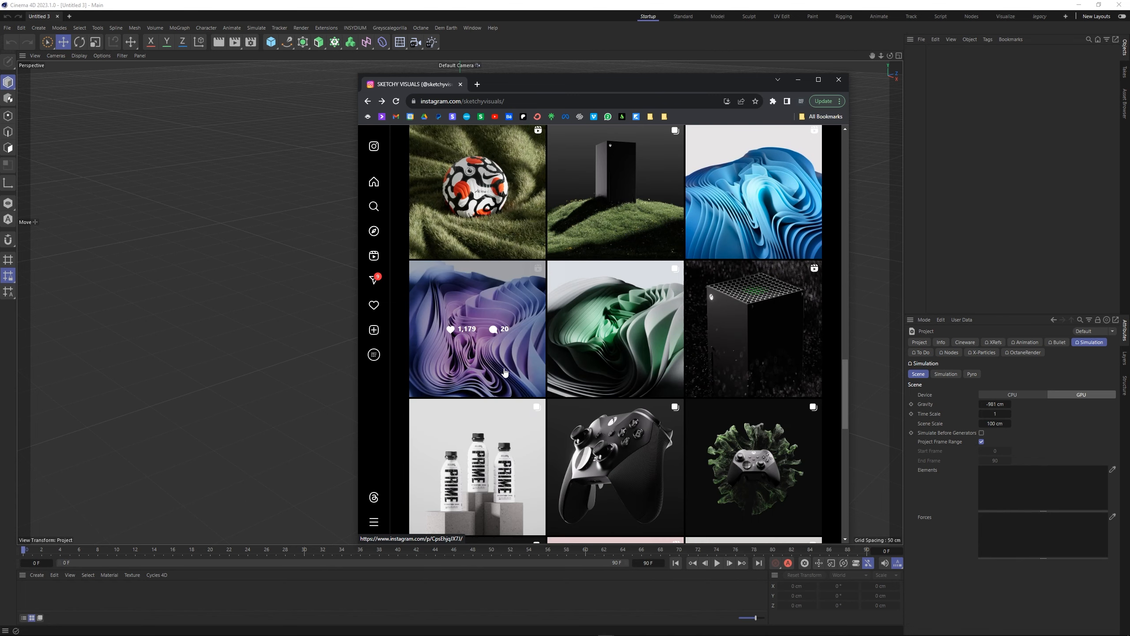
scroll(603, 451, "up", 20)
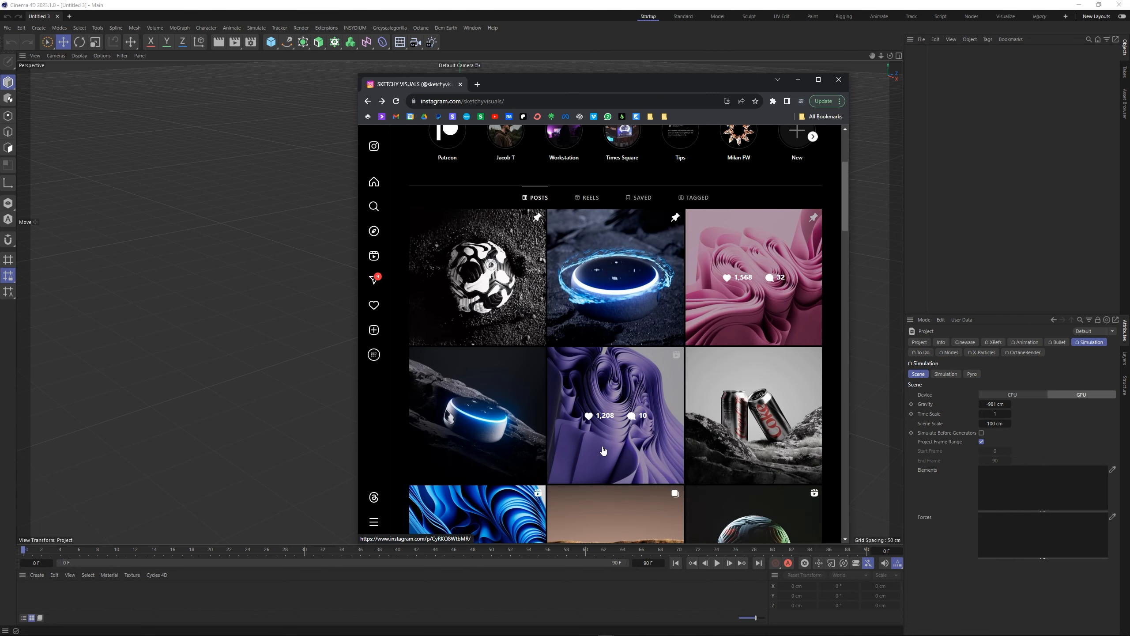
scroll(604, 451, "down", 2)
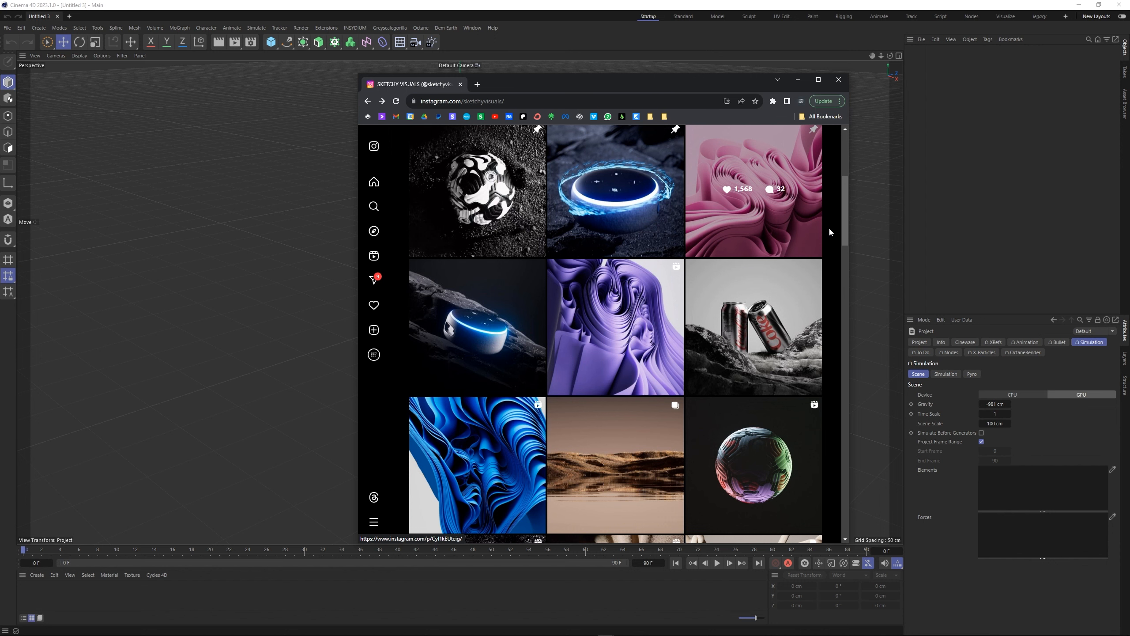
Switch to Cinema 4D and add a plane primitive at the scene's origin
left_click(272, 44)
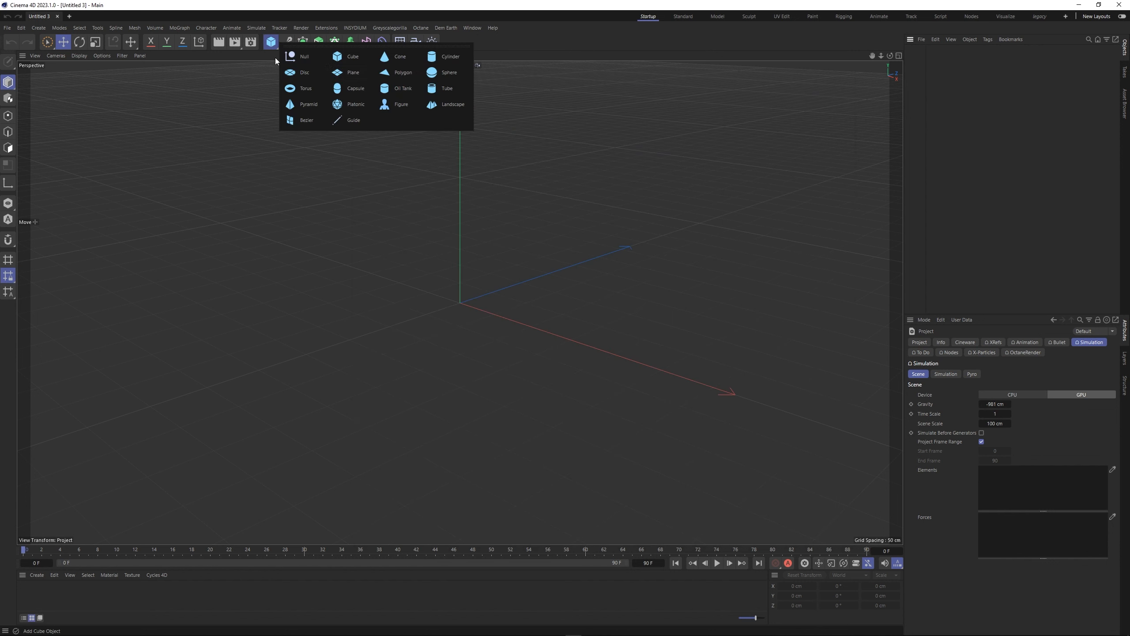
left_click(340, 76)
left_click_drag(458, 299, 503, 297, "alt")
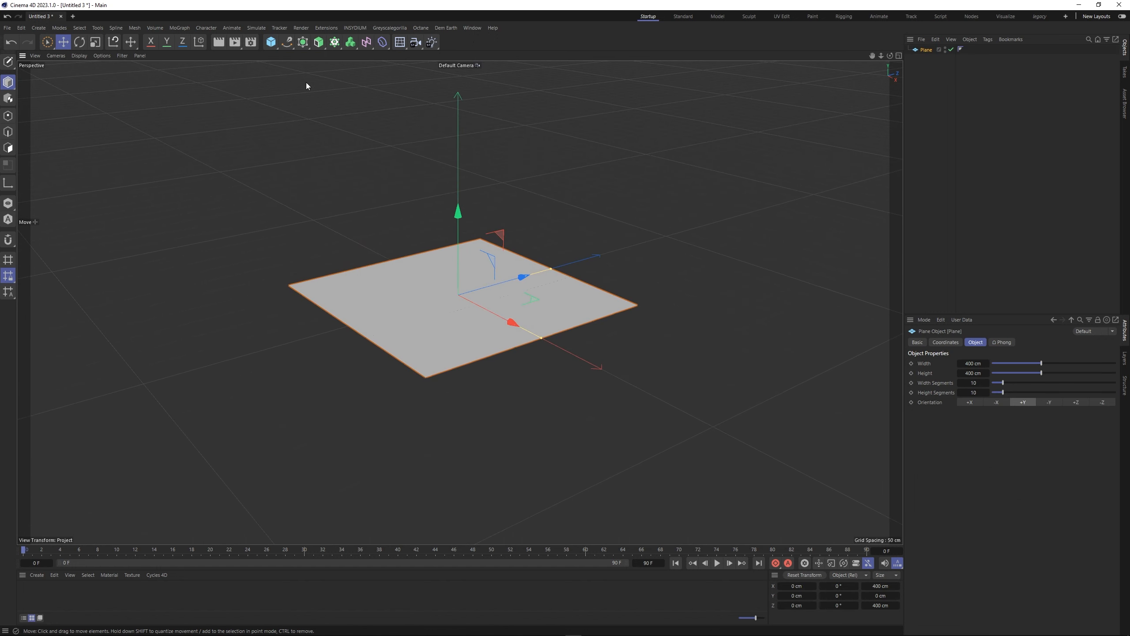
Put the plane inside a new Cloner and set the Cloner's mode to Linear
left_click(179, 28)
left_click(188, 67, "alt")
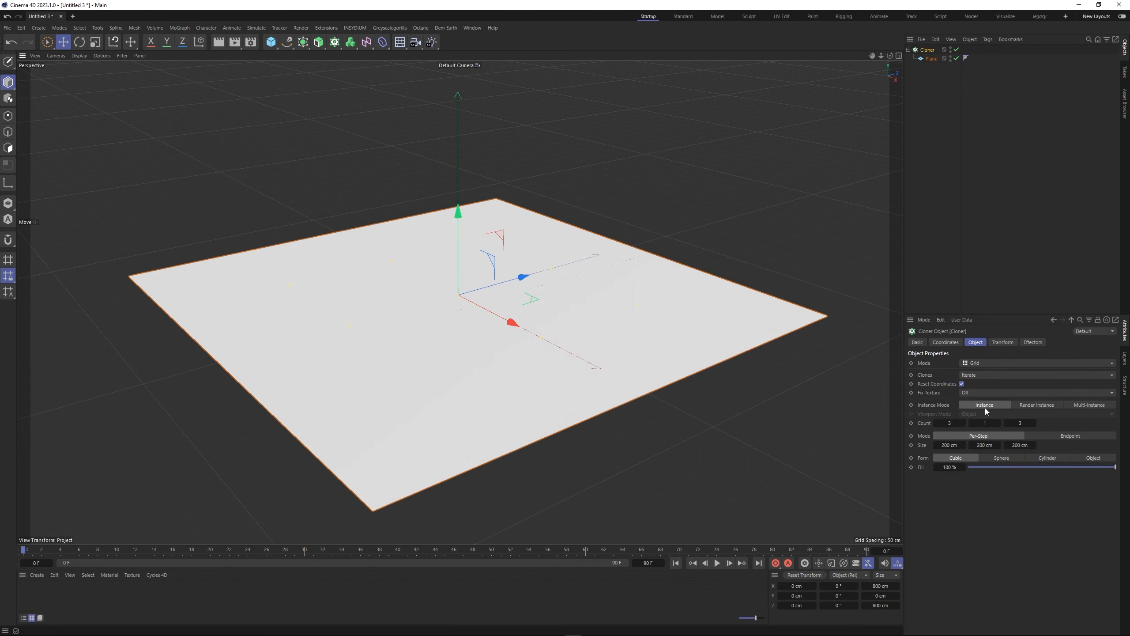
left_click(980, 364)
left_click(984, 383)
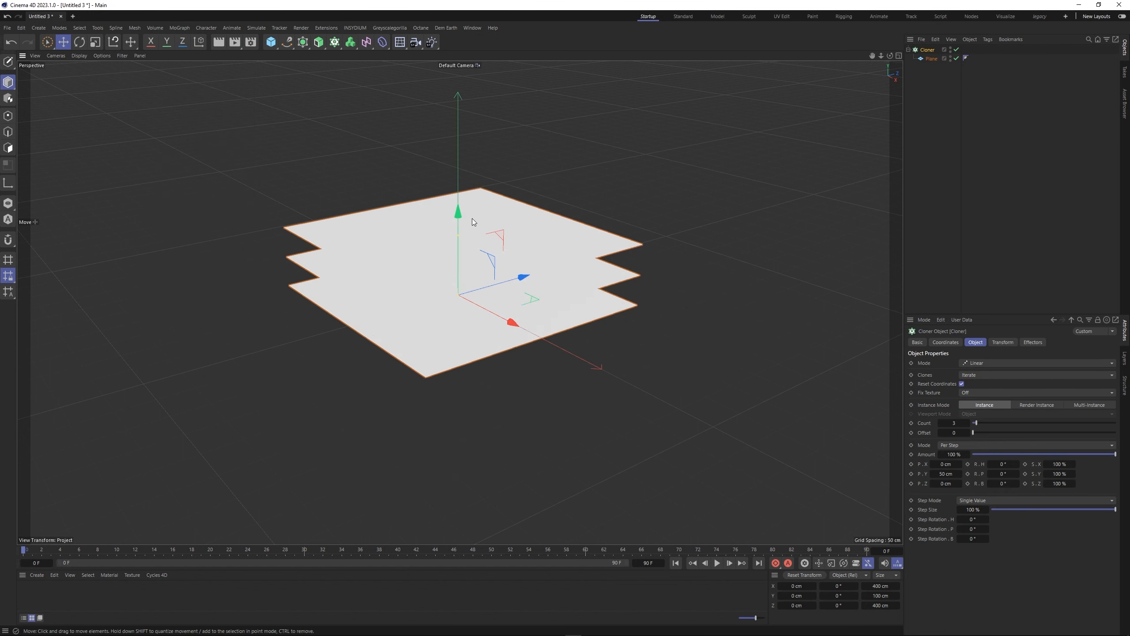
Set the Cloner's count to 25 and its per-step Y position to 15 cm
double_click(954, 423)
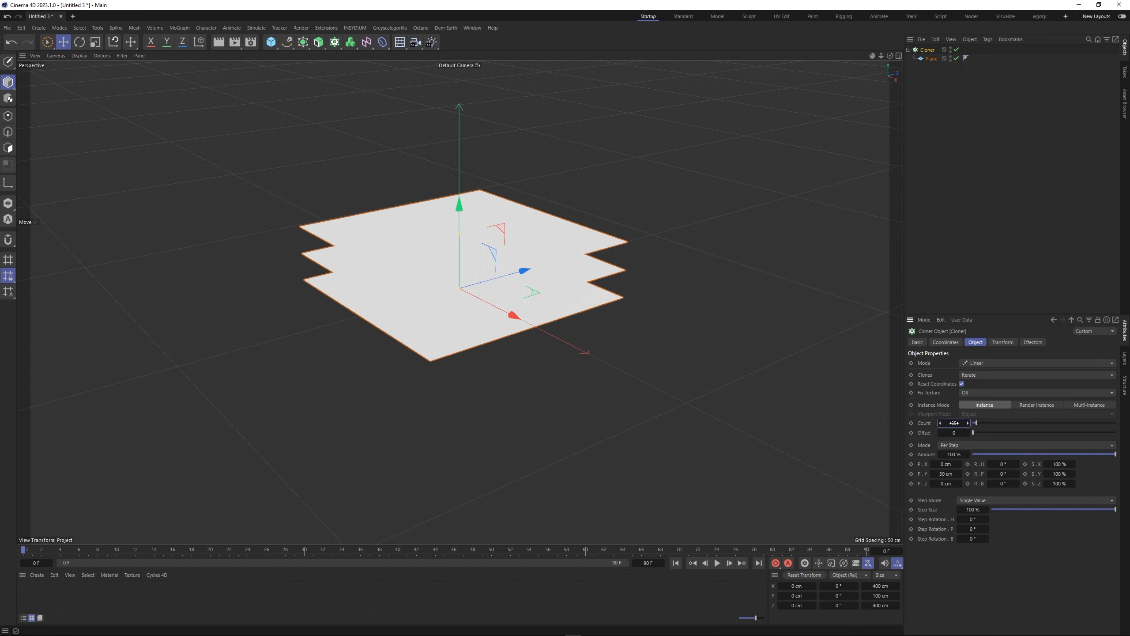
type("25")
key("Return")
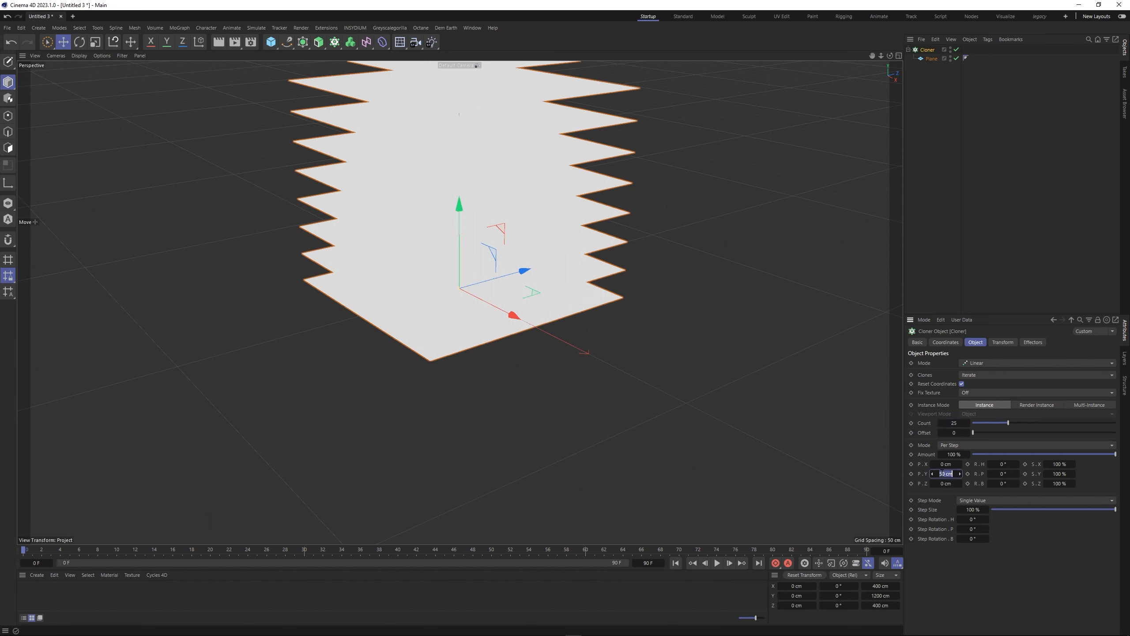
type("15")
key("Return")
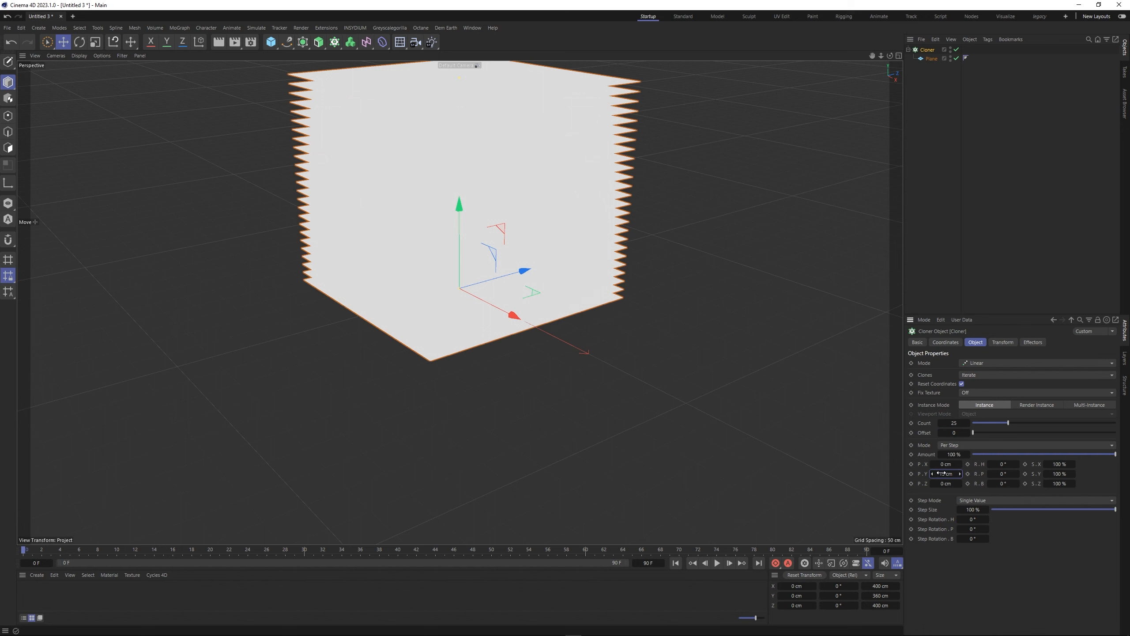
Tighten the Cloner's per-step Y position to 10 cm and lower the stack to about Y -209 cm
left_click_drag(464, 227, 475, 354)
left_click(947, 474)
type("1")
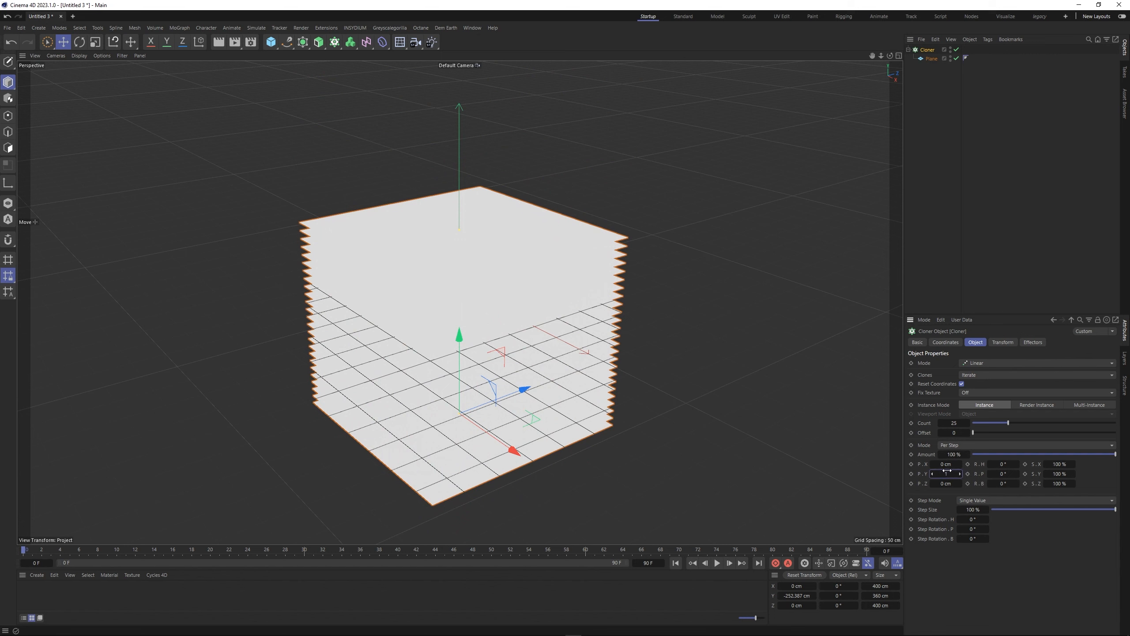
type("0")
key("Return")
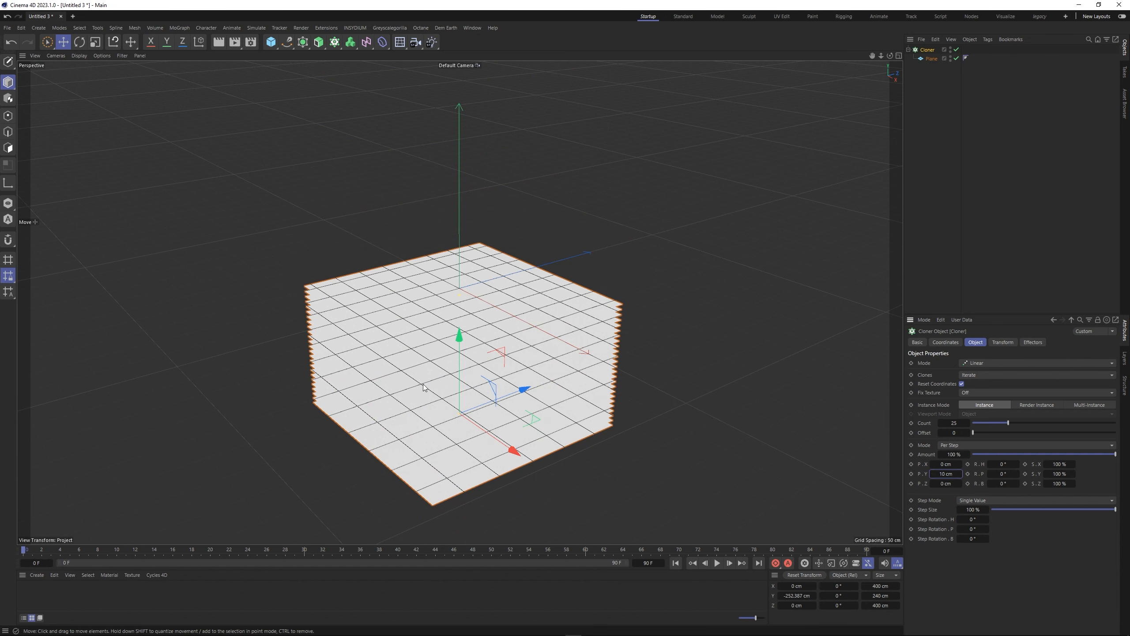
left_click_drag(461, 360, 463, 341)
Hide the workplane in the viewport and display the objects with Gouraud Shading (Lines)
left_click(122, 55)
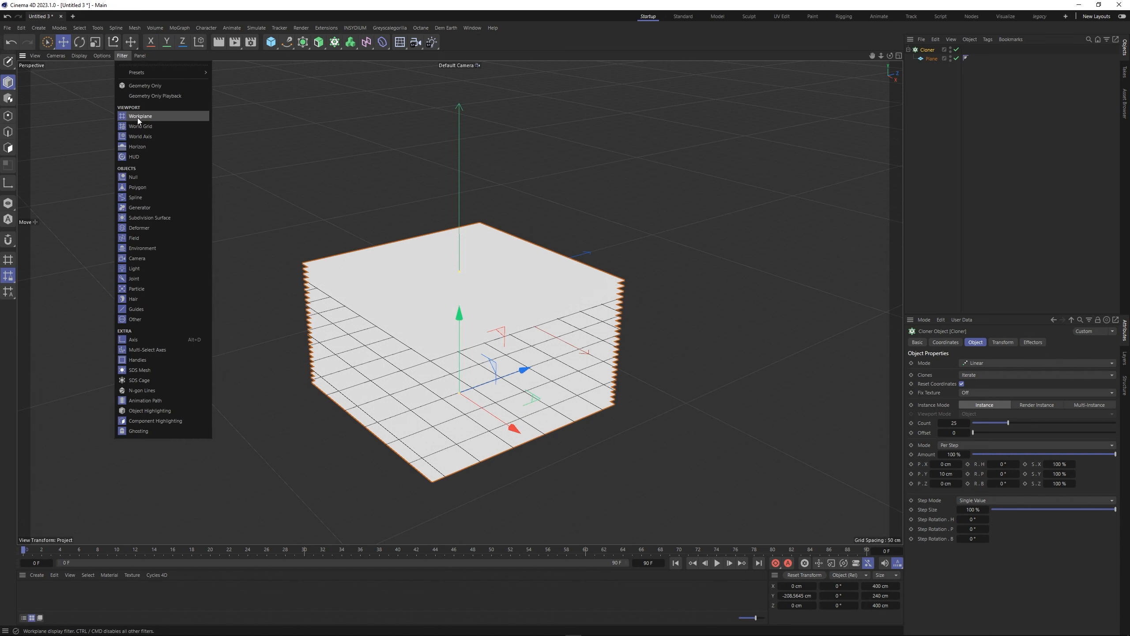
left_click(138, 117)
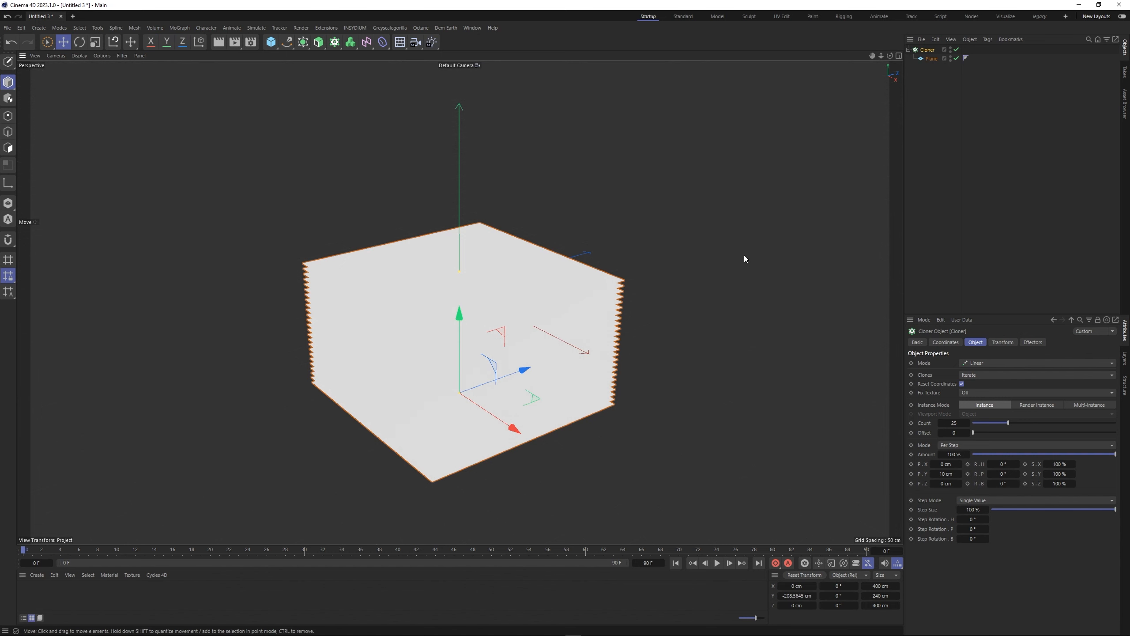
key("n")
key("b")
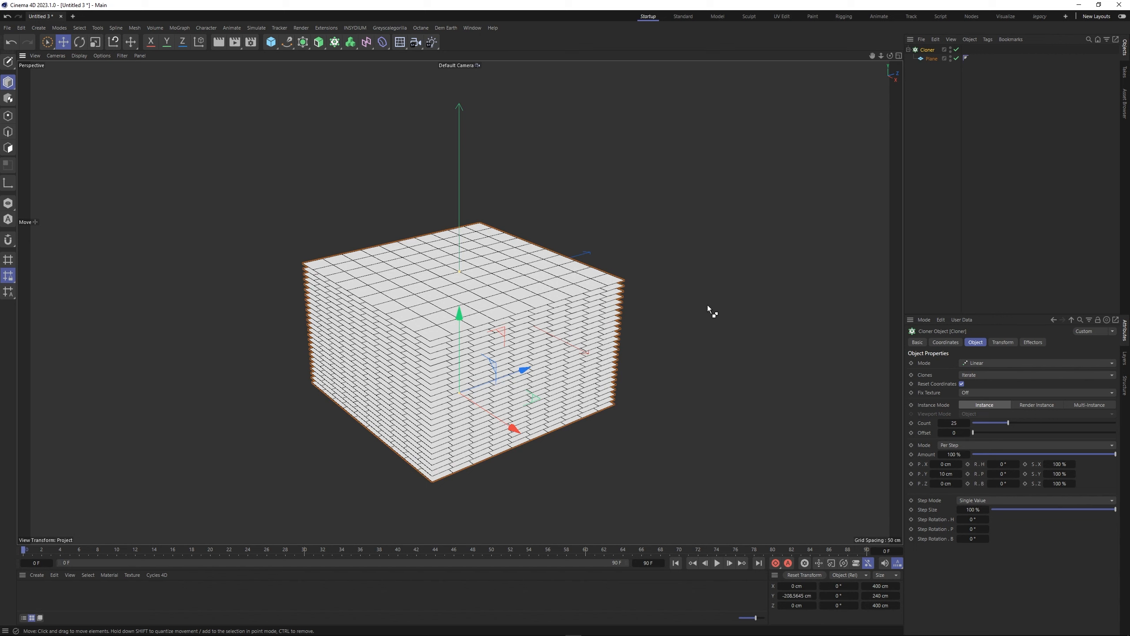
Set the project's simulation gravity to 0 and select the plane inside the Cloner
key("ctrl+d")
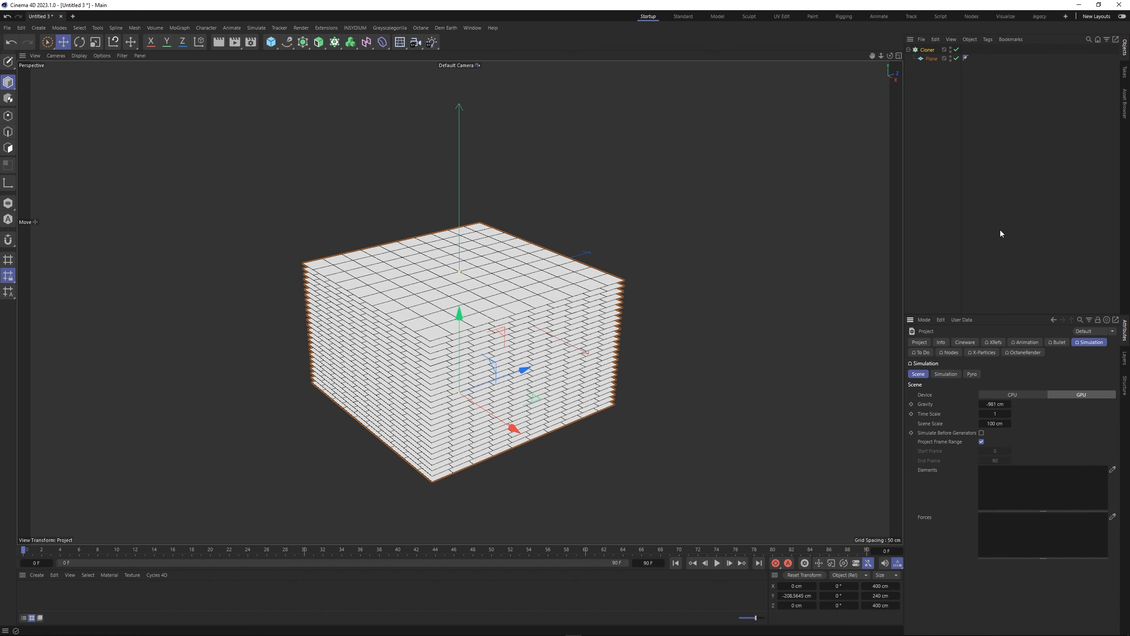
left_click(995, 404)
type("0")
left_click(929, 59)
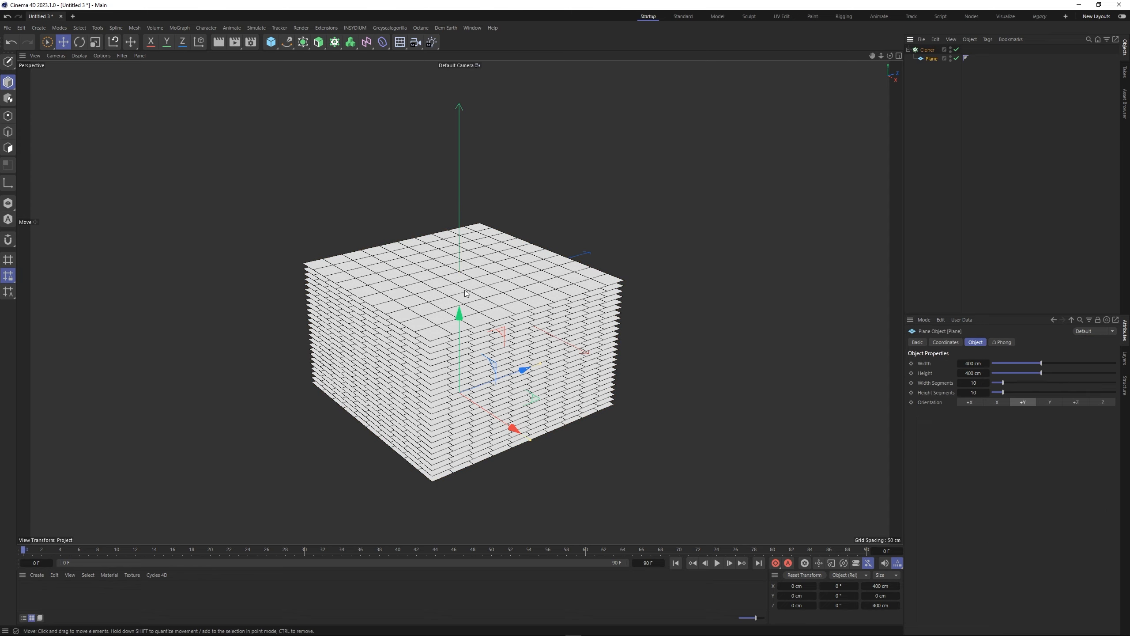
right_click_drag(465, 289, 504, 273, "alt")
mouse_move(504, 272)
middle_mouse_down("alt")
mouse_move(497, 247)
mouse_move(499, 285)
middle_mouse_up("alt")
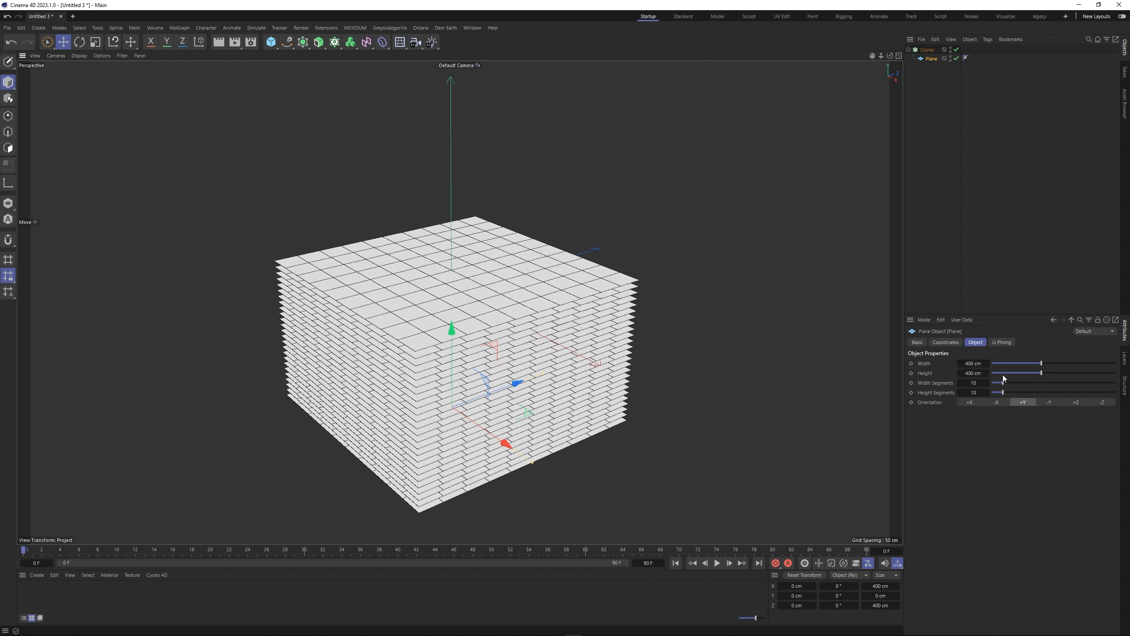
double_click(972, 363)
type("2000")
key("Return")
key("ctrl+z")
Set the plane's height to 2000 cm
double_click(963, 373)
type("2000")
key("Return")
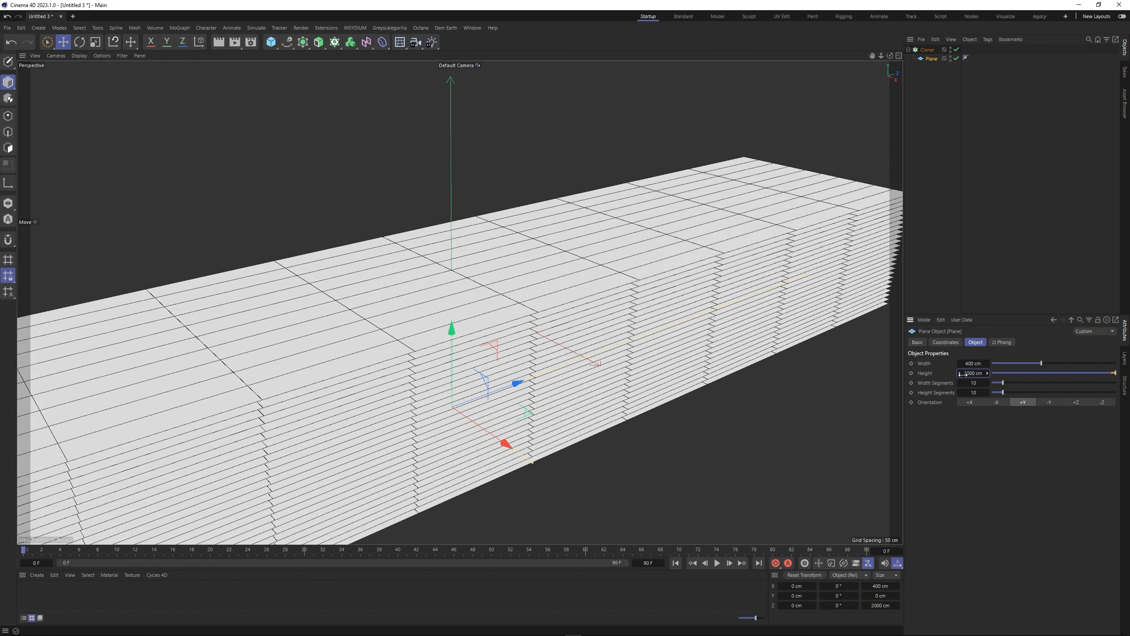
Set the plane's height segments to 100 and its width segments to 3
double_click(975, 392)
type("100")
key("Return")
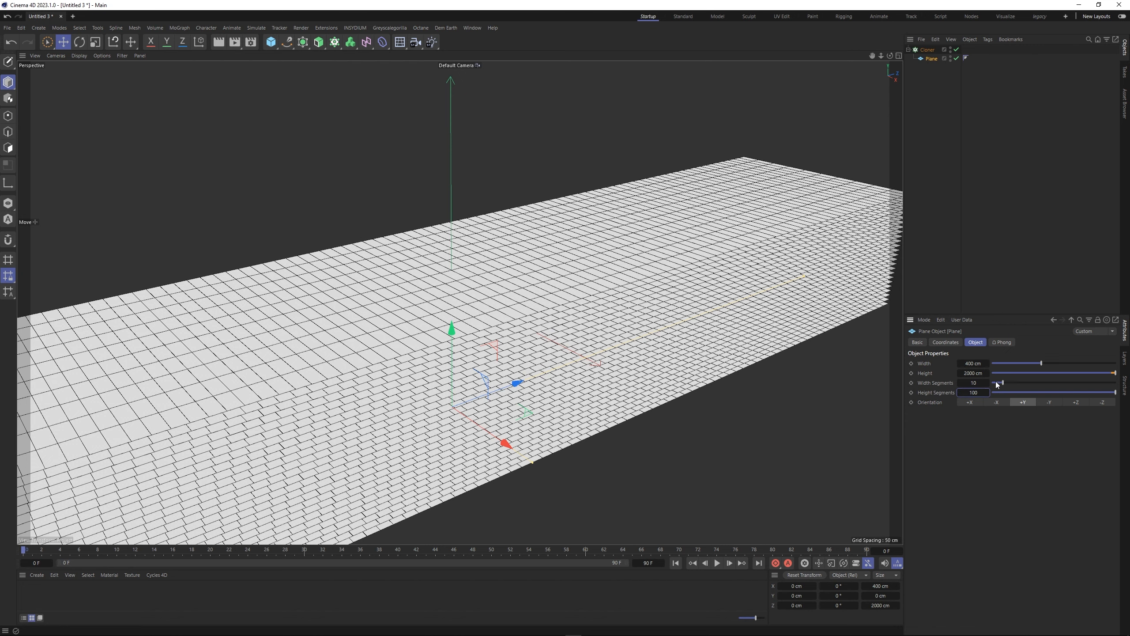
left_click_drag(996, 381, 996, 386)
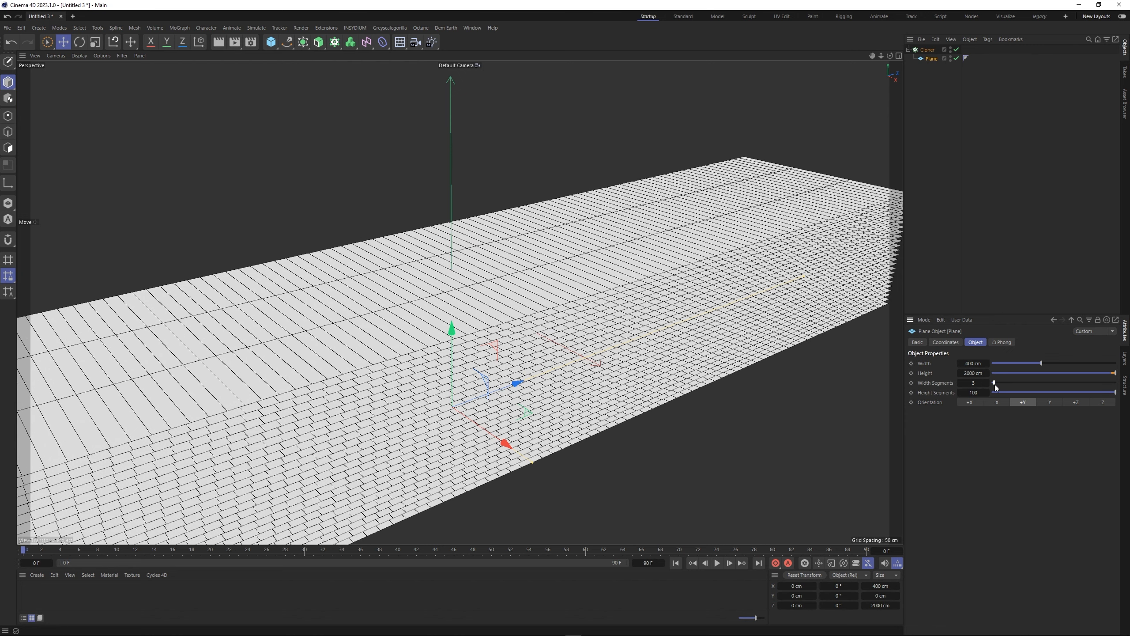
scroll(499, 293, "down", 5)
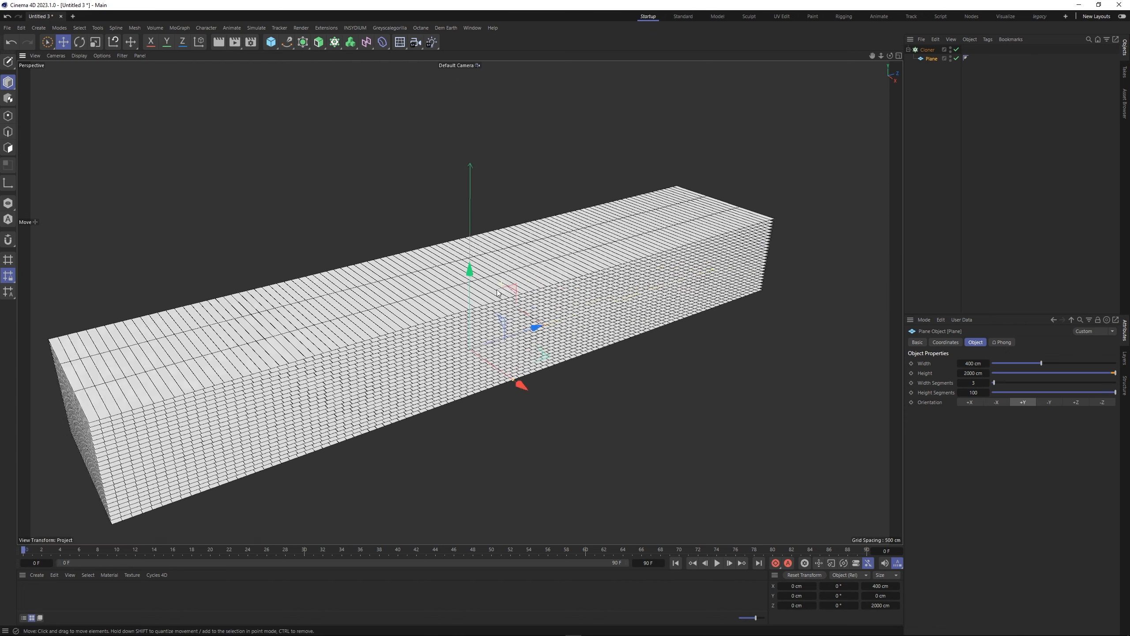
mouse_move(499, 293)
left_mouse_down("alt")
mouse_move(484, 378)
mouse_move(567, 322)
mouse_move(463, 281)
left_mouse_up("alt")
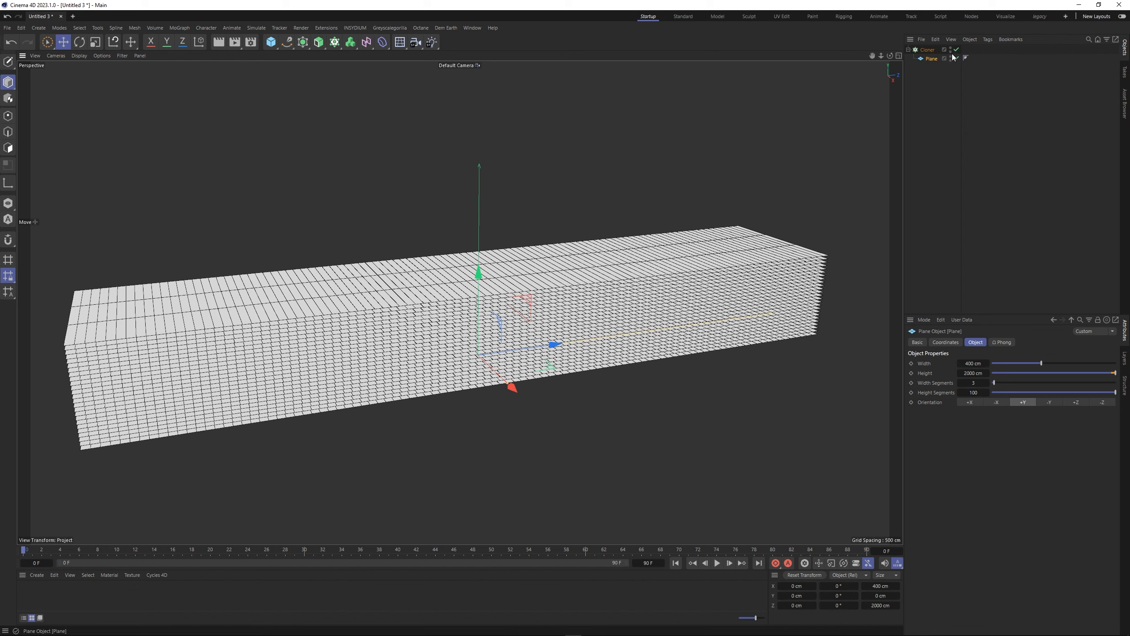
Apply a Cloth simulation tag to the Cloner
right_click(932, 51)
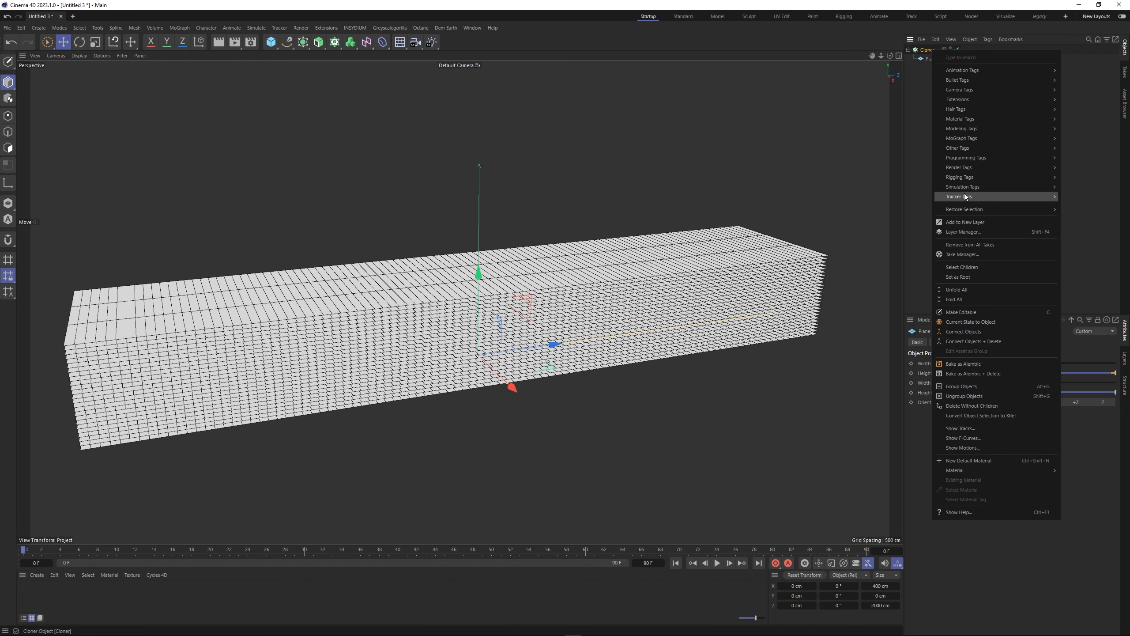
mouse_move(966, 188)
left_click(1096, 190)
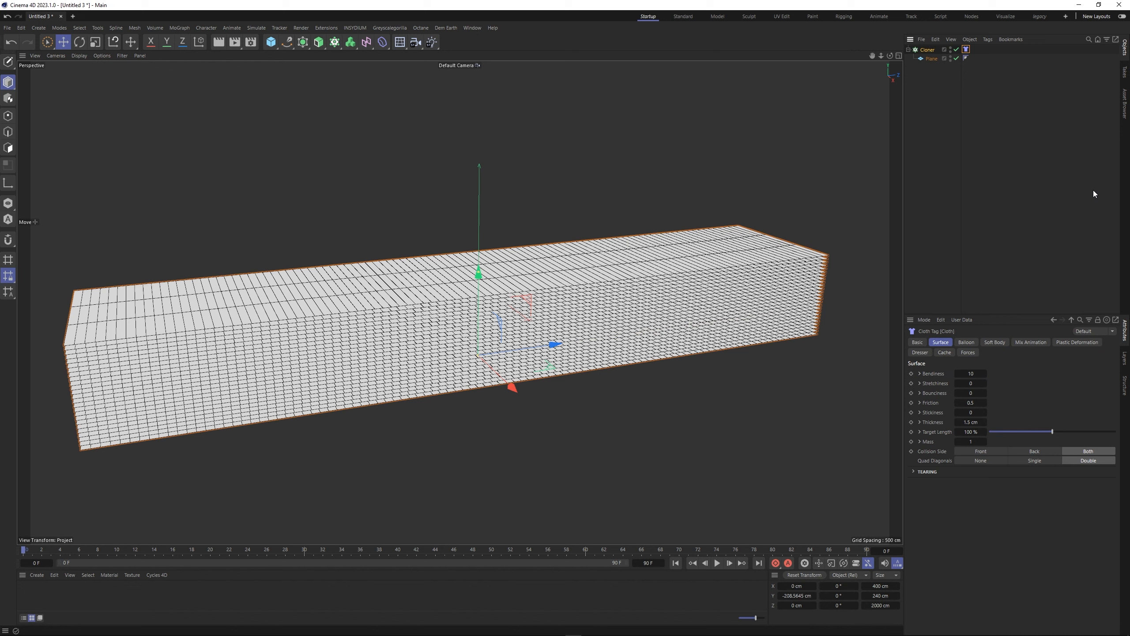
Add a Rotation force to the scene and turn its heading to 90°
left_click(257, 28)
mouse_move(267, 45)
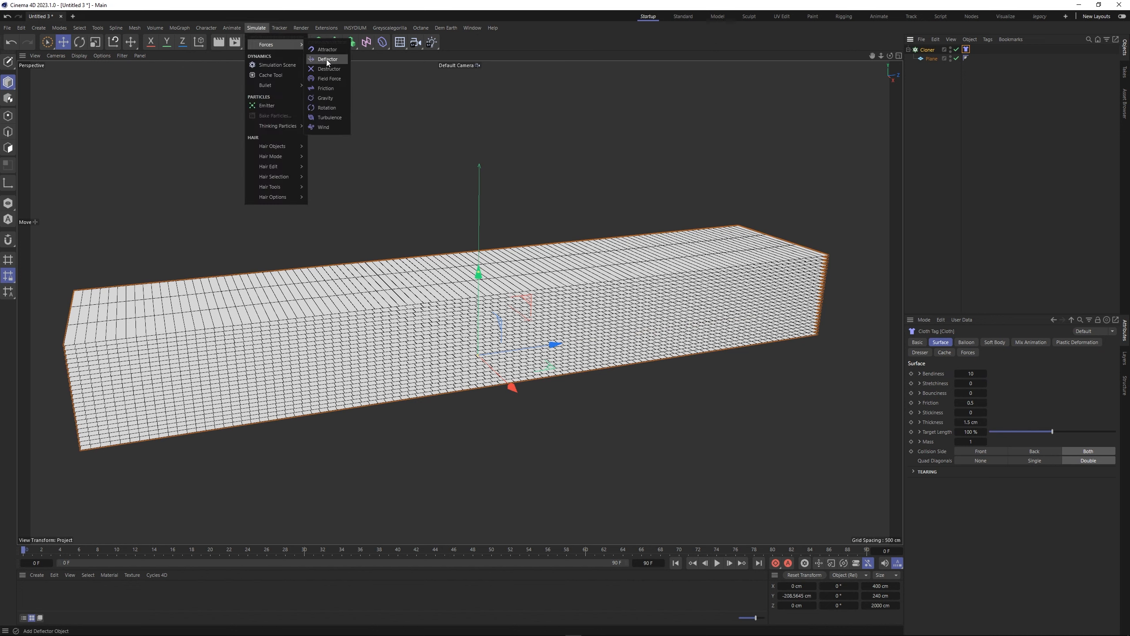
left_click(327, 117)
key("r")
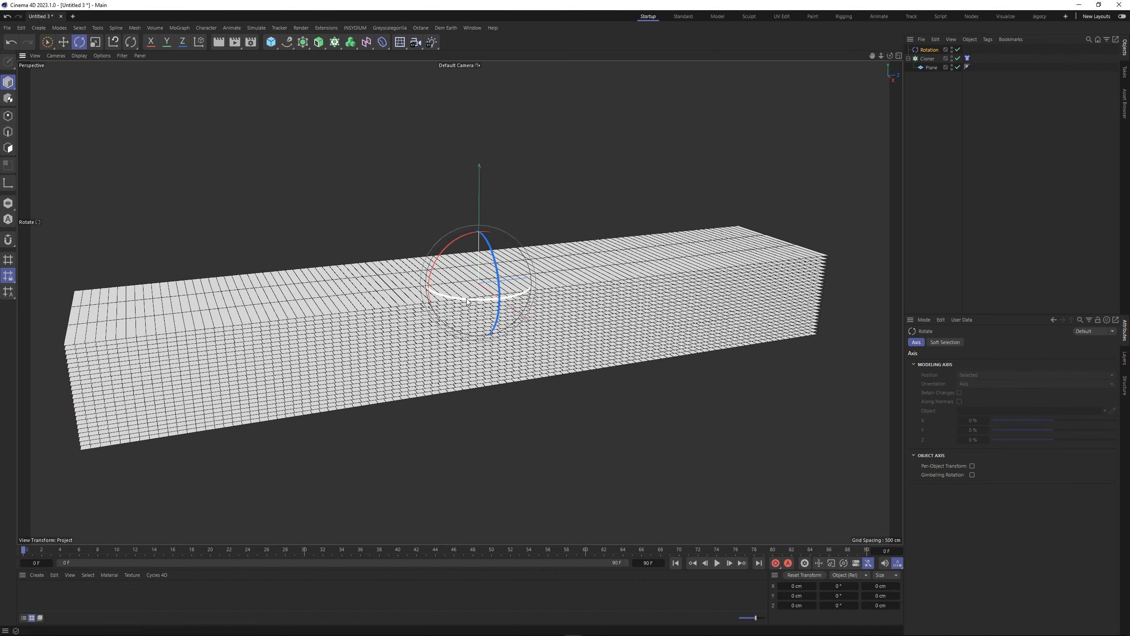
mouse_move(531, 291)
left_mouse_down()
mouse_move(548, 289)
mouse_move(540, 290)
left_mouse_up()
Add a Spherical Field to the Rotation force to limit where it acts
left_click(929, 49)
left_click(999, 342)
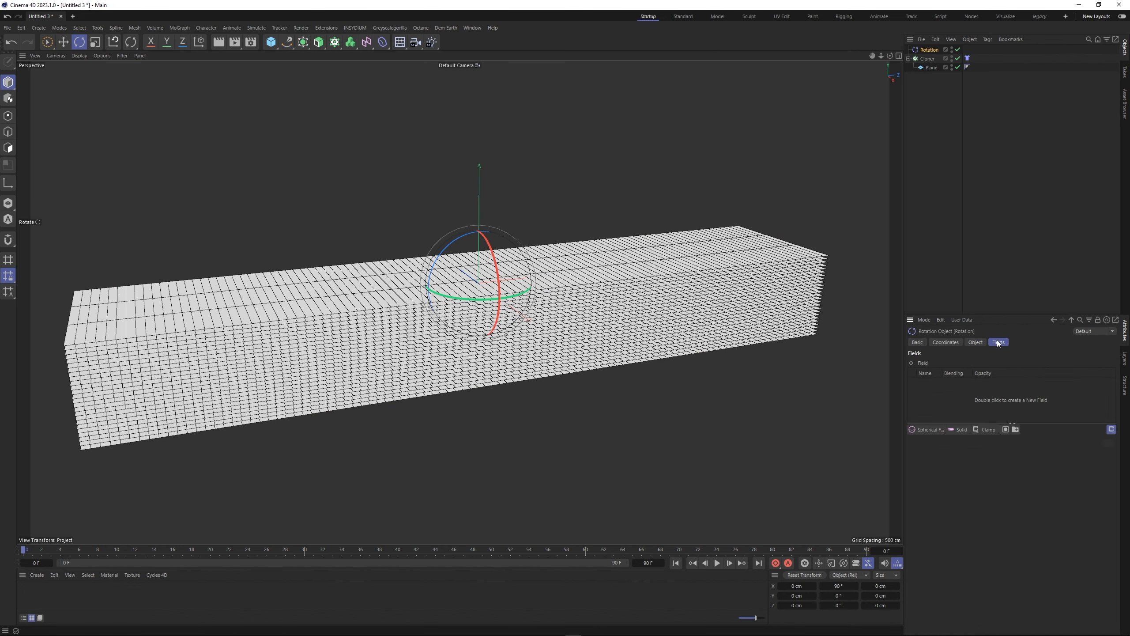
left_click(922, 430)
Set the Rotation force's angle speed to 100 and its mode to Force
left_click(975, 342)
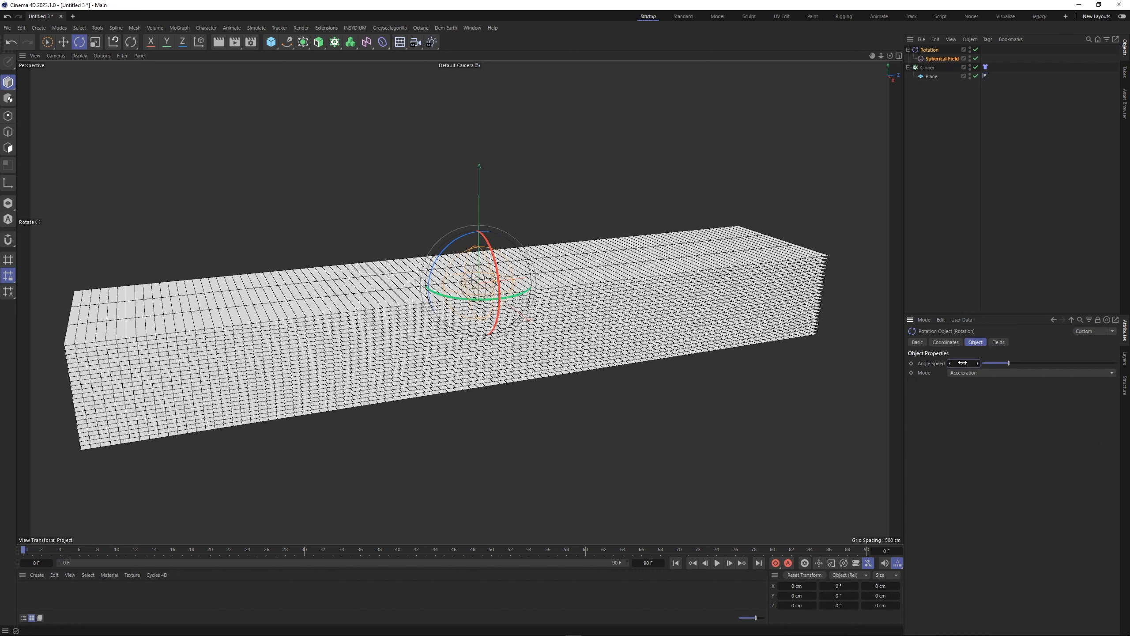
type("100")
key("Return")
left_click(980, 371)
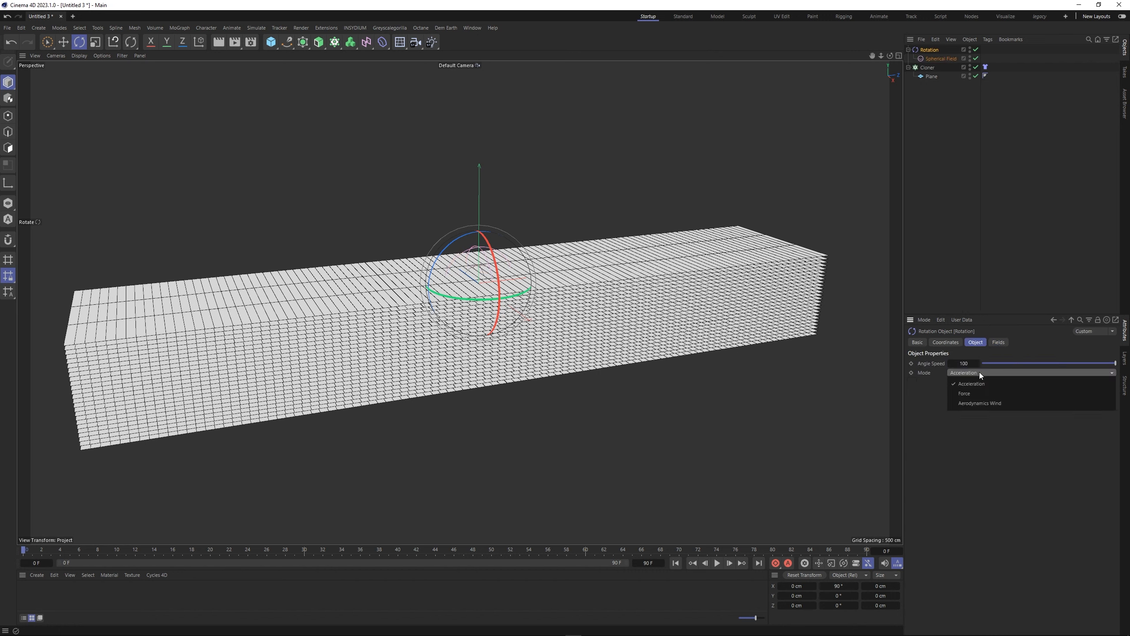
left_click(971, 394)
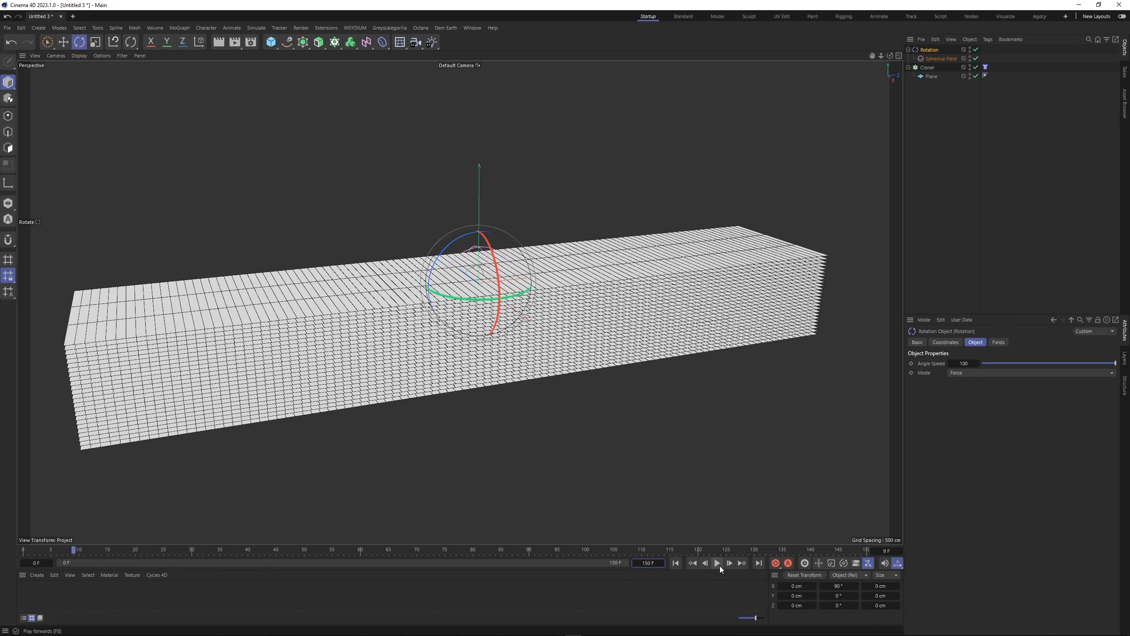
Scale up the Spherical Field around the middle of the plane stack and raise it to about Y 38 cm
left_click(940, 59)
key("t")
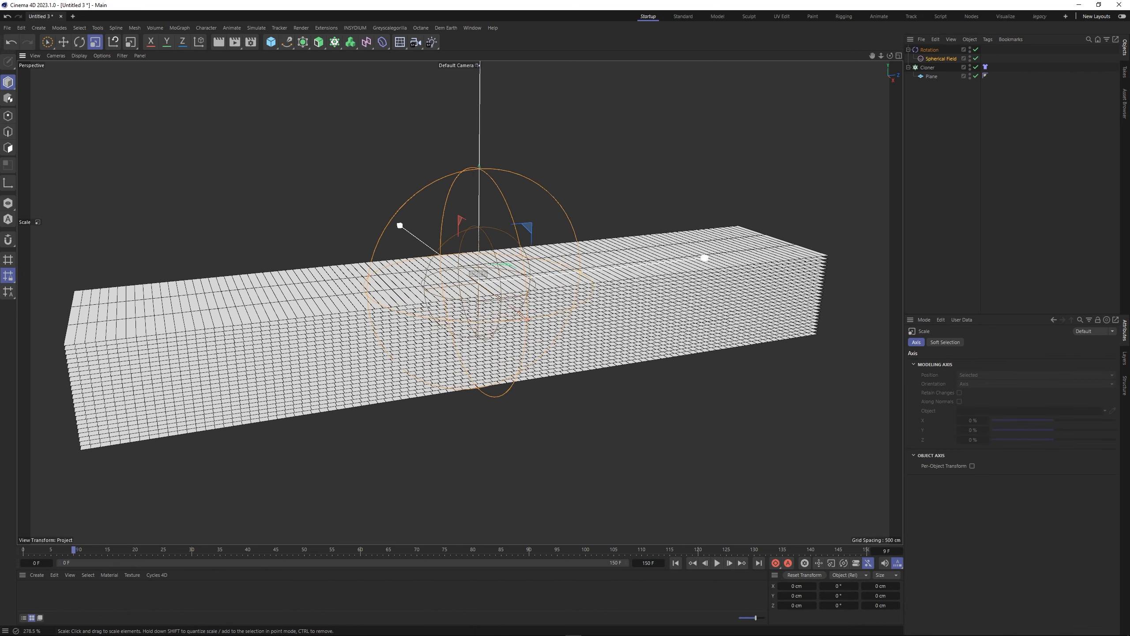
left_click_drag(592, 271, 605, 270)
key("e")
mouse_move(499, 312)
left_mouse_down("alt")
mouse_move(485, 256)
mouse_move(483, 319)
left_mouse_up("alt")
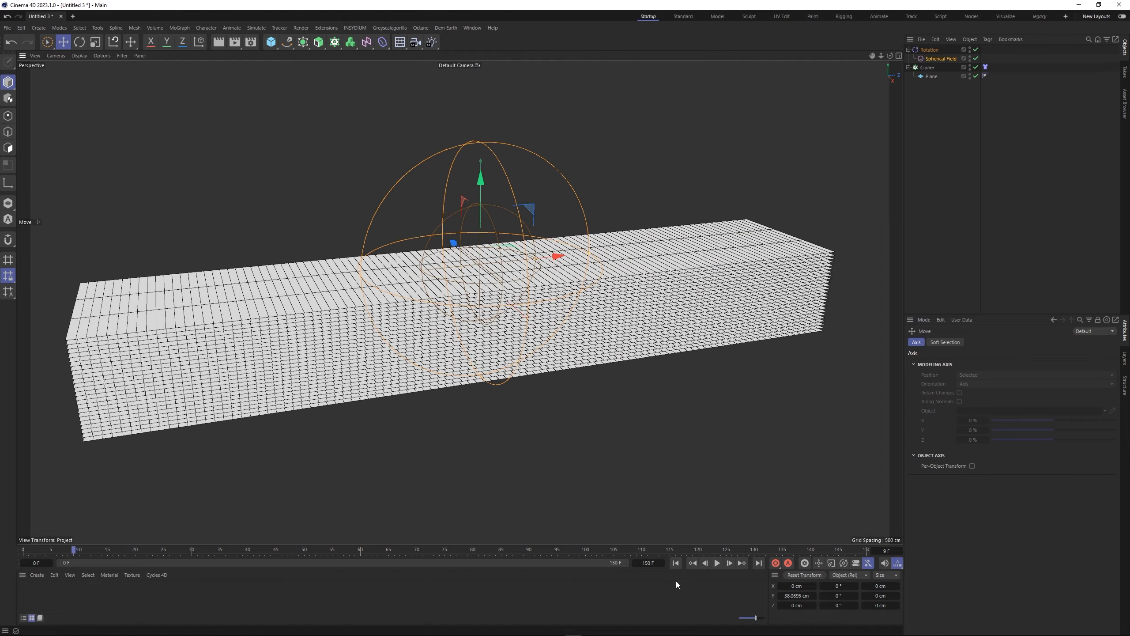
Play the cloth simulation from the first frame, stop it around frame 105 and rewind it
left_click(676, 563)
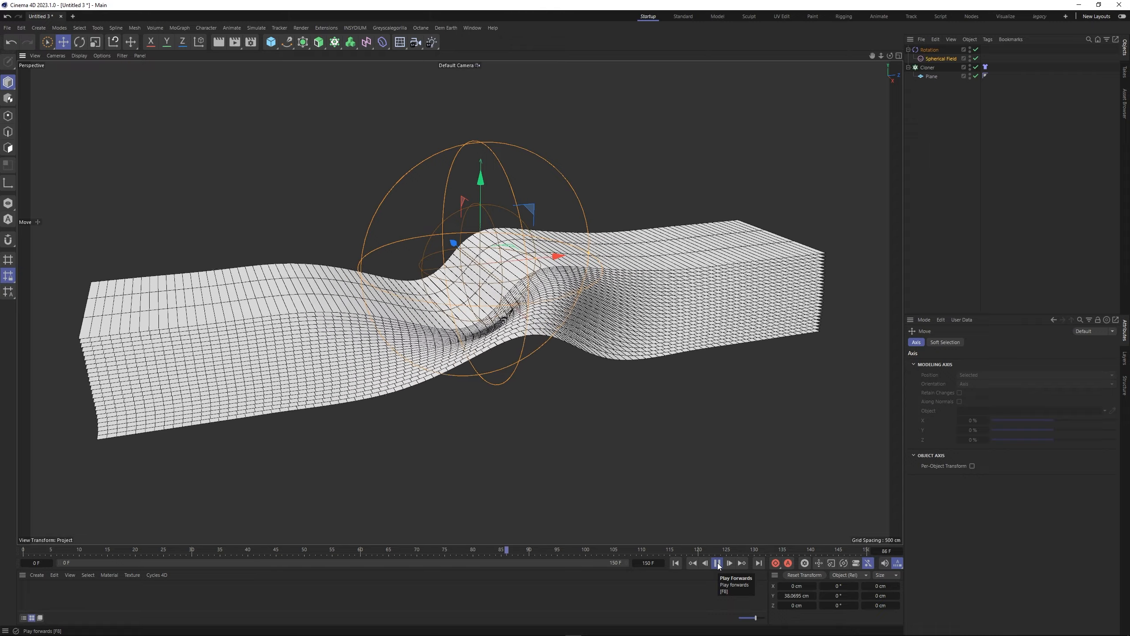
left_click(718, 564)
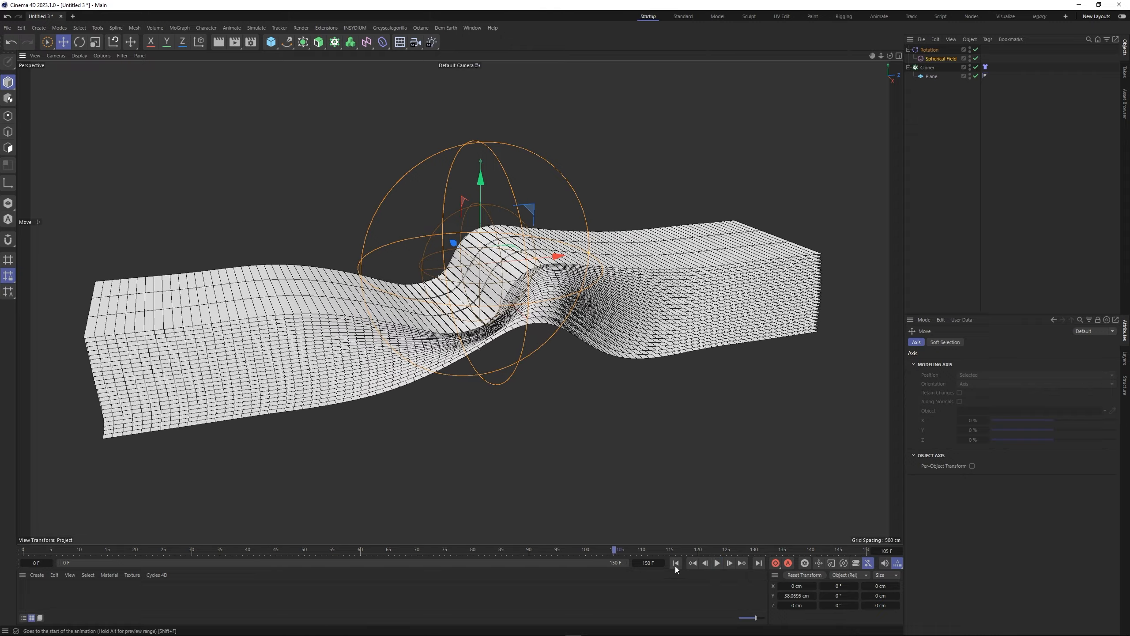
left_click(675, 564)
Lower the Spherical Field to about Y 14 cm, scale it up further, and preview the simulation from the start
left_click_drag(479, 215, 525, 223)
key("t")
left_click(677, 564)
left_click(718, 563)
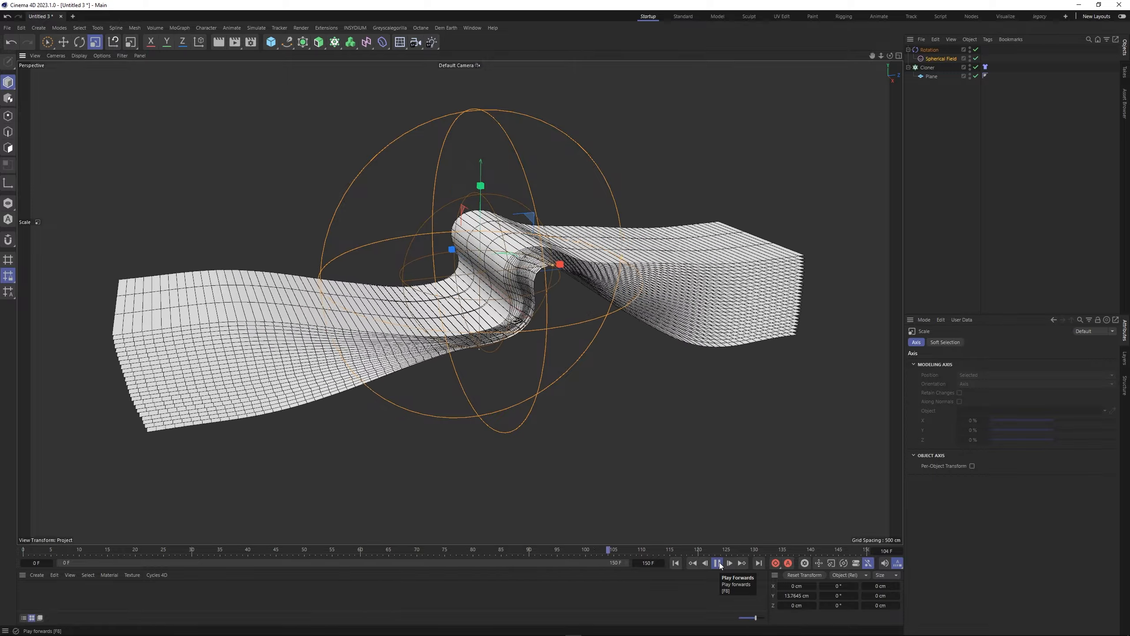
left_click(718, 563)
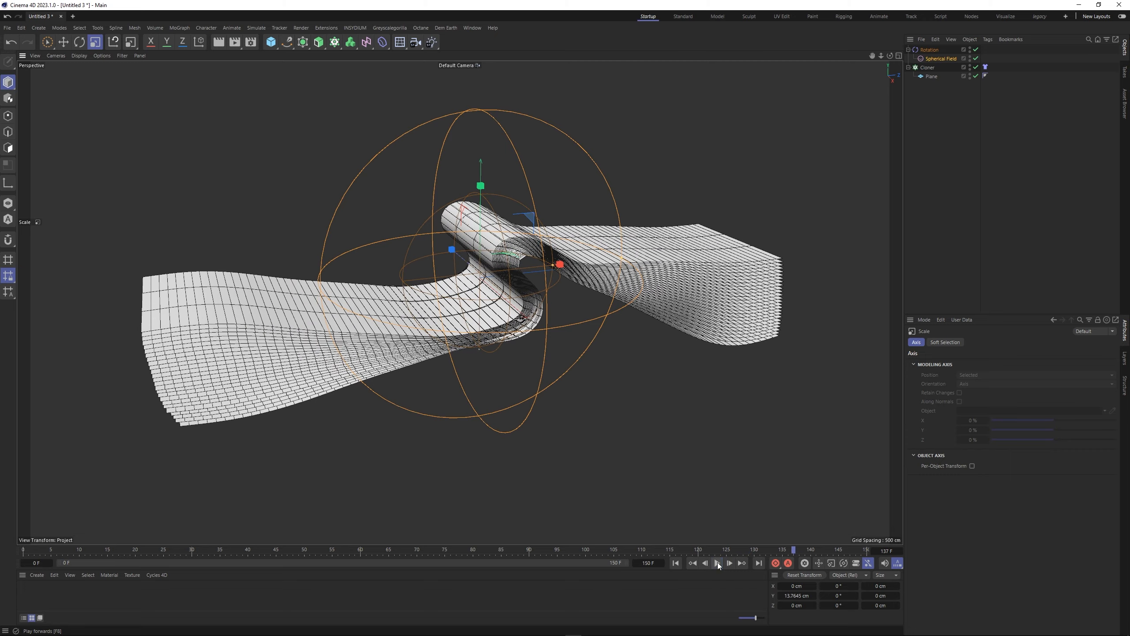
left_click(676, 563)
mouse_move(529, 341)
left_mouse_down("alt")
mouse_move(530, 316)
mouse_move(530, 347)
left_mouse_up("alt")
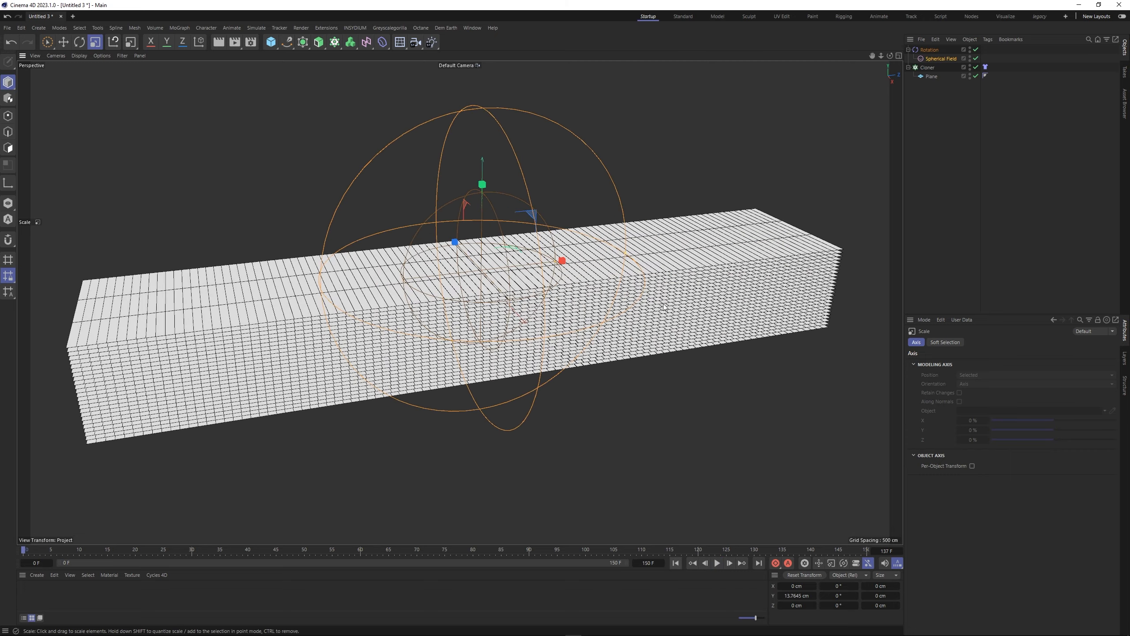
left_click(928, 68)
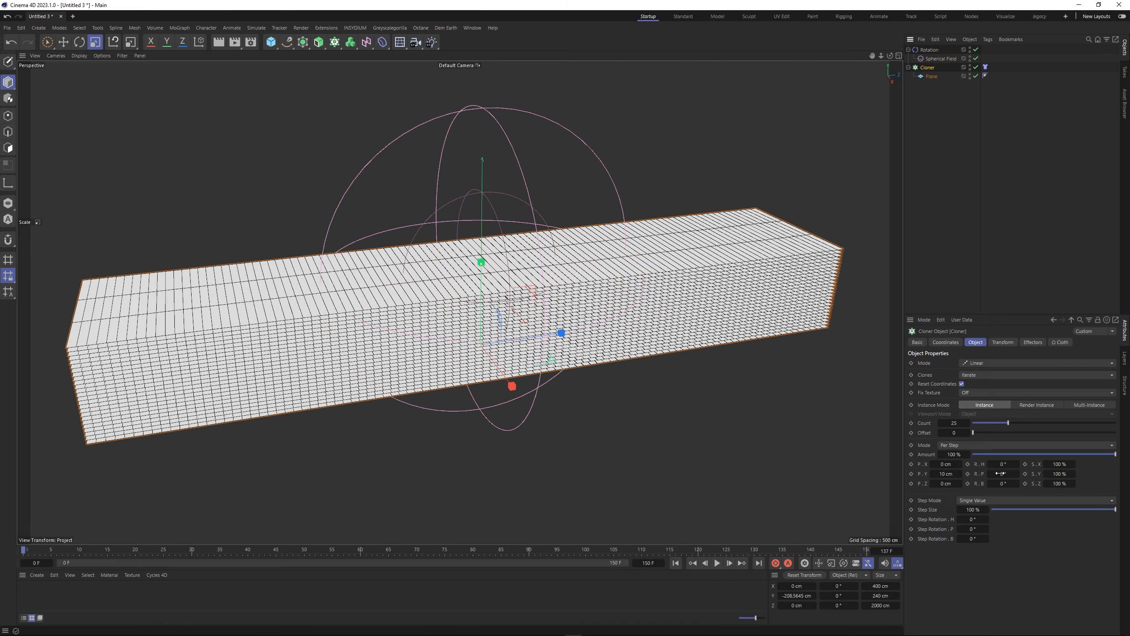
left_click(946, 473)
left_click(1045, 159)
Set the Rotation force's angle speed to 1000 and preview the resulting cloth swirl from several angles before rewinding
left_click(929, 49)
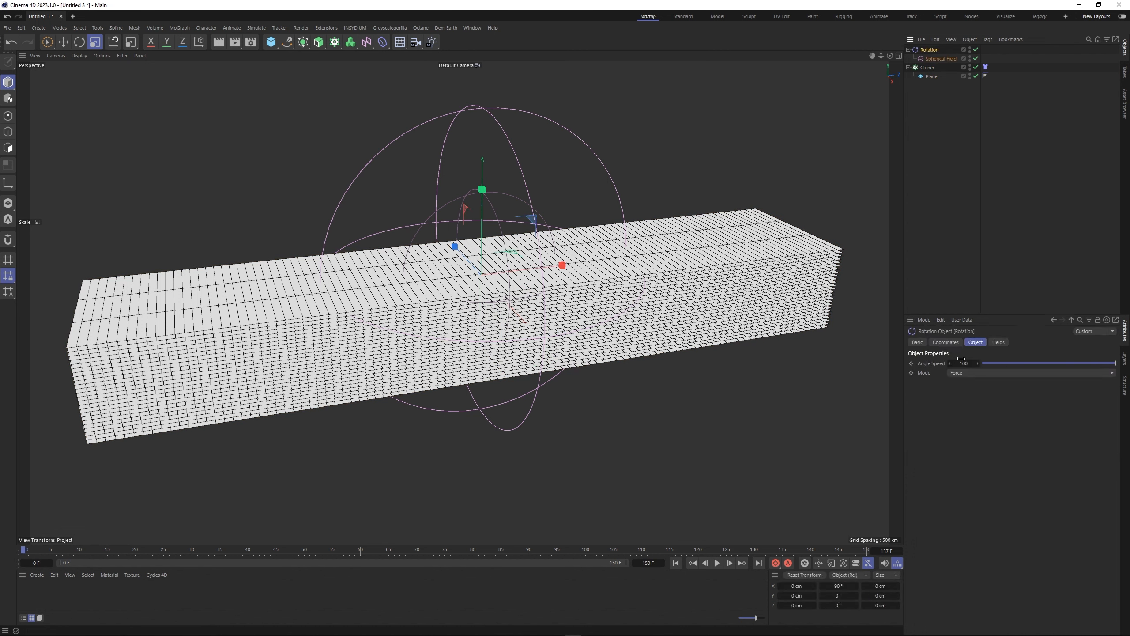
left_click(963, 363)
left_click(717, 564)
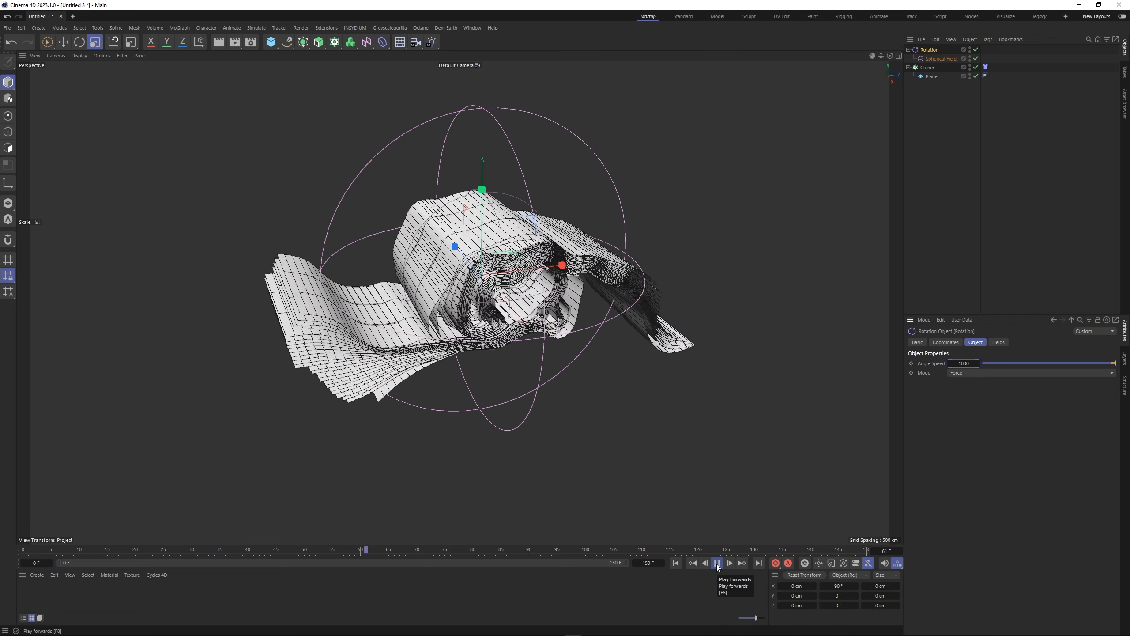
left_click(717, 565)
left_click_drag(569, 250, 580, 188, "alt")
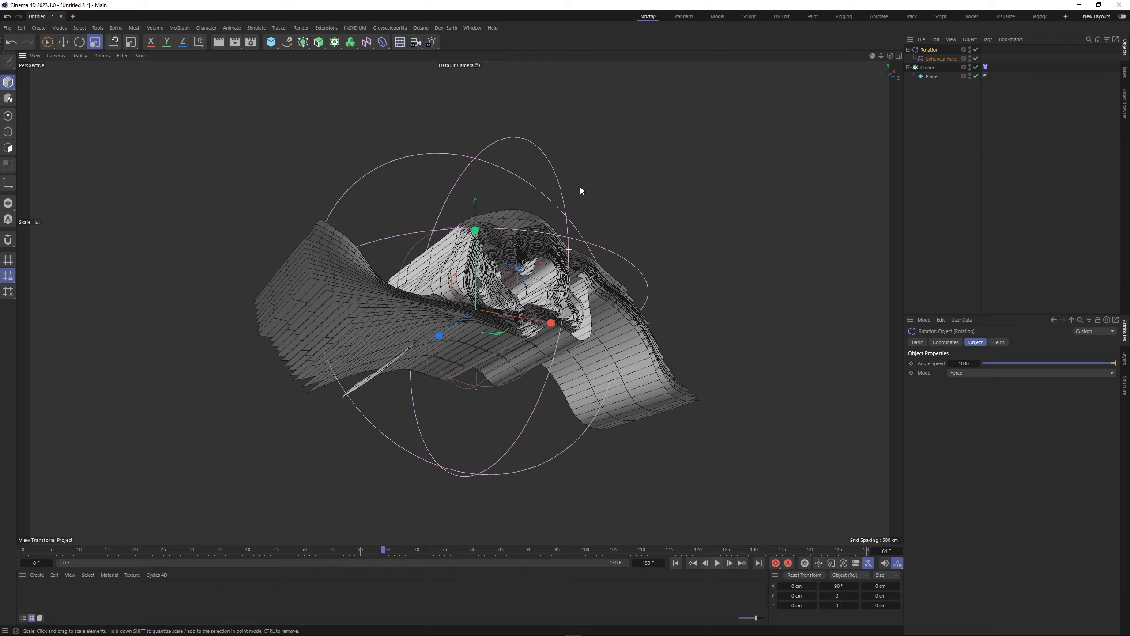
mouse_move(580, 191)
left_mouse_down("alt")
mouse_move(508, 251)
mouse_move(602, 248)
mouse_move(568, 251)
left_mouse_up("alt")
scroll(512, 252, "up", 3)
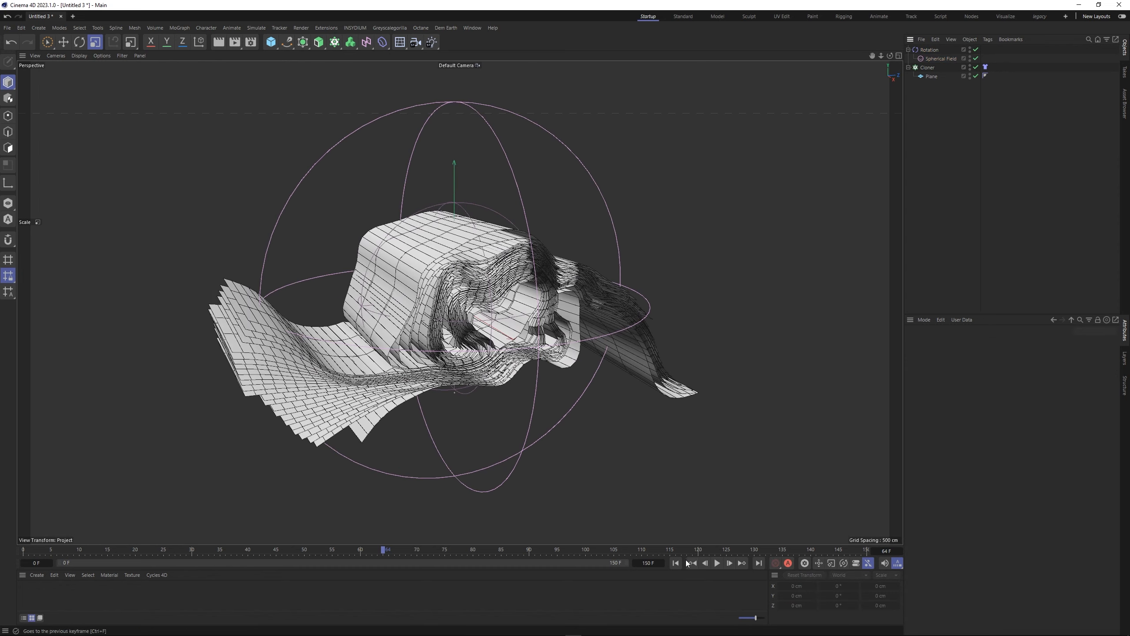
left_click(687, 564)
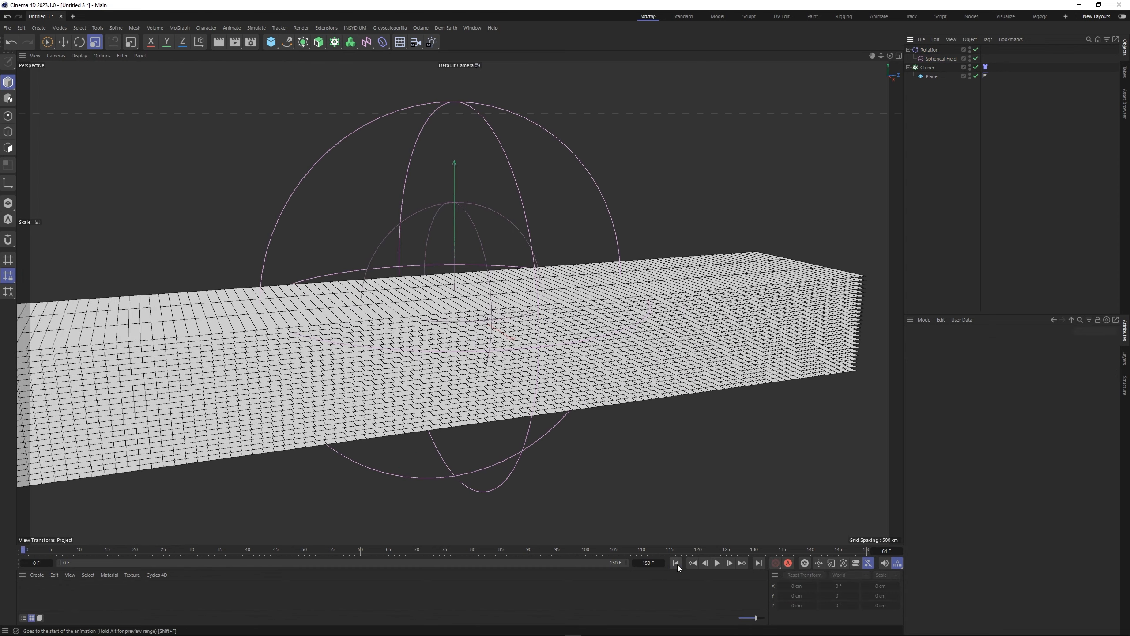
Wrap the Cloner in a Subdivision Surface with viewport subdivision 1, and parent that under a Cloth Surface
left_click(928, 67)
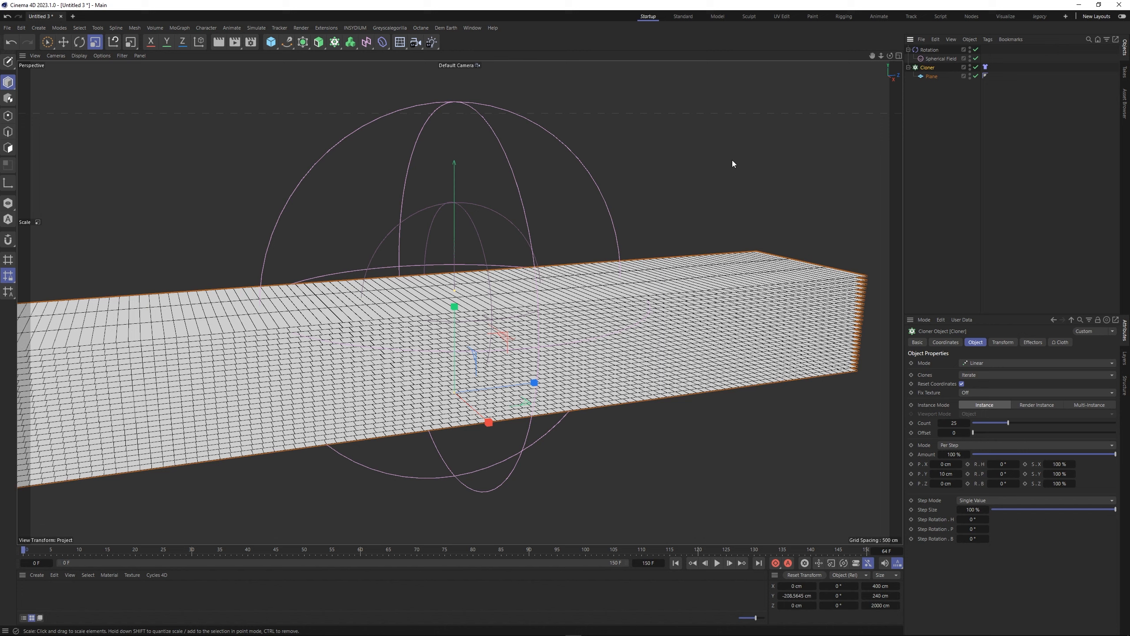
left_click(303, 43, "alt")
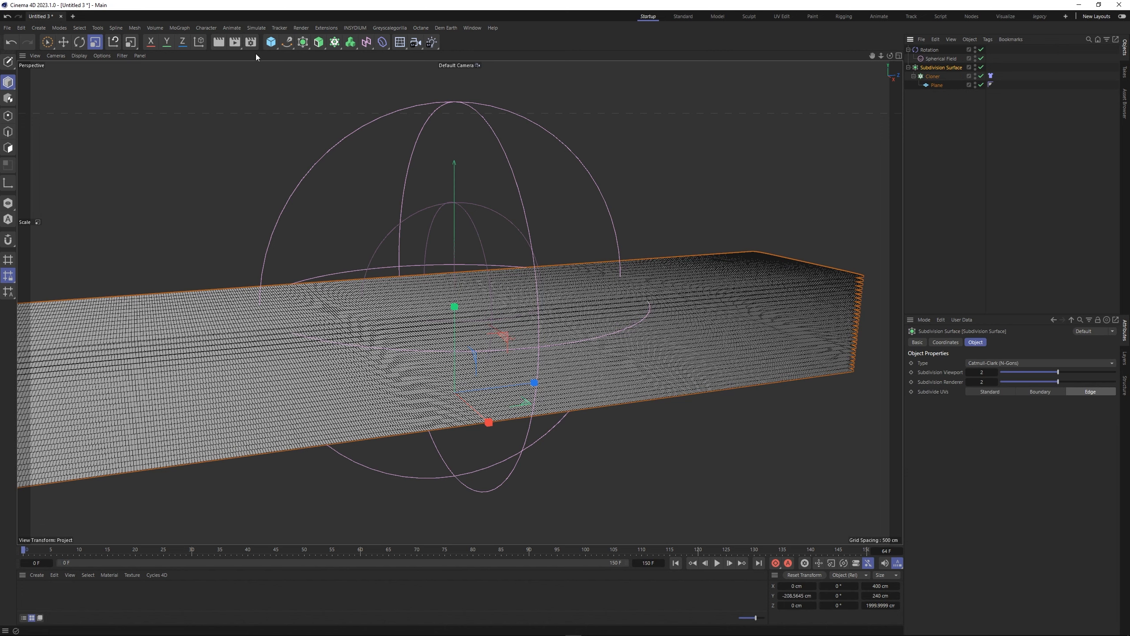
left_click(303, 42)
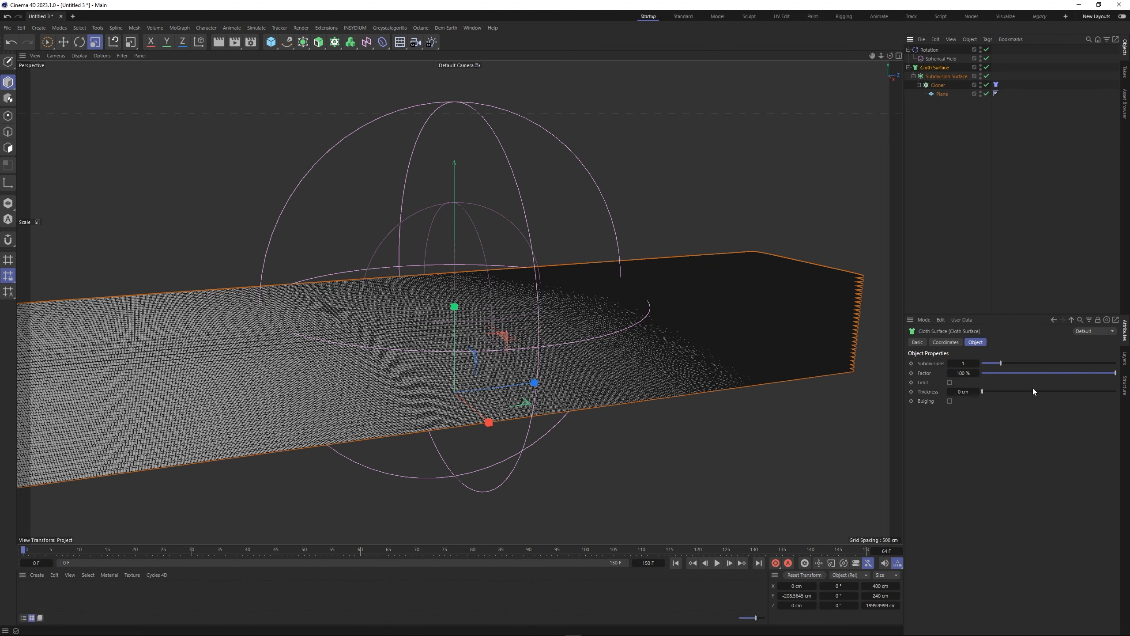
left_click(942, 76)
left_click(969, 372)
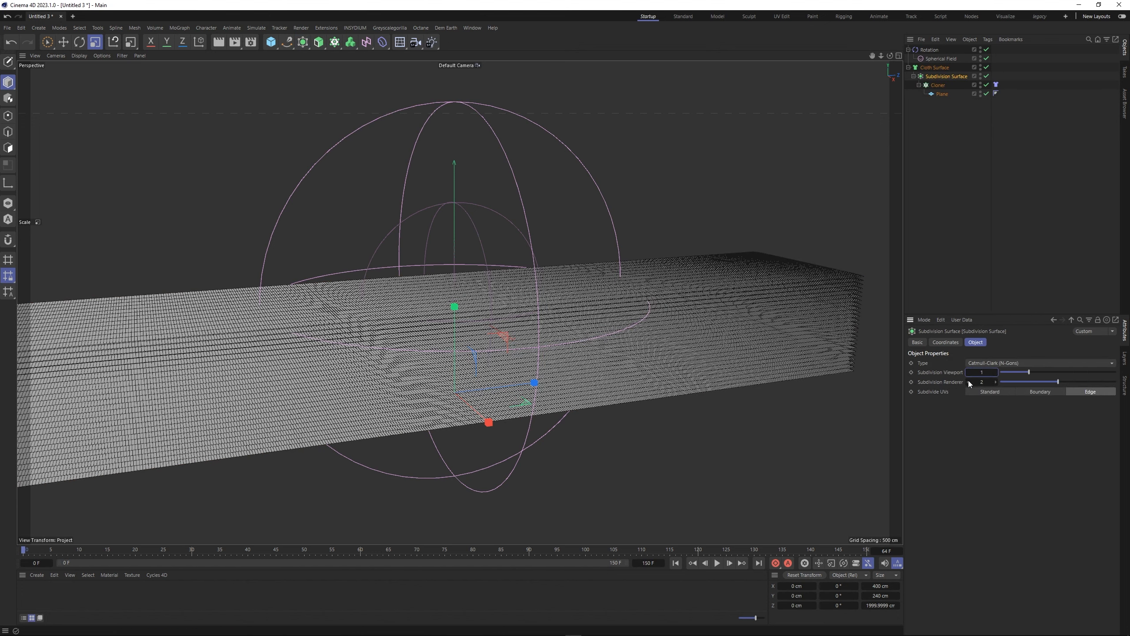
Disable the Cloth Surface and set its thickness to 0.5 cm
left_click(920, 68)
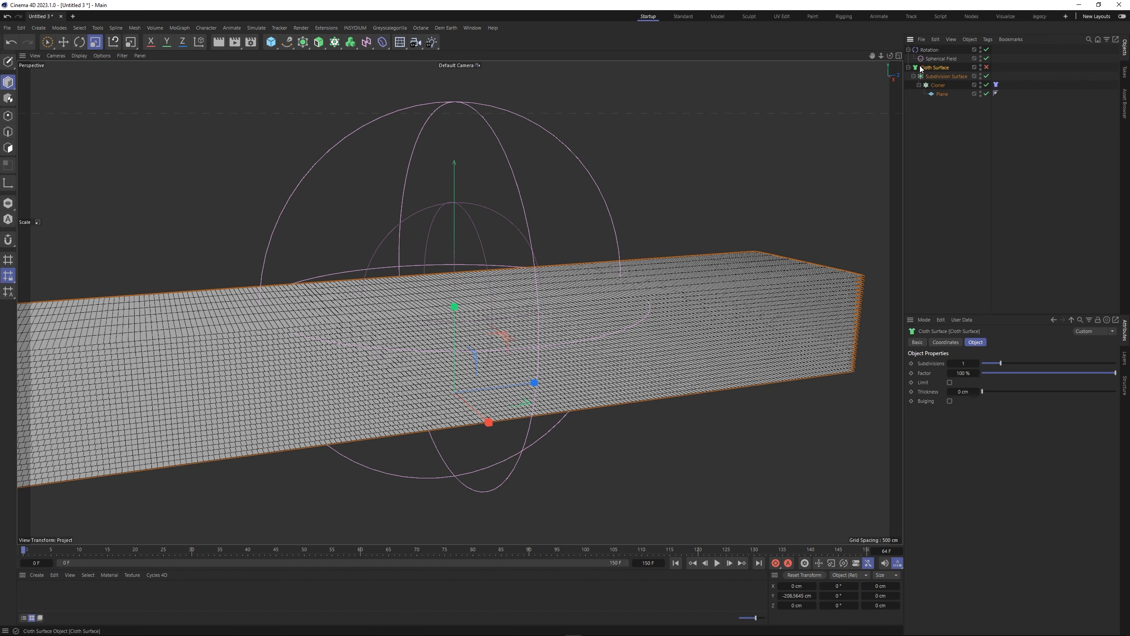
left_click(963, 391)
type("0.5")
key("Return")
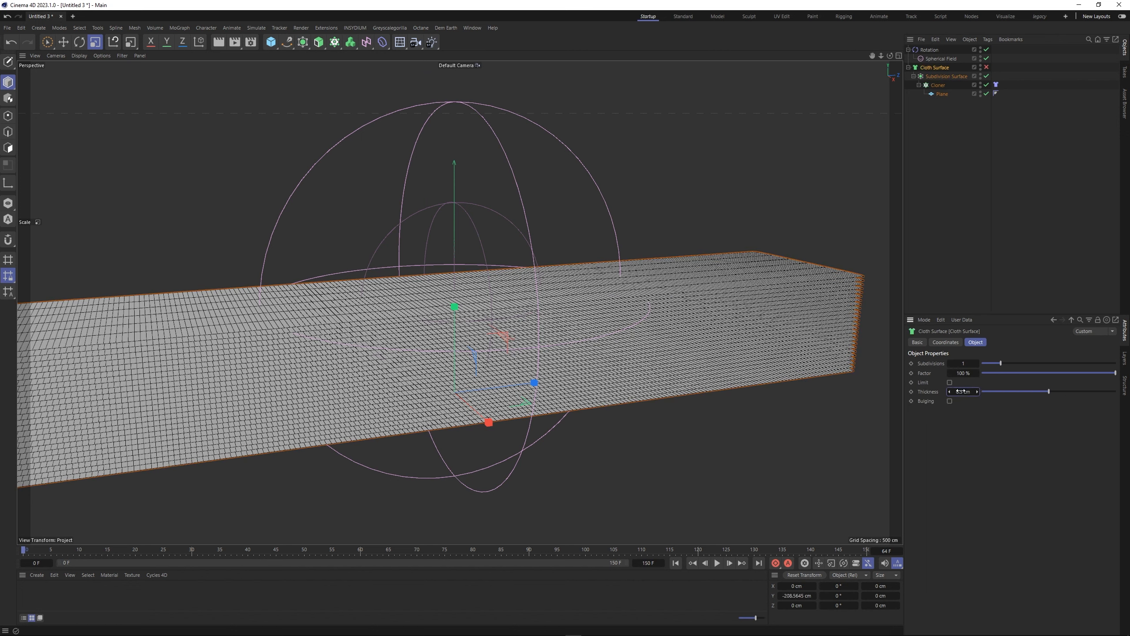
left_click(1014, 130)
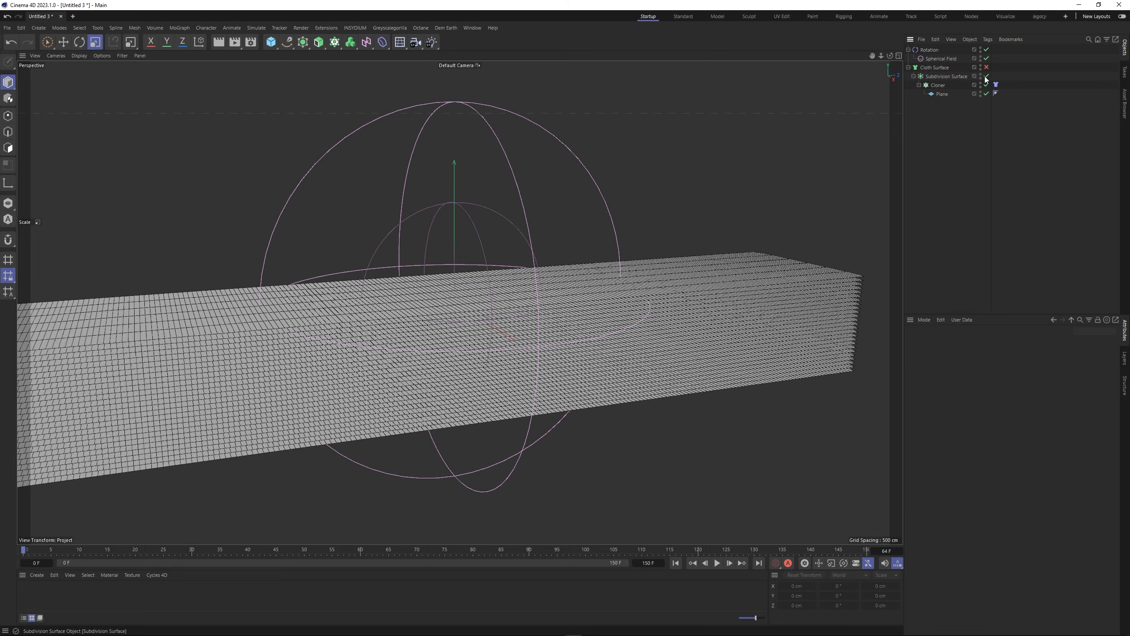
Disable the Subdivision Surface and run the simulation to about frame 60
left_click(986, 76)
left_click(718, 563)
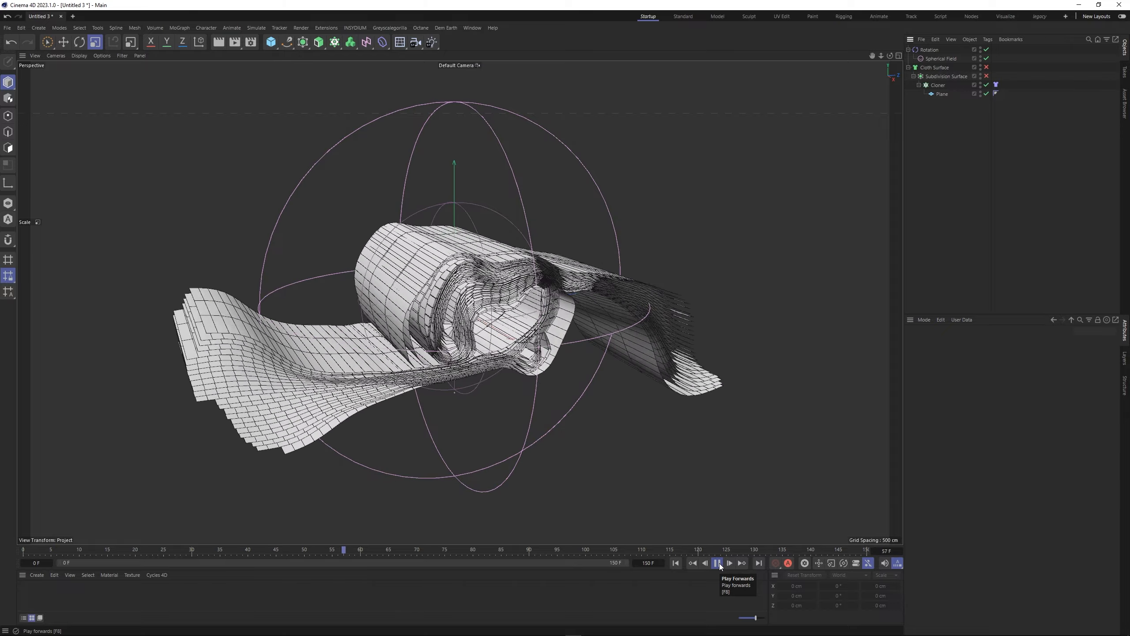
left_click(720, 564)
Re-enable the Subdivision Surface and Cloth Surface and inspect the swirled layers in Gouraud shading without lines
left_click_drag(557, 274, 578, 256, "alt")
right_click_drag(558, 275, 591, 275, "alt")
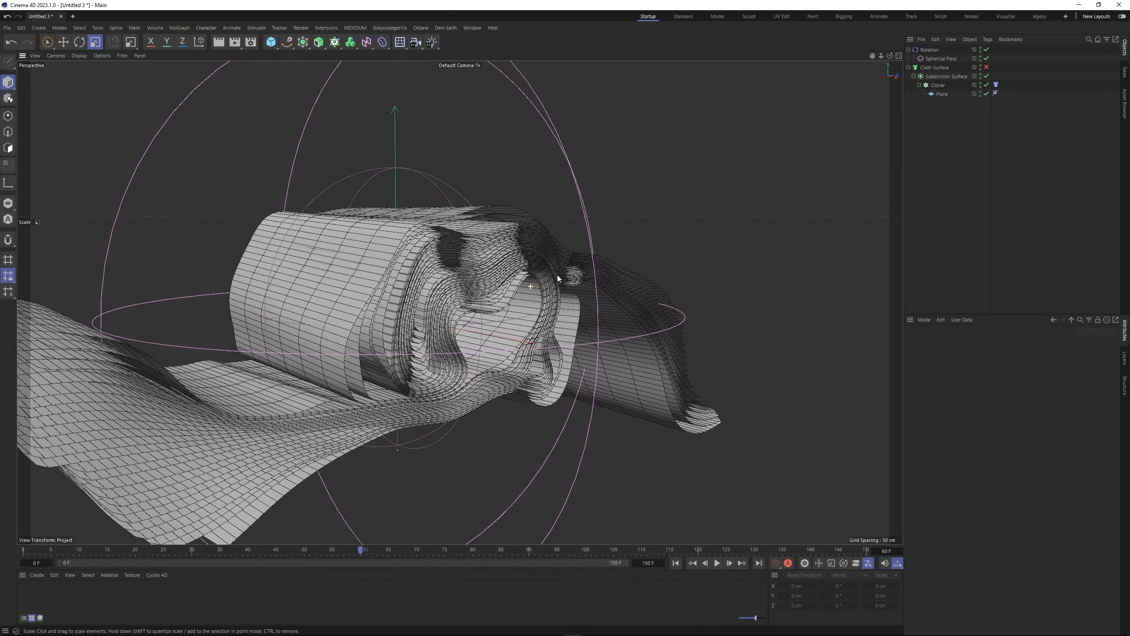
key("n")
key("a")
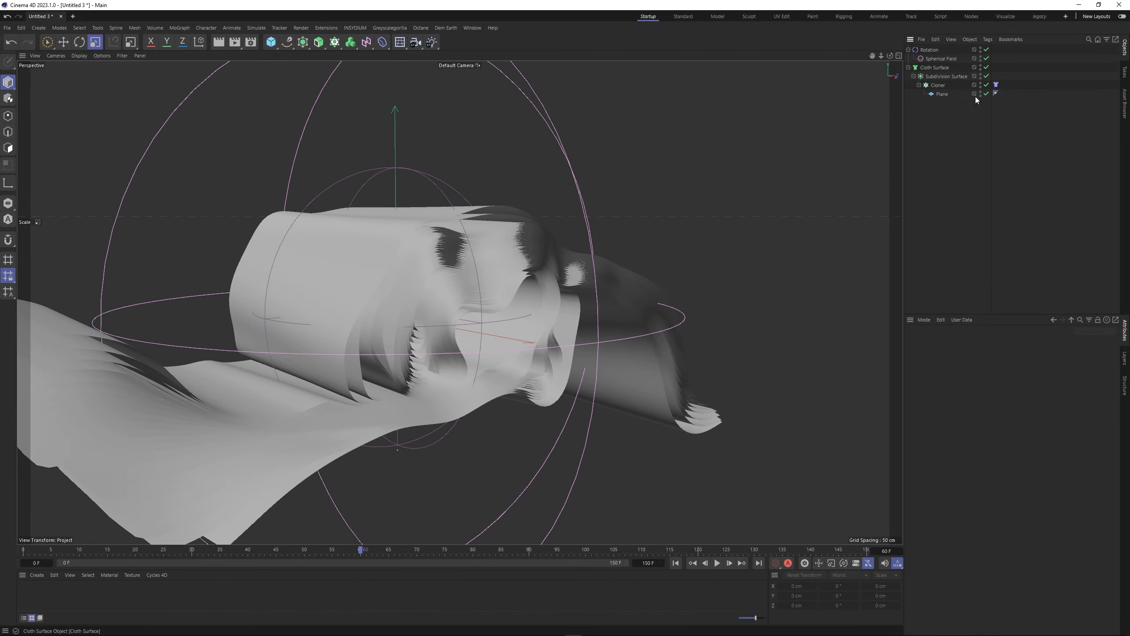
left_click(987, 66)
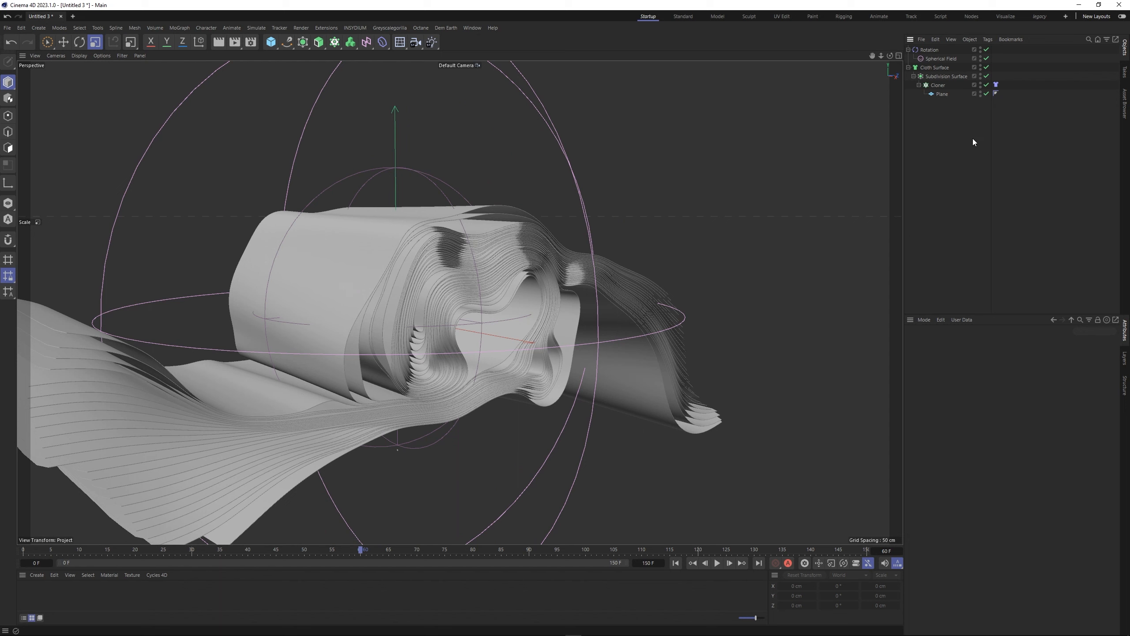
Hide the Spherical Field in the viewport, and disable the Cloth Surface and Subdivision Surface before rewinding to frame 0
left_click(981, 56)
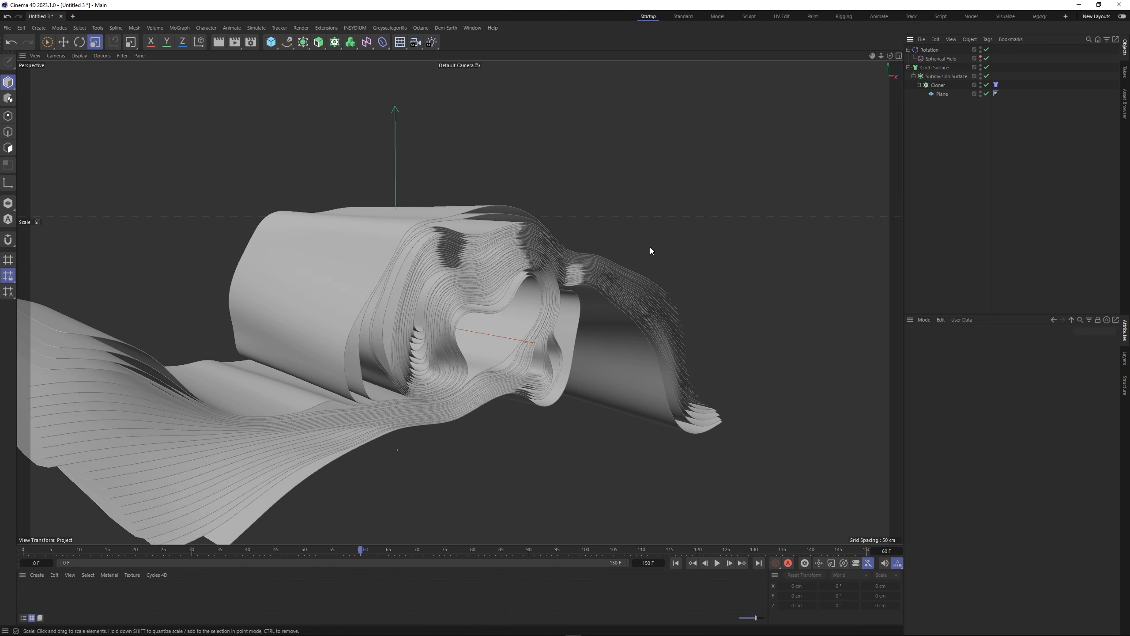
left_click_drag(987, 76, 987, 67)
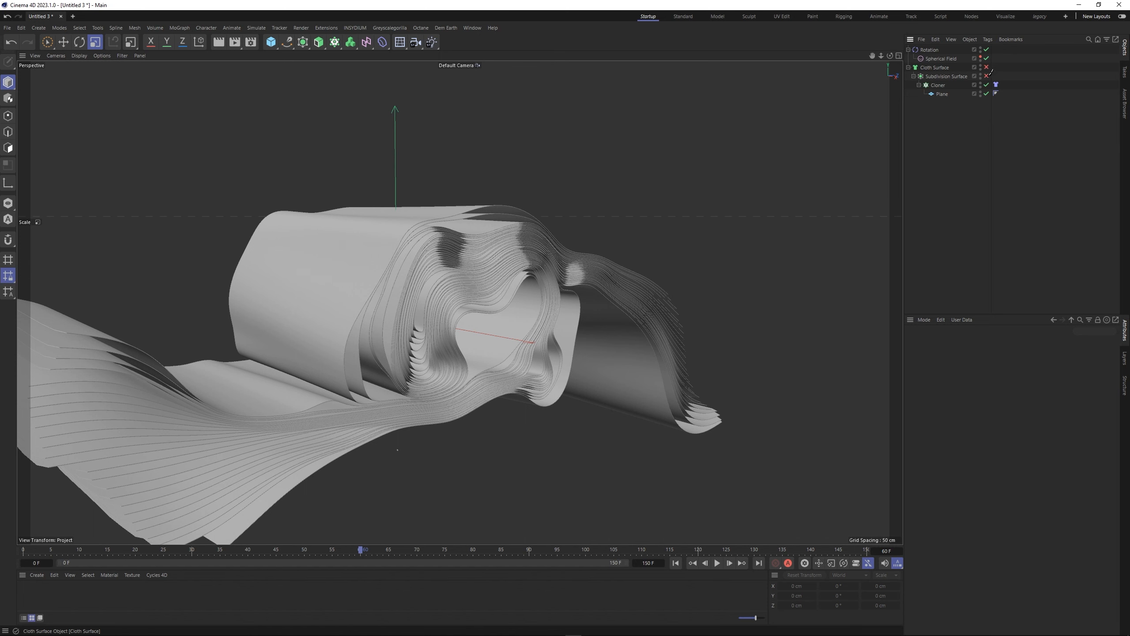
left_click(676, 563)
Select the Cloner and switch the viewport display to Gouraud shading with lines
left_click(938, 84)
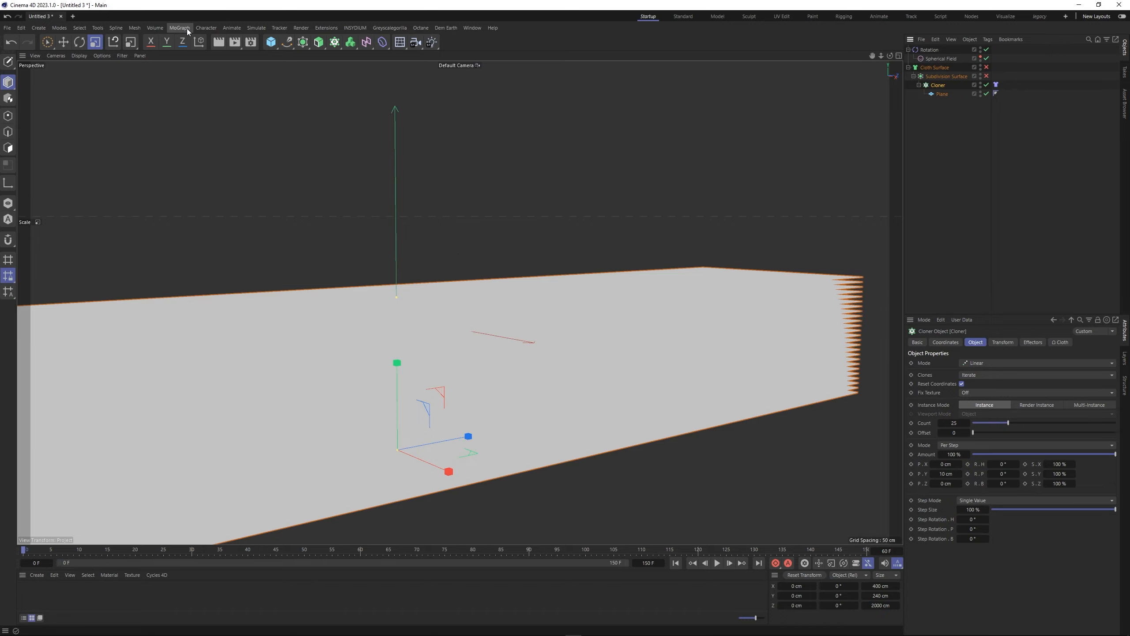
middle_click_drag(483, 330, 516, 285, "alt")
scroll(516, 286, "down", 2)
key("e")
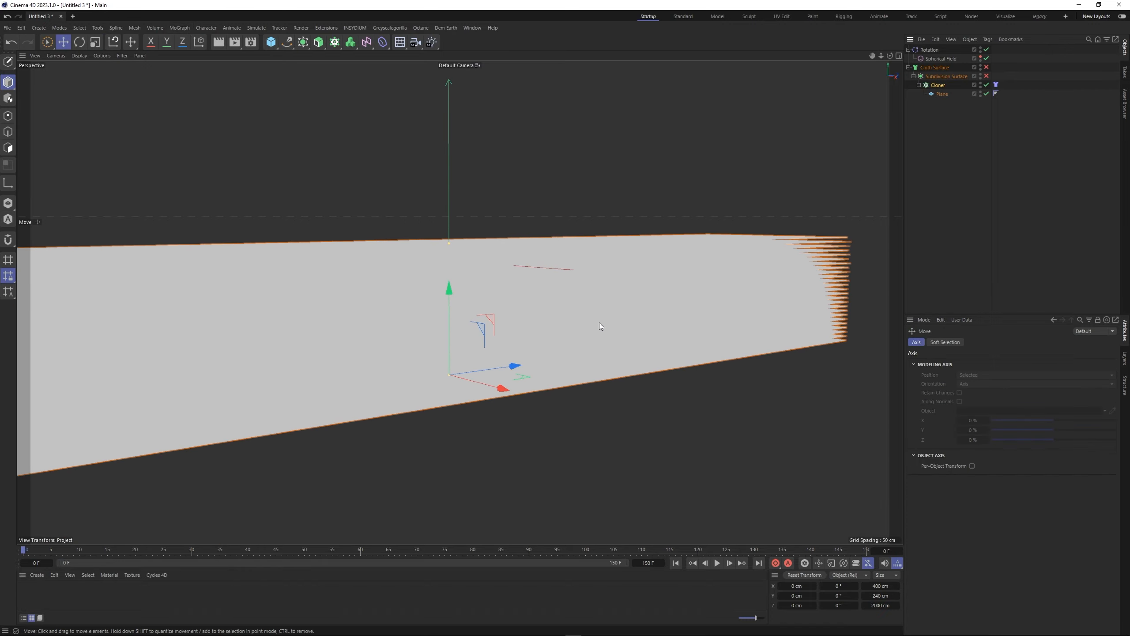
left_click_drag(600, 322, 594, 362, "alt")
key("n")
key("b")
mouse_move(486, 273)
left_mouse_down("alt")
mouse_move(494, 232)
mouse_move(500, 301)
left_mouse_up("alt")
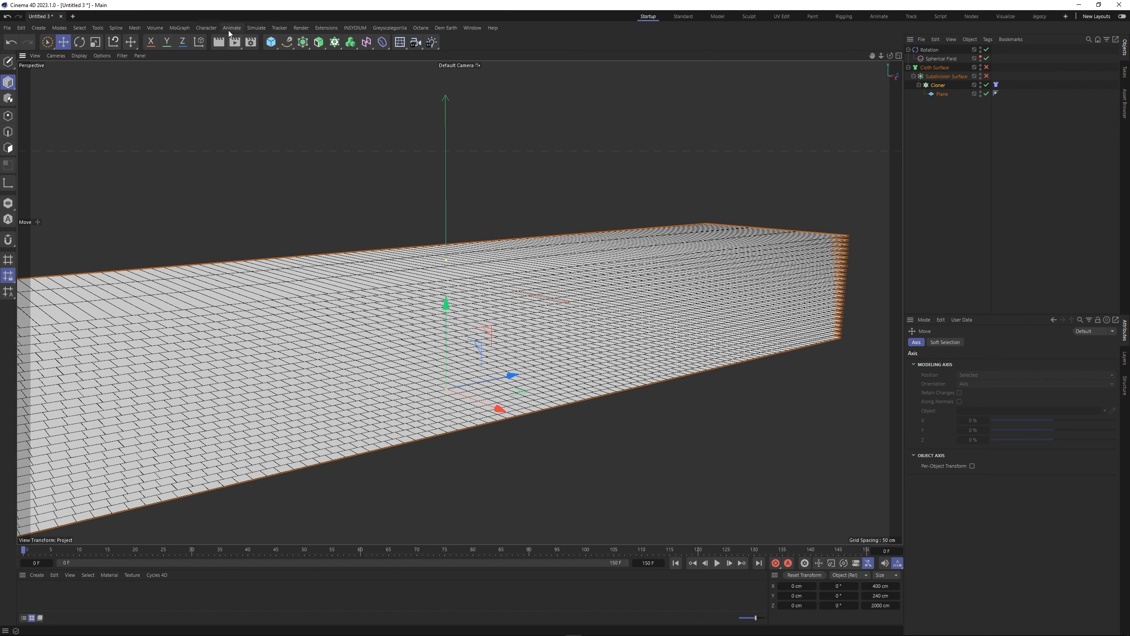
Add a Step effector to the Cloner and set its uniform scale to -0.09 to taper the plane stack
left_click(177, 28)
mouse_move(183, 44)
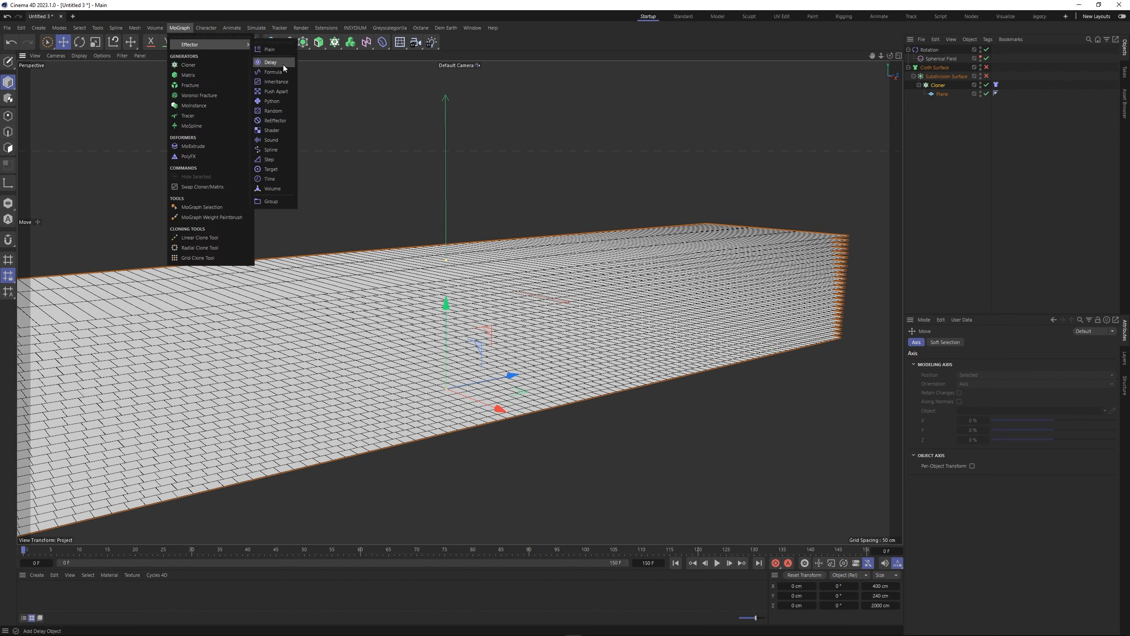
left_click(270, 159)
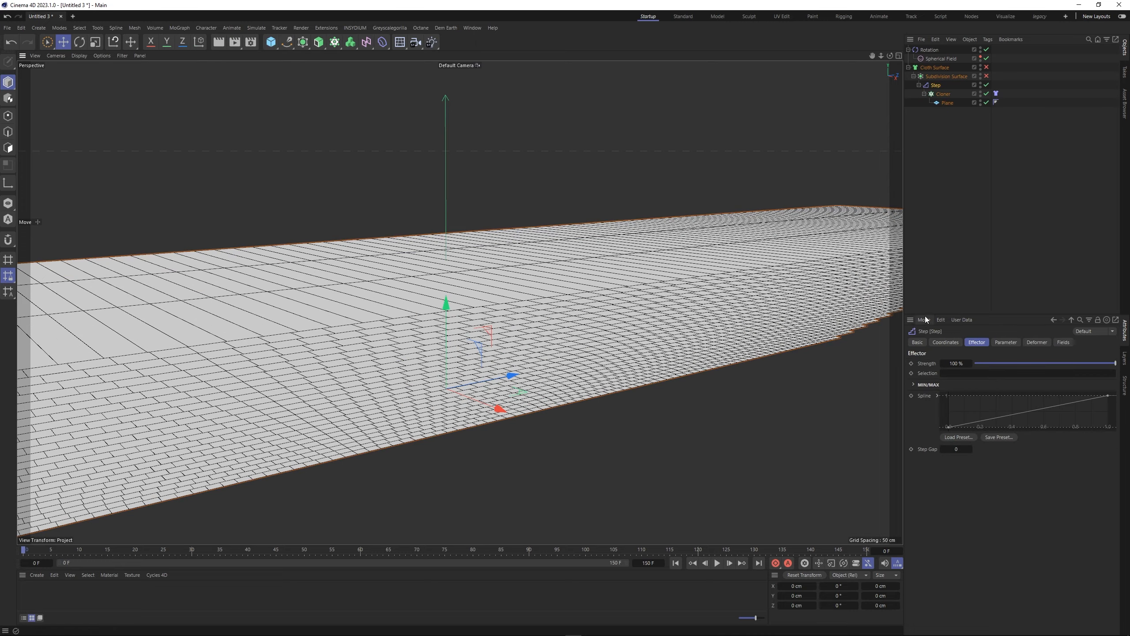
left_click(1007, 343)
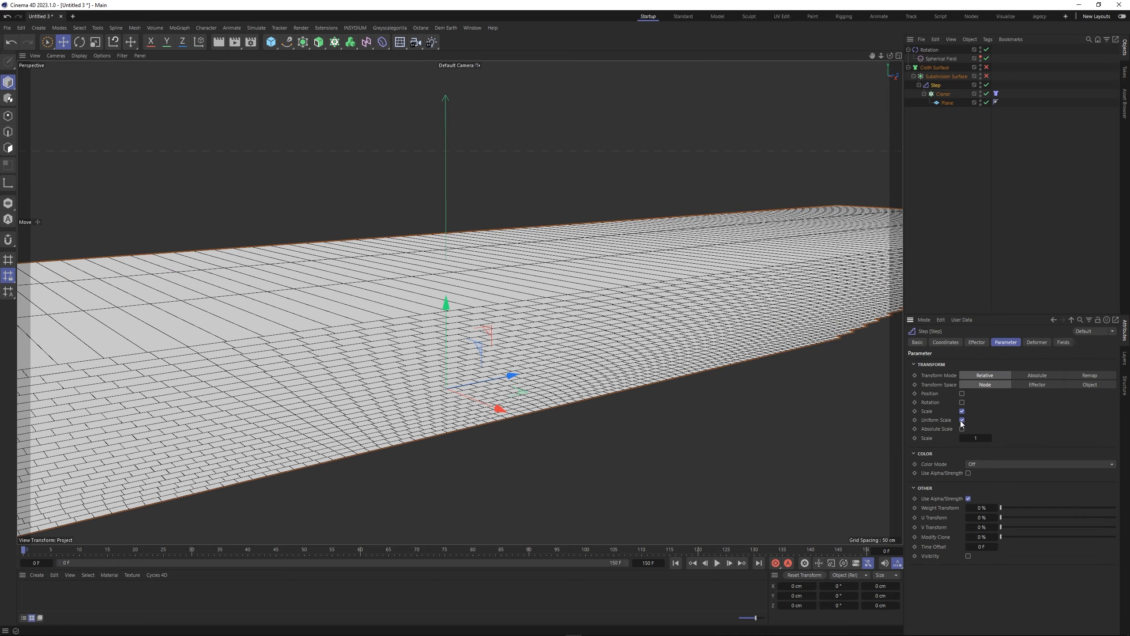
left_click_drag(977, 438, 955, 438)
left_click_drag(829, 312, 810, 310, "alt")
right_click_drag(810, 309, 747, 312, "alt")
mouse_move(747, 315)
left_mouse_down("alt")
mouse_move(613, 221)
mouse_move(515, 320)
left_mouse_up("alt")
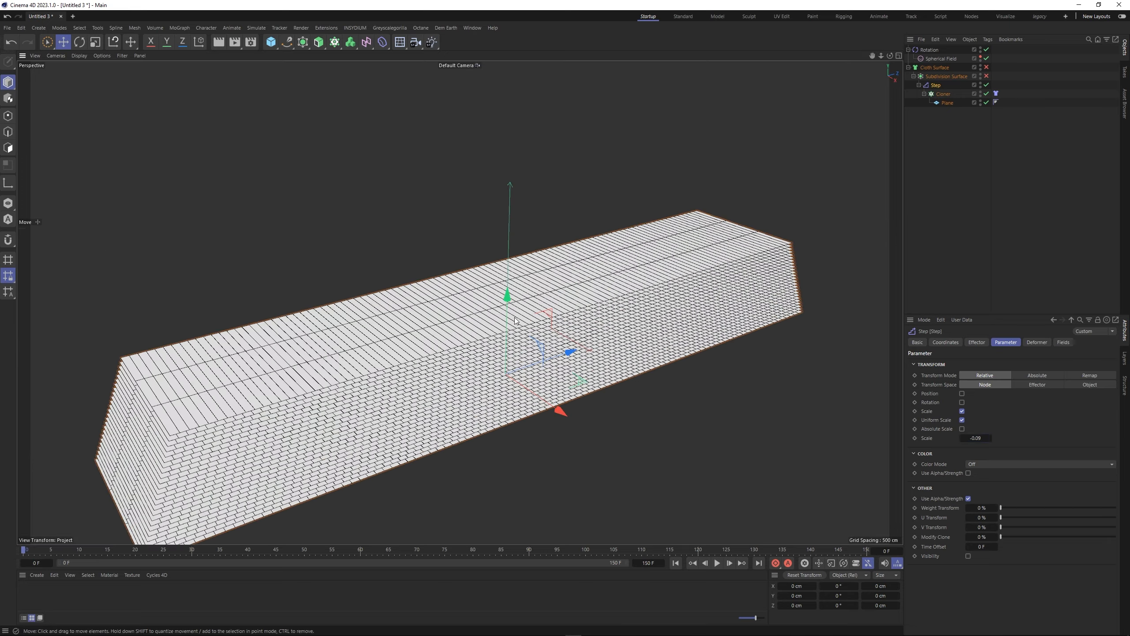
mouse_move(584, 280)
right_mouse_down("alt")
mouse_move(563, 279)
mouse_move(556, 252)
right_mouse_up("alt")
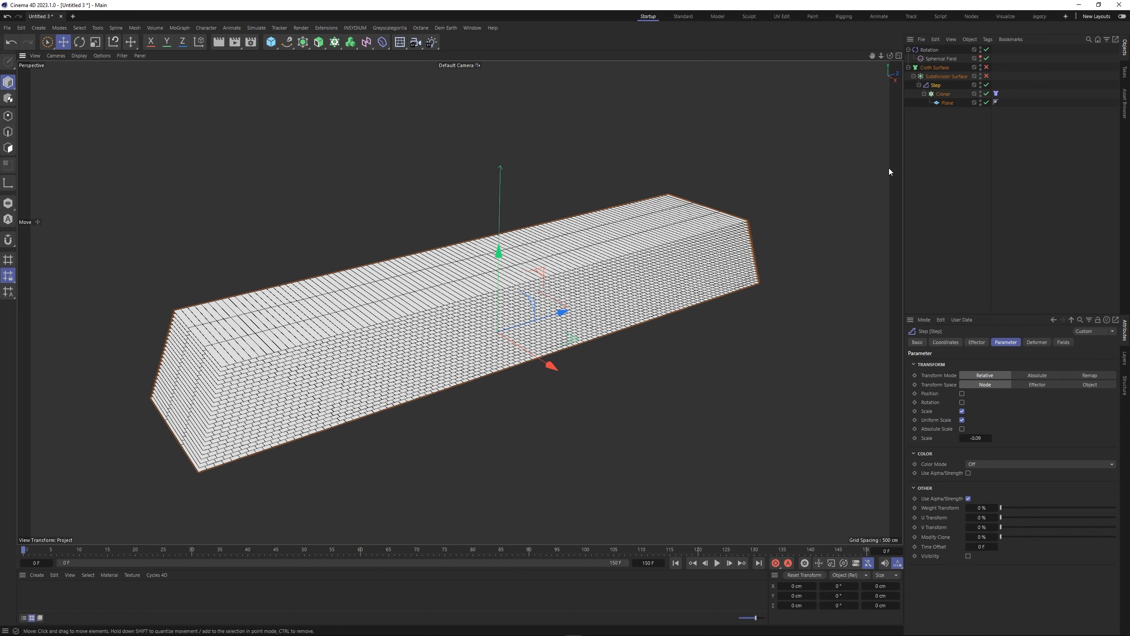
Run the simulation of the tapered stack to about frame 79 and rewind it to the start
left_click(813, 408)
left_click(718, 564)
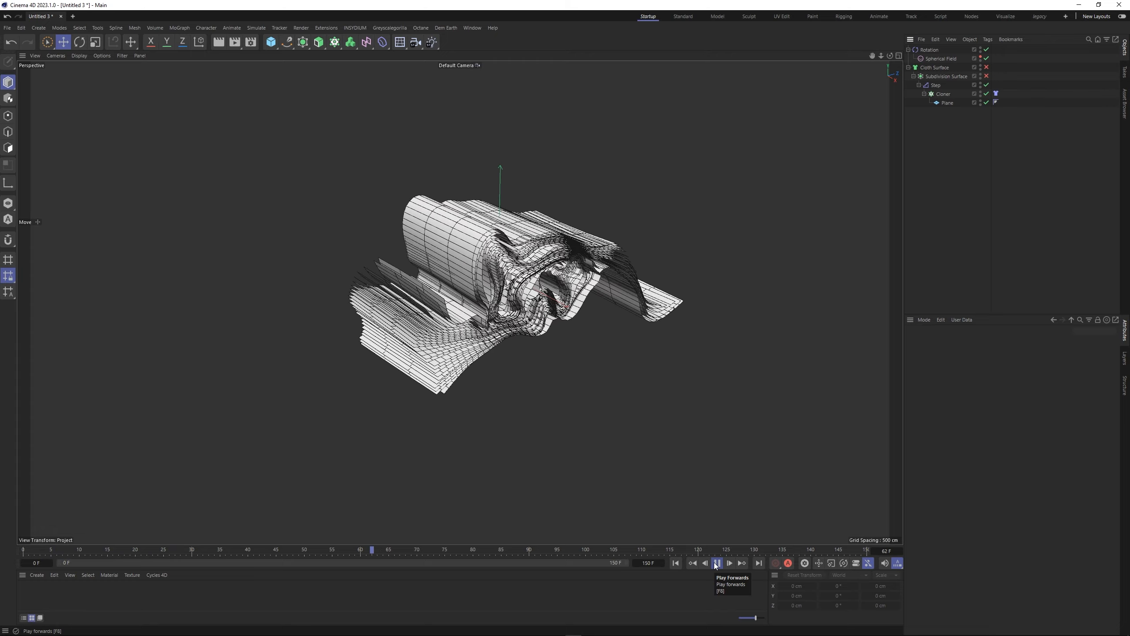
left_click(718, 563)
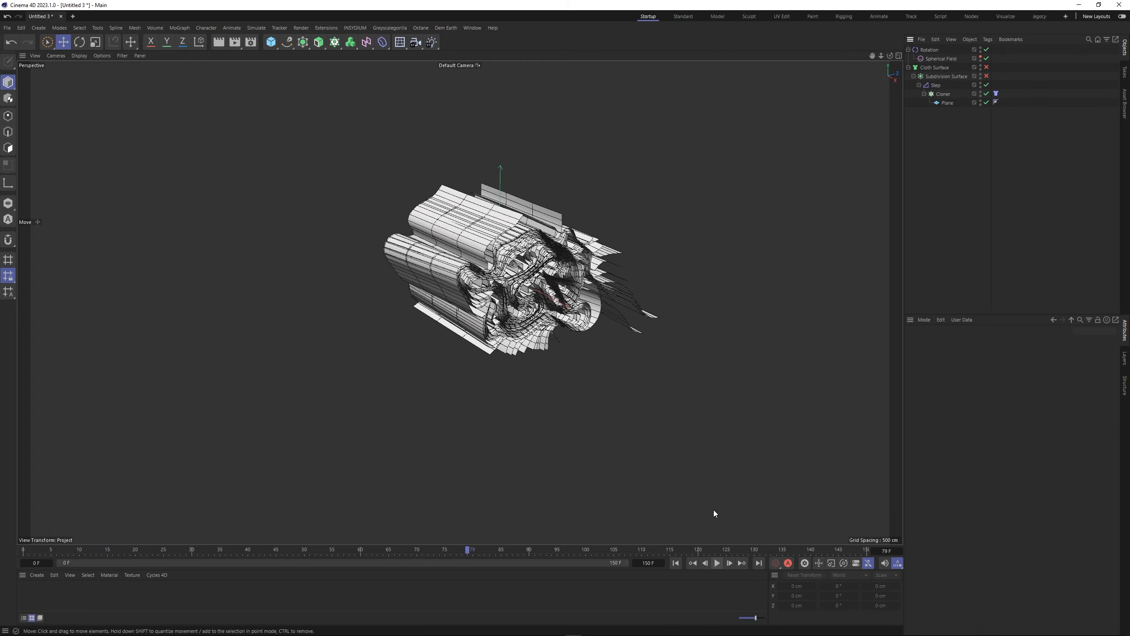
left_click(676, 564)
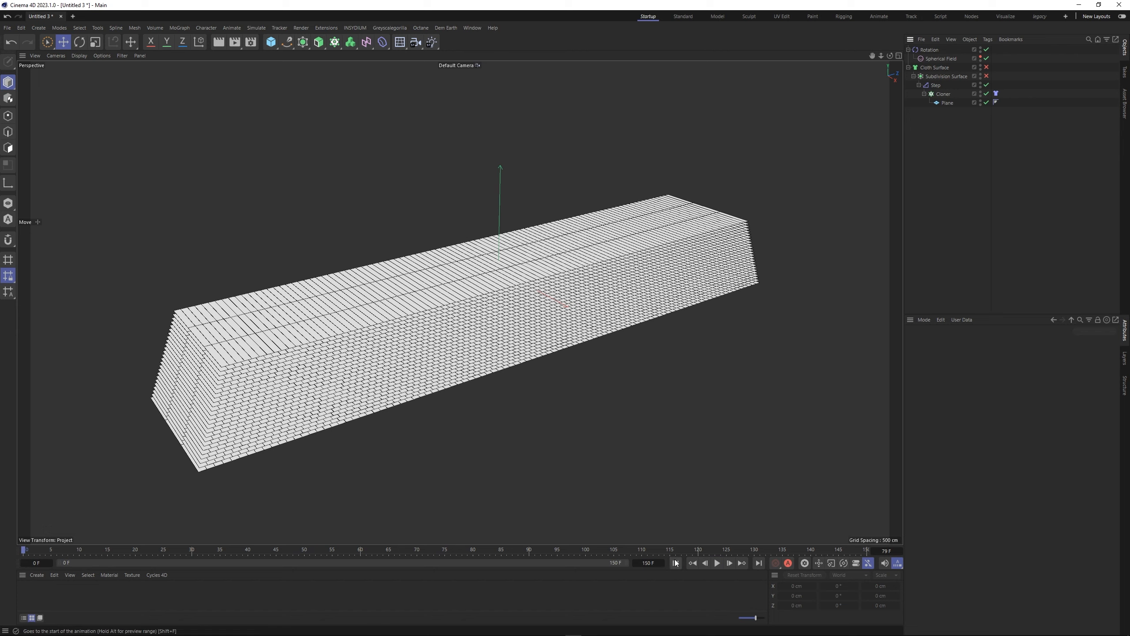
Run the simulation of the tapered plane stack to about frame 35 and rewind it to the start
left_click(717, 564)
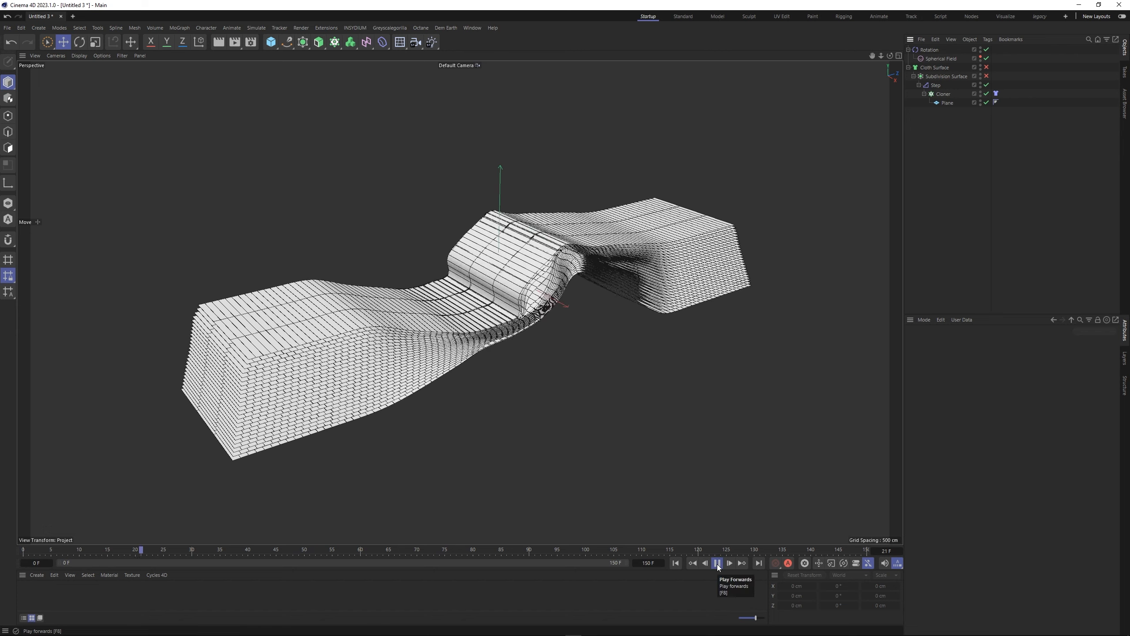
left_click(717, 564)
left_click(676, 563)
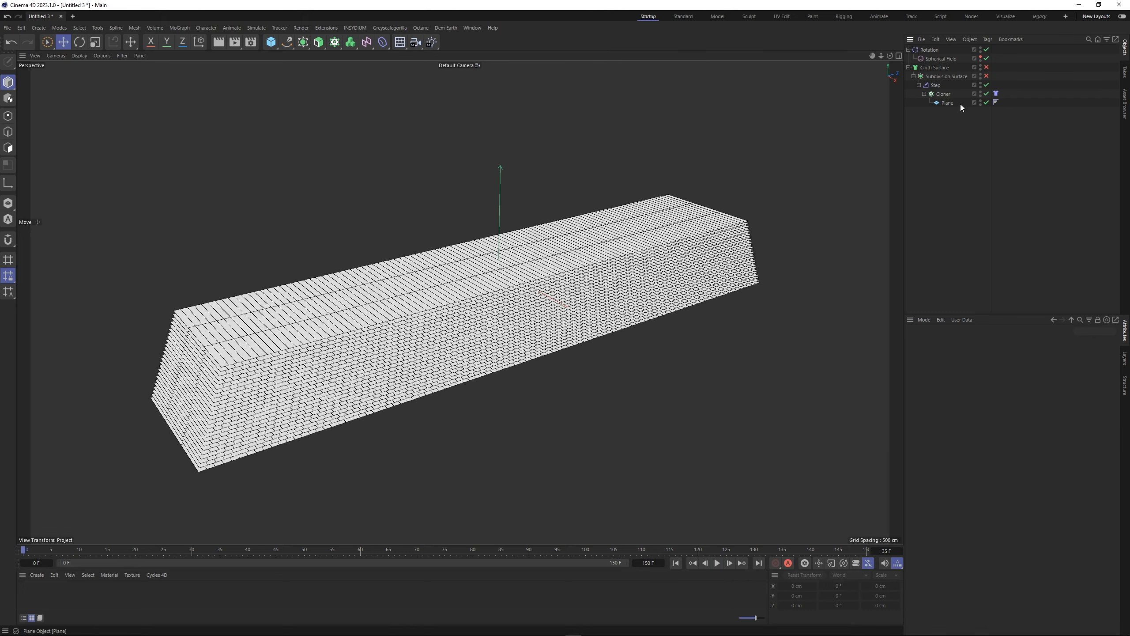
Add a Random effector to the Cloner and set its X, Y and Z position variation to 2 cm
left_click(943, 94)
left_click(180, 28)
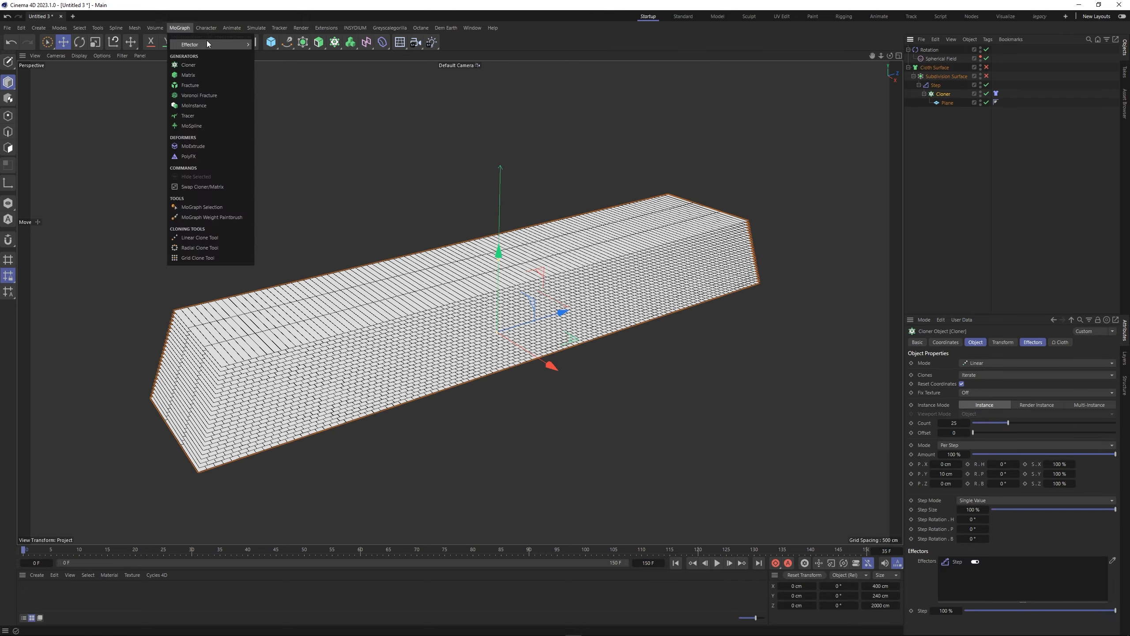
mouse_move(205, 41)
left_click(277, 112)
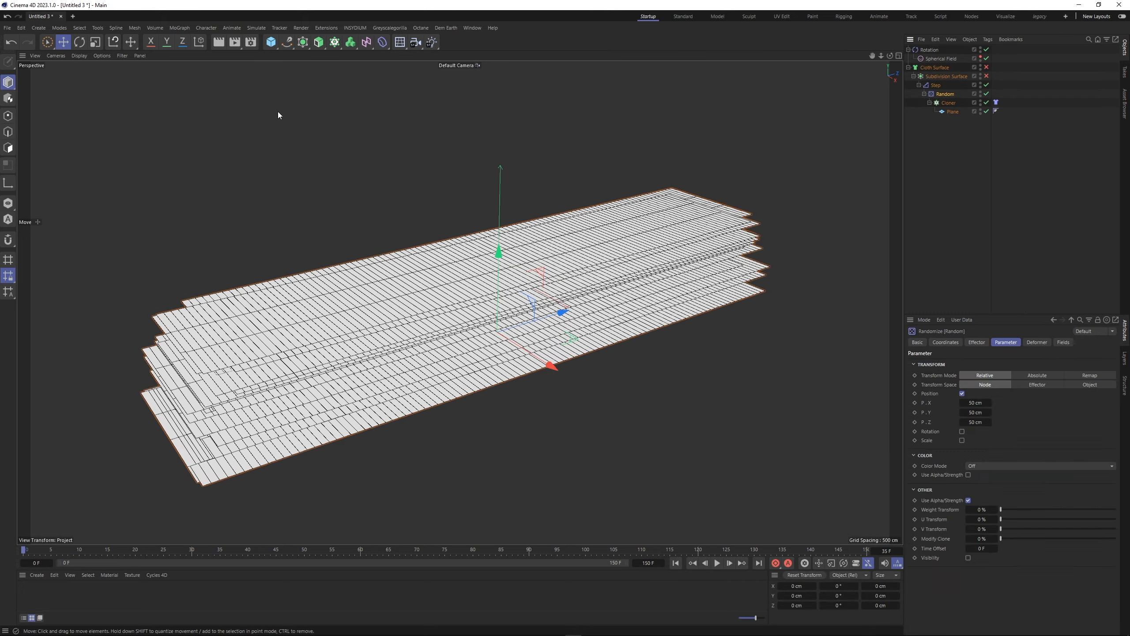
left_click(978, 404)
type("2")
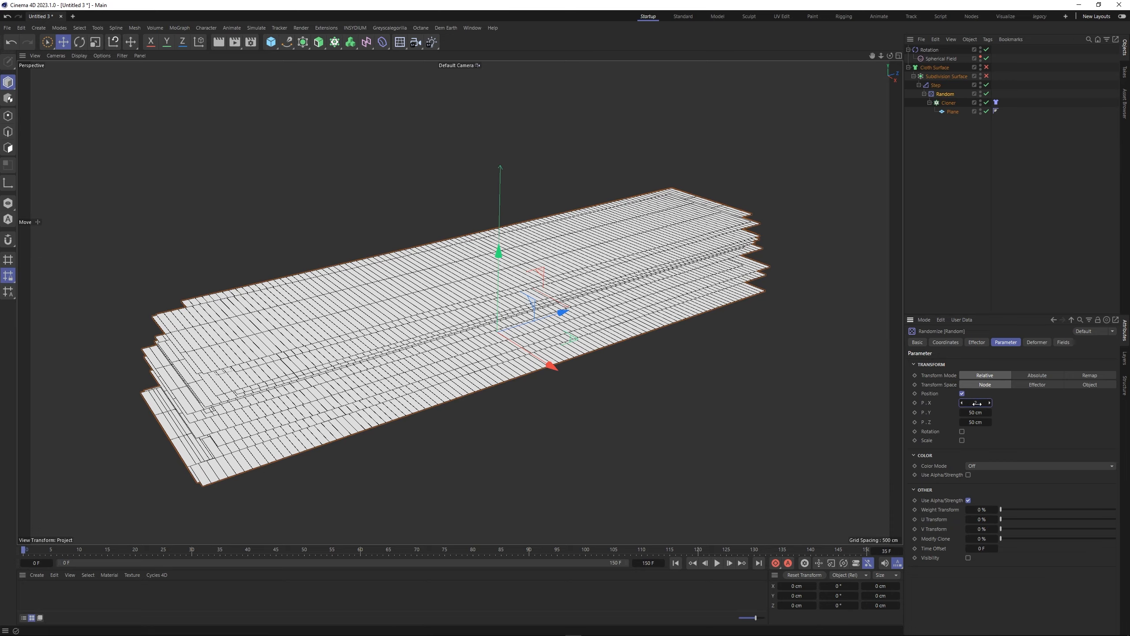
key("Tab")
type("2")
key("Tab")
type("2")
key("Return")
scroll(714, 329, "up", 10)
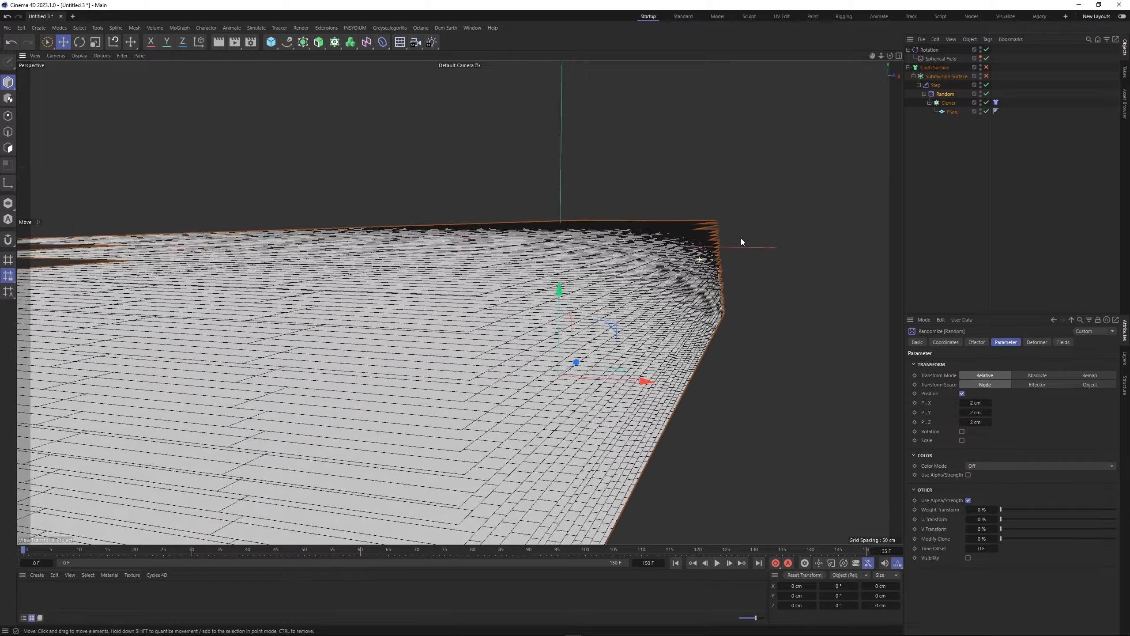
scroll(741, 242, "down", 10)
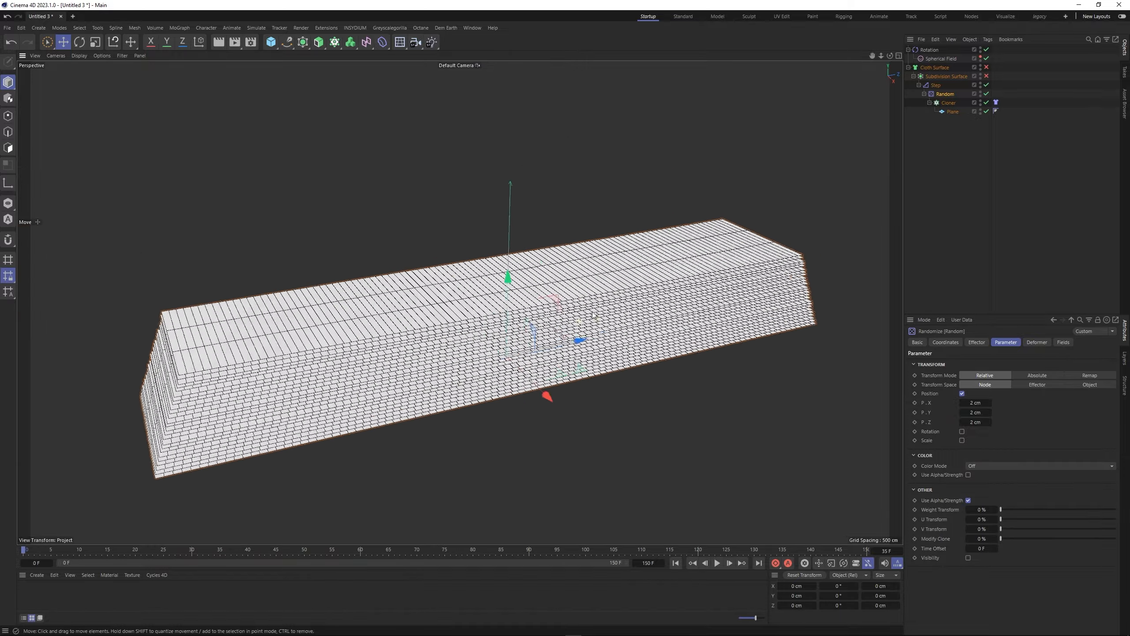
Run the randomized cloth simulation to about frame 65, inspect the folded layers up close, and rewind it to the start
left_click(676, 563)
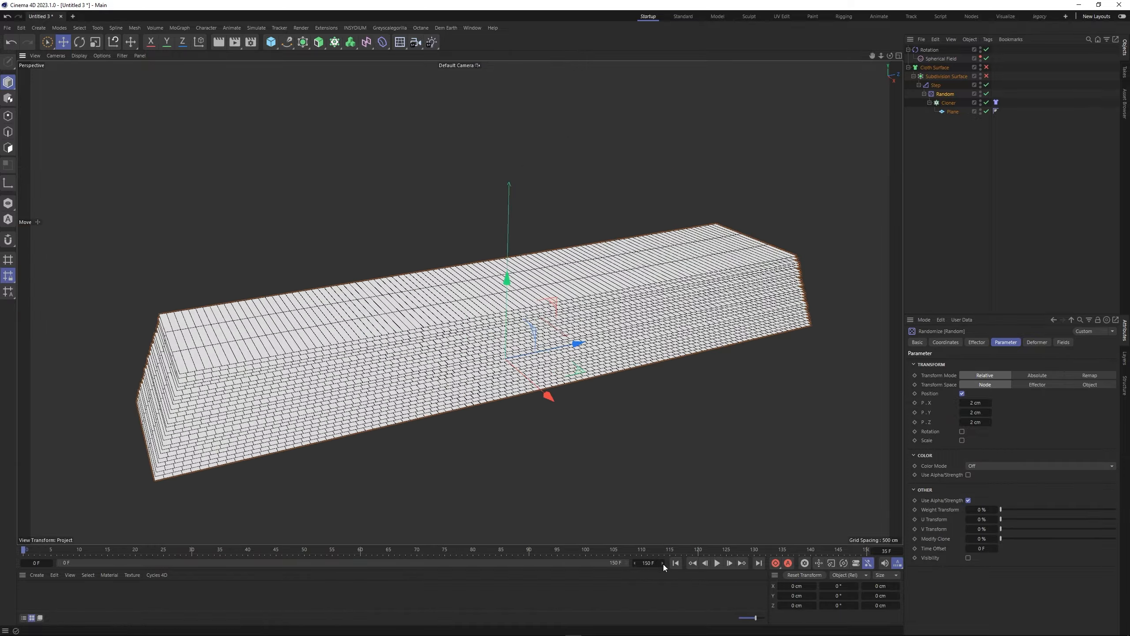
left_click(718, 563)
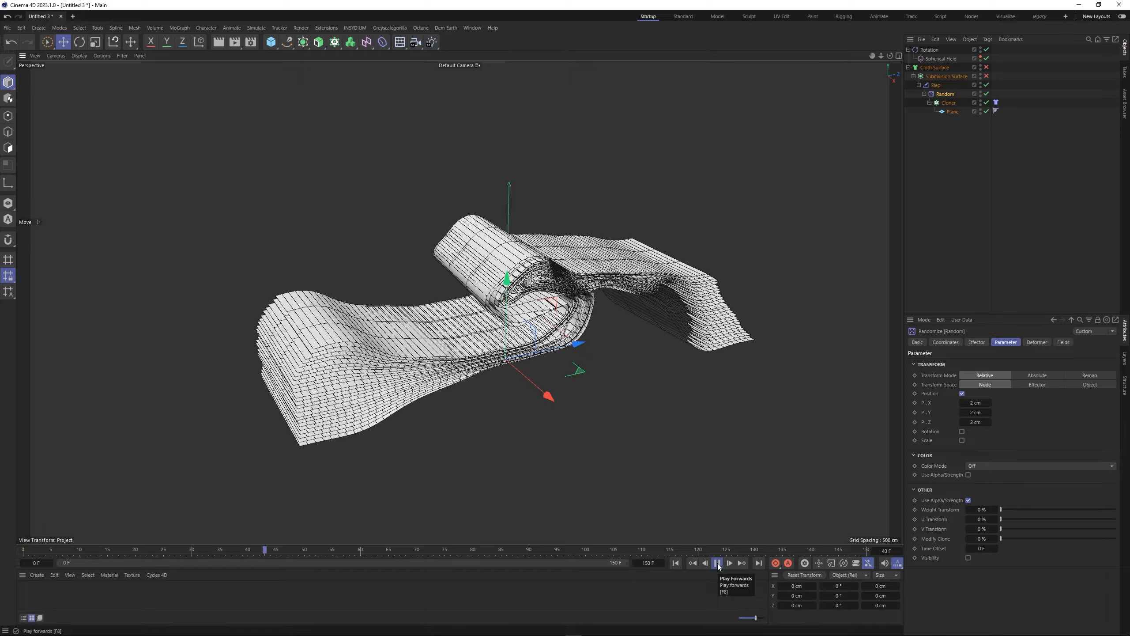
left_click(718, 564)
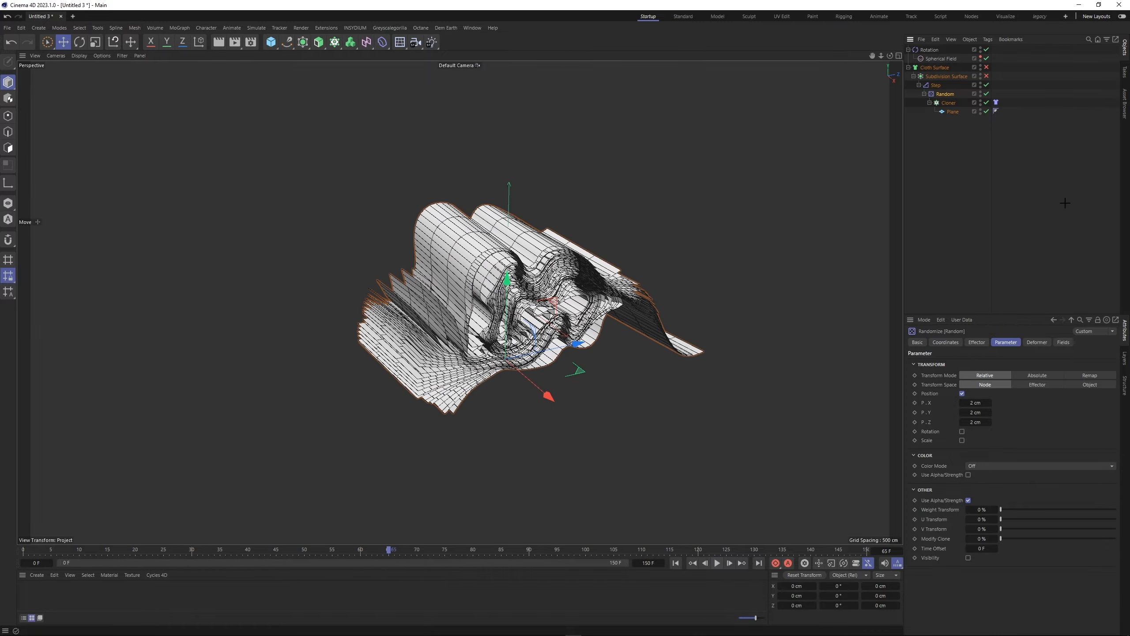
left_click(769, 340)
scroll(575, 283, "up", 5)
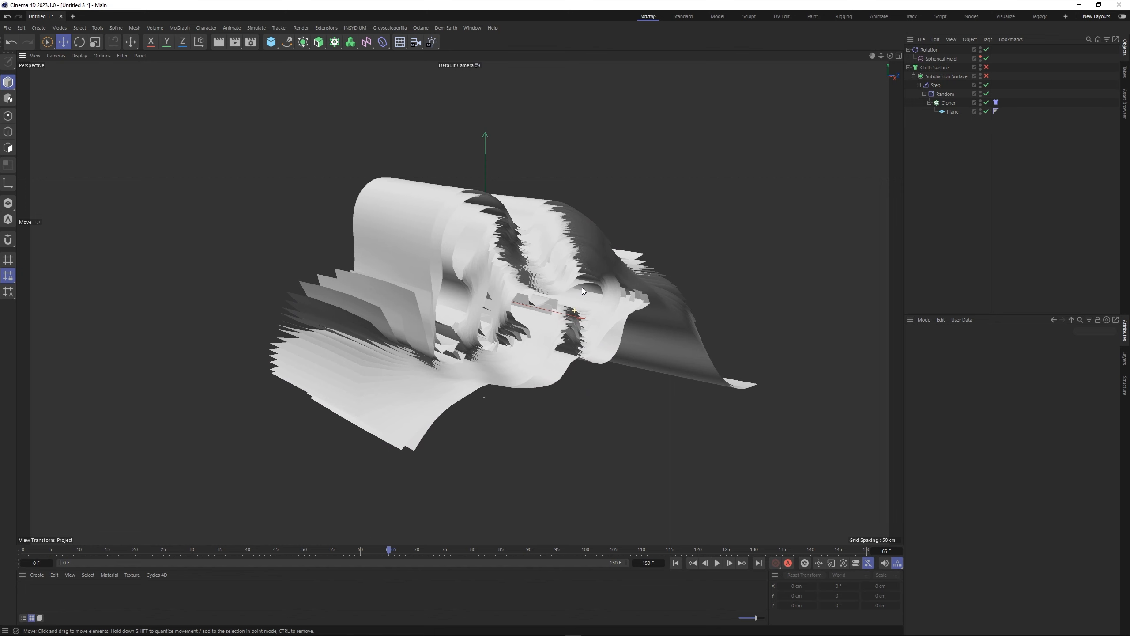
left_click_drag(582, 287, 562, 335, "alt")
left_click(677, 564)
scroll(521, 371, "down", 5)
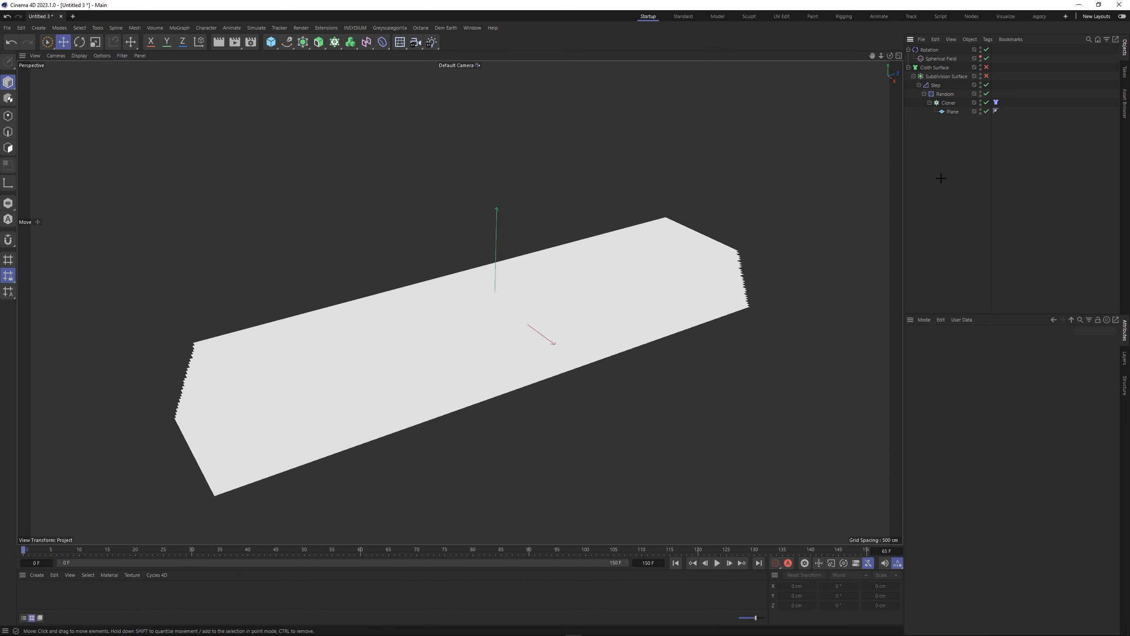
Set the Plane's height segments to 200 and test the simulation to about frame 54 before rewinding it
left_click(953, 112)
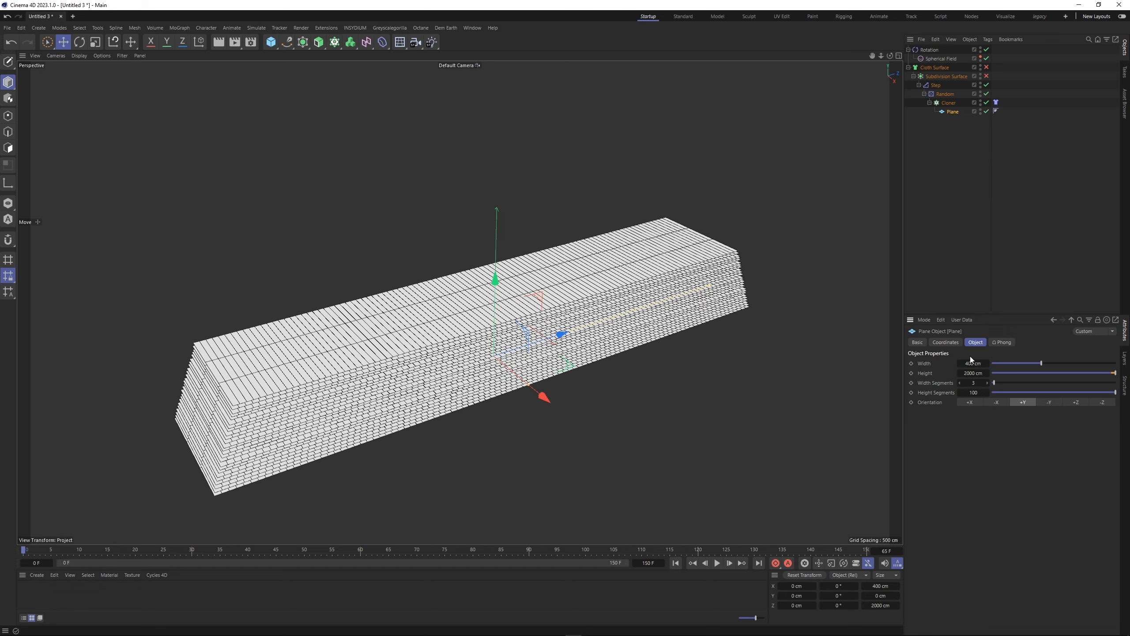
double_click(973, 392)
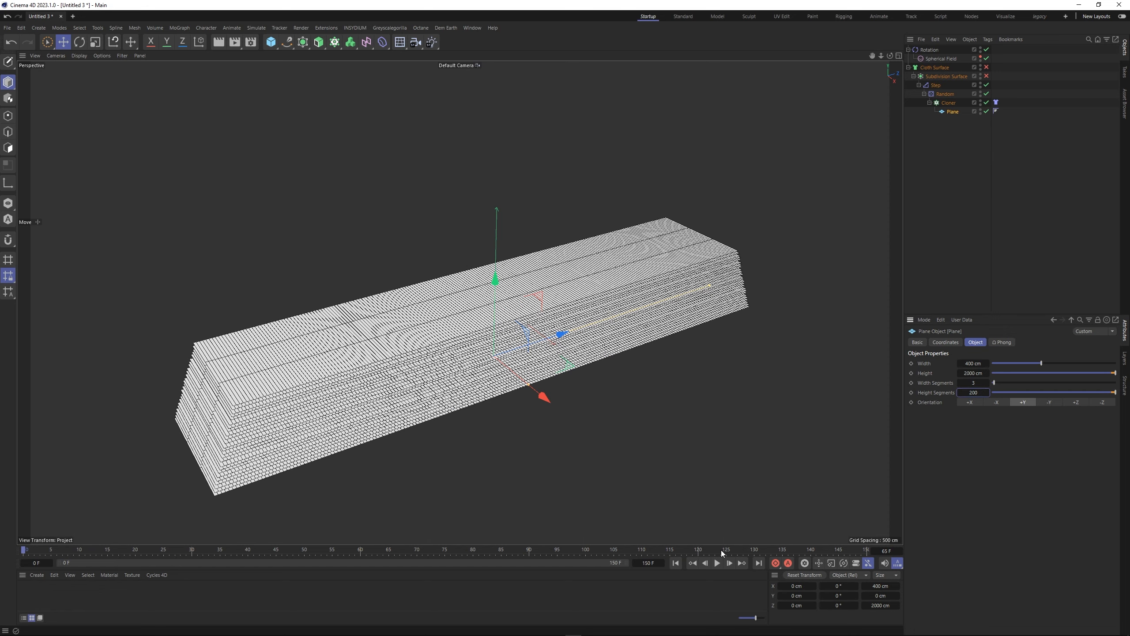
left_click(677, 564)
left_click(721, 565)
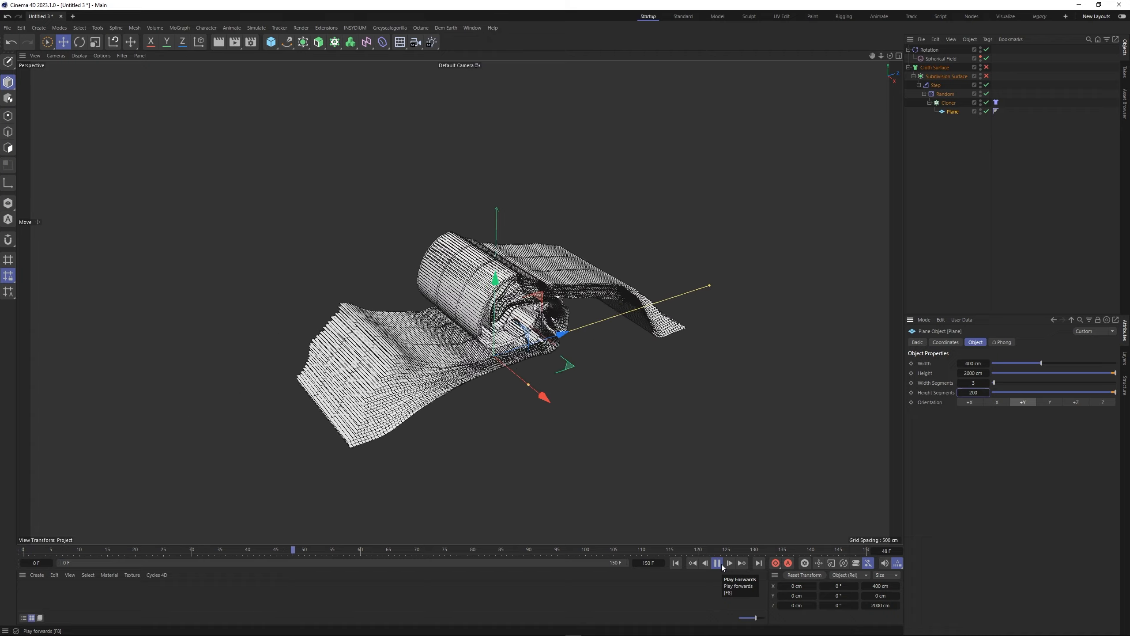
left_click(722, 564)
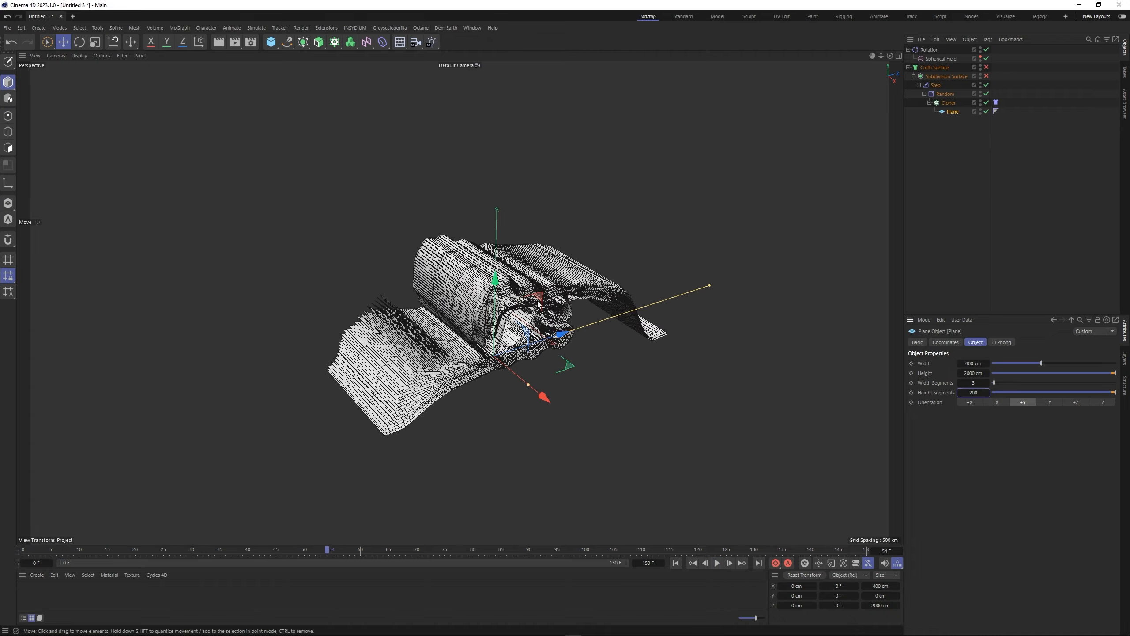
left_click(676, 564)
Set the Plane's height to 4000 cm to lengthen the cloth stack
left_click(967, 374)
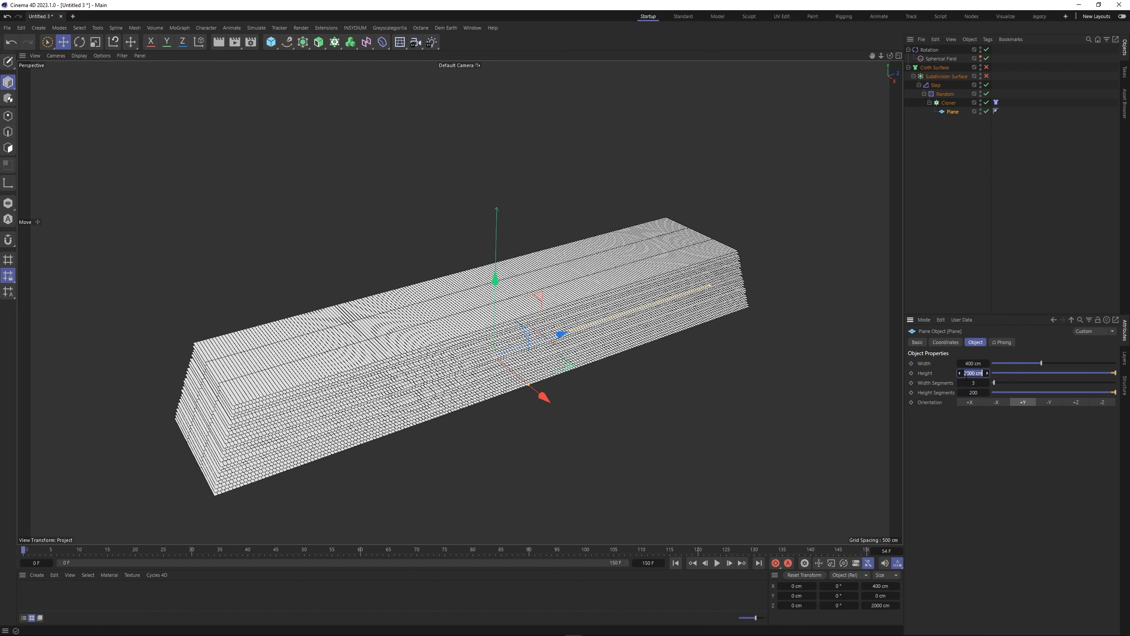
type("4")
key("Return")
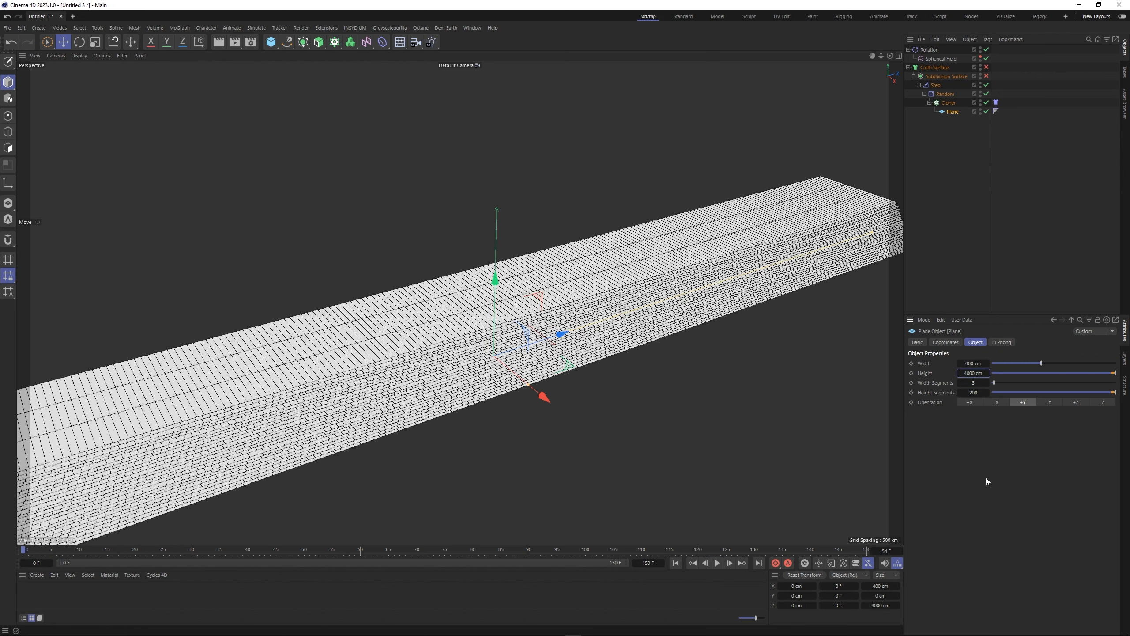
scroll(493, 335, "up", 5)
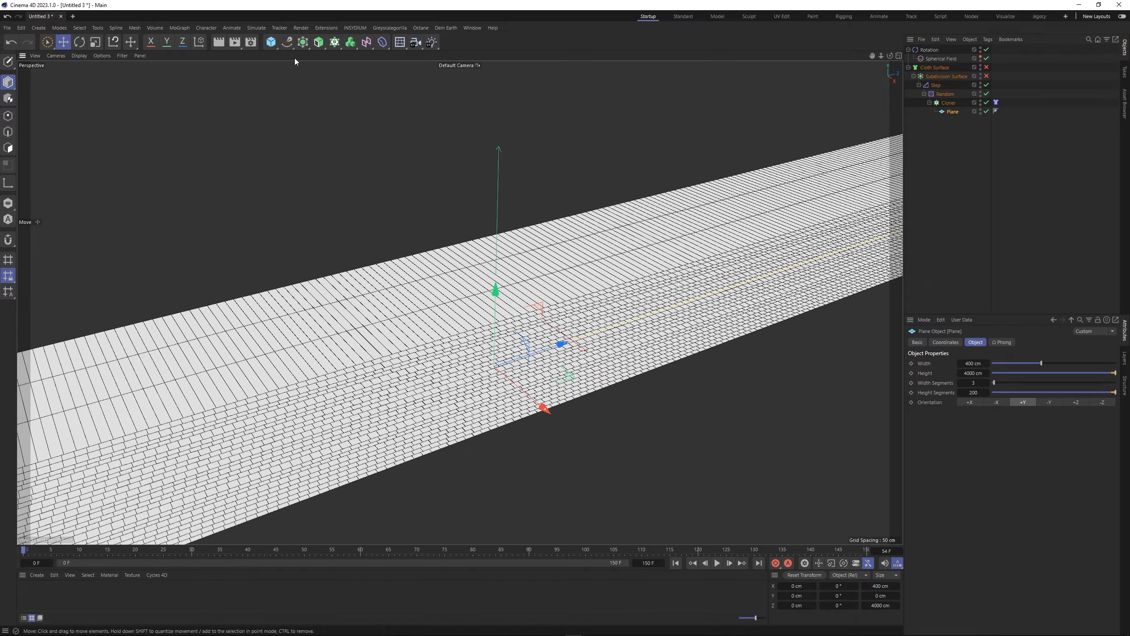
Set the render output resolution to 1080 x 1920 pixels for a vertical format
left_click(250, 42)
left_click(418, 85)
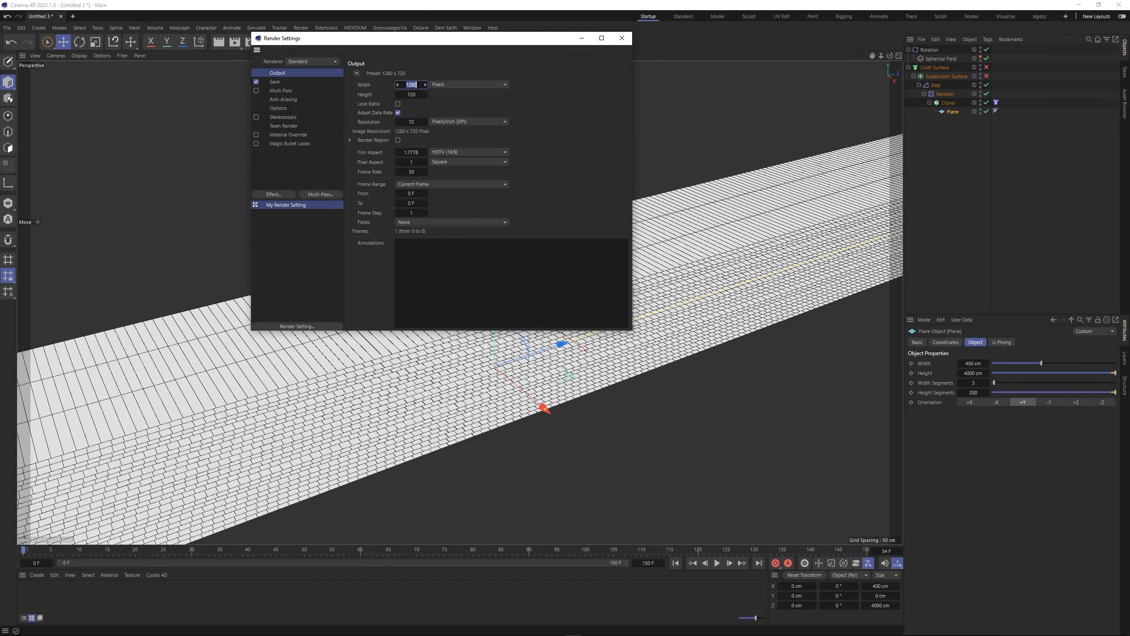
type("1080")
key("Tab")
type("1")
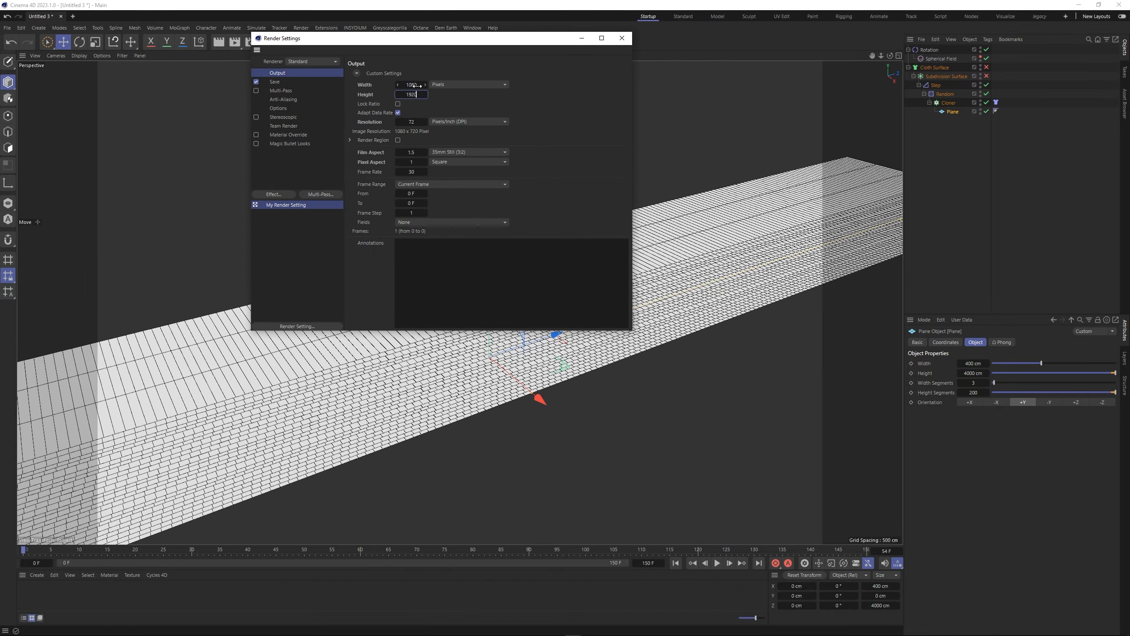
key("Return")
left_click(622, 38)
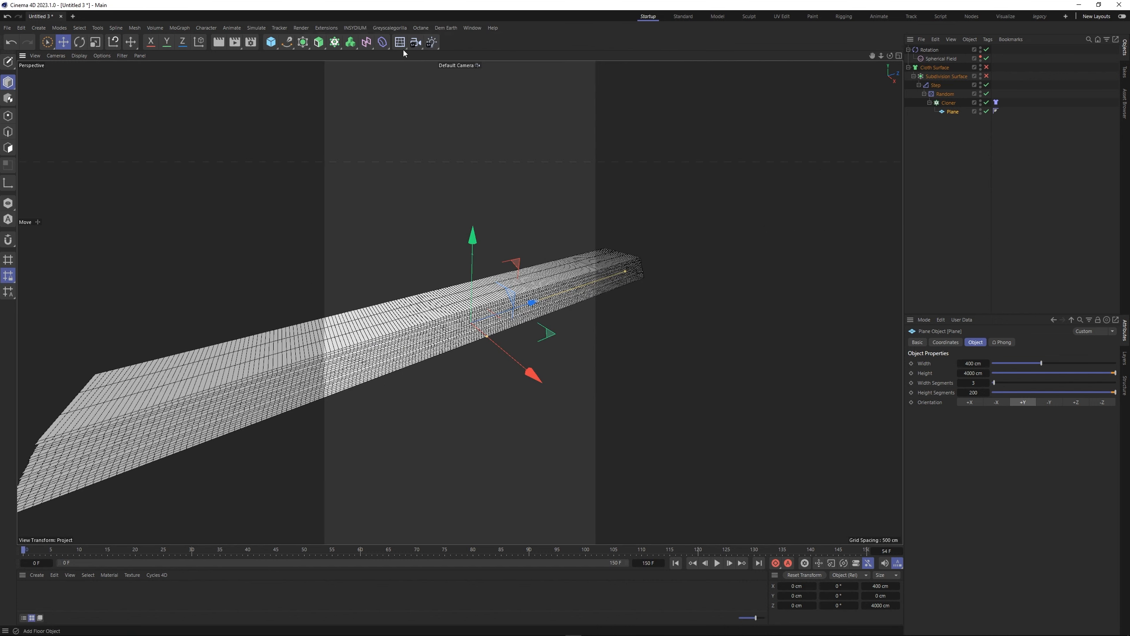
Add a camera, look through it, set its focal length to Tele (135 mm), and frame the middle of the stack
left_click(416, 42)
left_click(987, 50)
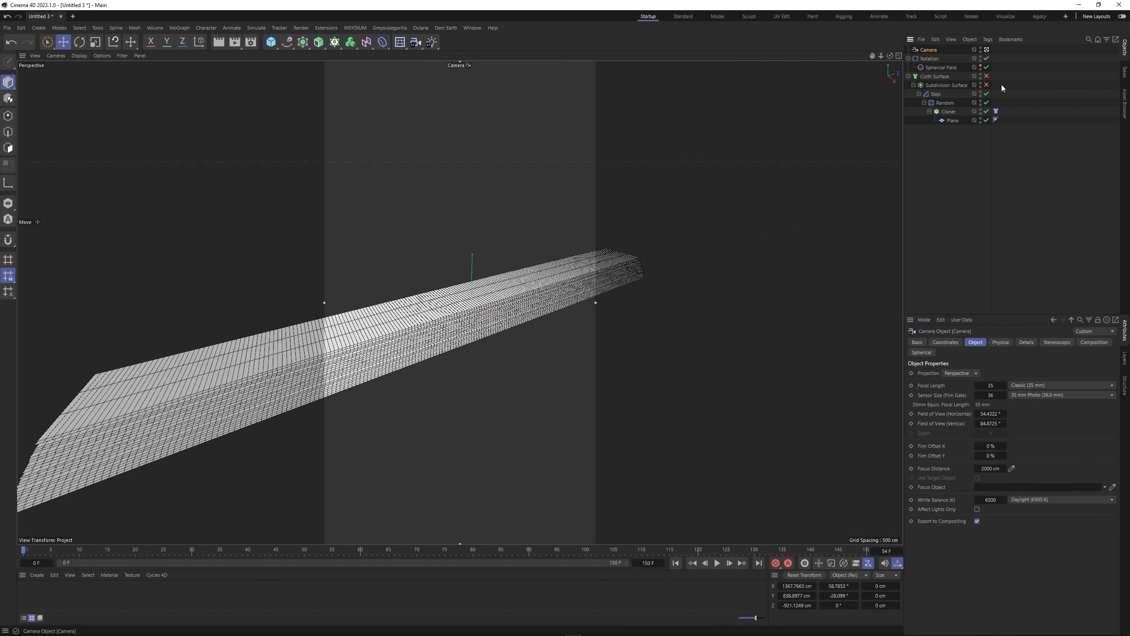
left_click(1047, 383)
left_click(1026, 455)
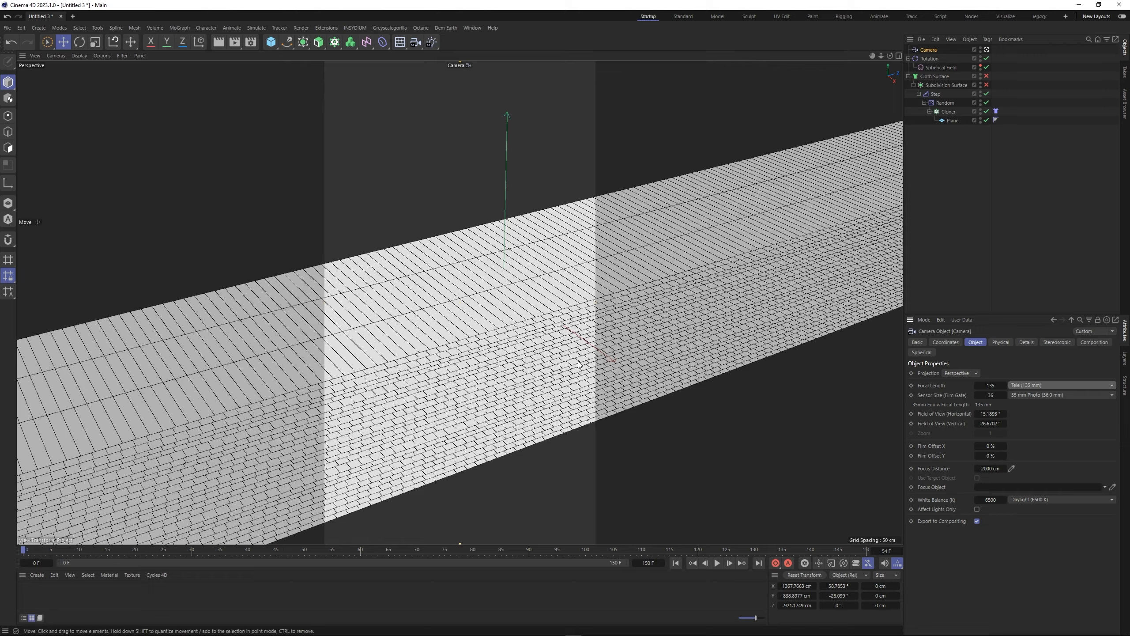
scroll(512, 344, "up", 3)
middle_click_drag(480, 337, 496, 339, "alt")
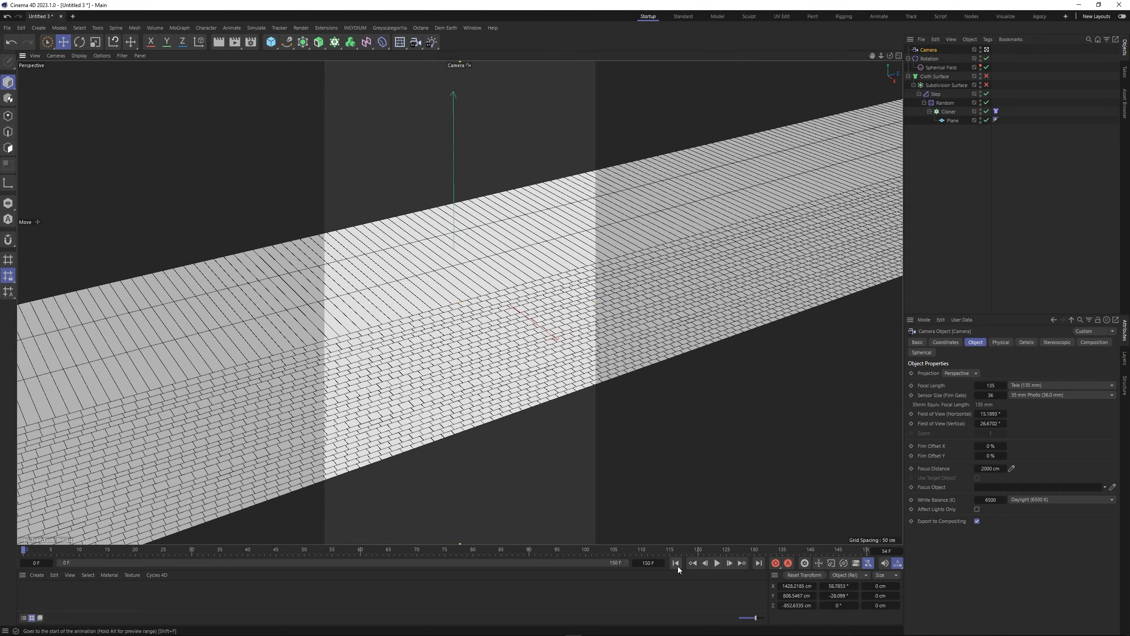
Run the simulation of the lengthened cloth through the camera to about frame 89
left_click(717, 564)
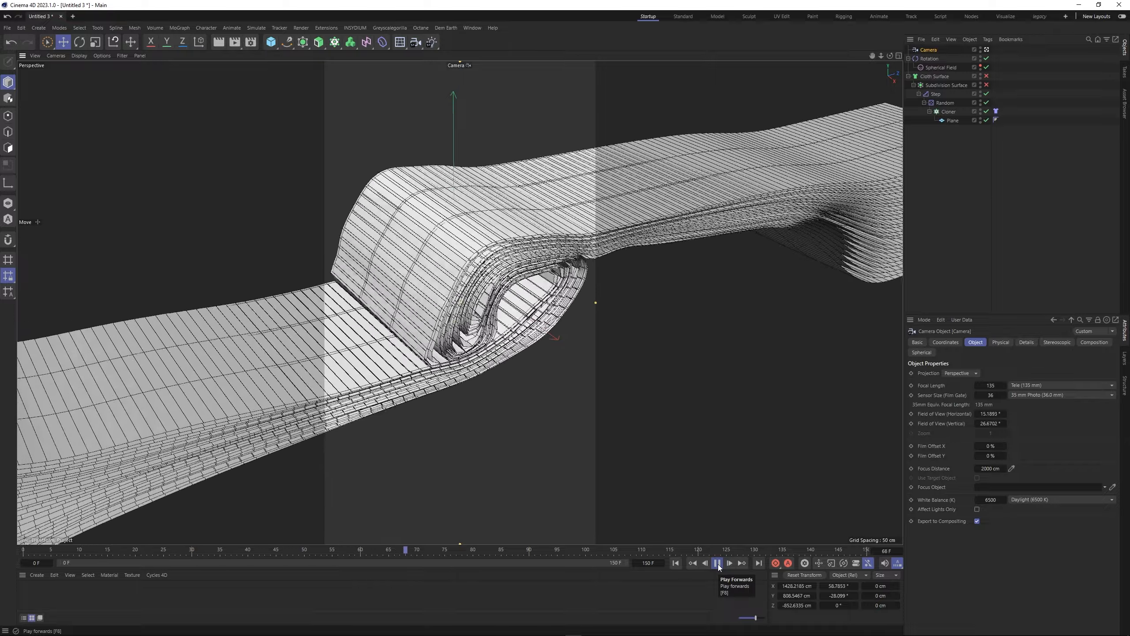
left_click(718, 564)
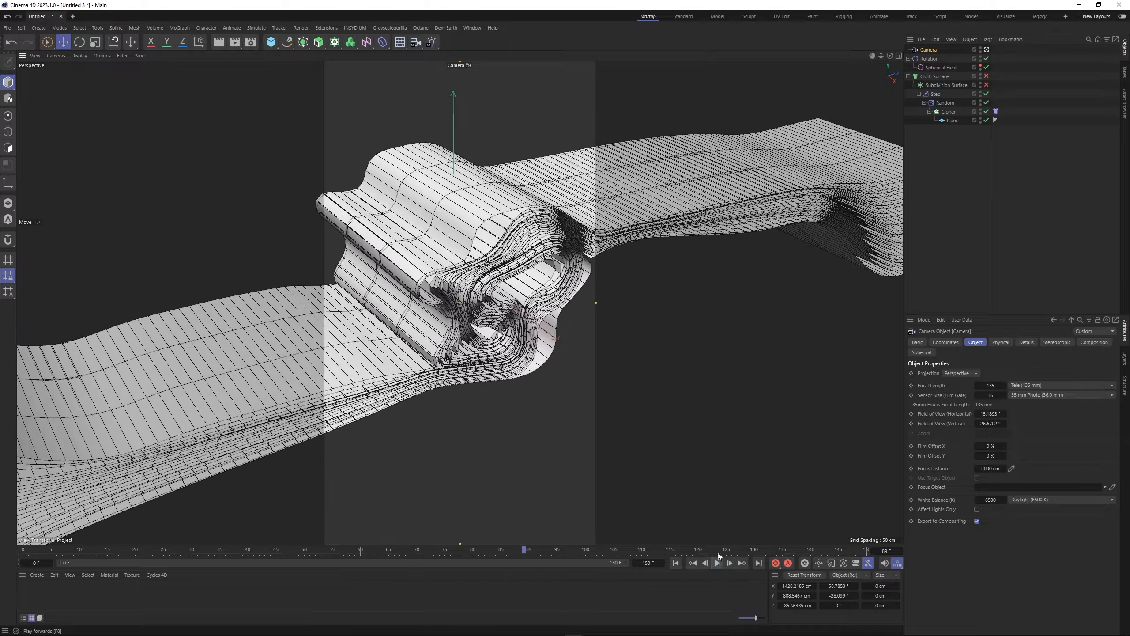
Set the opacity of the viewport's tinted safe frames to 100%
key("shift+v")
left_click(966, 341)
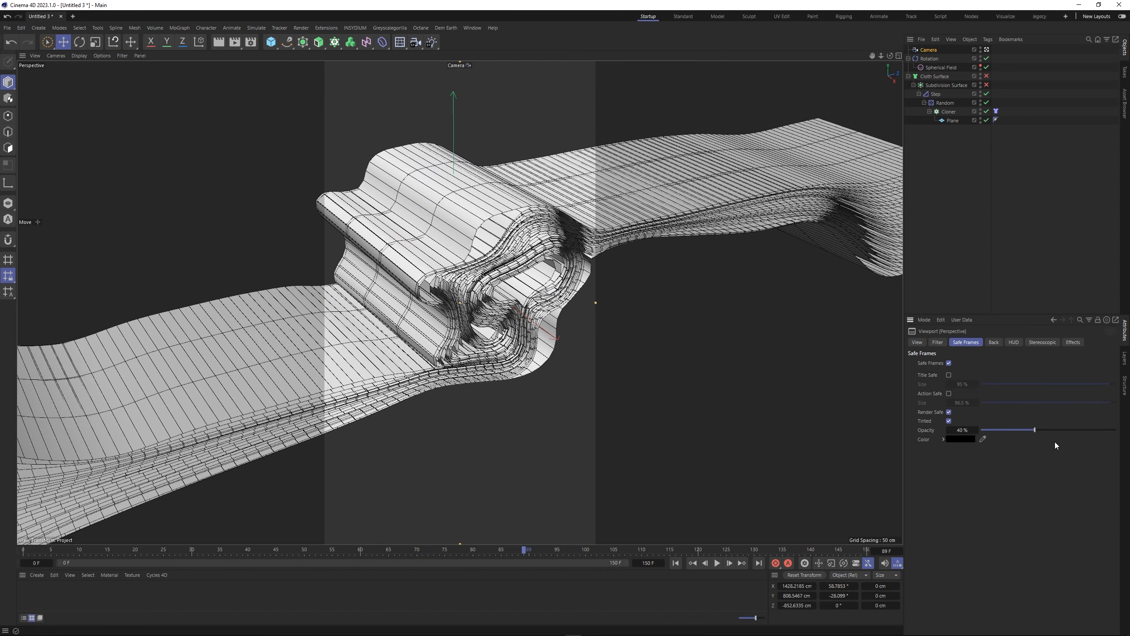
left_click_drag(1055, 430, 1116, 430)
left_click(989, 153)
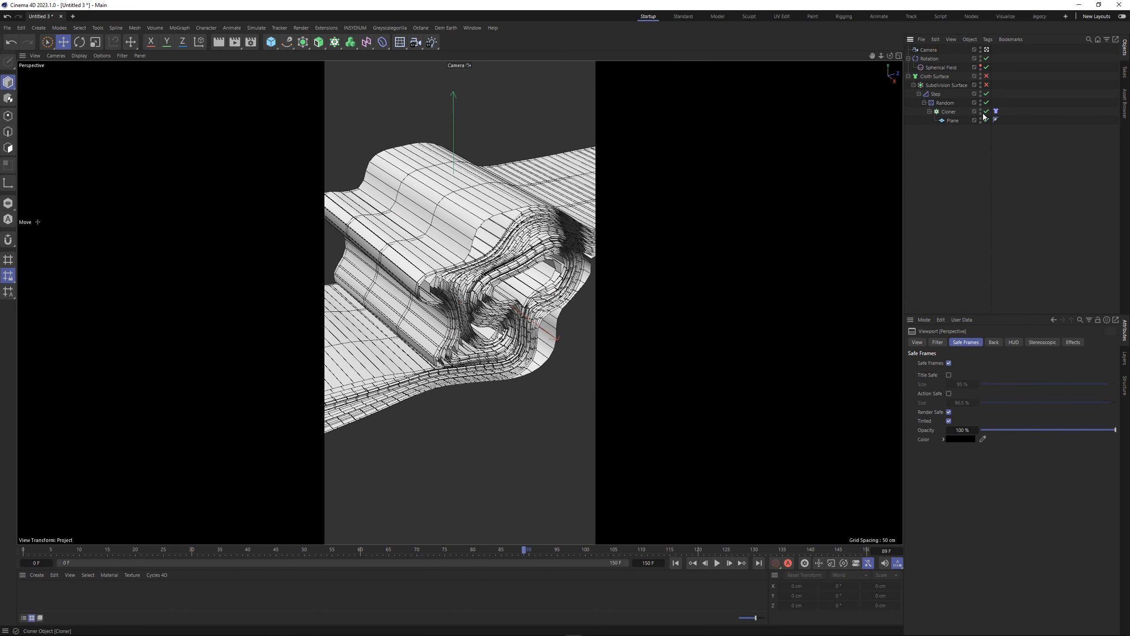
Enable the Cloth Surface and Subdivision Surface, and set the safe frame opacity to 68%
left_click(986, 76)
left_click(986, 85)
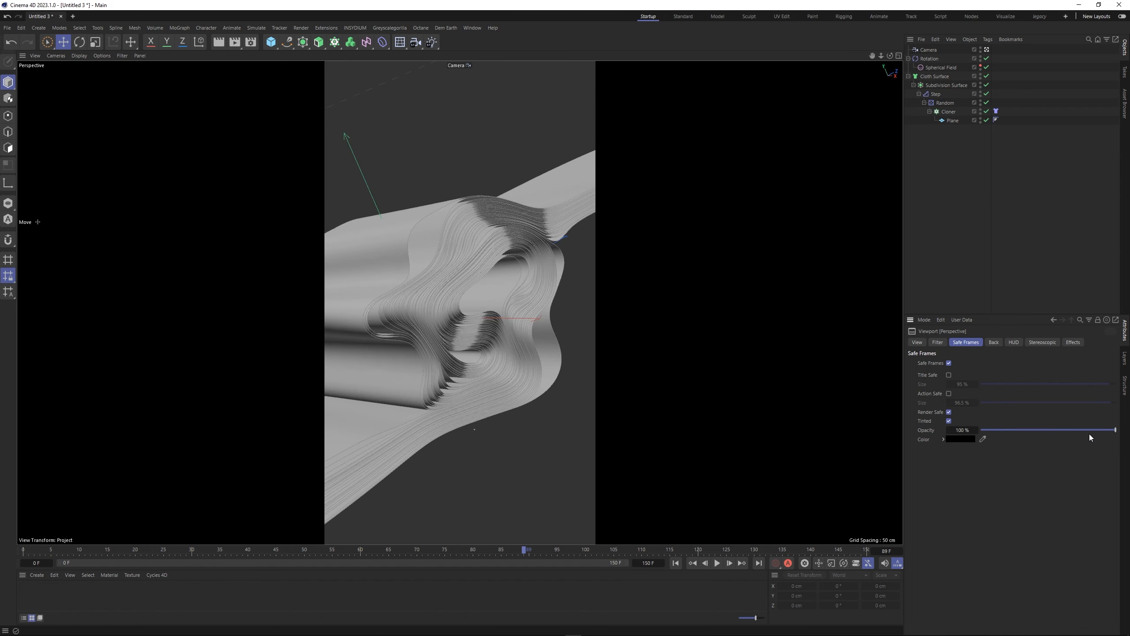
mouse_move(1090, 434)
left_mouse_down()
mouse_move(1053, 433)
mouse_move(1073, 431)
left_mouse_up()
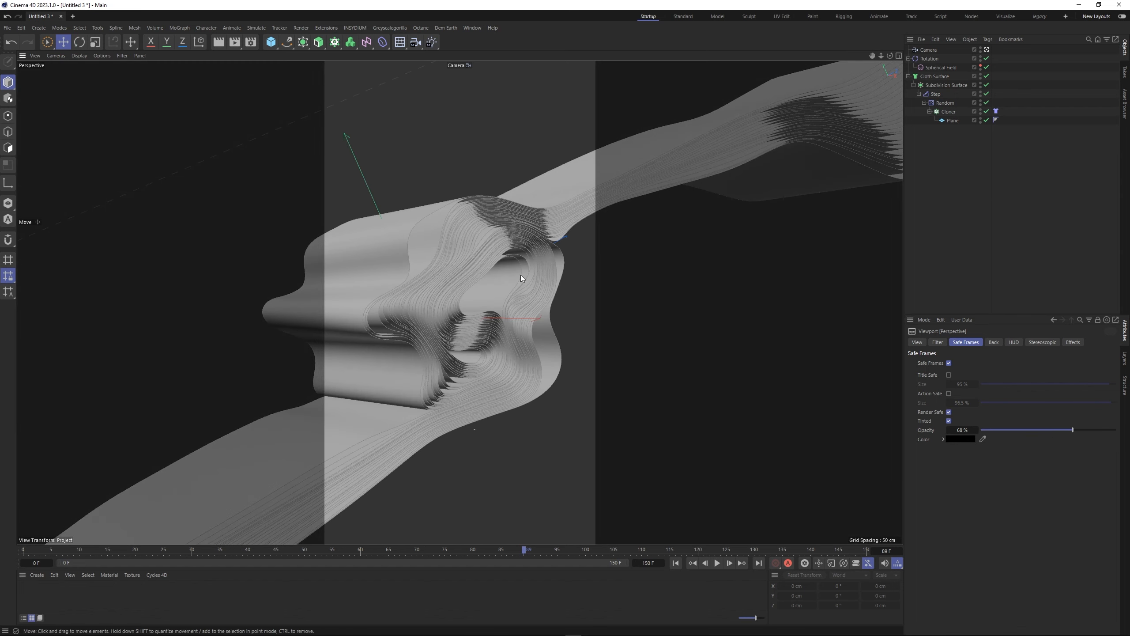
Switch the viewport back to the default camera and hide the Camera object
left_click(987, 49)
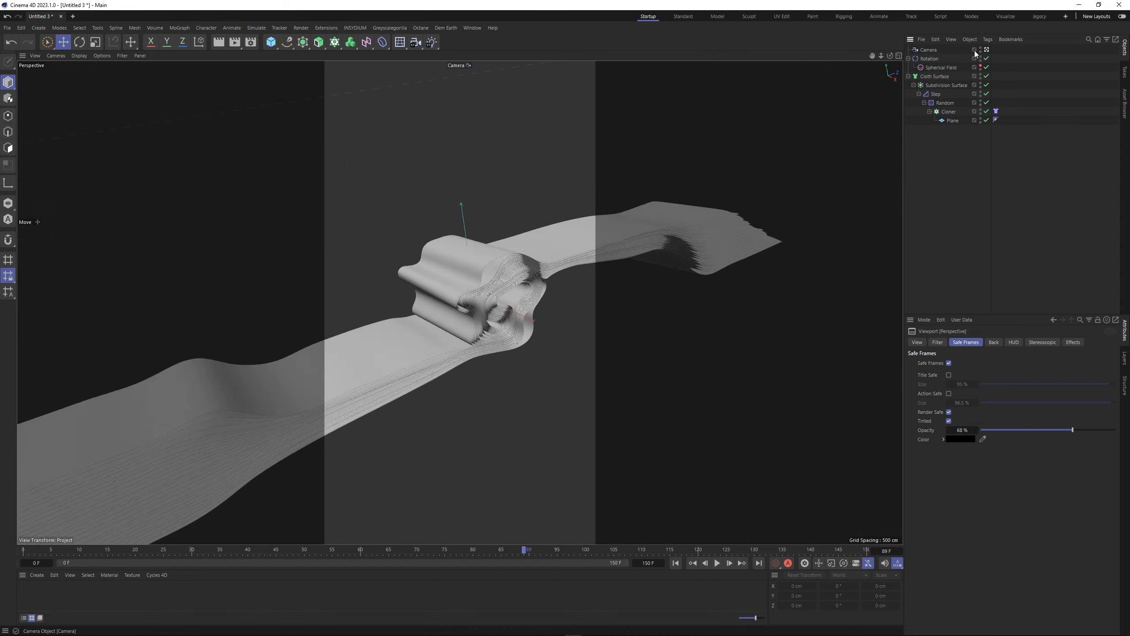
left_click(986, 49)
left_click(981, 48)
left_click(981, 48)
left_click(987, 50)
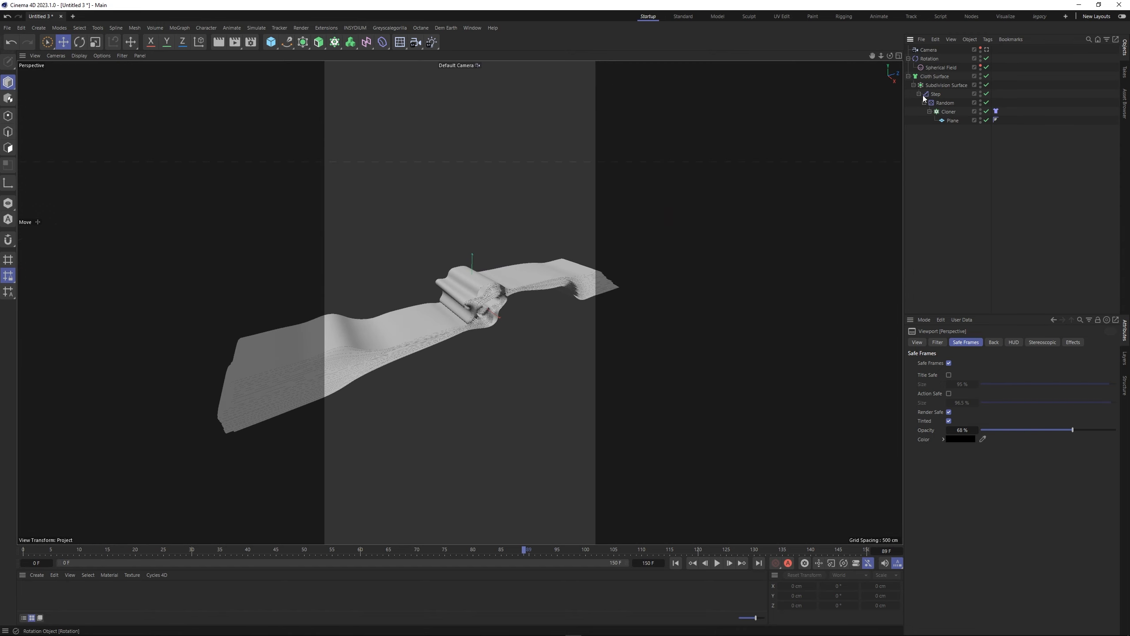
Inspect the smoothed, rolled cloth layers around the center from a lower angle and rewind to frame 0
scroll(488, 277, "up", 8)
left_click_drag(479, 301, 475, 328, "alt")
scroll(516, 282, "up", 5)
scroll(481, 303, "down", 8)
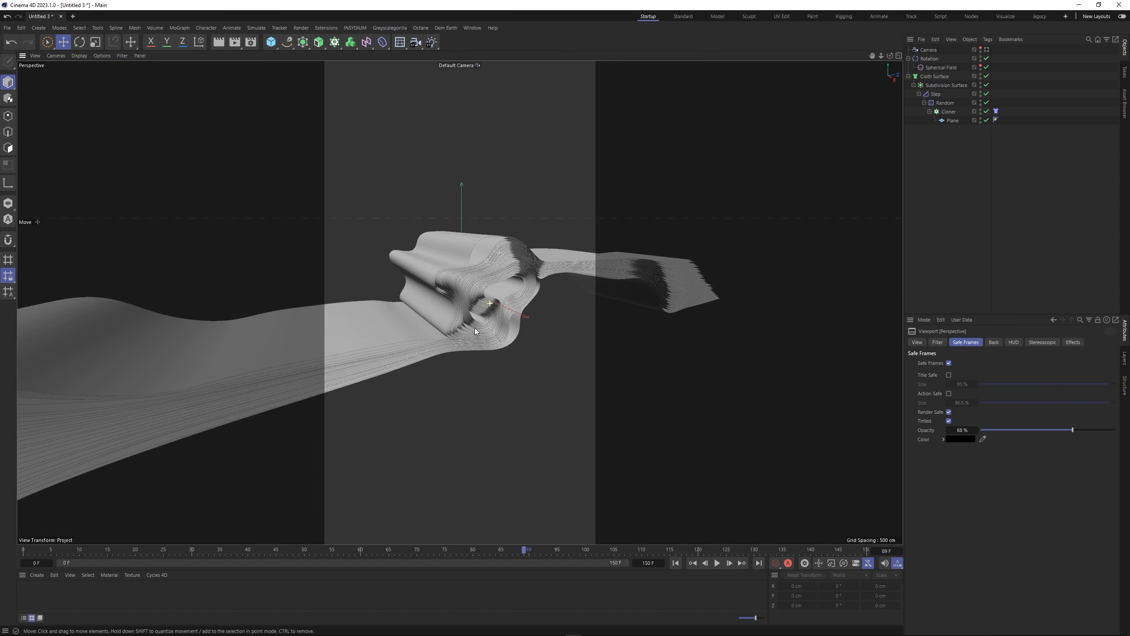
left_click(676, 563)
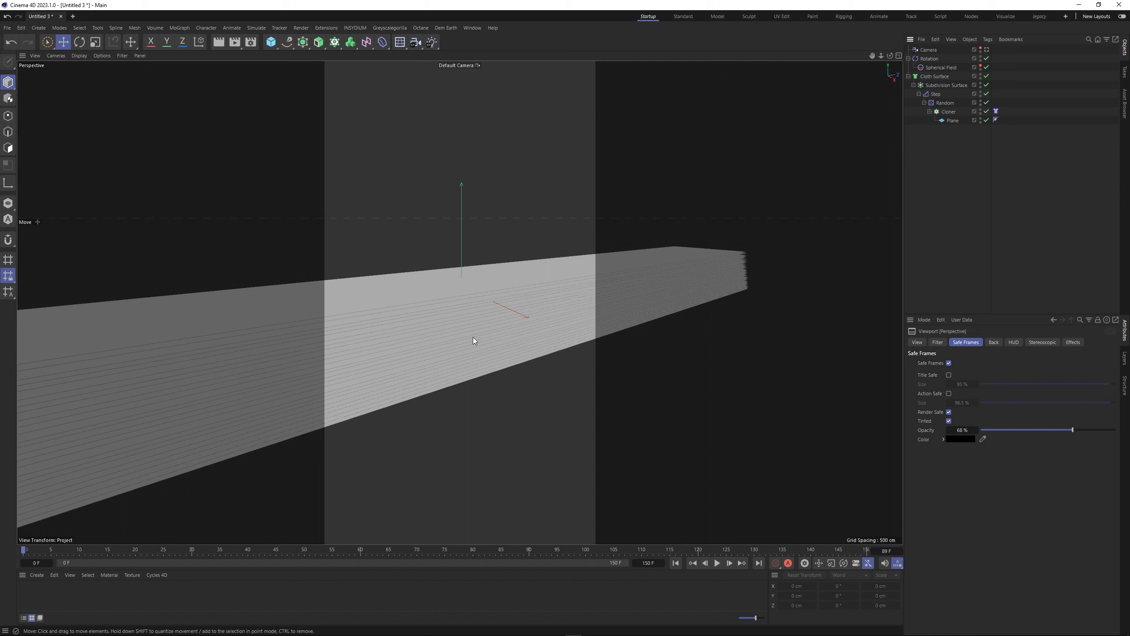
With the Cloth Surface and Subdivision Surface disabled and mesh lines displayed, lower the Step effector's scale for a stronger taper
left_click(986, 76)
left_click(987, 85)
left_click(936, 94)
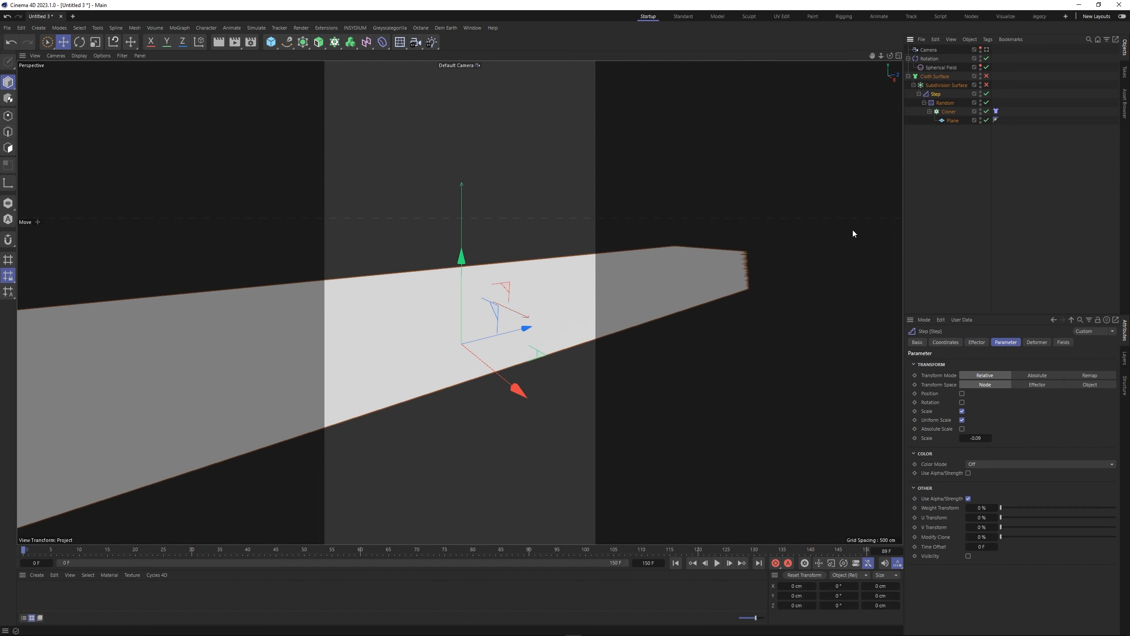
key("n")
key("b")
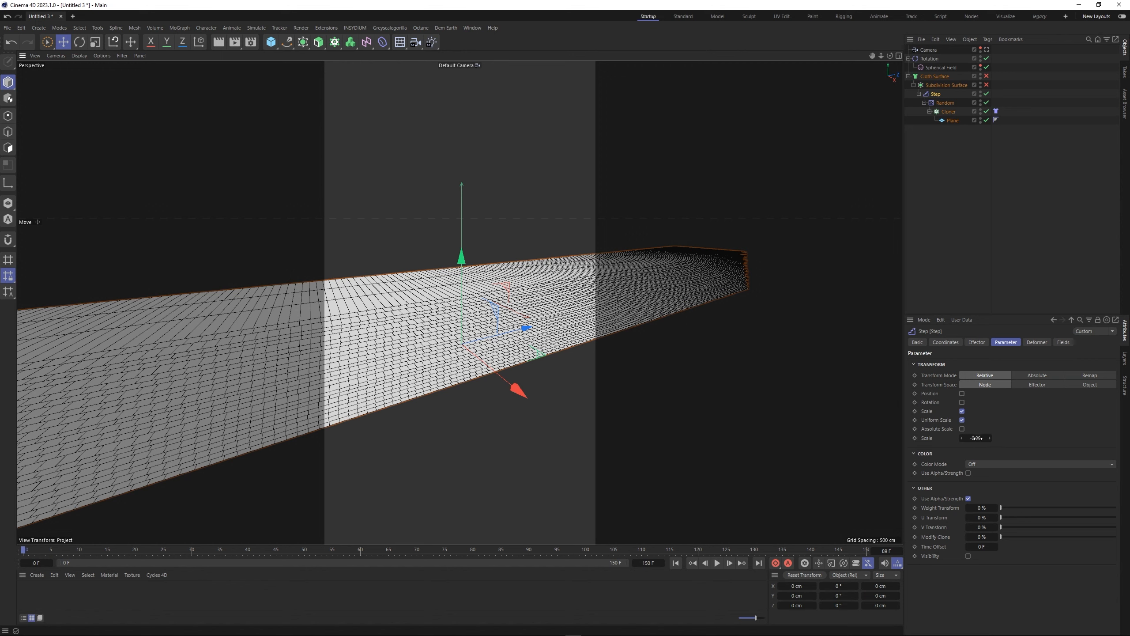
left_click_drag(977, 438, 965, 438)
Set the plane's height segments to 250, preview the simulation and rewind to frame 0
left_click(953, 121)
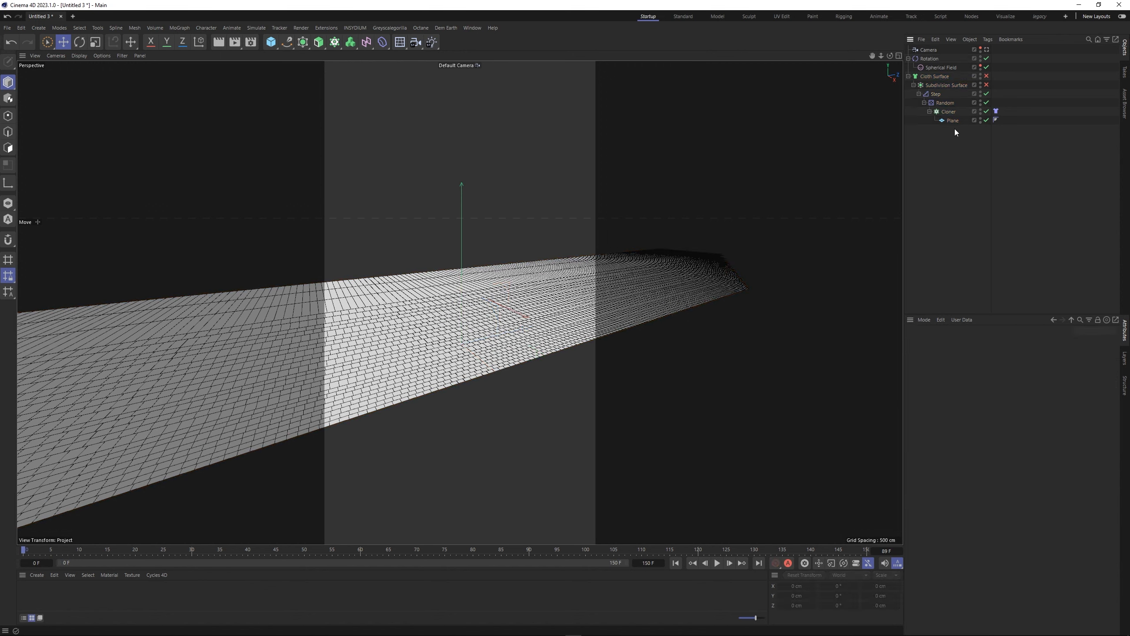
left_click(974, 391)
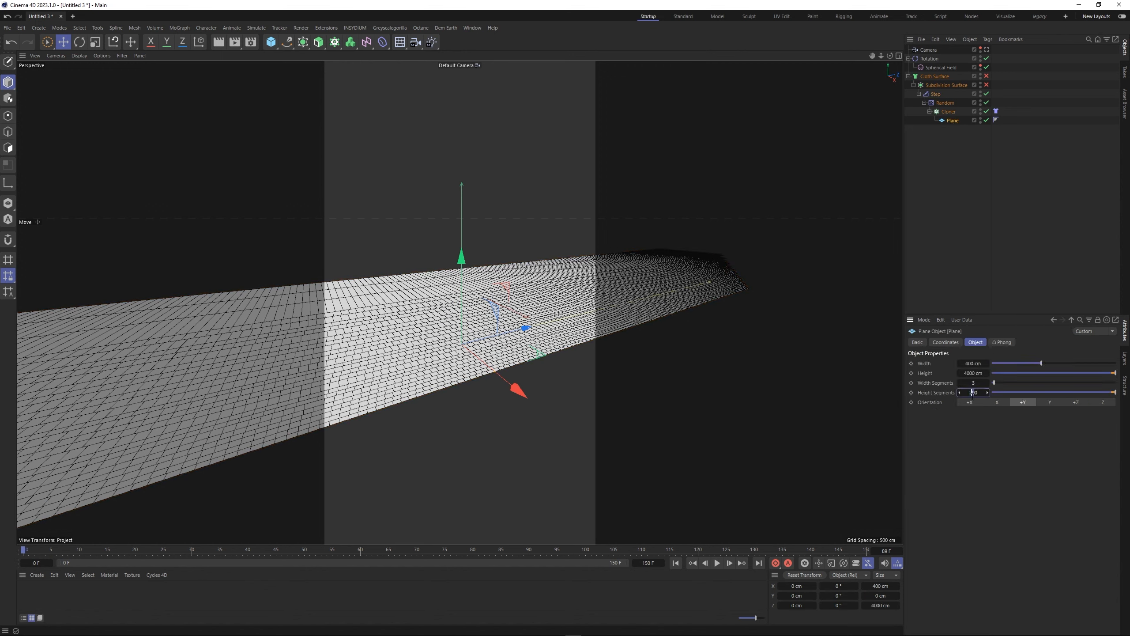
key("Return")
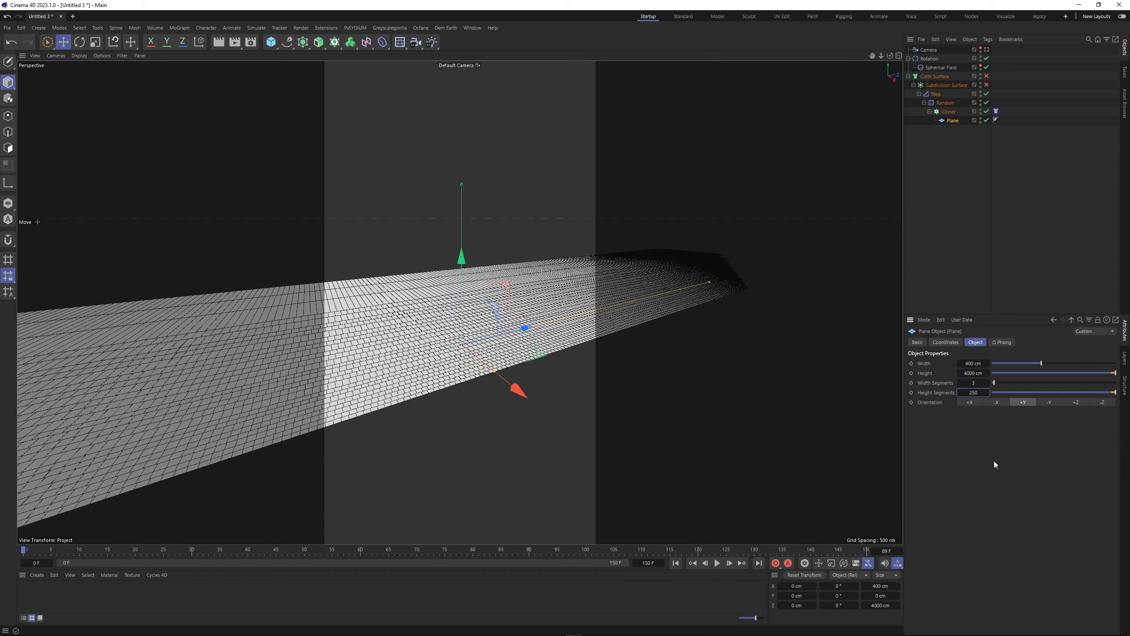
left_click(718, 564)
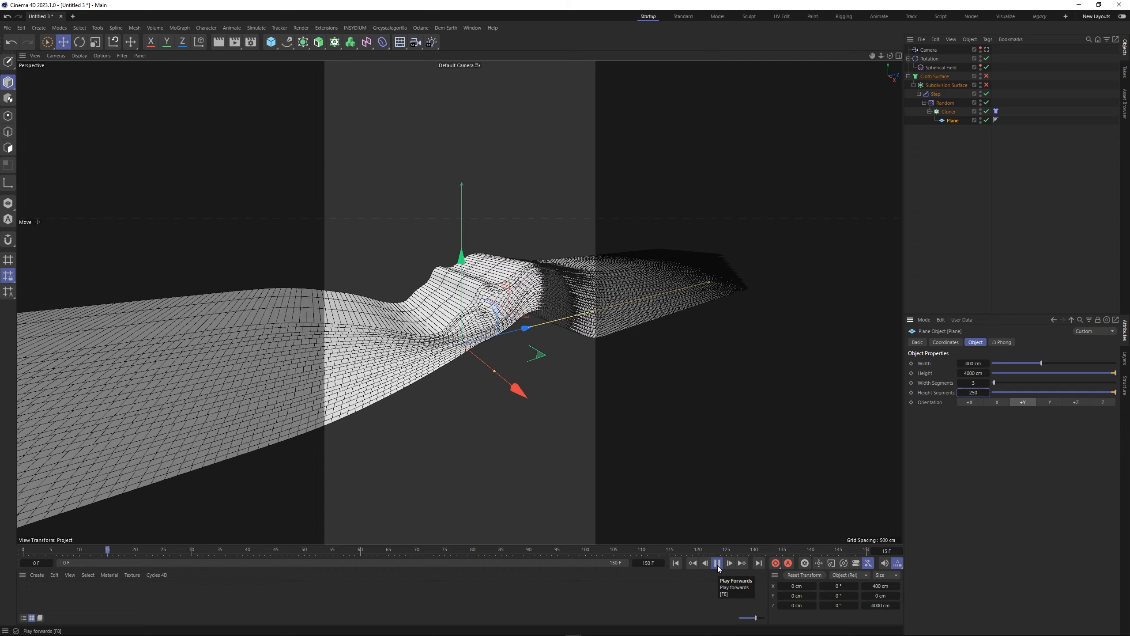
left_click(717, 564)
key("shift+f")
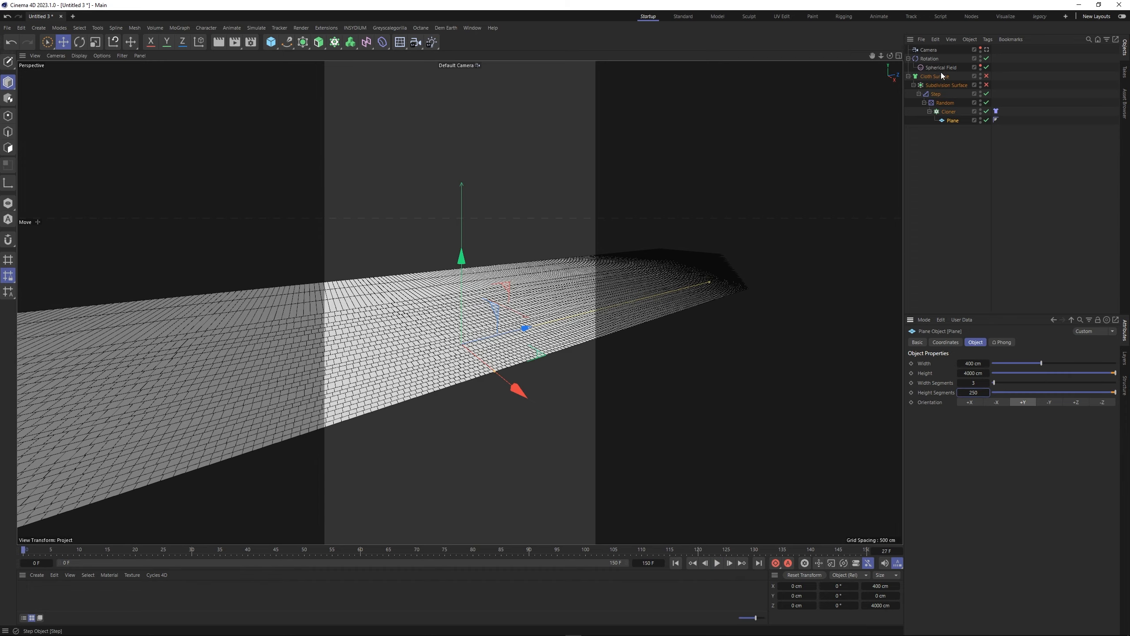
Enlarge the Spherical Field to about 107% and raise it about 94 cm along Y
left_click(941, 67)
key("t")
left_click_drag(552, 297, 573, 289)
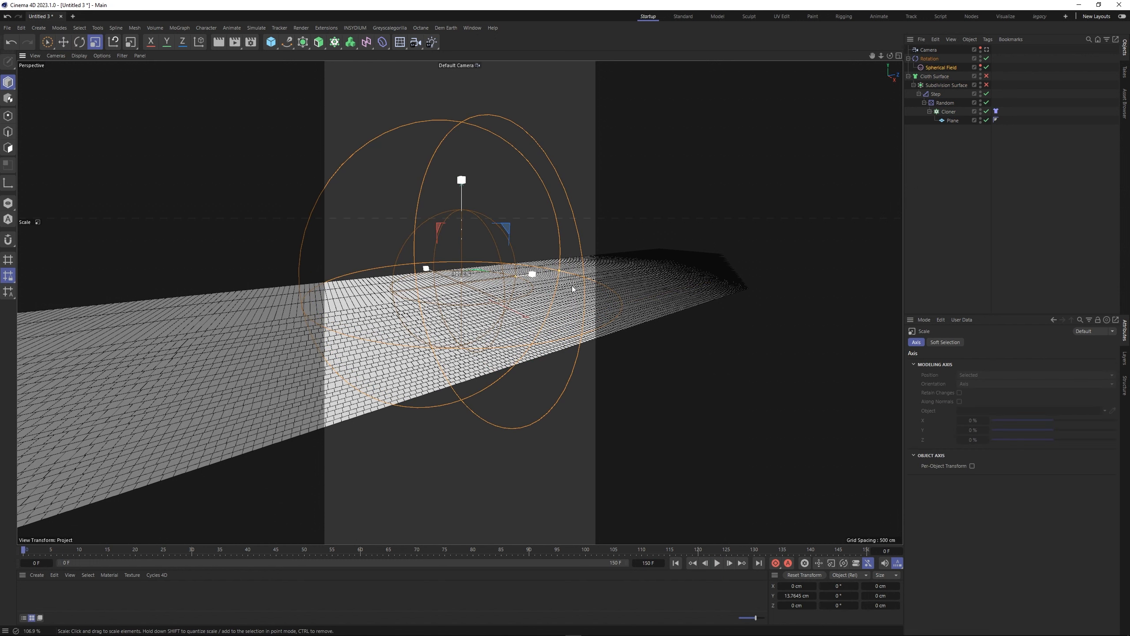
key("e")
left_click_drag(469, 260, 466, 218)
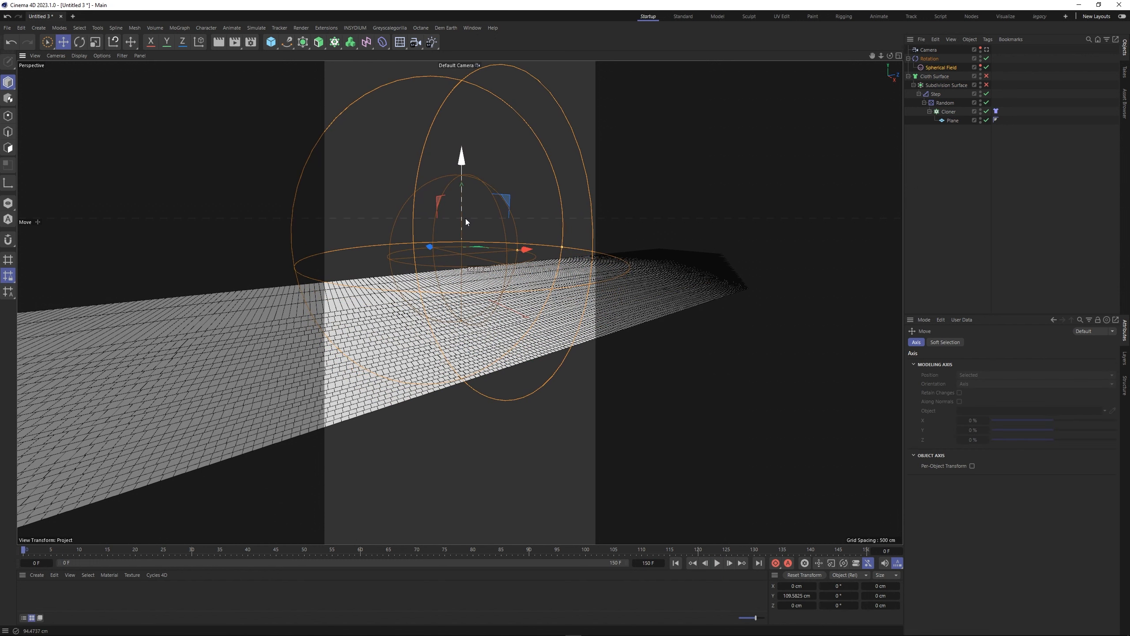
Add a Turbulence force and place it directly below the Rotation force in the object hierarchy
left_click(180, 28)
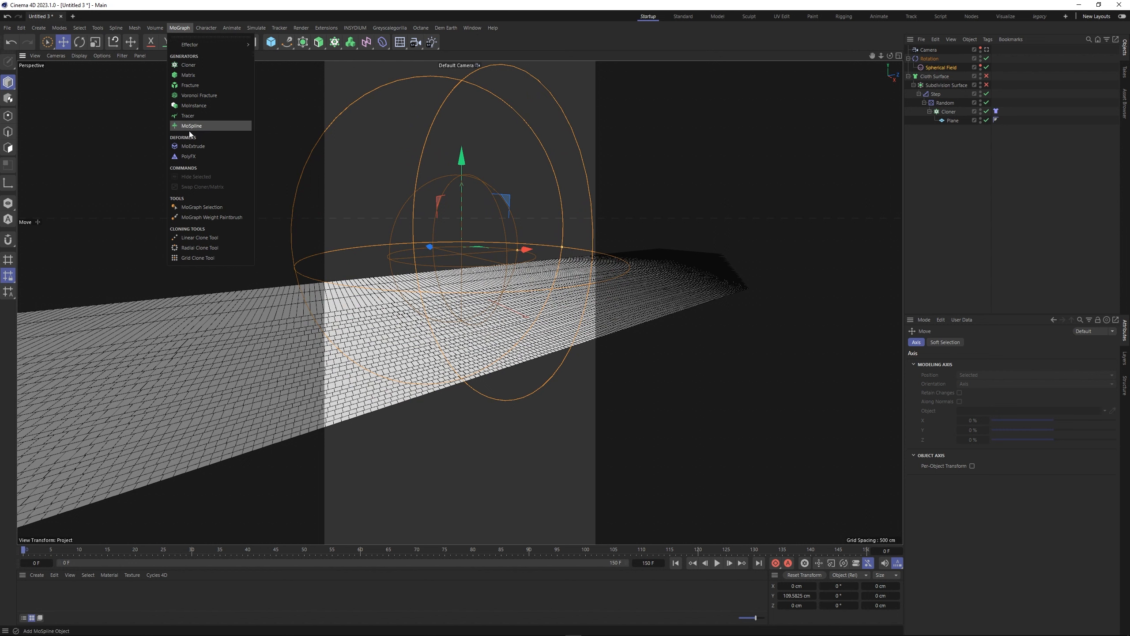
mouse_move(199, 45)
left_click(259, 27)
left_click(259, 26)
mouse_move(268, 45)
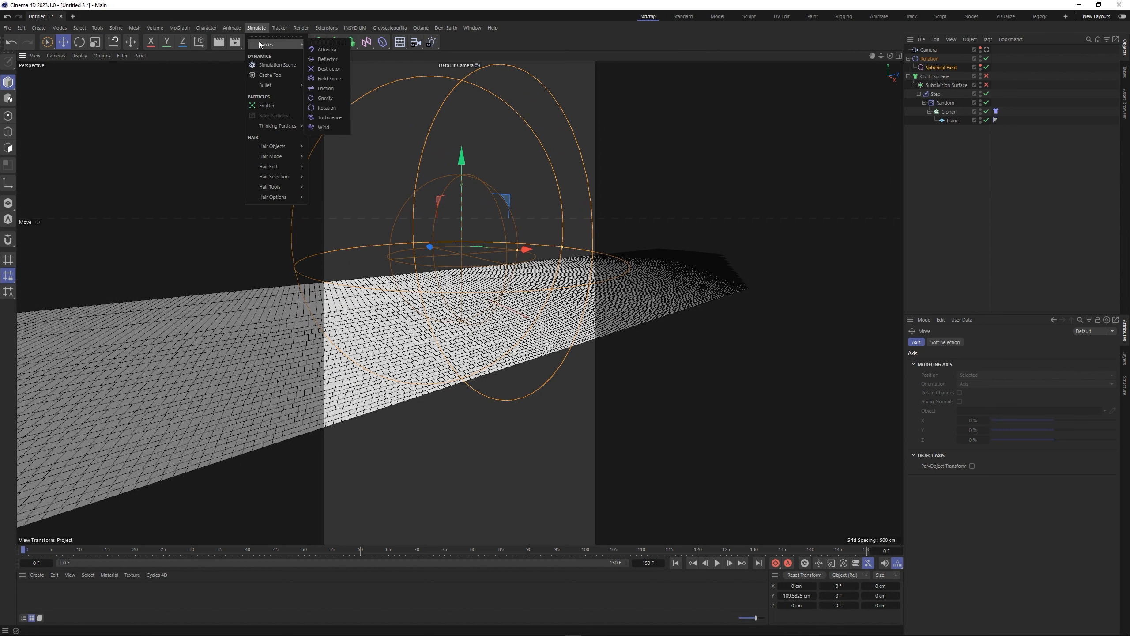
left_click(327, 118)
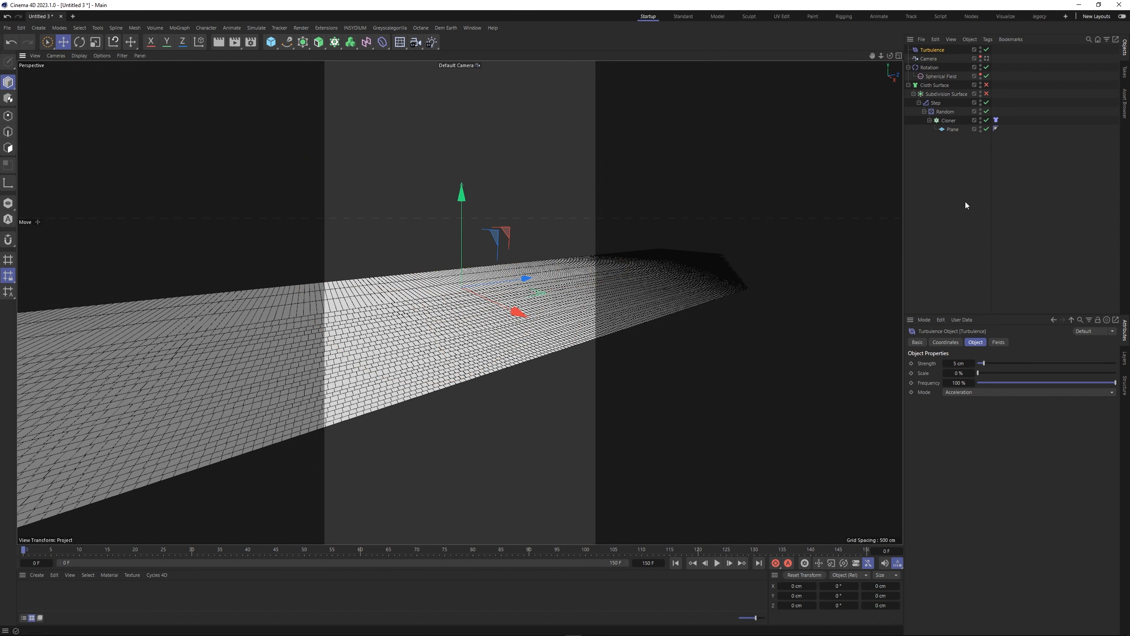
left_click_drag(926, 53, 930, 82)
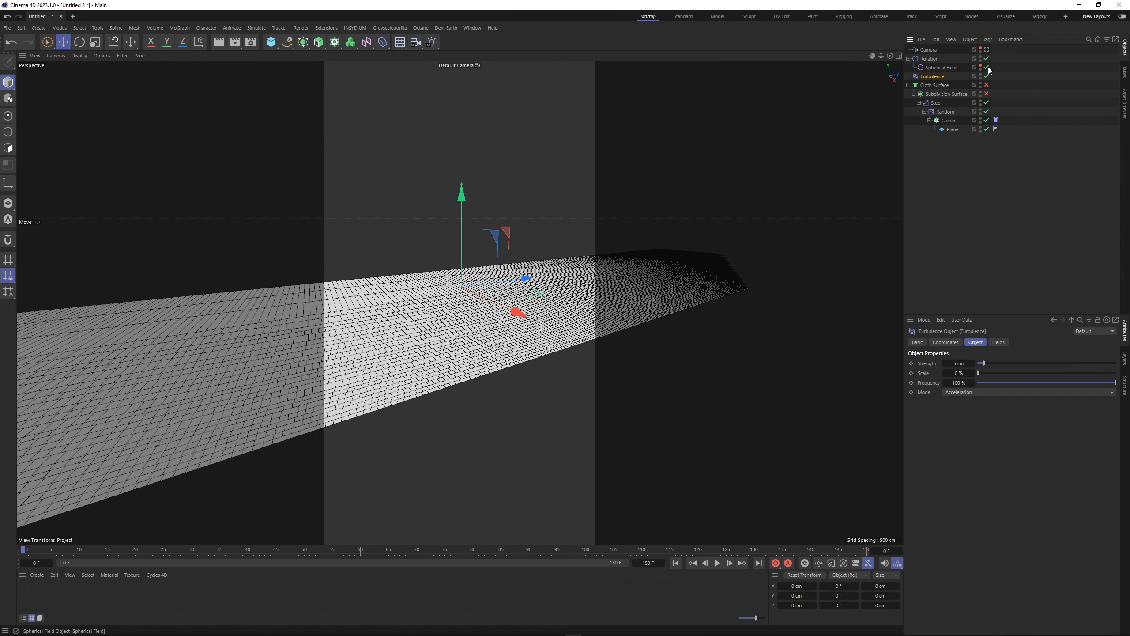
Disable the Rotation force and Spherical Field, and preview Turbulence at 100 cm strength and about 53% scale
left_click_drag(986, 58, 983, 68)
left_click(960, 363)
type("100")
key("Return")
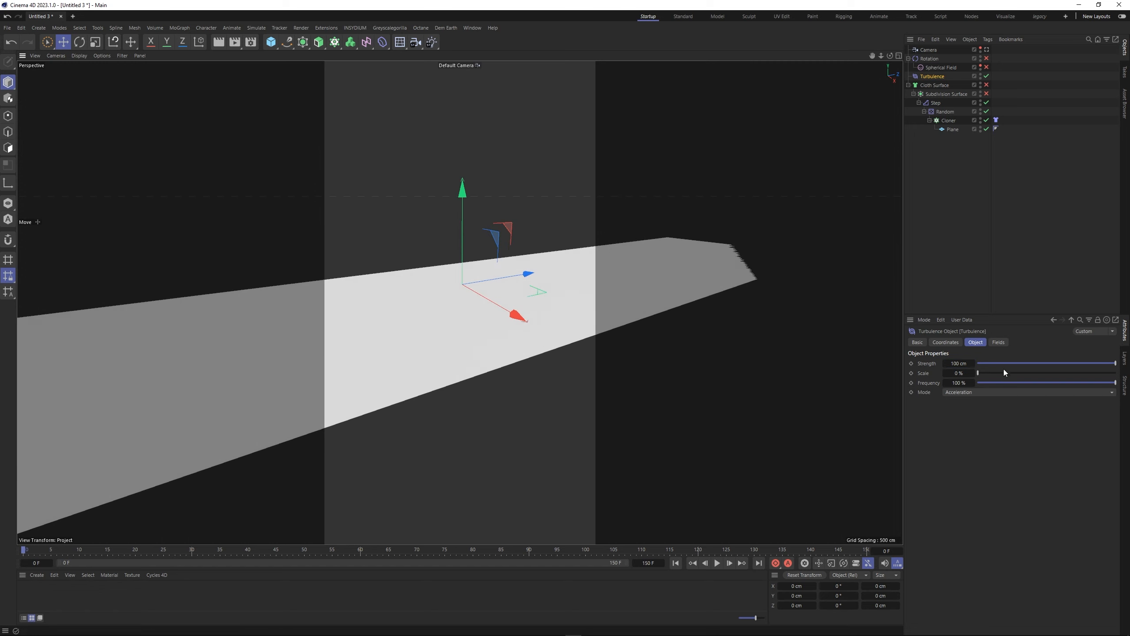
left_click_drag(1004, 372, 1047, 375)
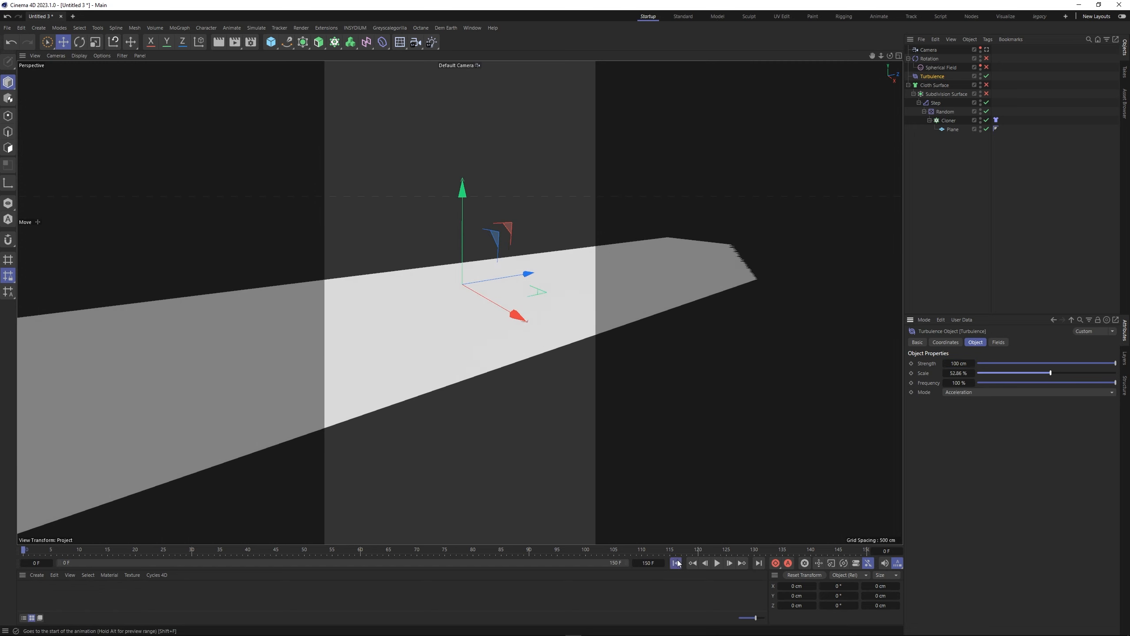
left_click(717, 563)
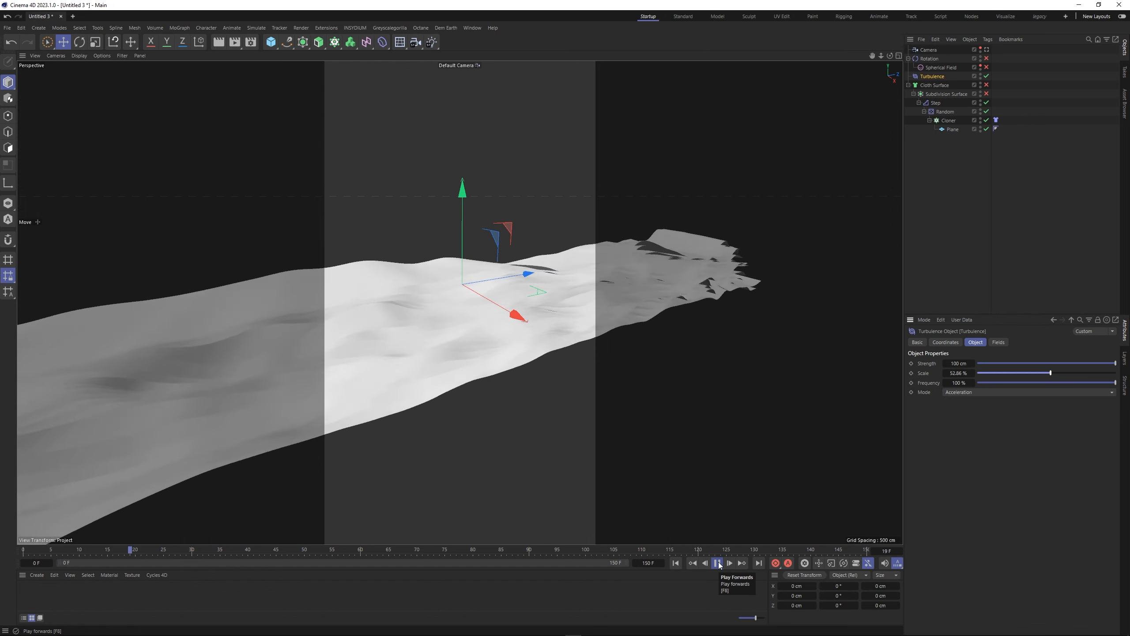
left_click(718, 563)
Set the Turbulence strength to 60 cm and its scale to 50%, and preview the effect on the cloth
left_click_drag(1116, 364, 1058, 366)
left_click(958, 363)
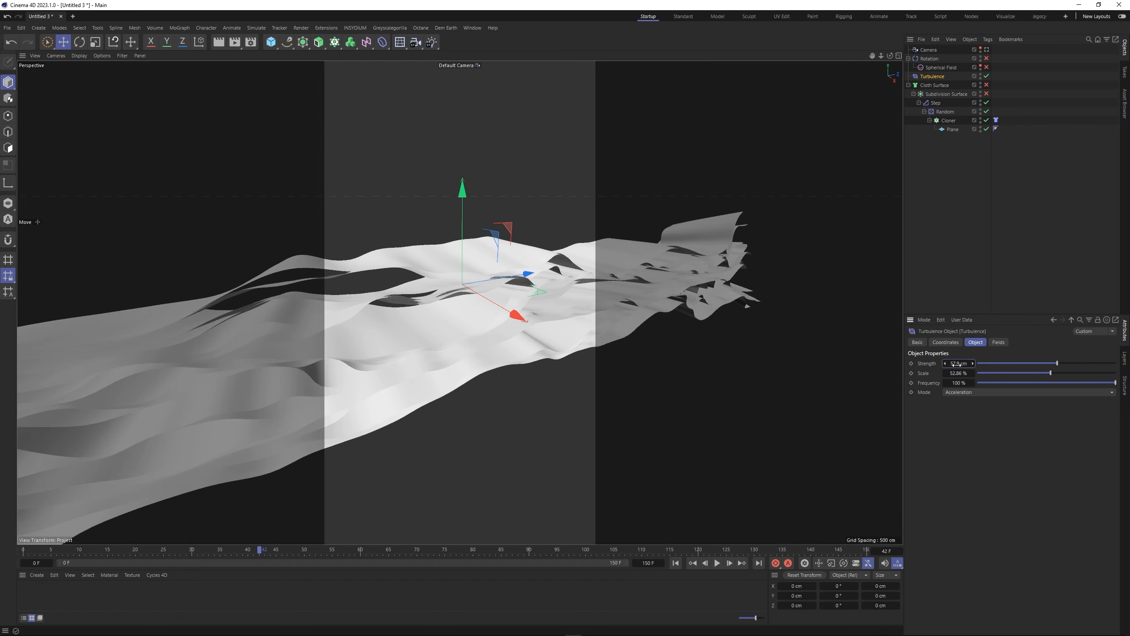
type("60")
key("Tab")
type("50")
key("Return")
left_click(717, 563)
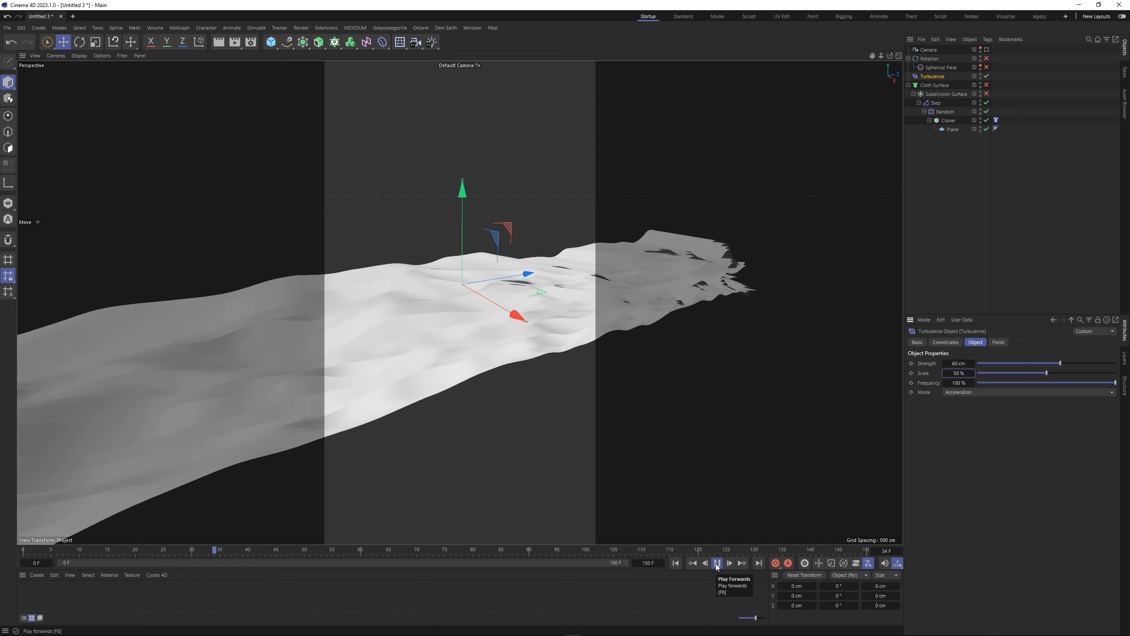
left_click(716, 564)
Re-enable the Rotation force and Spherical Field, and play the combined simulation from the start to about frame 85
left_click(1023, 119)
left_click_drag(987, 58, 987, 67)
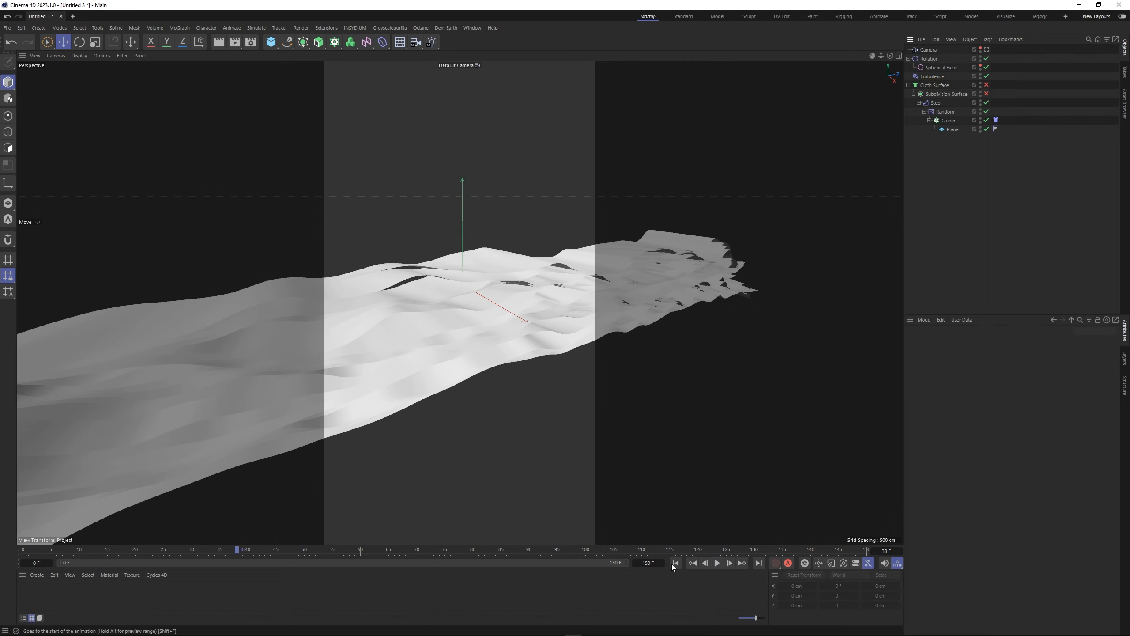
left_click(676, 564)
left_click(719, 563)
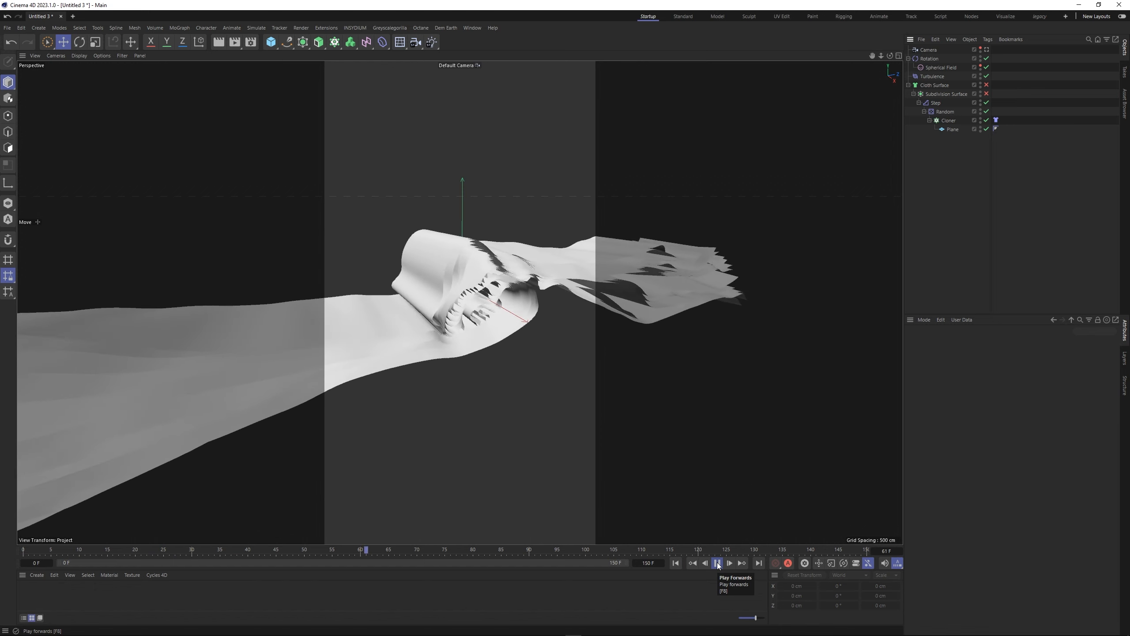
left_click(717, 563)
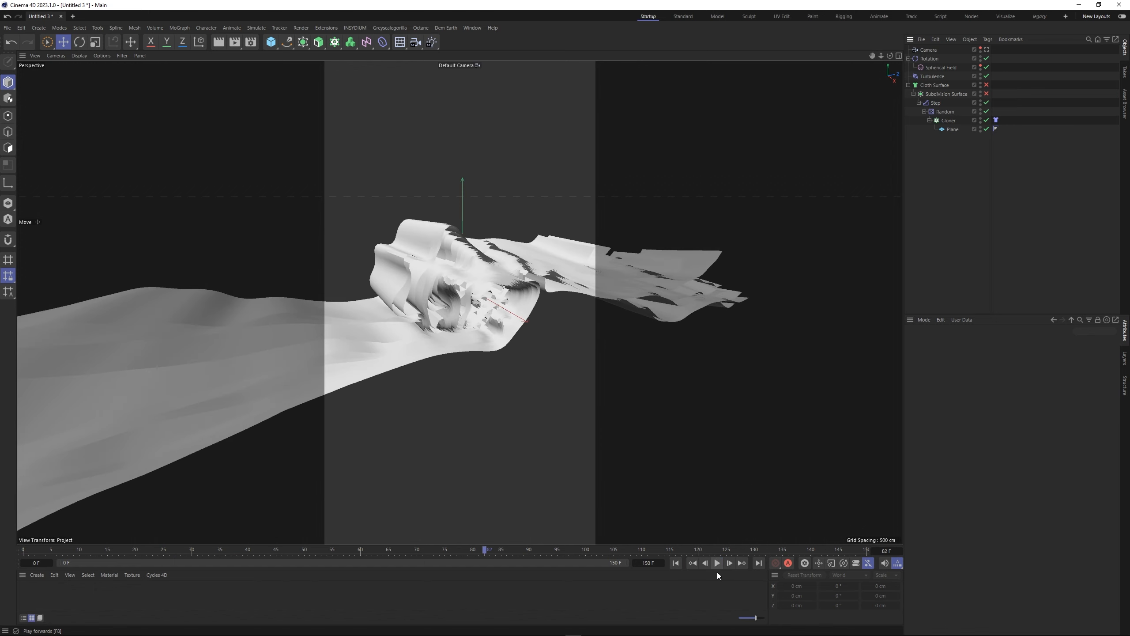
left_click(718, 564)
left_click(718, 564)
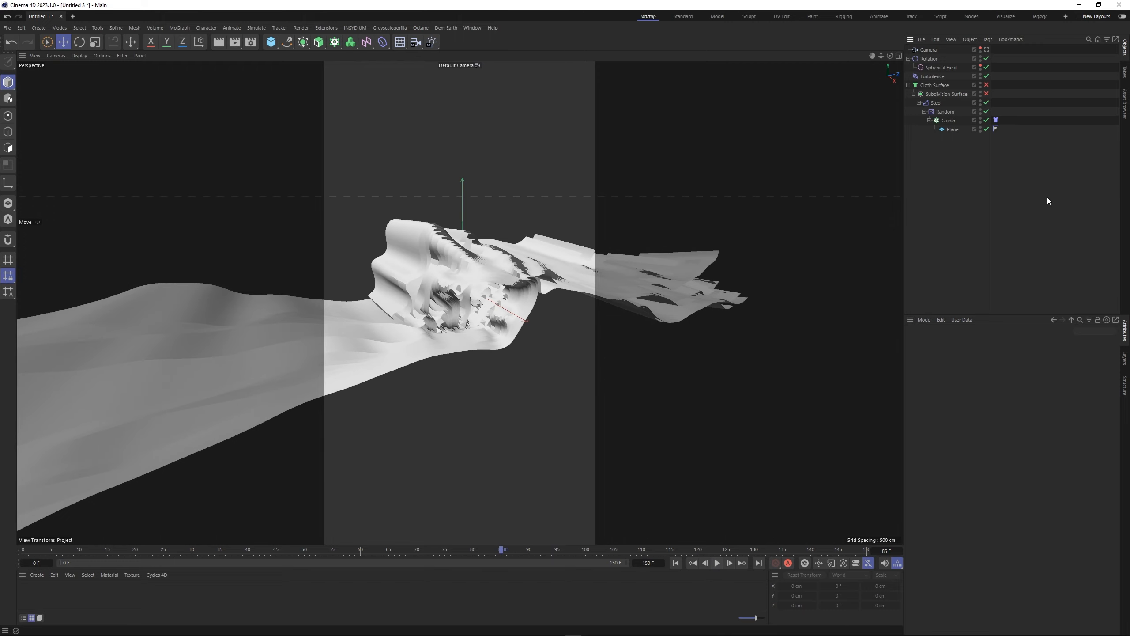
With the Cloth Surface and Subdivision Surface enabled, reframe the Camera on the rolled layers and return to the default camera
left_click_drag(986, 95, 986, 85)
left_click(986, 50)
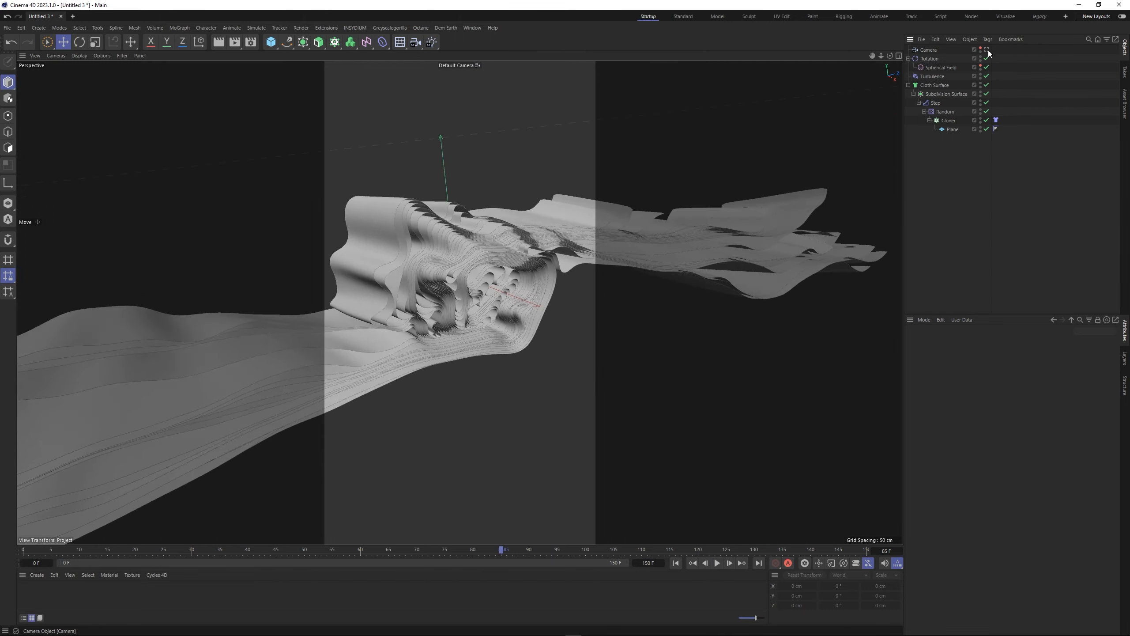
mouse_move(542, 322)
left_mouse_down("alt")
mouse_move(475, 308)
mouse_move(485, 293)
mouse_move(473, 265)
mouse_move(432, 286)
mouse_move(419, 331)
mouse_move(484, 318)
mouse_move(440, 335)
mouse_move(466, 293)
mouse_move(457, 261)
mouse_move(440, 306)
mouse_move(489, 288)
mouse_move(452, 322)
mouse_move(458, 302)
mouse_move(357, 354)
mouse_move(343, 348)
mouse_move(470, 334)
mouse_move(420, 352)
mouse_move(462, 306)
mouse_move(461, 320)
mouse_move(466, 299)
mouse_move(462, 336)
left_mouse_up("alt")
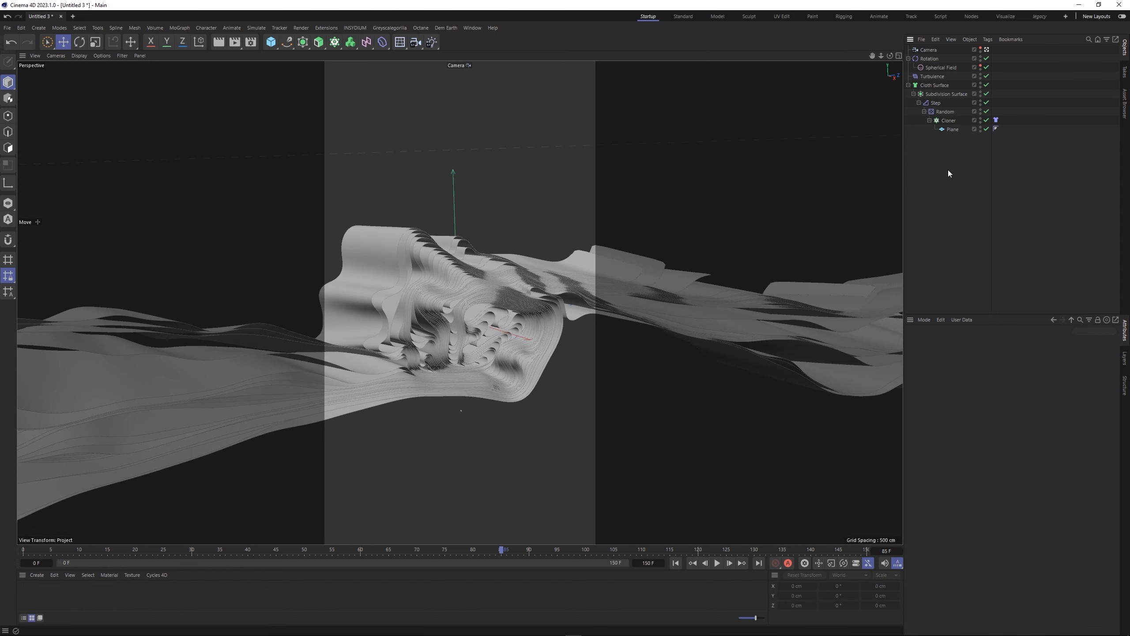
left_click(987, 51)
left_click(987, 51)
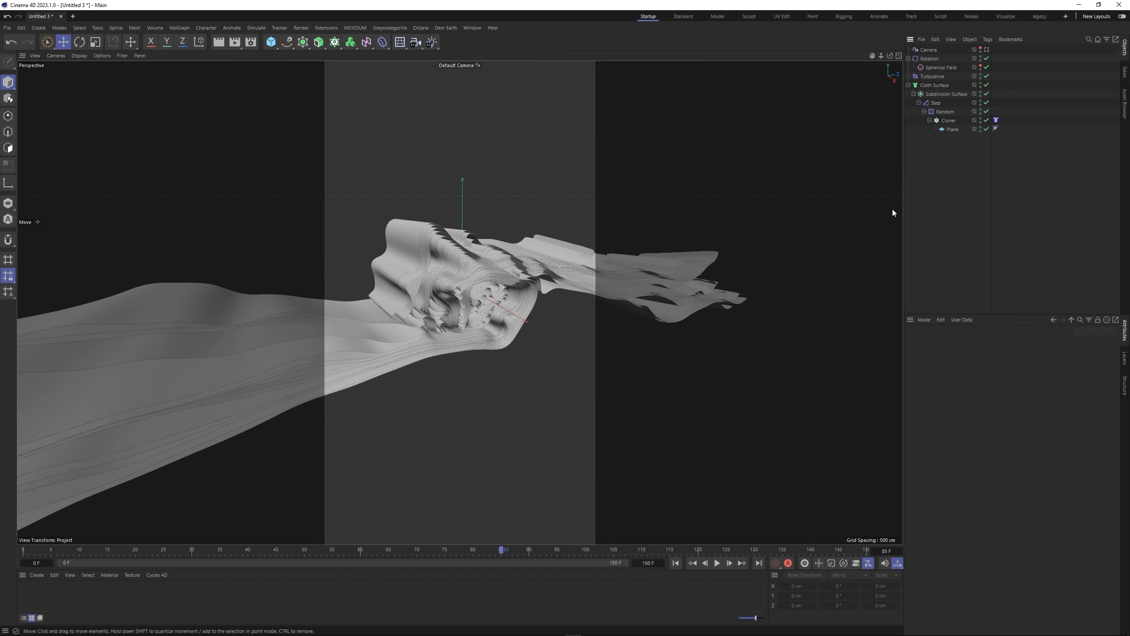
With the animation rewound and both surface generators disabled, set the plane's width to 439 cm and width segments to 25
left_click(953, 129)
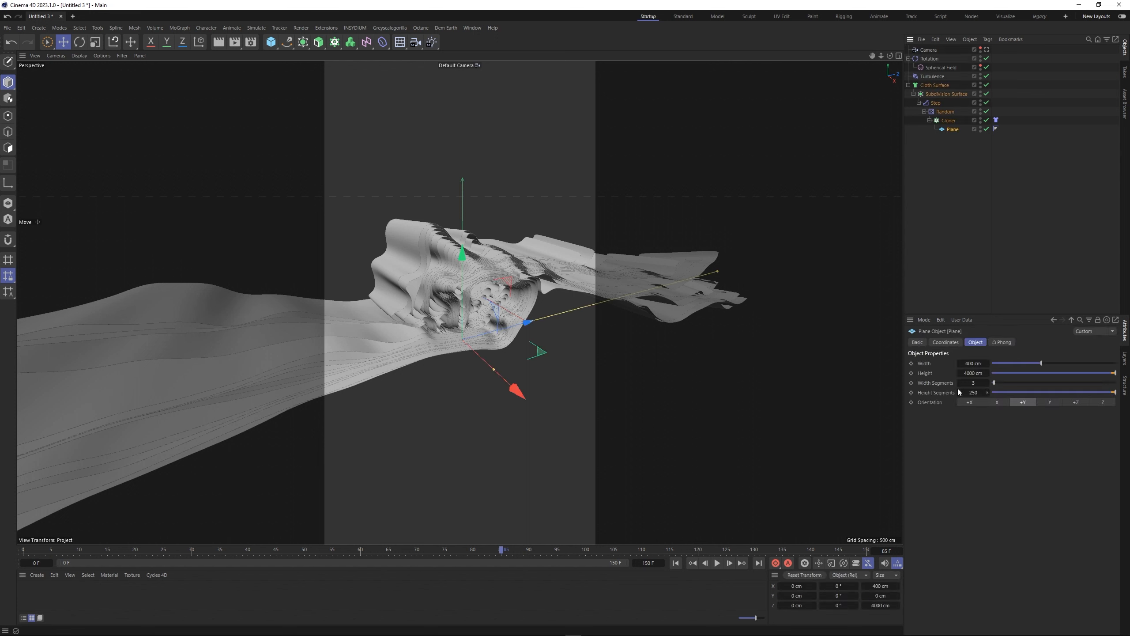
left_click(929, 364)
left_click(677, 563)
left_click(988, 85)
left_click(987, 94)
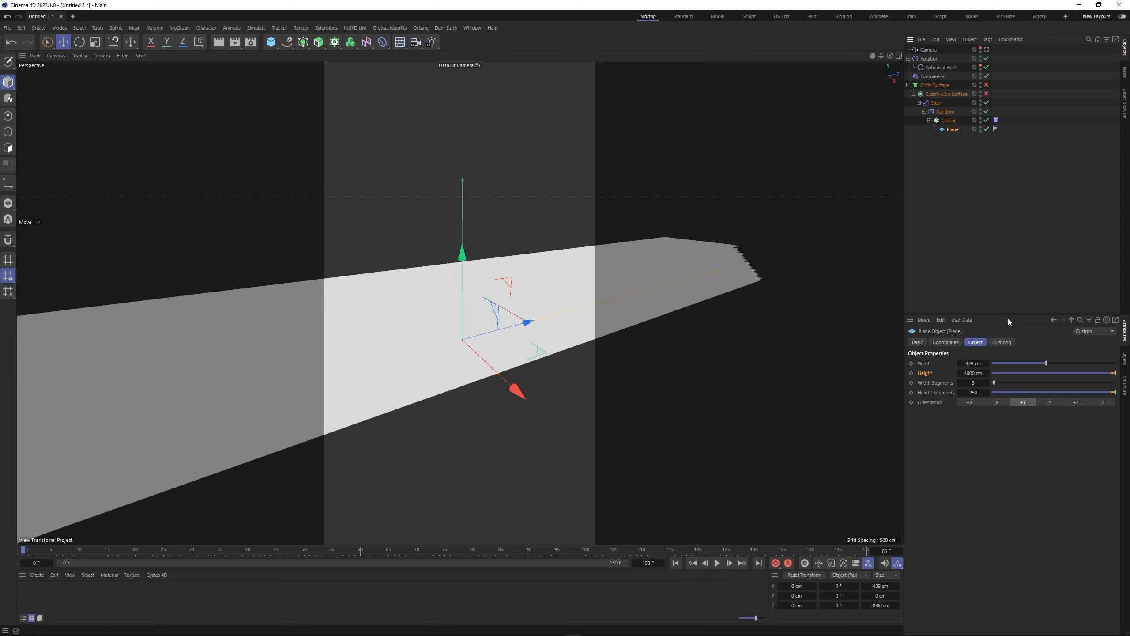
left_click_drag(1045, 362, 1074, 366)
key("ctrl+z")
left_click(974, 383)
type("25")
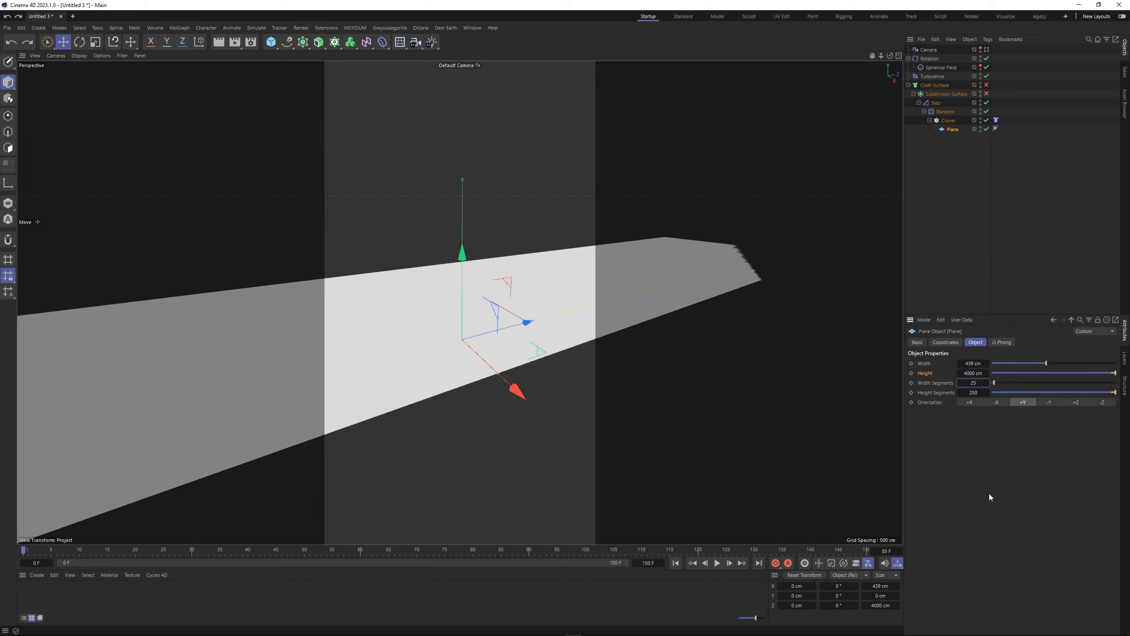
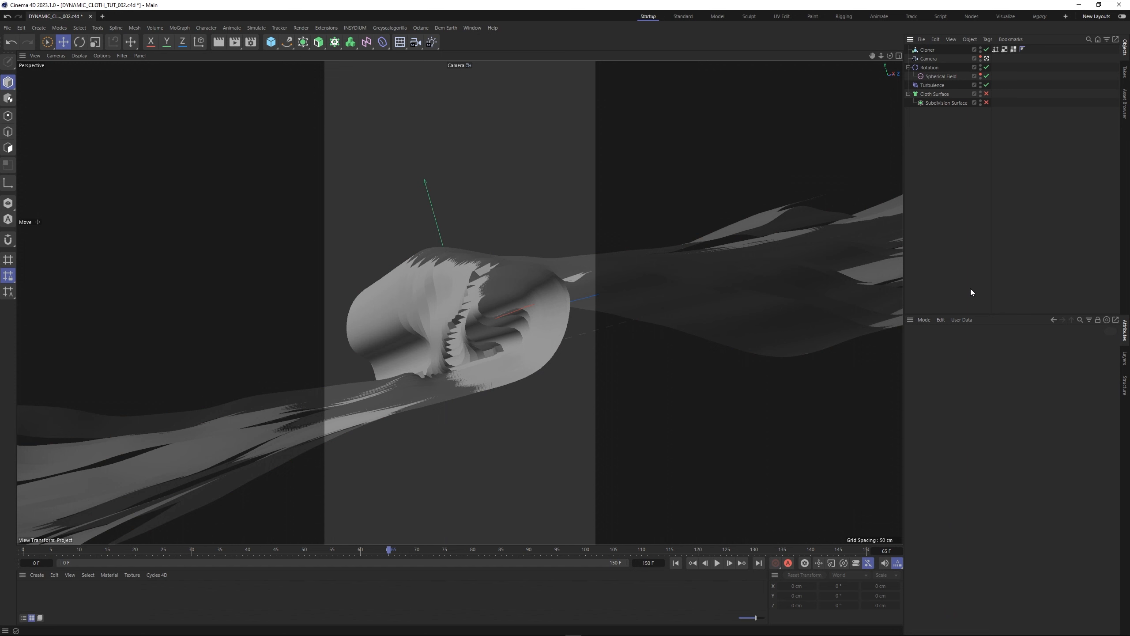
Nest the Alembic Cloner under the Subdivision Surface, and rewind to frame 0 with both surface generators disabled
left_click_drag(931, 104, 932, 102)
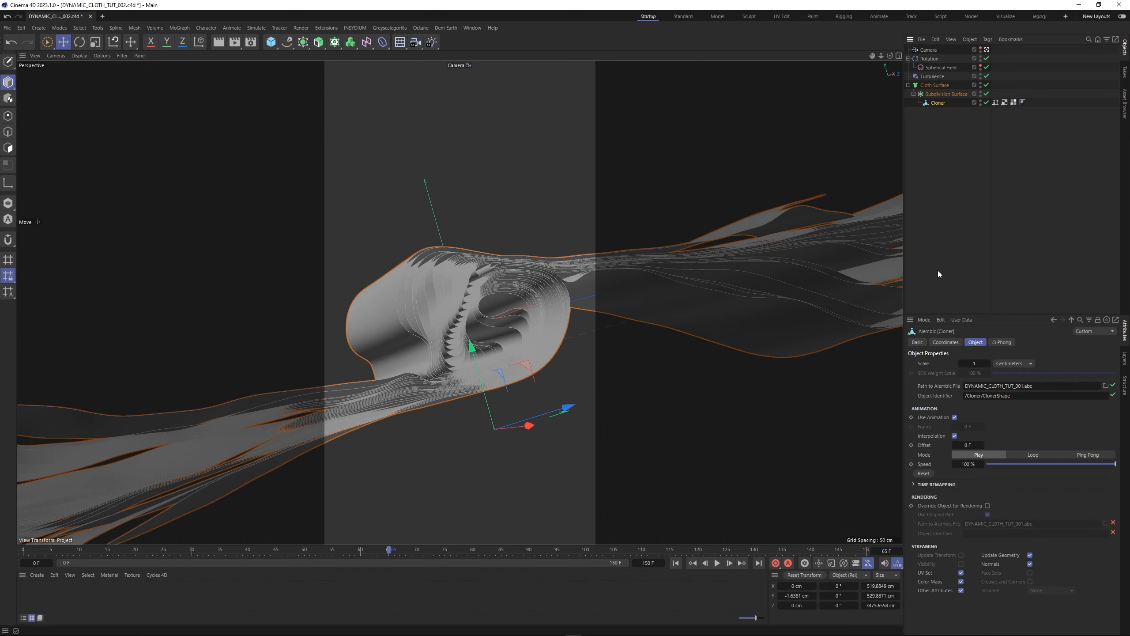
left_click(986, 85)
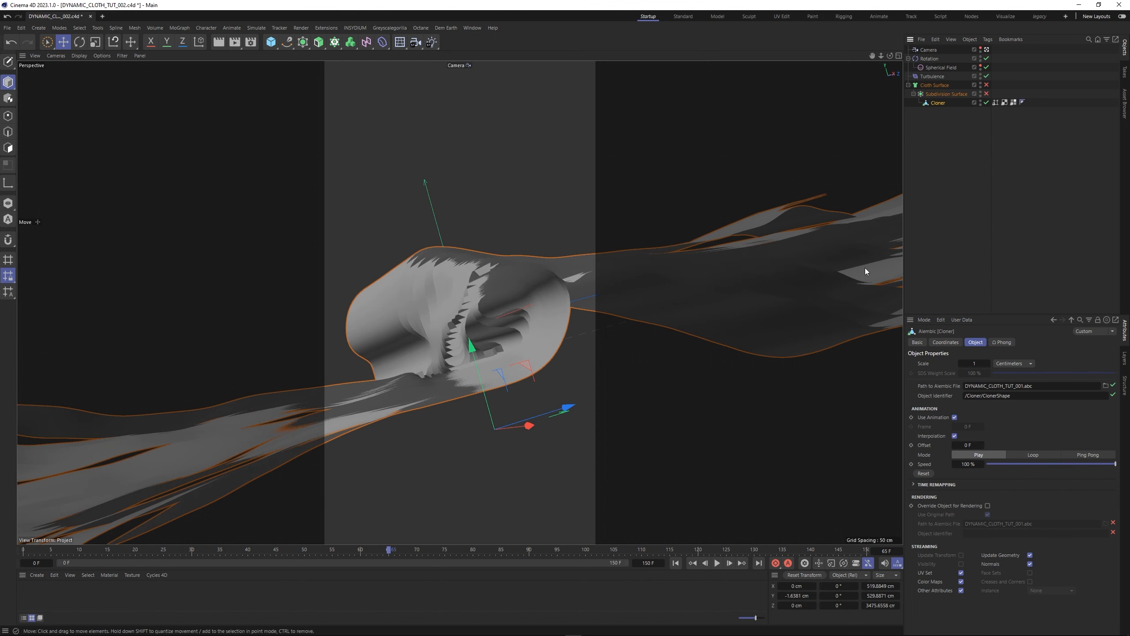
left_click(676, 563)
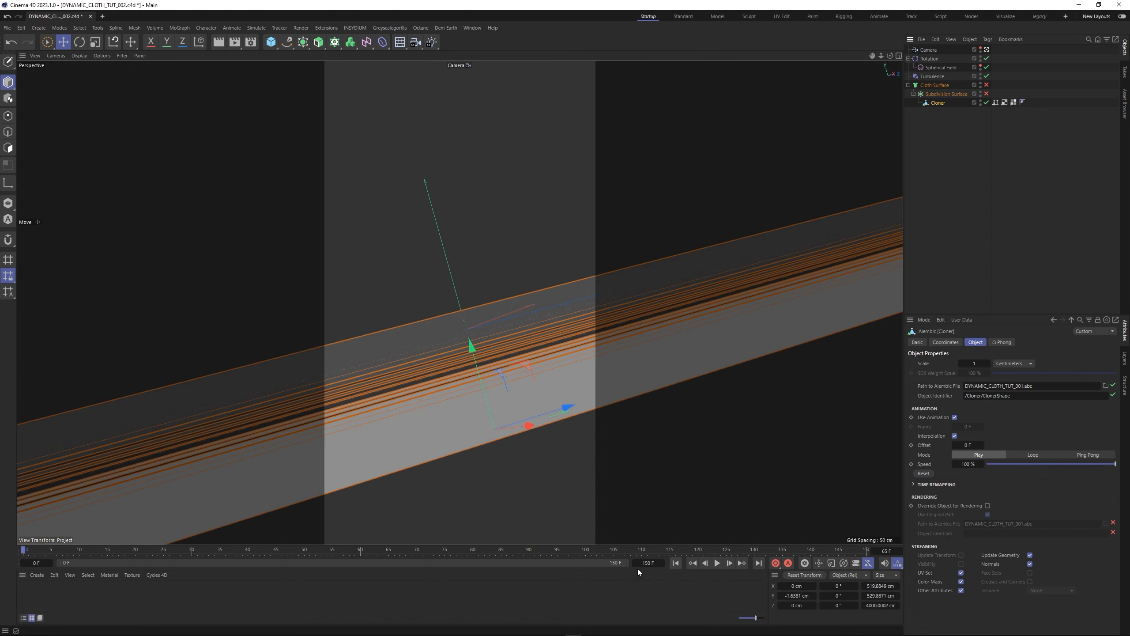
Extend the project's end frame to 210 and play the cached cloth animation from the start to about frame 91
type("210")
key("Return")
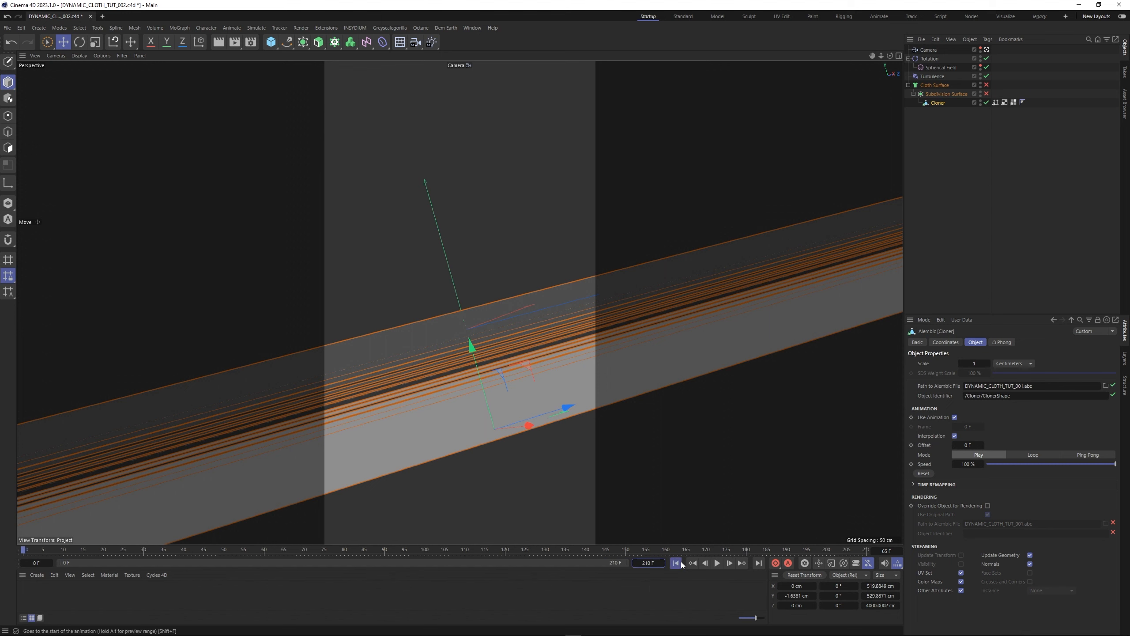
left_click(717, 563)
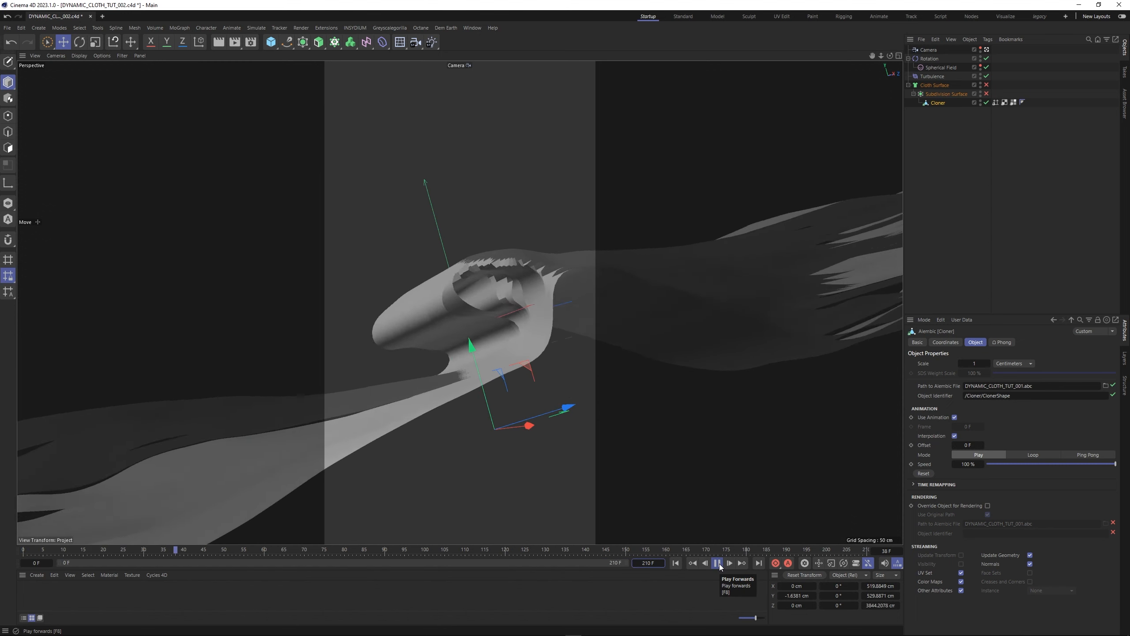
left_click(718, 564)
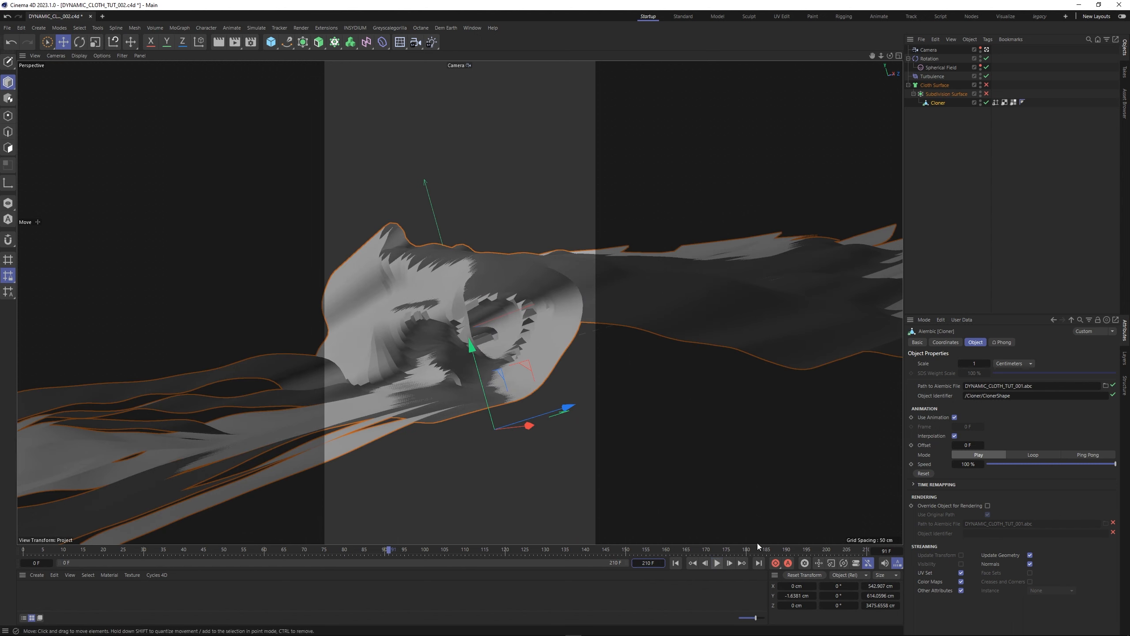
Reshape the Alembic Cloner's time remapping curve to rise steeply at the start and flatten out, lowering its end point below 0.4
left_click(914, 484)
left_click(973, 555)
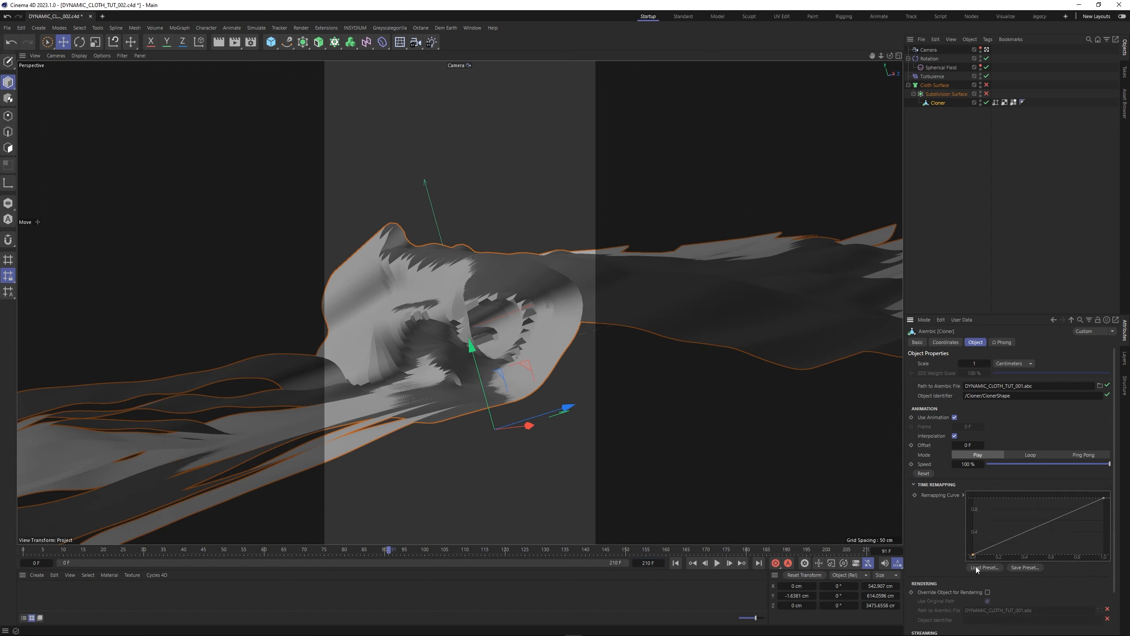
right_click(1106, 500)
mouse_move(1072, 537)
left_click(991, 544)
left_click_drag(1006, 540, 975, 539)
left_click_drag(1105, 498, 1106, 534)
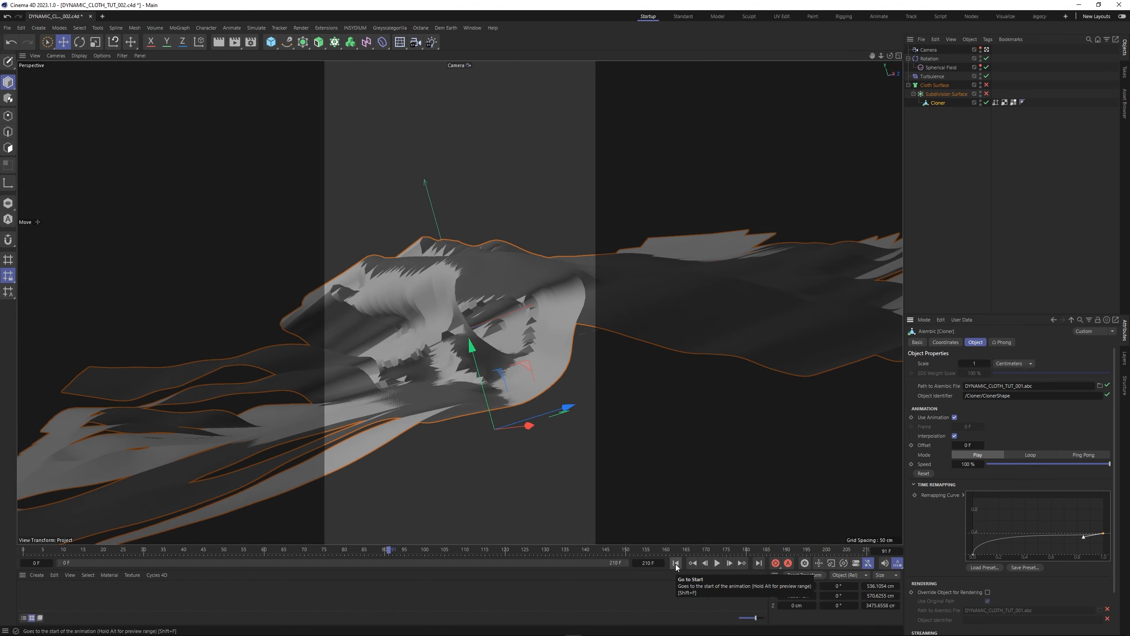
Play the remapped cloth animation from the start and fine-tune the height of the time remapping curve's end point
left_click(676, 563)
left_click(717, 564)
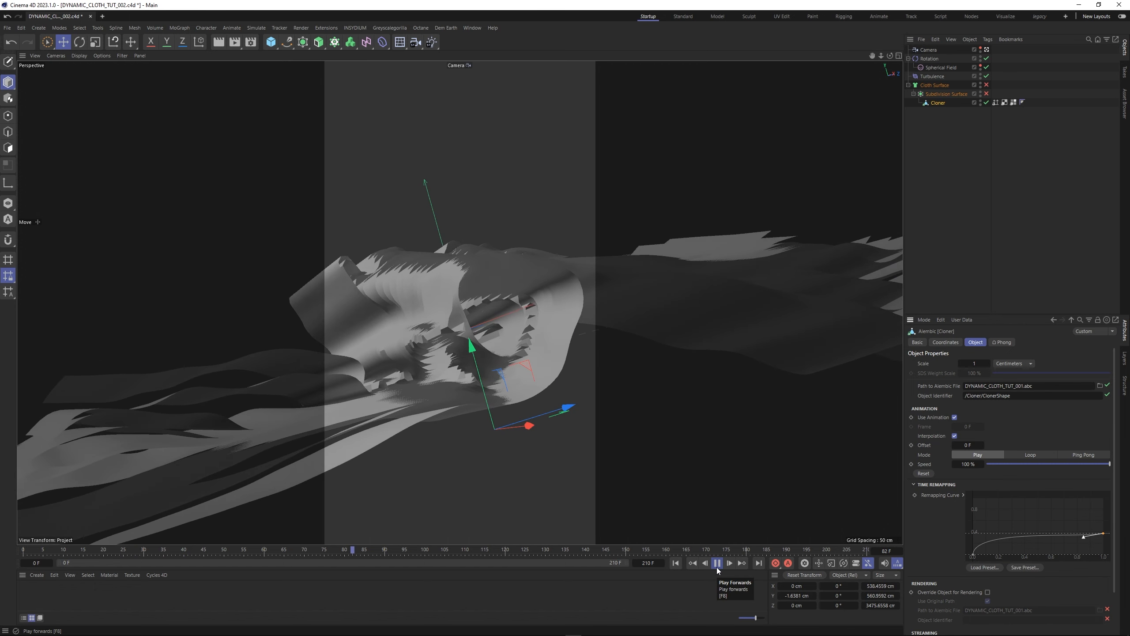
left_click(717, 564)
left_click_drag(1104, 533, 1104, 540)
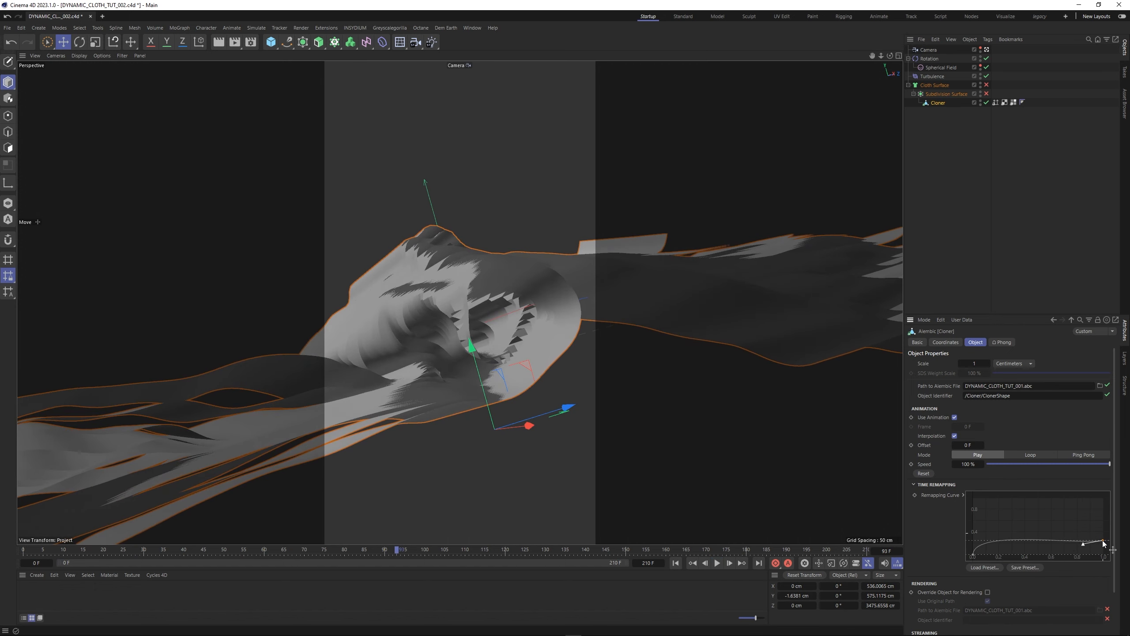
left_click(973, 555)
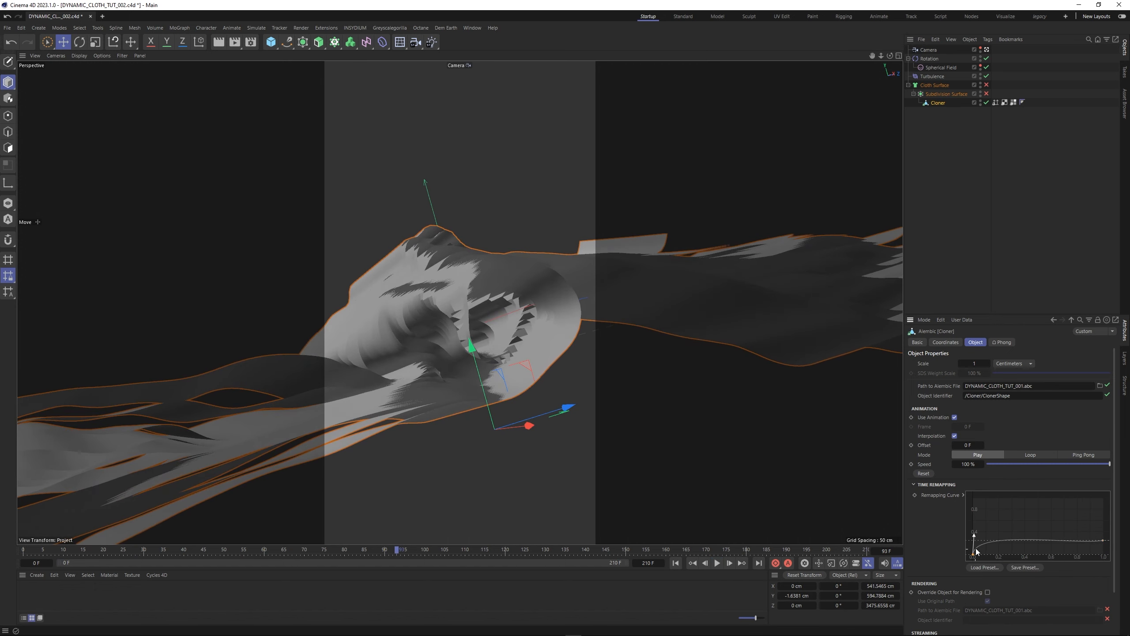
left_click(1103, 540)
left_click_drag(1104, 541, 1104, 537)
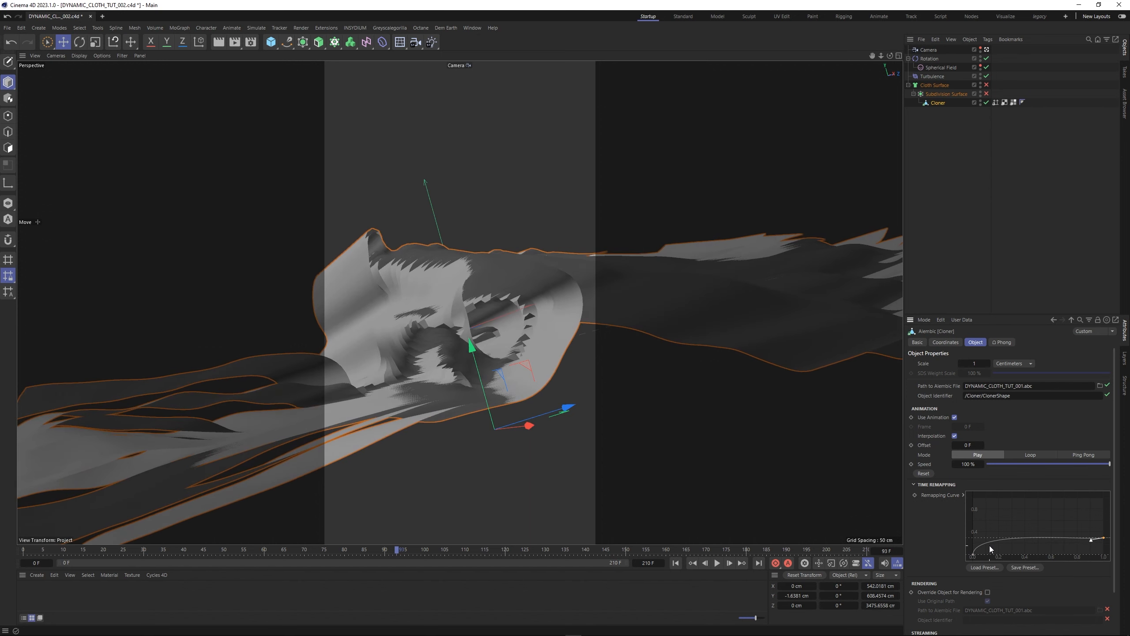
Add a point near the start of the remapping curve, adjust it for a fast rise with a softer bend, and replay the animation
left_click(994, 540, "ctrl")
left_click_drag(1016, 535, 975, 553)
left_click(717, 564)
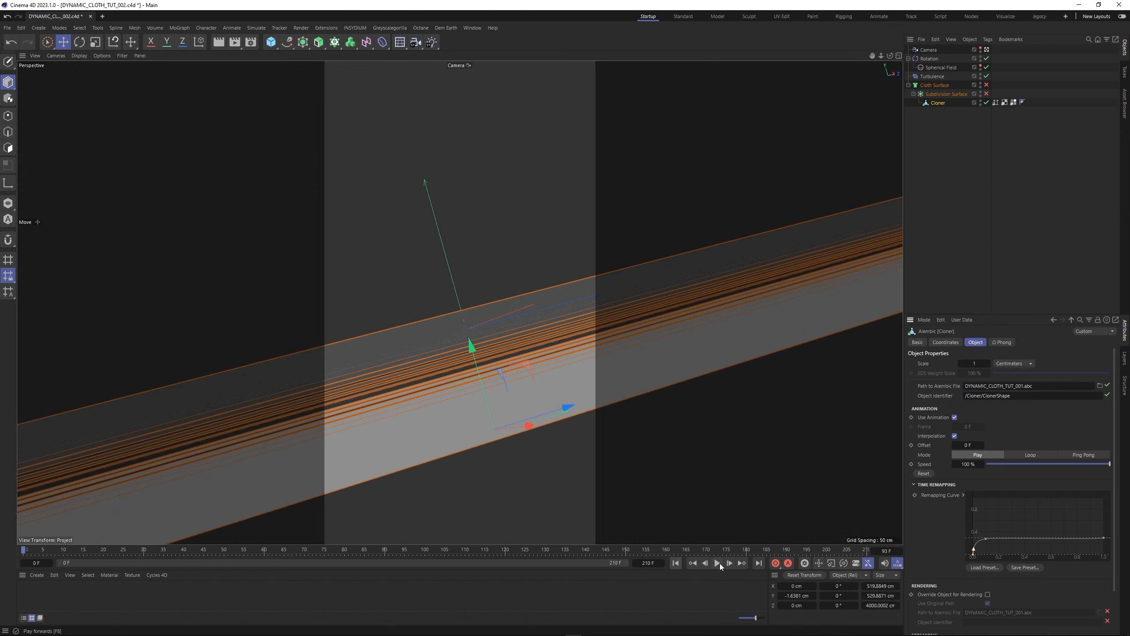
left_click_drag(985, 538, 1000, 537)
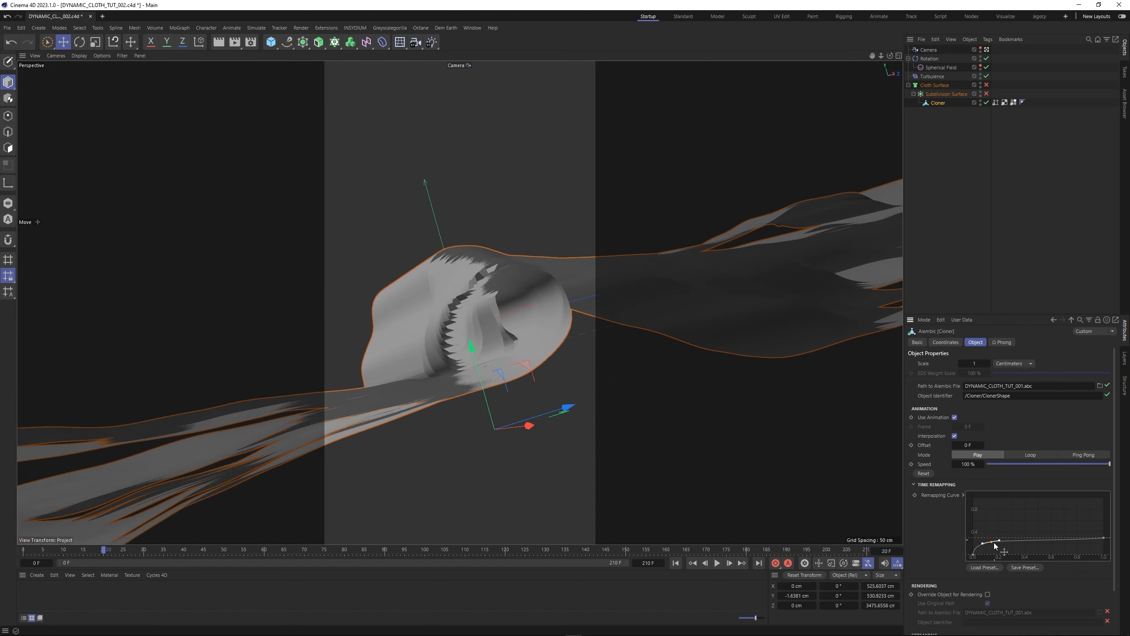
left_click(717, 564)
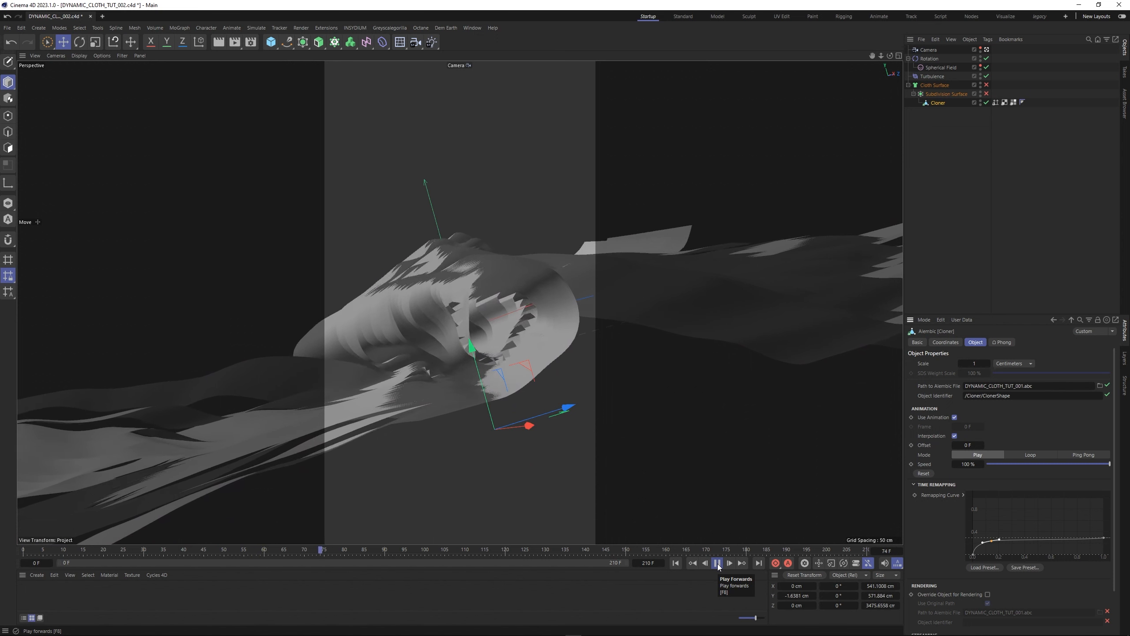
left_click(718, 564)
Raise the remapping curve's end point slightly and play the cloth animation to about frame 153
left_click(1105, 537)
left_click_drag(1105, 541, 1106, 539)
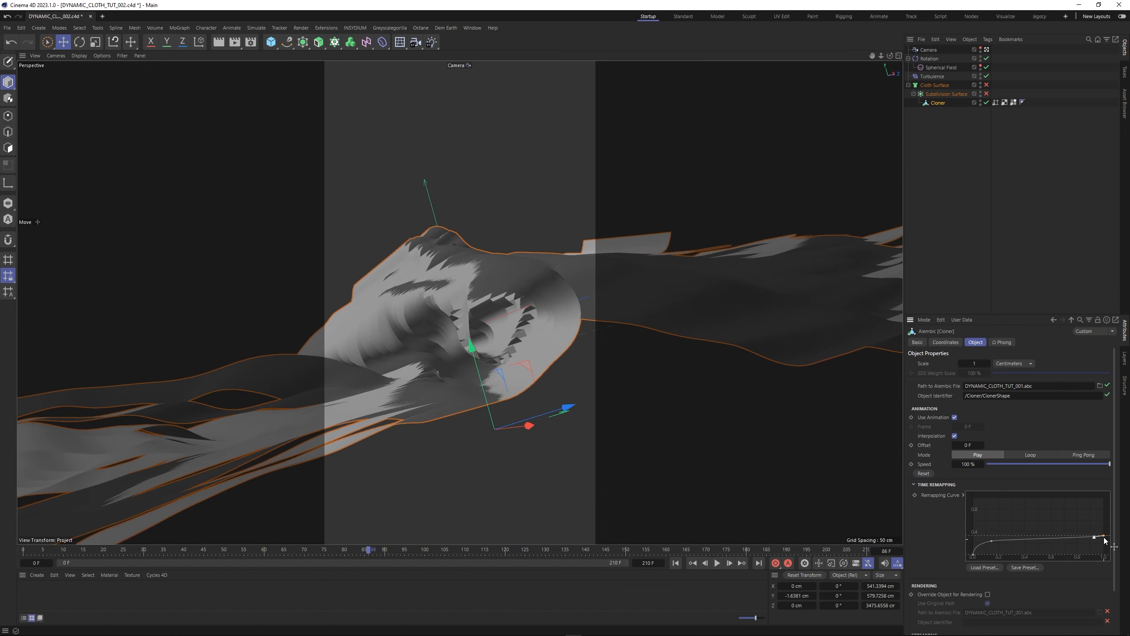
left_click(718, 564)
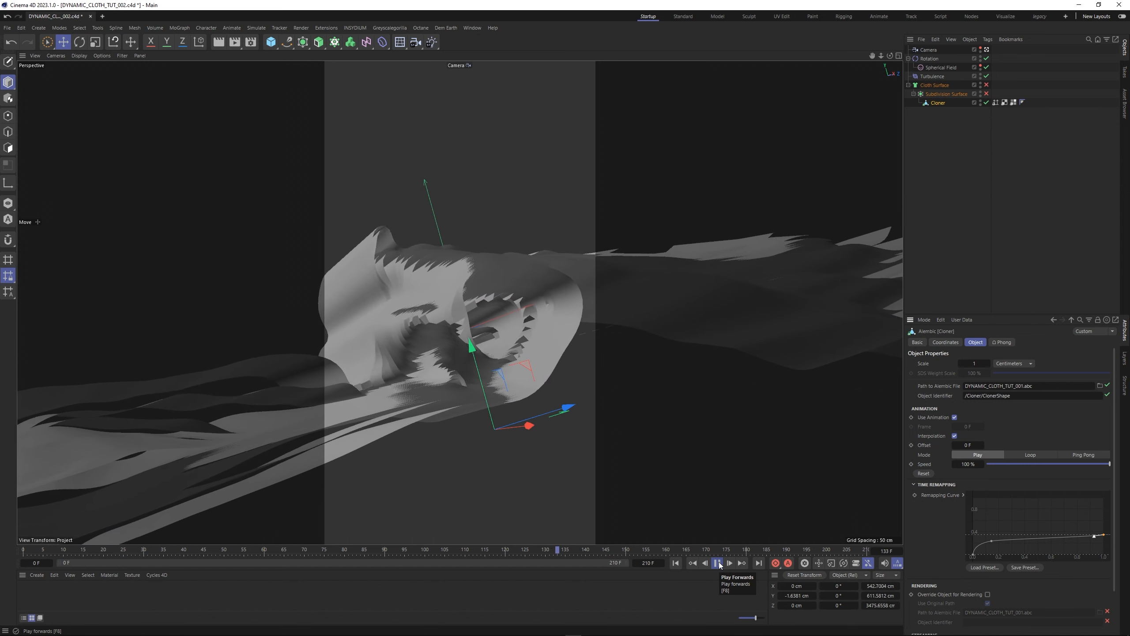
left_click(720, 565)
Enable the Subdivision Surface and play the smoothed cloth from the start to about frame 84
left_click(971, 174)
left_click(987, 94)
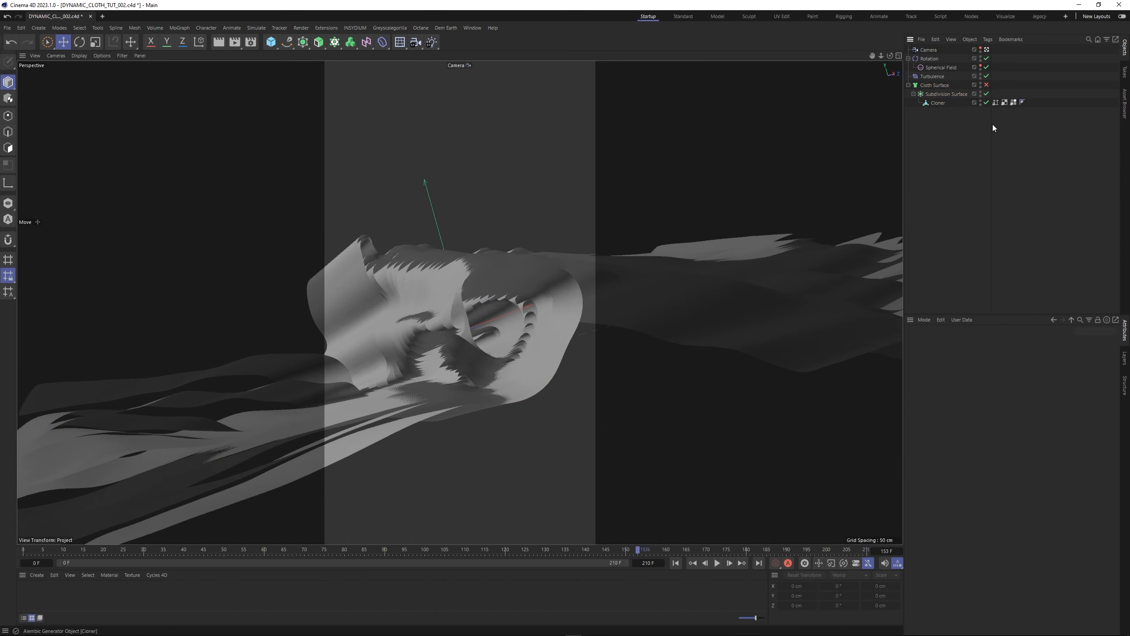
left_click(674, 563)
left_click(718, 564)
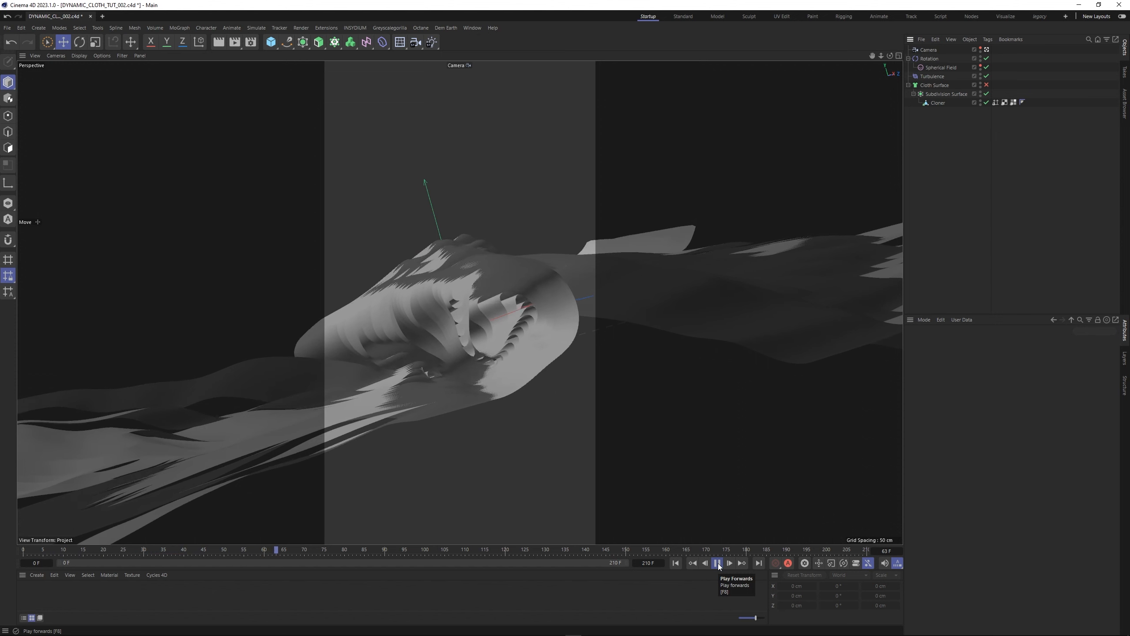
left_click(718, 564)
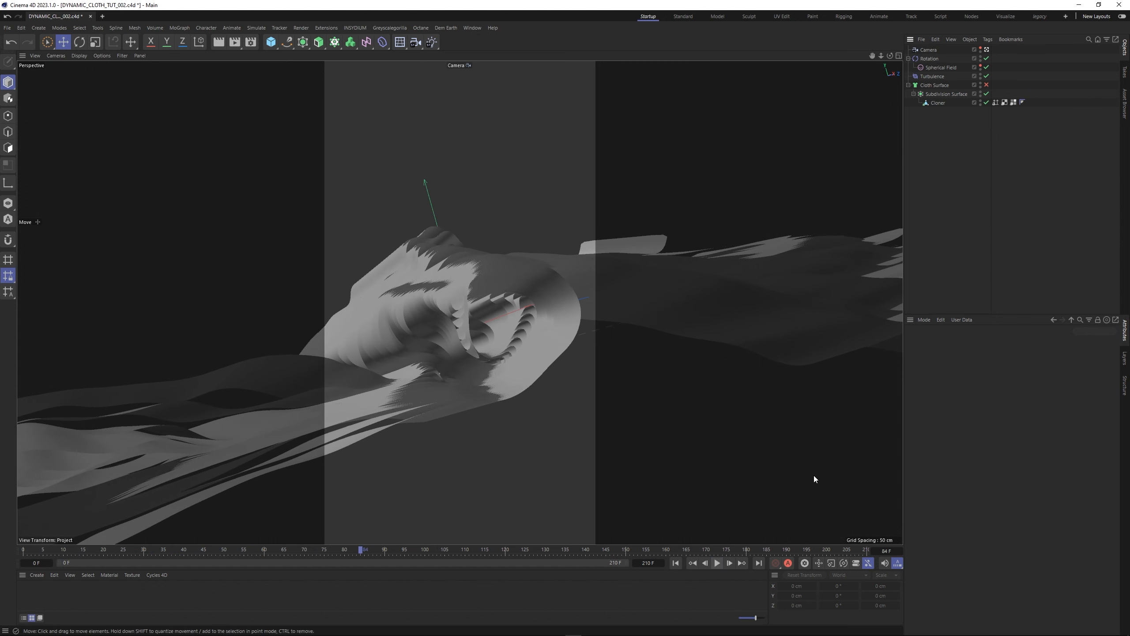
Enable the Cloth Surface and raise the viewport safe frame tint opacity to its maximum
left_click(987, 85)
key("shift+v")
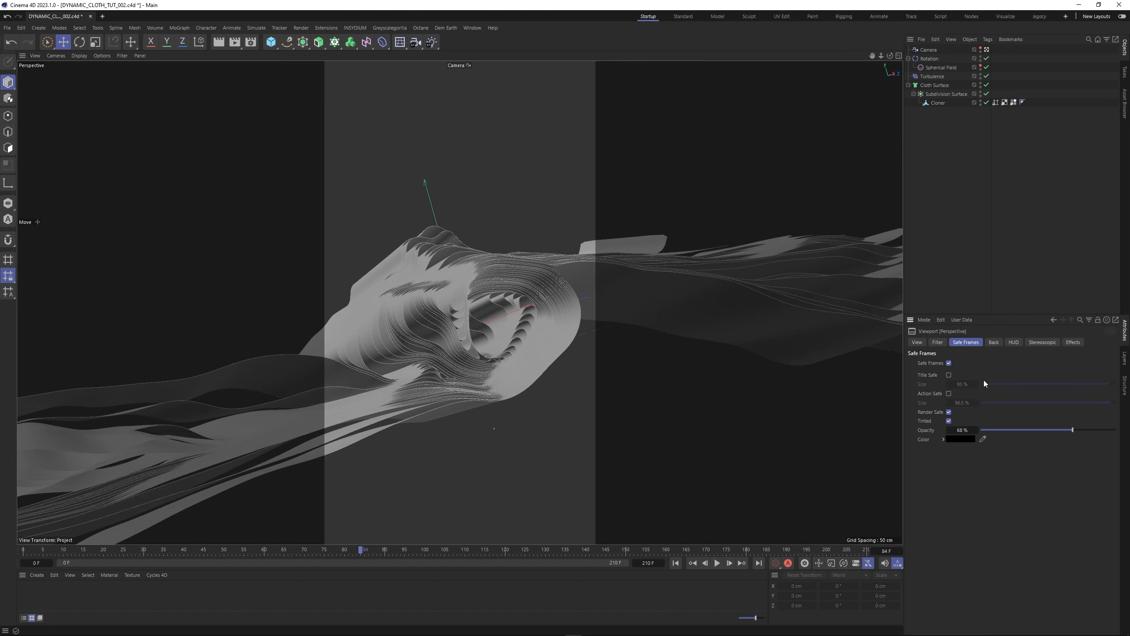
left_click_drag(1073, 430, 1119, 435)
left_click_drag(462, 349, 449, 314, "alt")
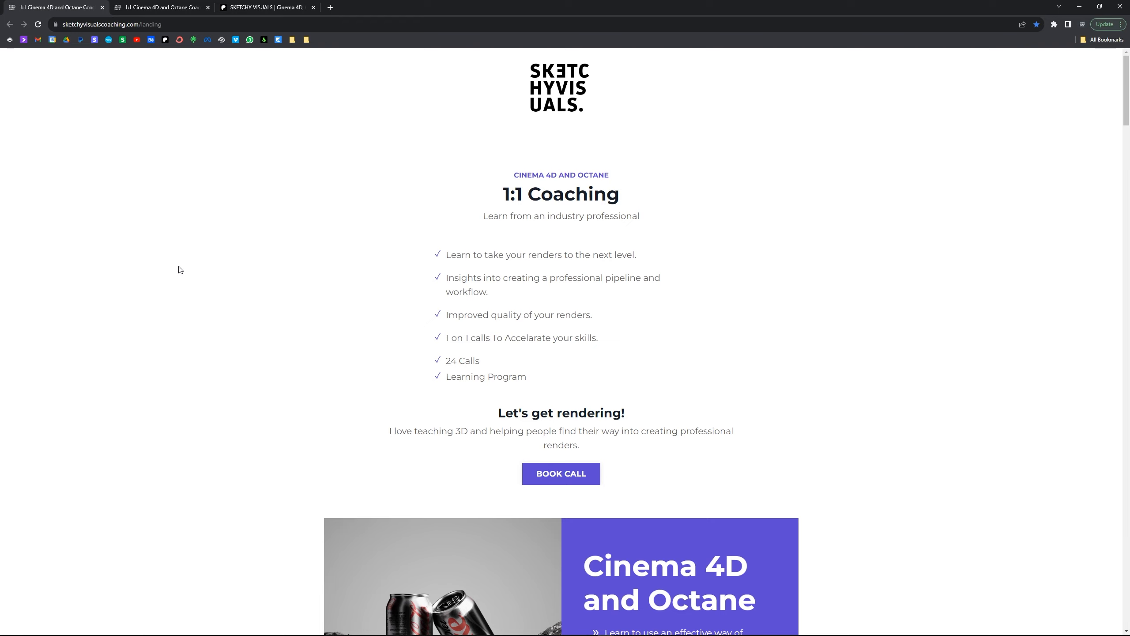
Switch to the browser and read the 1:1 Coaching page's introduction and module descriptions
scroll(174, 256, "down", 2)
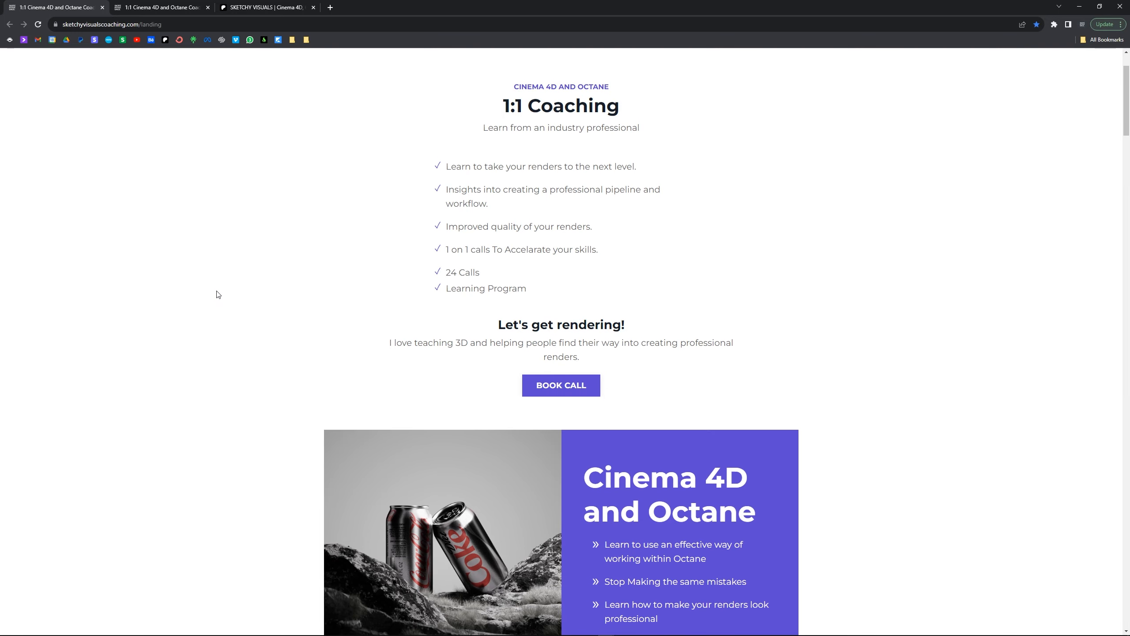
scroll(217, 294, "down", 20)
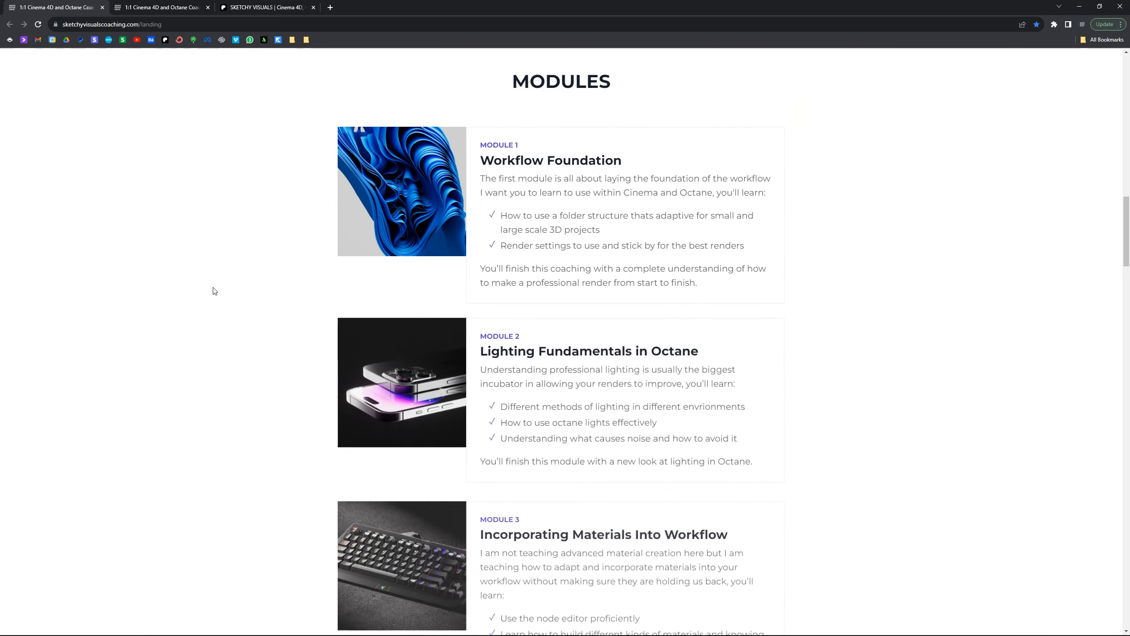
scroll(215, 290, "down", 5)
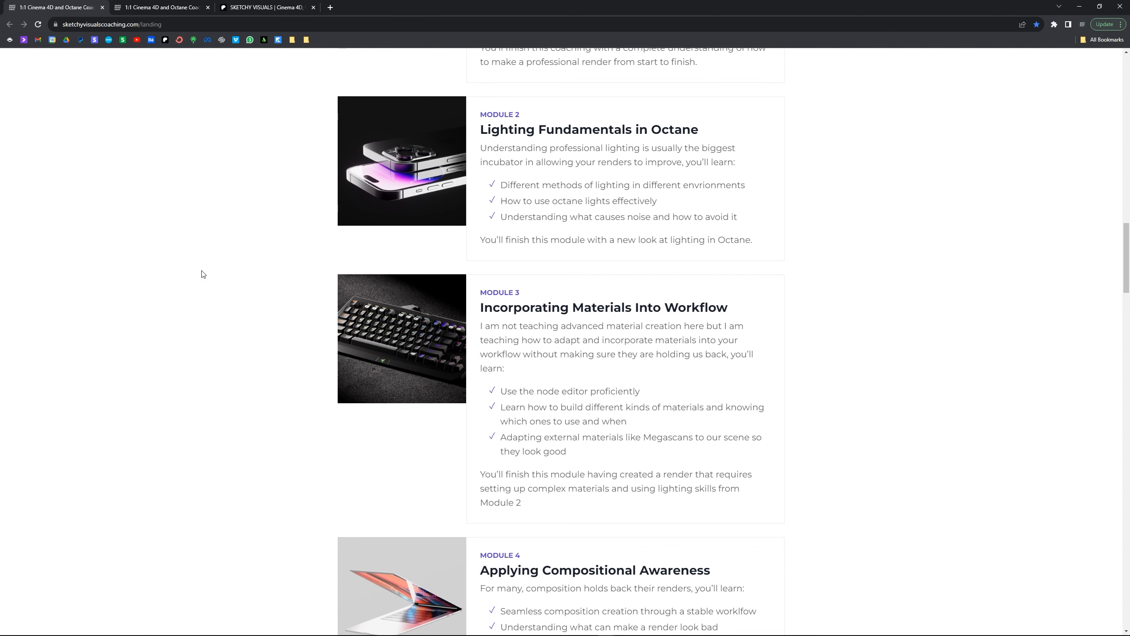
scroll(203, 274, "up", 5)
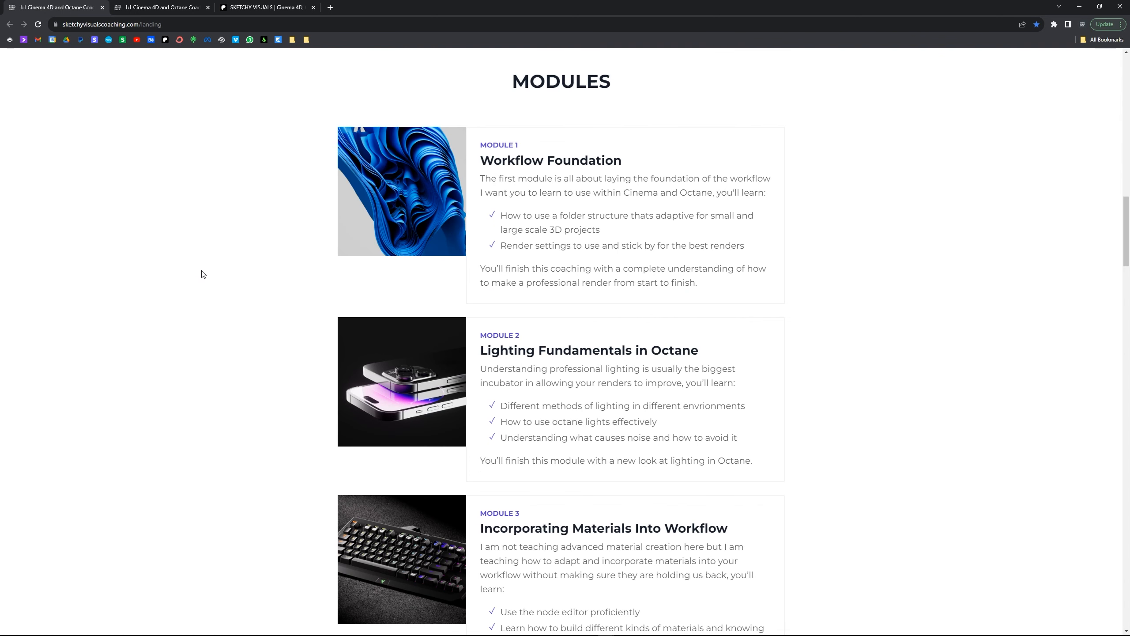
scroll(203, 274, "down", 1)
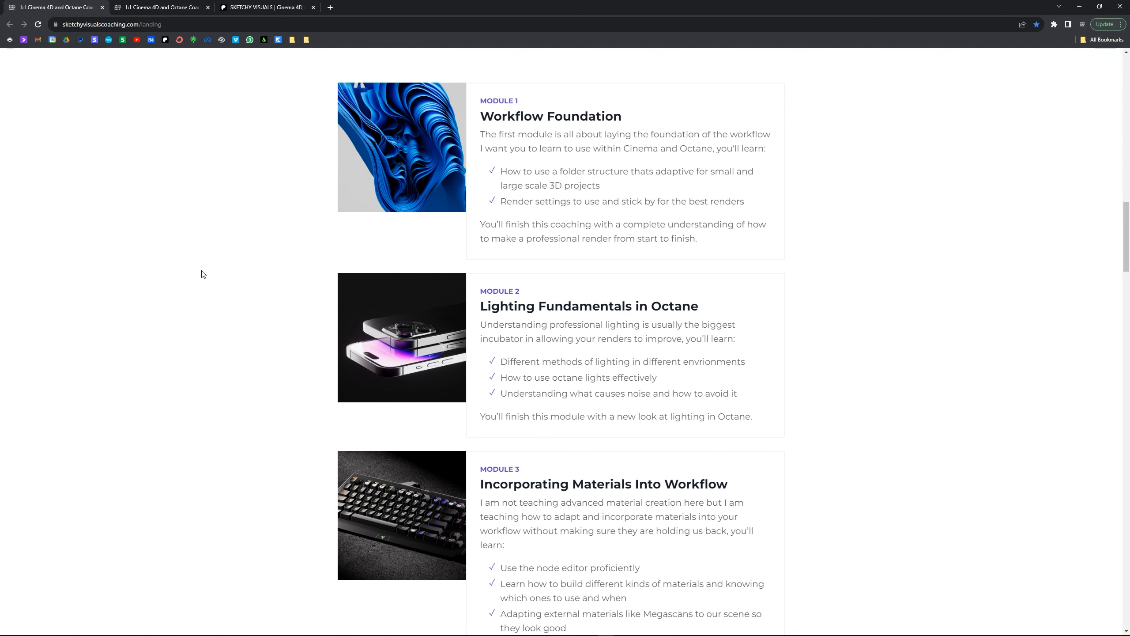
scroll(203, 275, "down", 8)
scroll(203, 274, "down", 7)
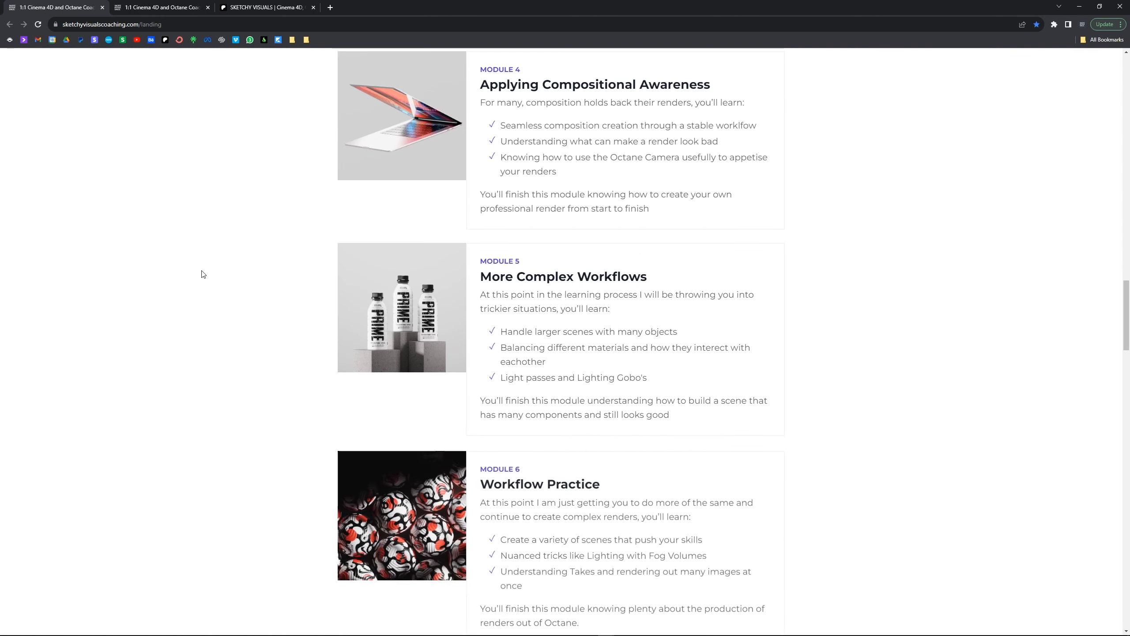
Review the remaining modules, the testimonials, call details and discovery call sections of the 1:1 Coaching page
scroll(203, 274, "down", 8)
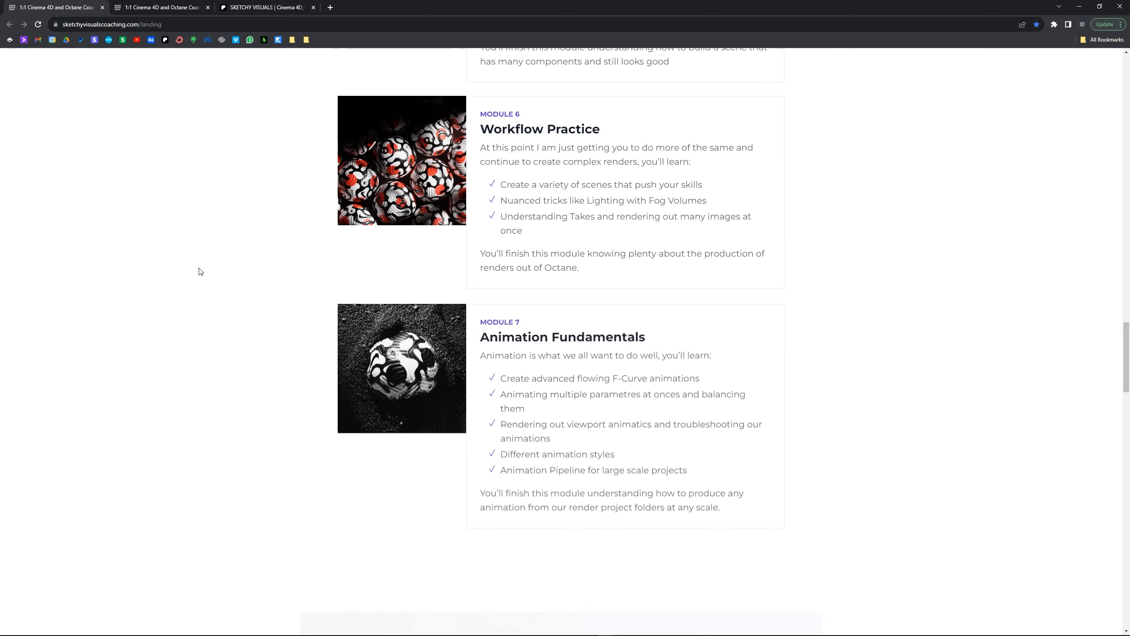
scroll(200, 270, "down", 18)
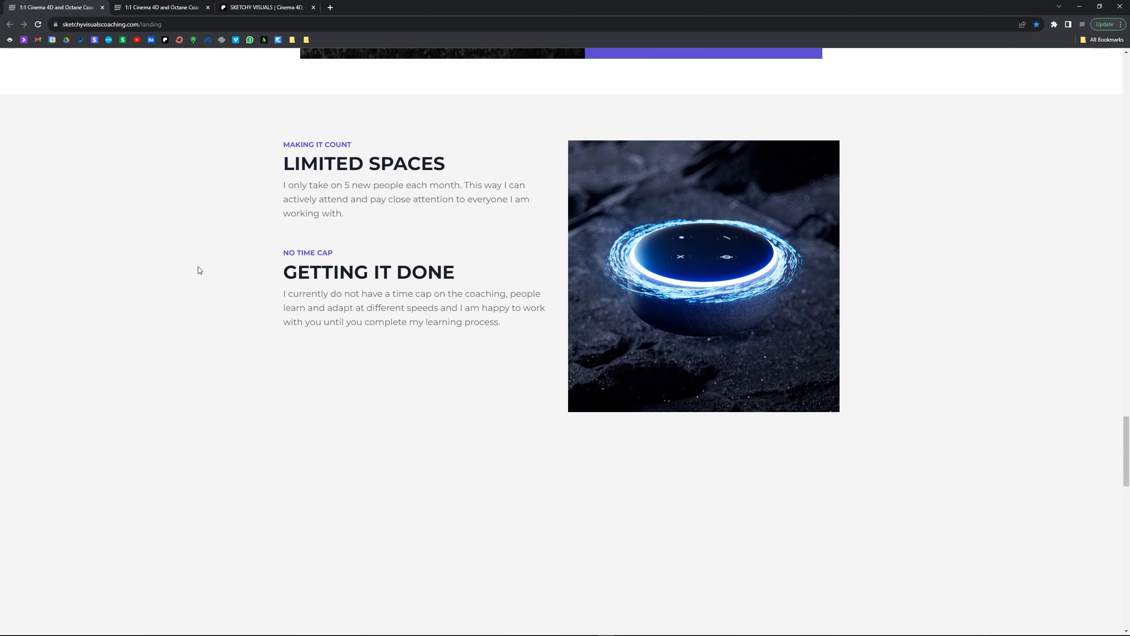
scroll(200, 271, "down", 8)
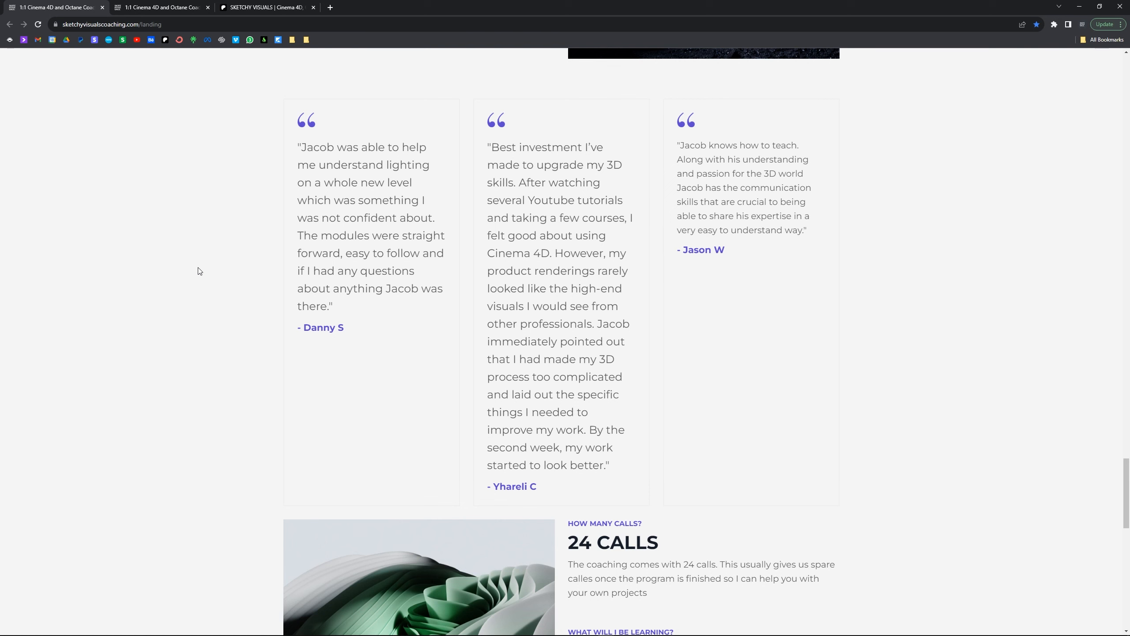
scroll(200, 271, "down", 7)
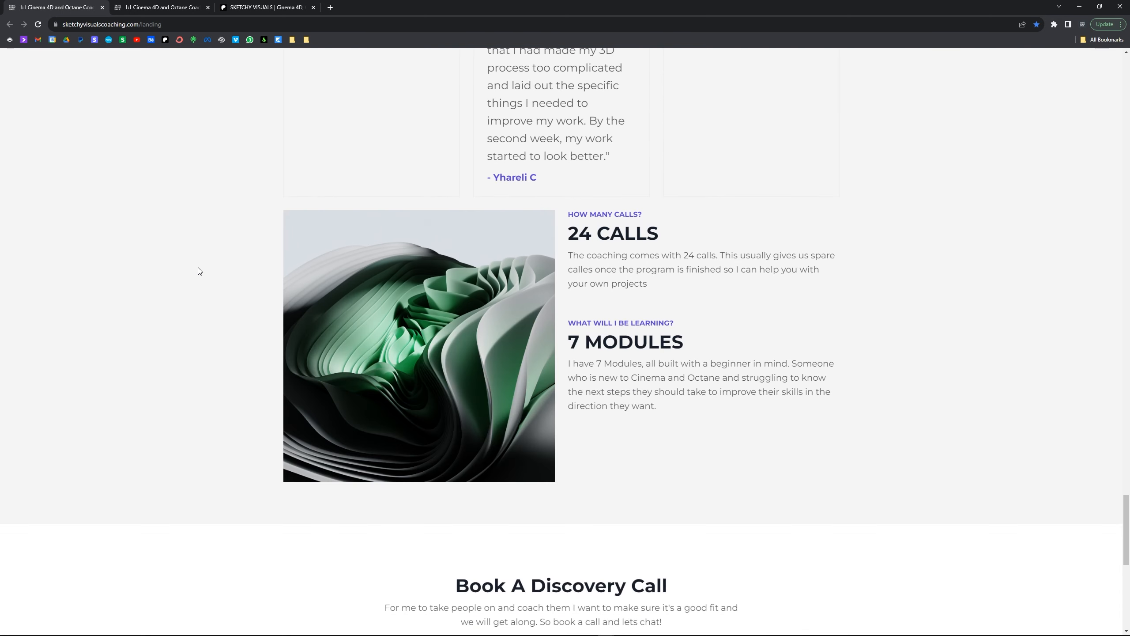
scroll(200, 271, "down", 9)
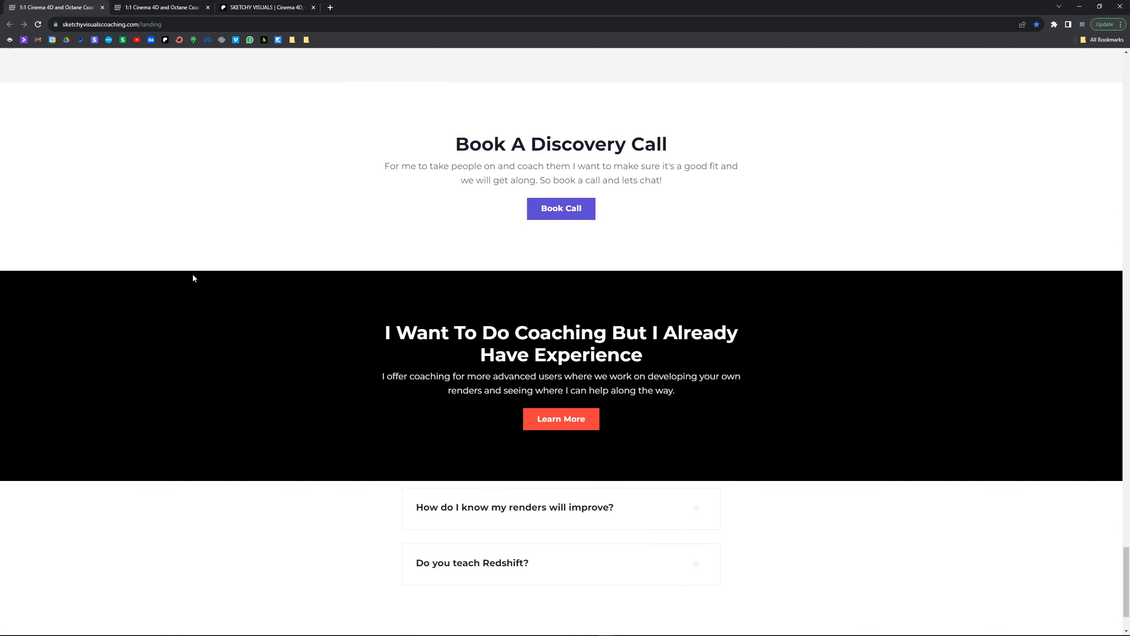
scroll(209, 269, "up", 1)
scroll(204, 263, "up", 9)
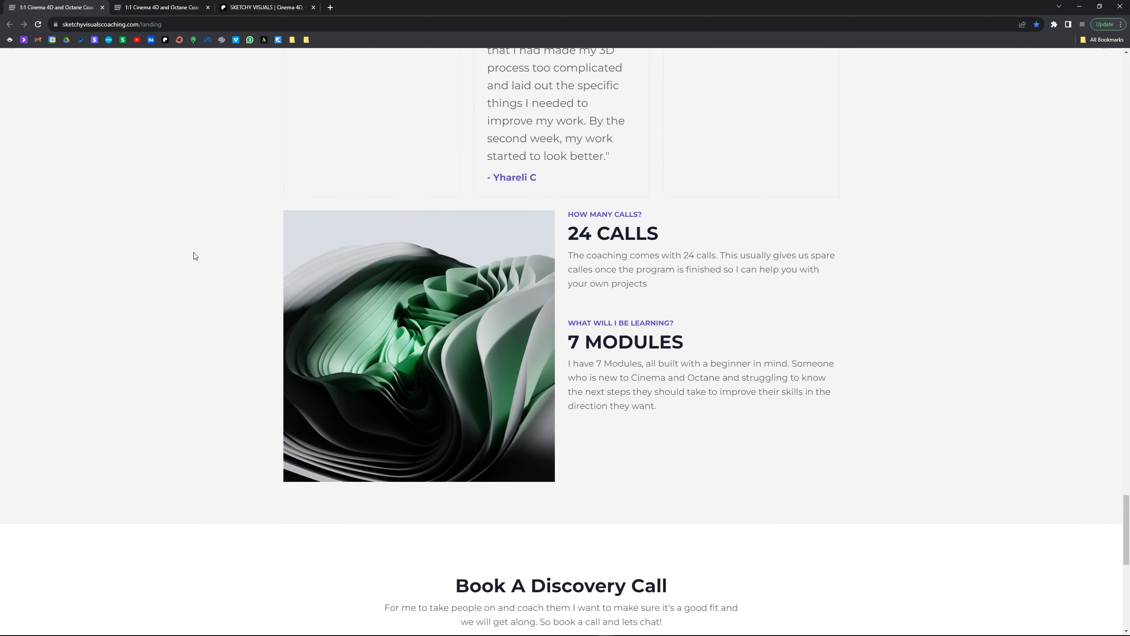
scroll(397, 273, "down", 8)
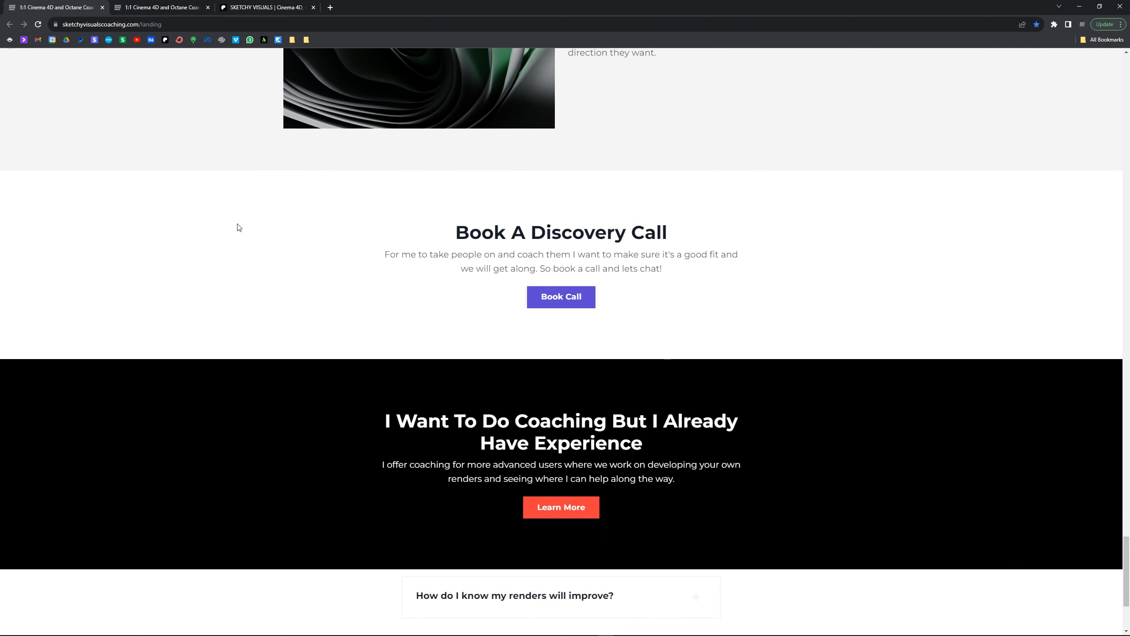
Open the 1:1 Advanced Coaching page and read it from the introduction down to the discovery call section
left_click(148, 9)
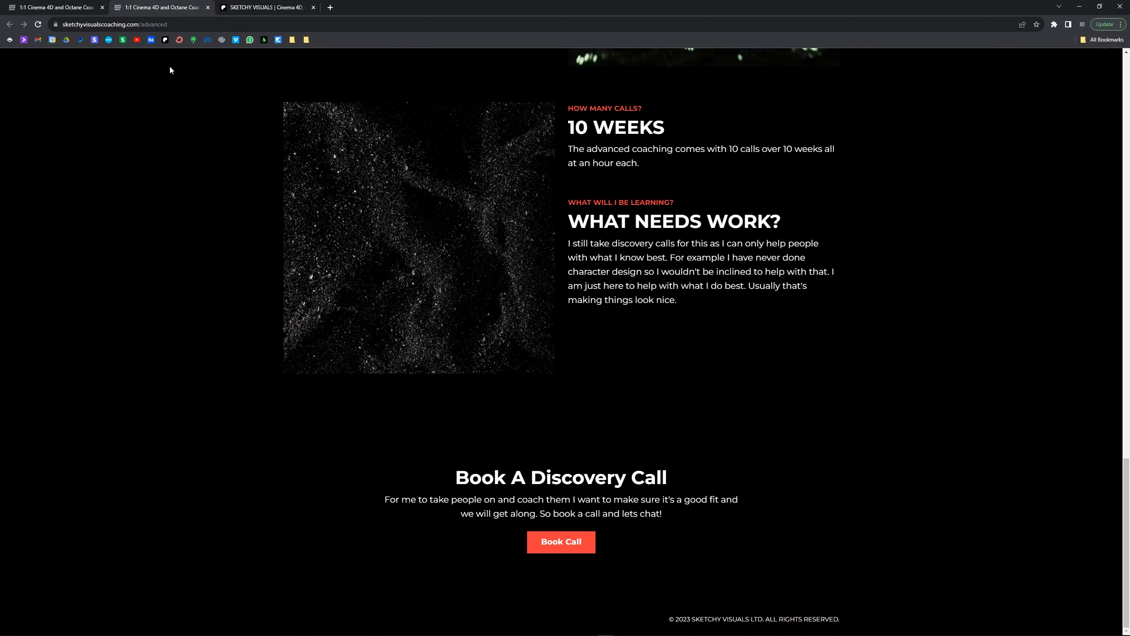
scroll(201, 294, "up", 8)
left_click(62, 13)
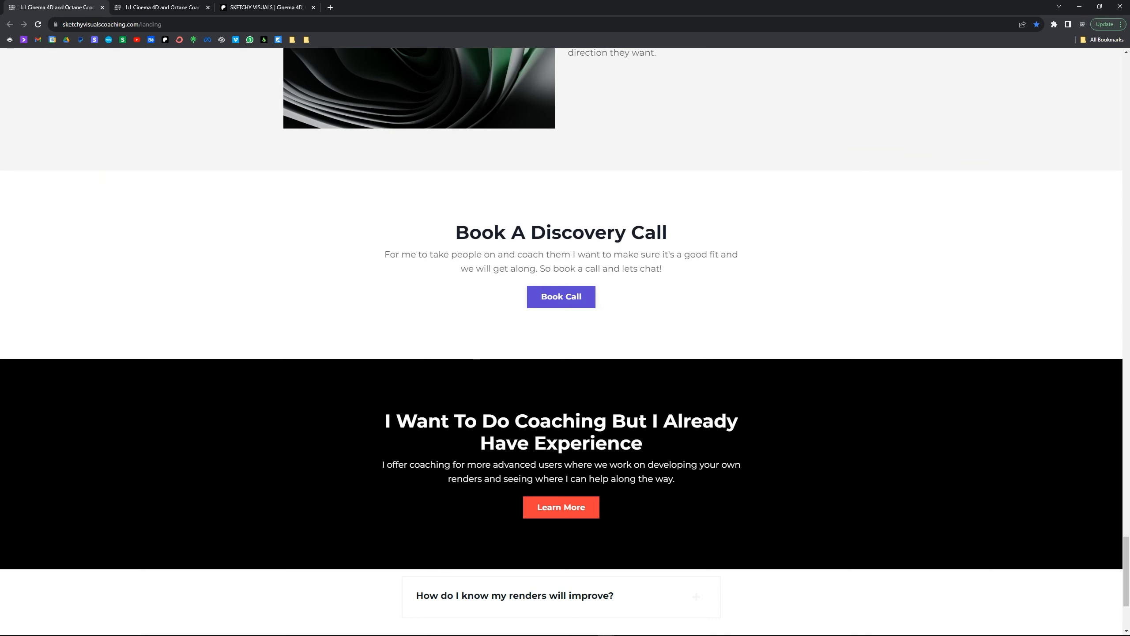
left_click(141, 8)
scroll(225, 361, "up", 9)
scroll(142, 339, "up", 15)
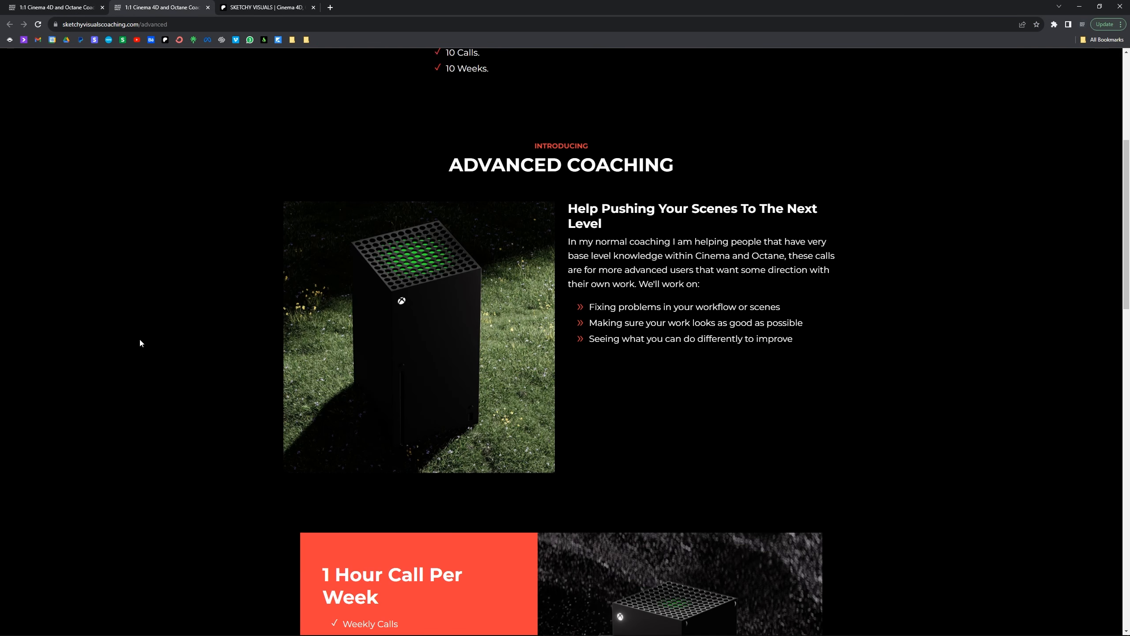
scroll(134, 337, "down", 2)
scroll(134, 337, "up", 2)
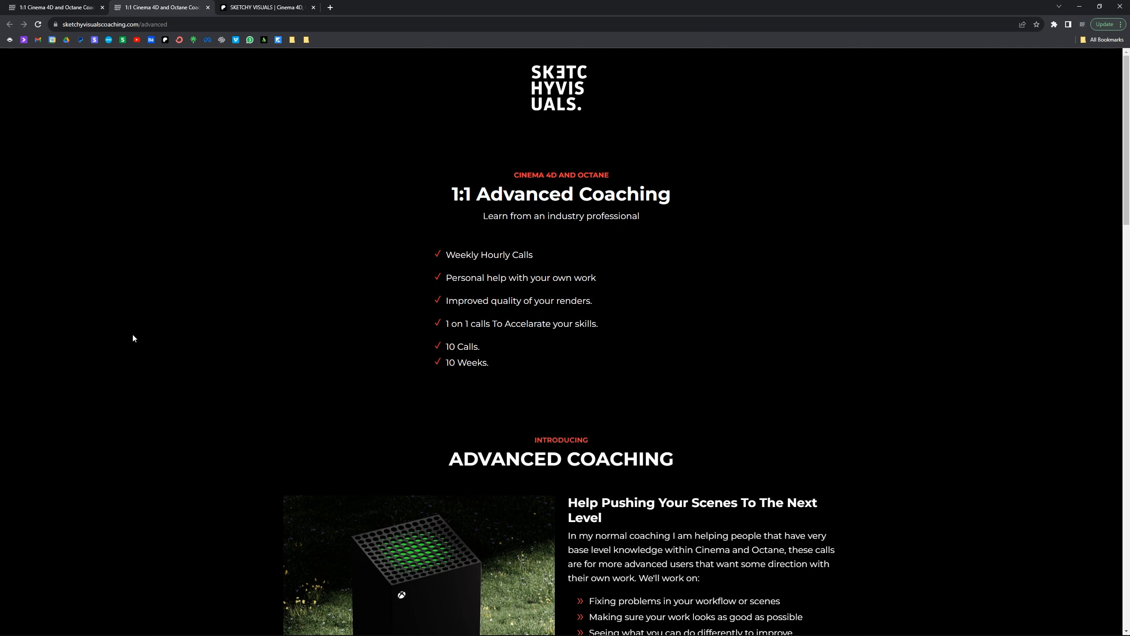
scroll(177, 271, "down", 7)
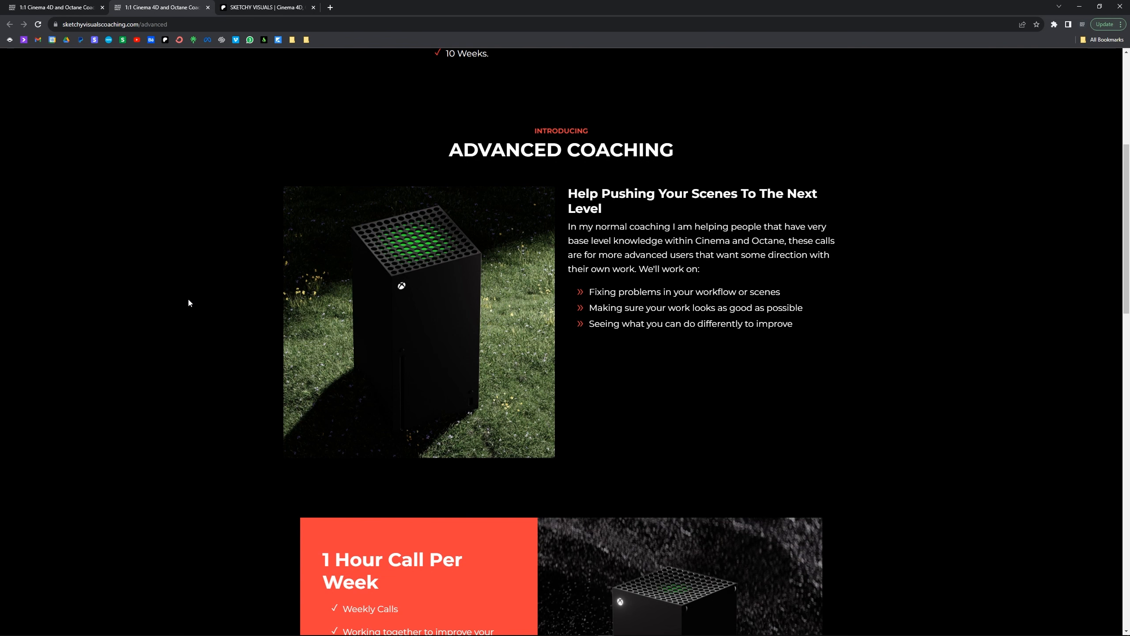
scroll(188, 303, "down", 15)
scroll(182, 319, "down", 8)
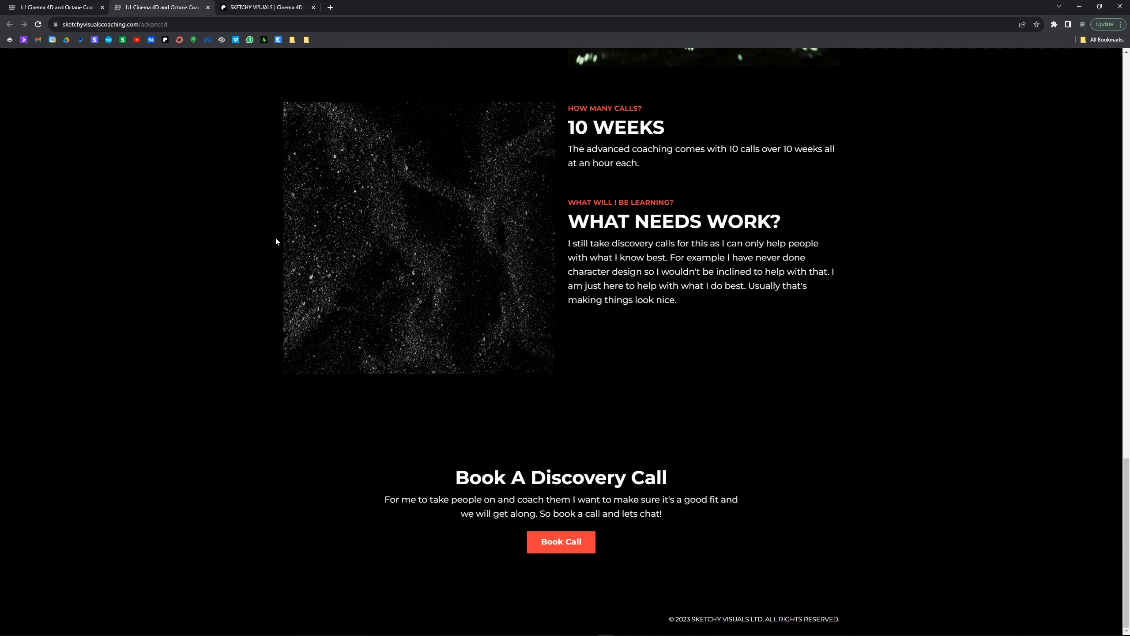
Switch to the Sketchy Visuals Patreon page and look through the latest tutorial posts down to the end of the list
key("ctrl+Tab")
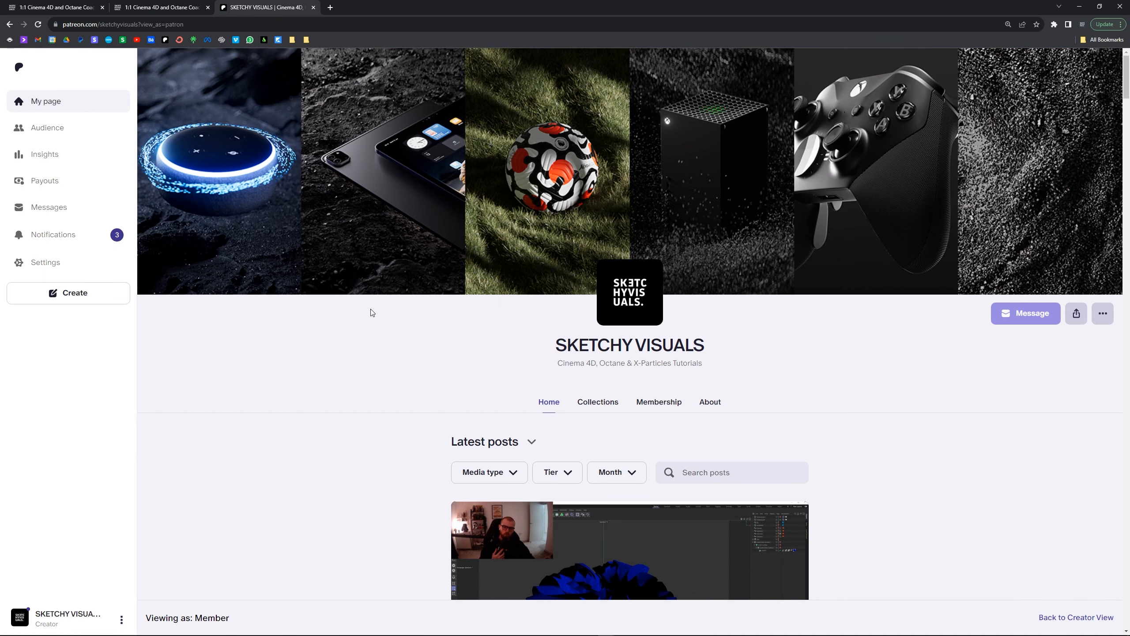
scroll(401, 338, "down", 6)
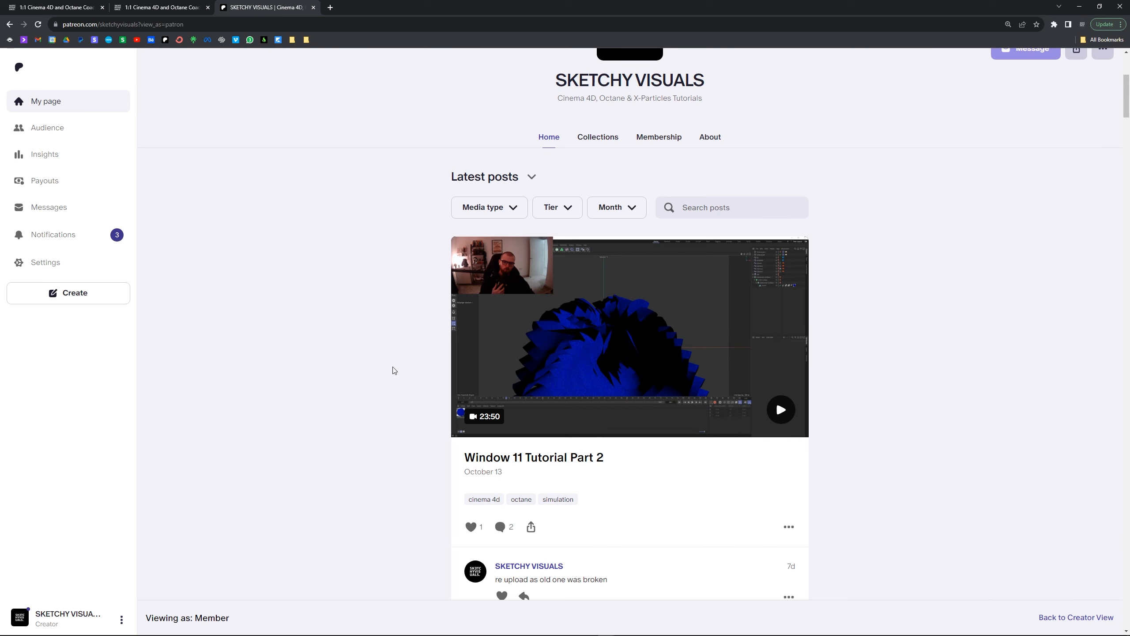
scroll(394, 361, "down", 8)
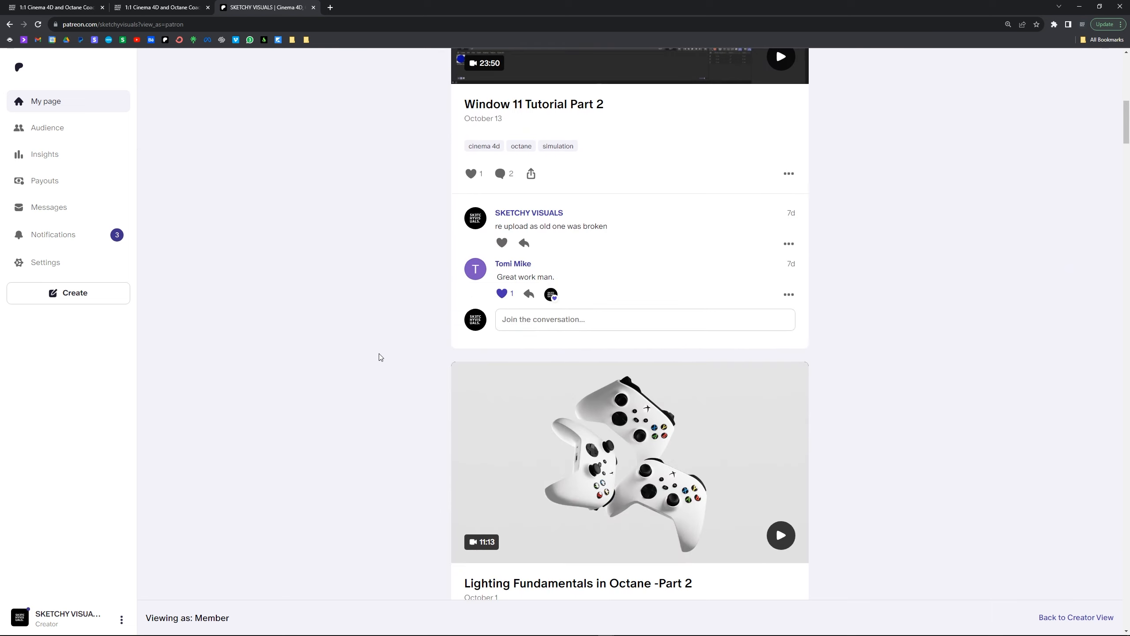
scroll(369, 352, "down", 20)
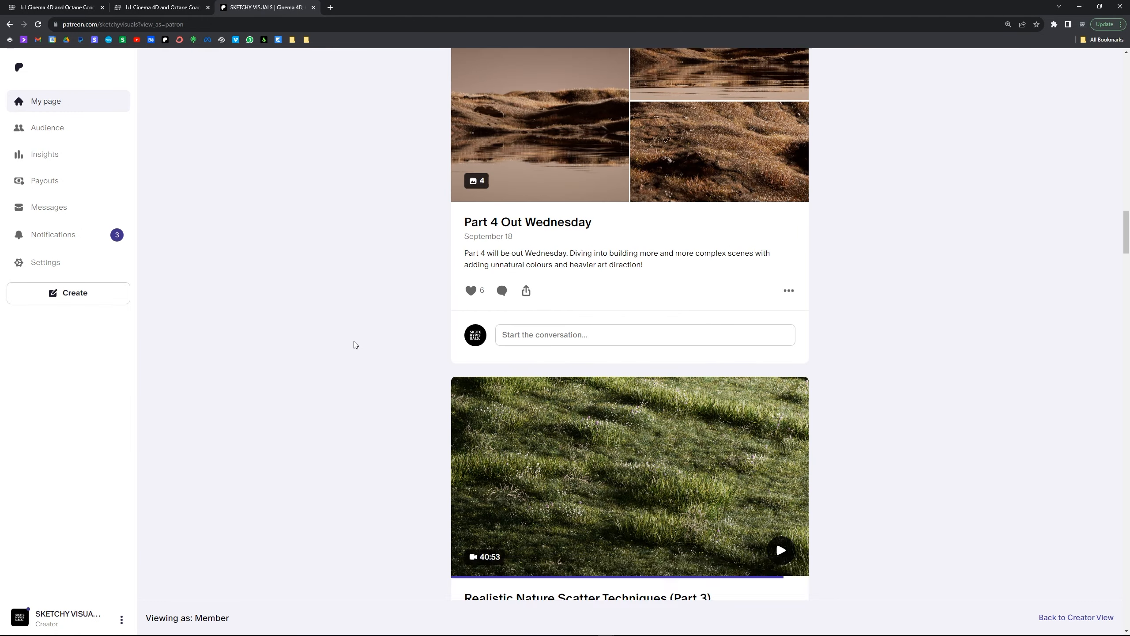
scroll(355, 345, "down", 20)
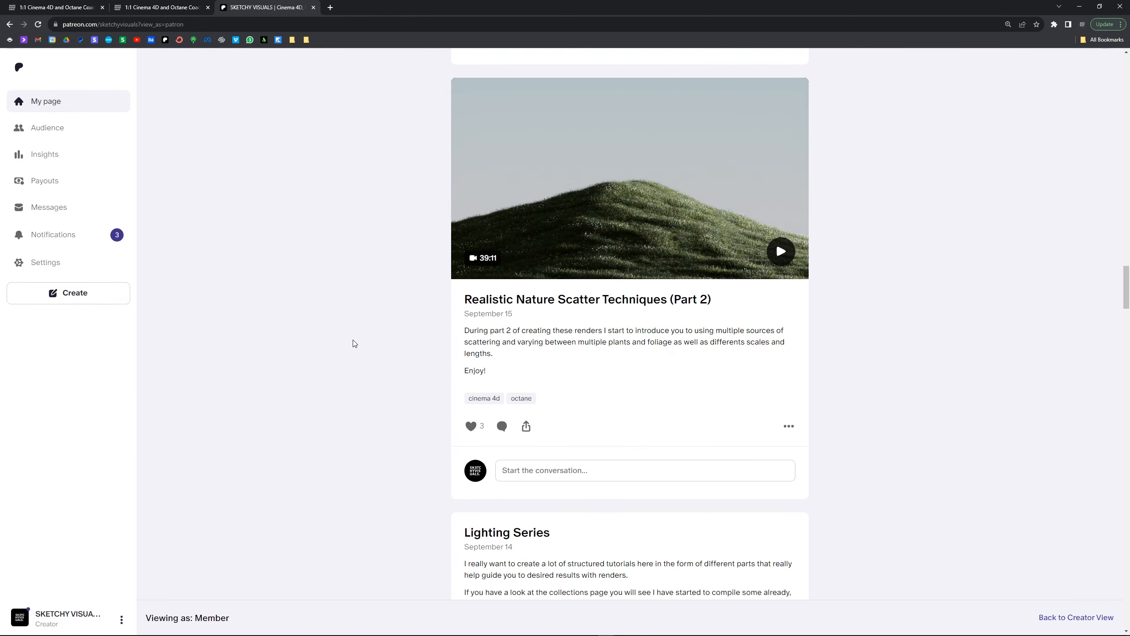
scroll(354, 340, "down", 14)
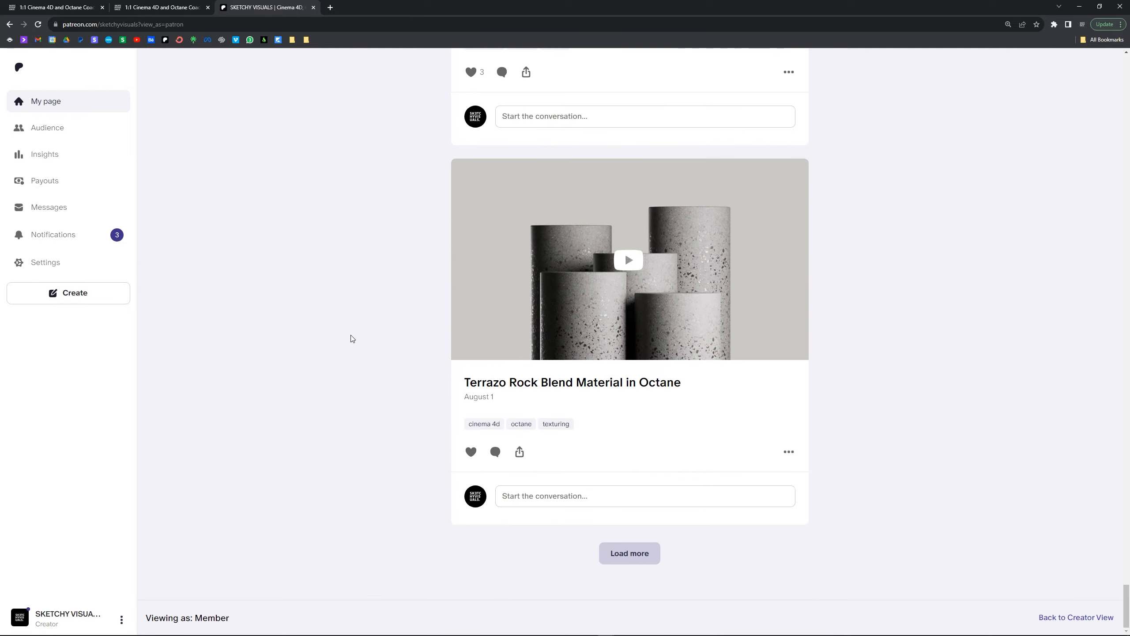
scroll(350, 338, "up", 15)
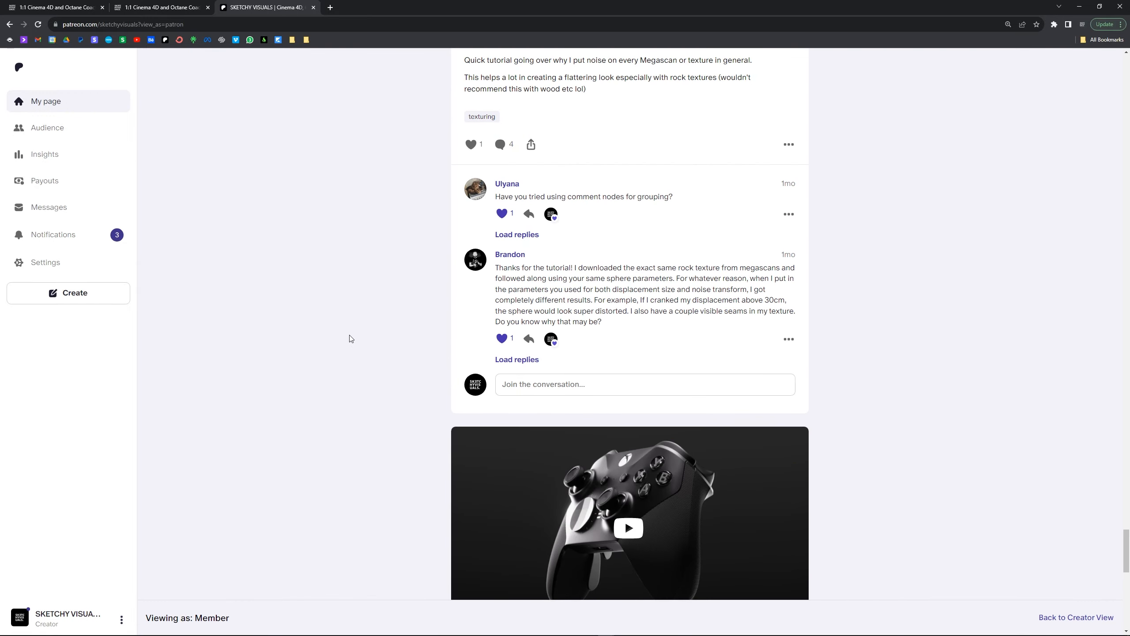
scroll(350, 339, "up", 20)
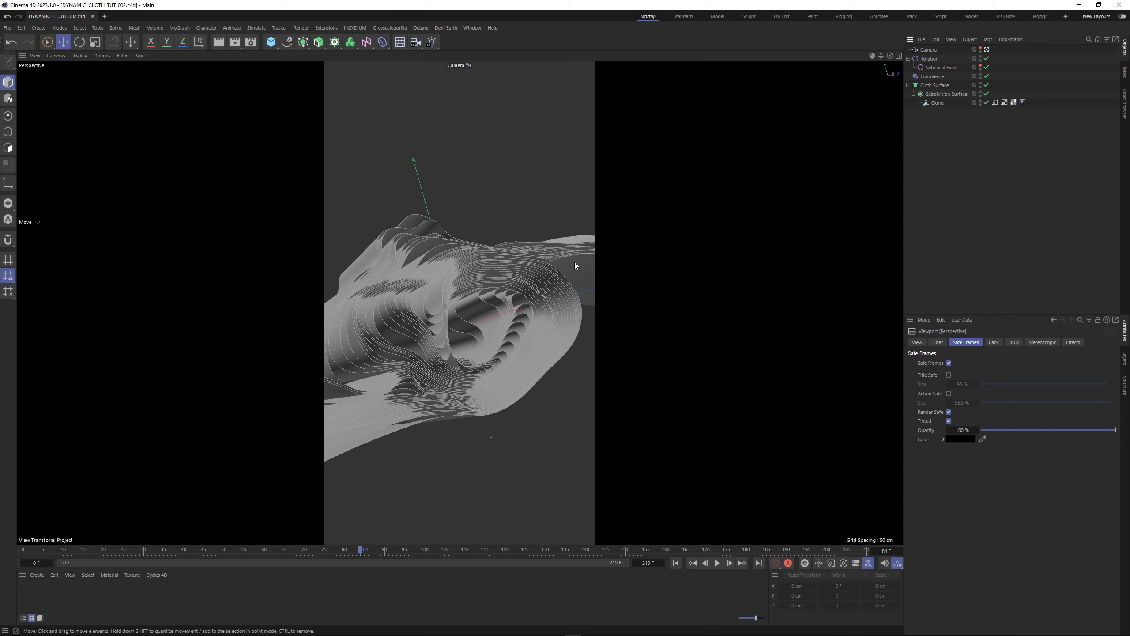
Return to Cinema 4D and change the Top viewport to a perspective projection with Gouraud shading
key("F2")
key("F1")
key("F5")
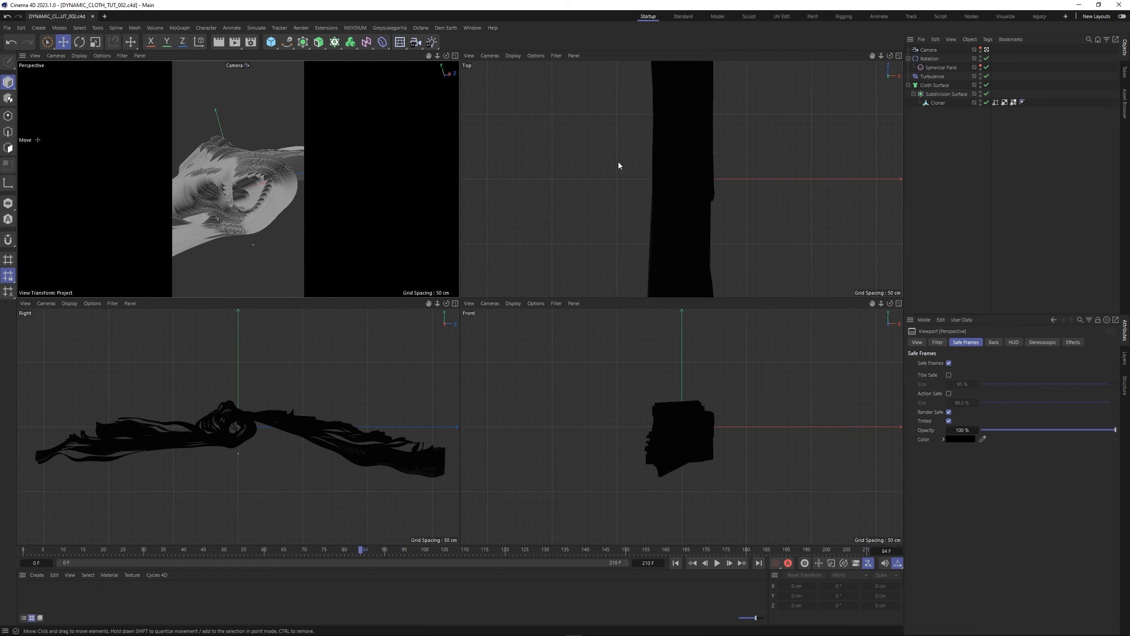
key("F2")
left_click(56, 55)
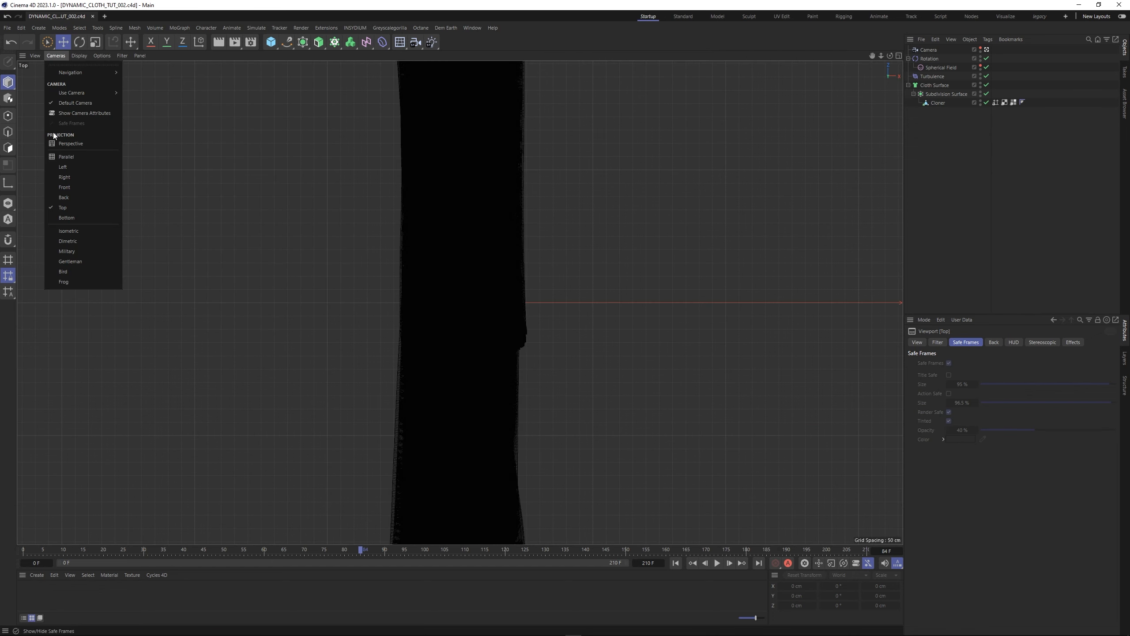
left_click(62, 144)
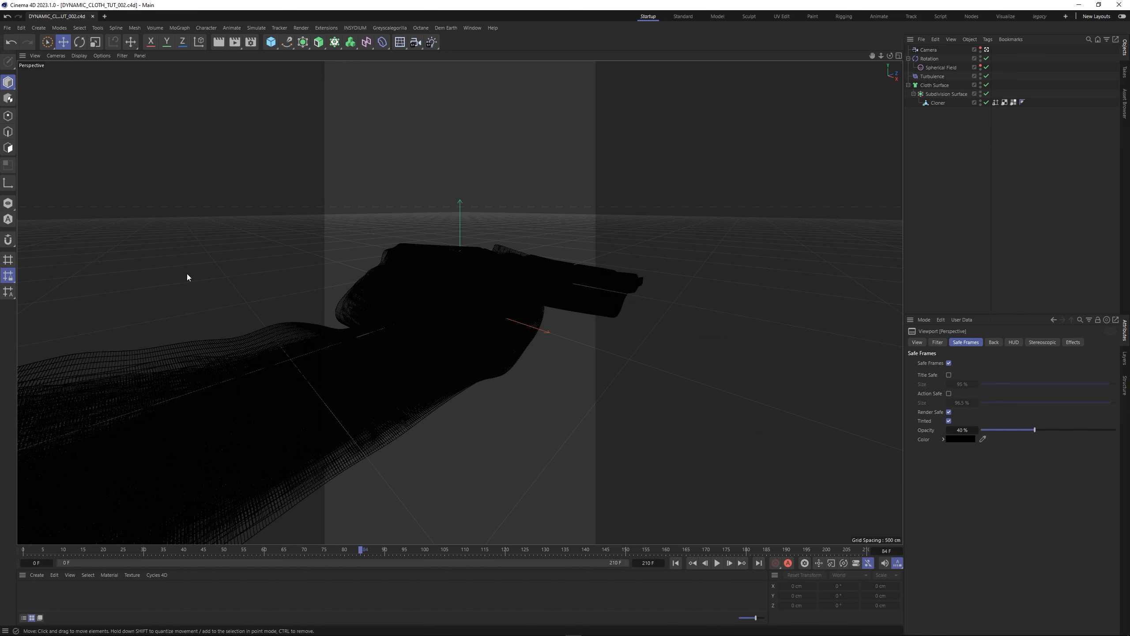
key("F5")
middle_click(535, 180)
key("n")
key("a")
Hide the workplane in the second perspective viewport and orbit that view around the rolled cloth
left_click(122, 55)
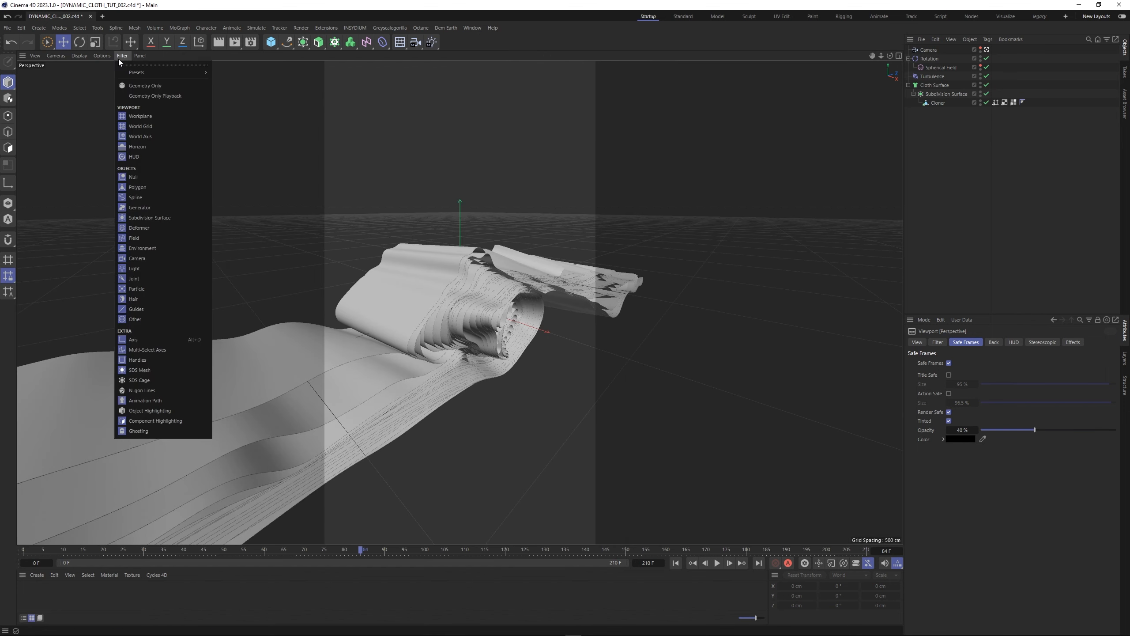
left_click(133, 115)
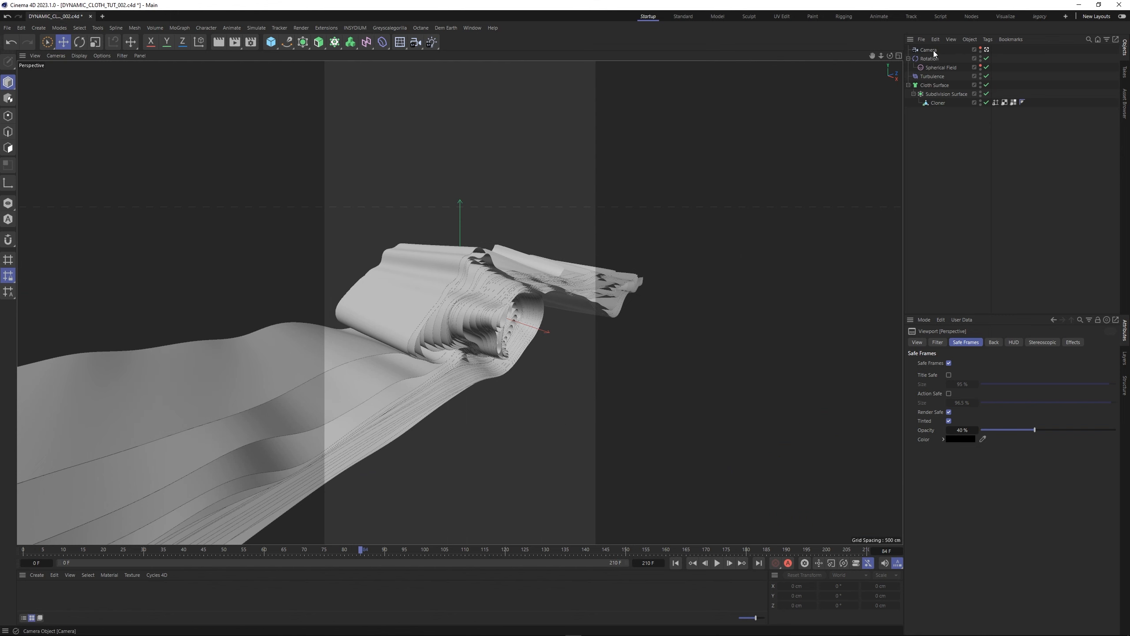
middle_click(507, 275)
left_click_drag(723, 208, 676, 203, "alt")
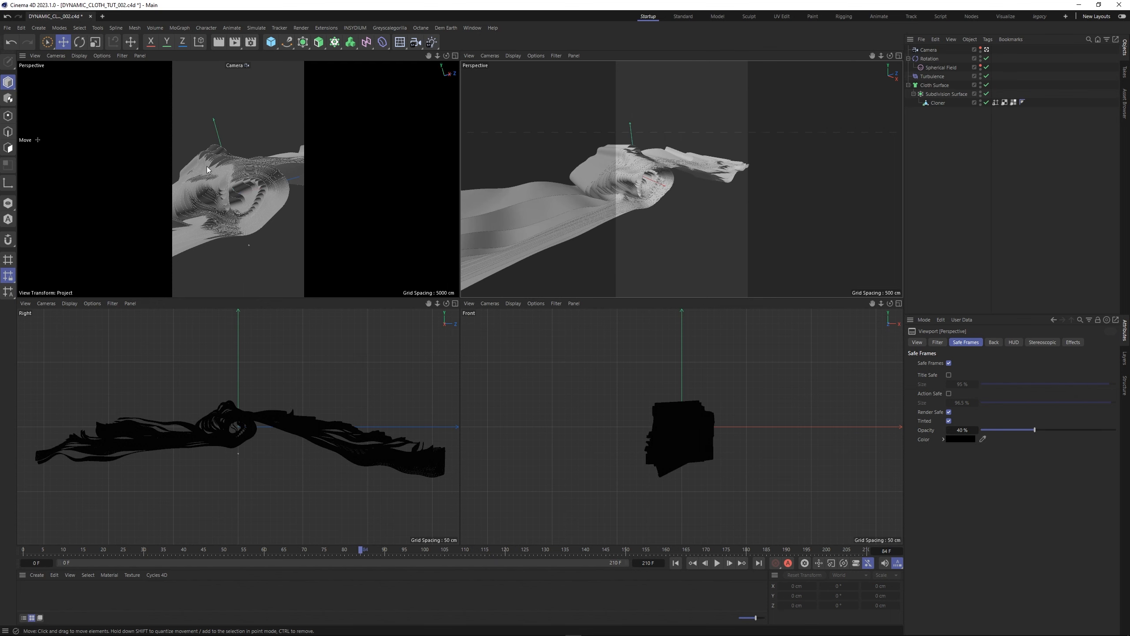
middle_click(628, 180)
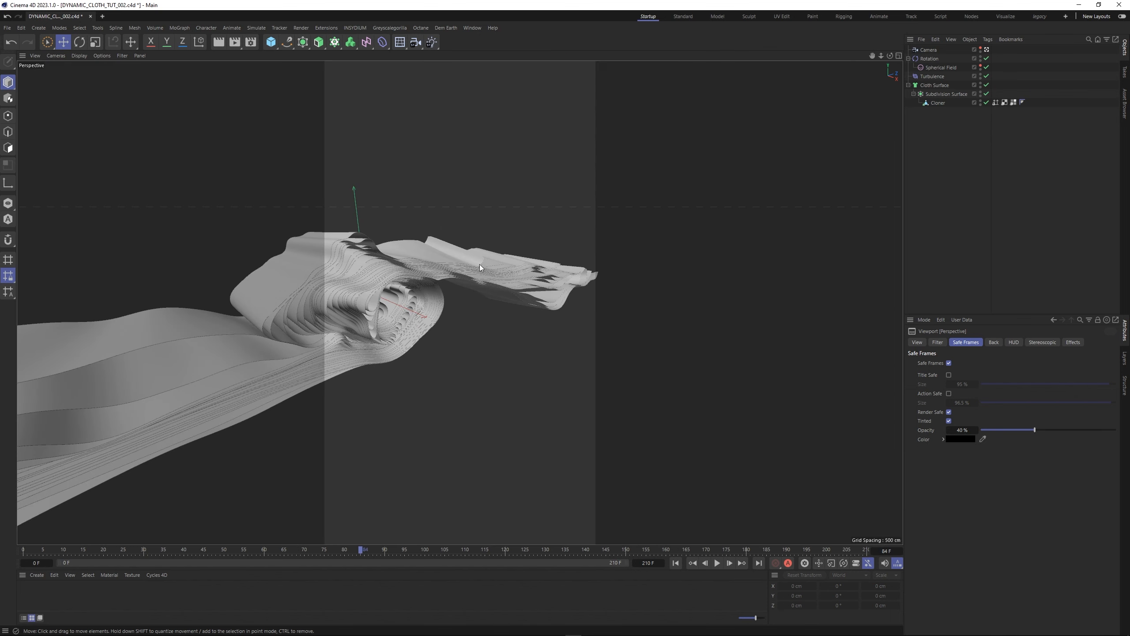
left_click_drag(480, 264, 472, 292, "alt")
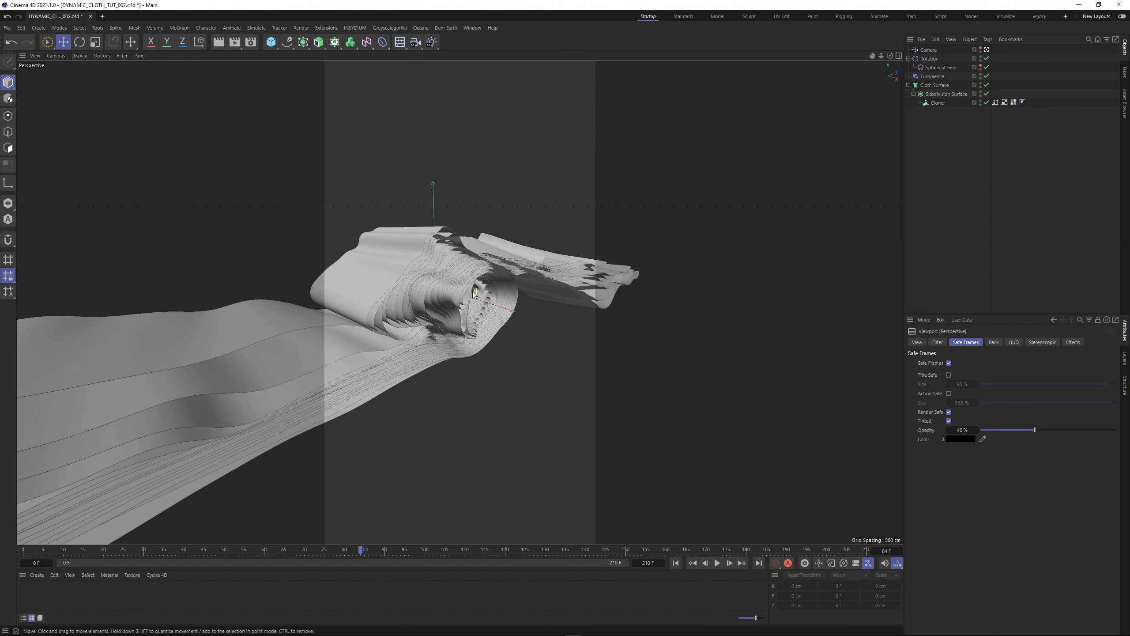
Open the Octane Live Viewer beside the viewport and start a live render with the DL kernel
left_click(420, 28)
left_click(449, 62)
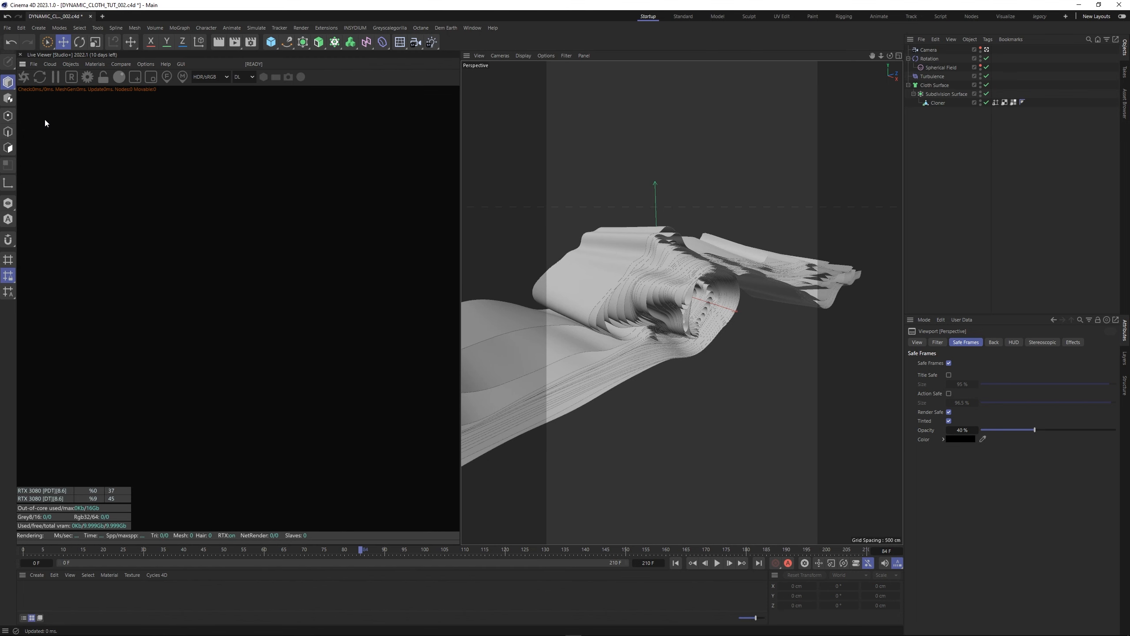
left_click(247, 77)
left_click(247, 114)
left_click(23, 77)
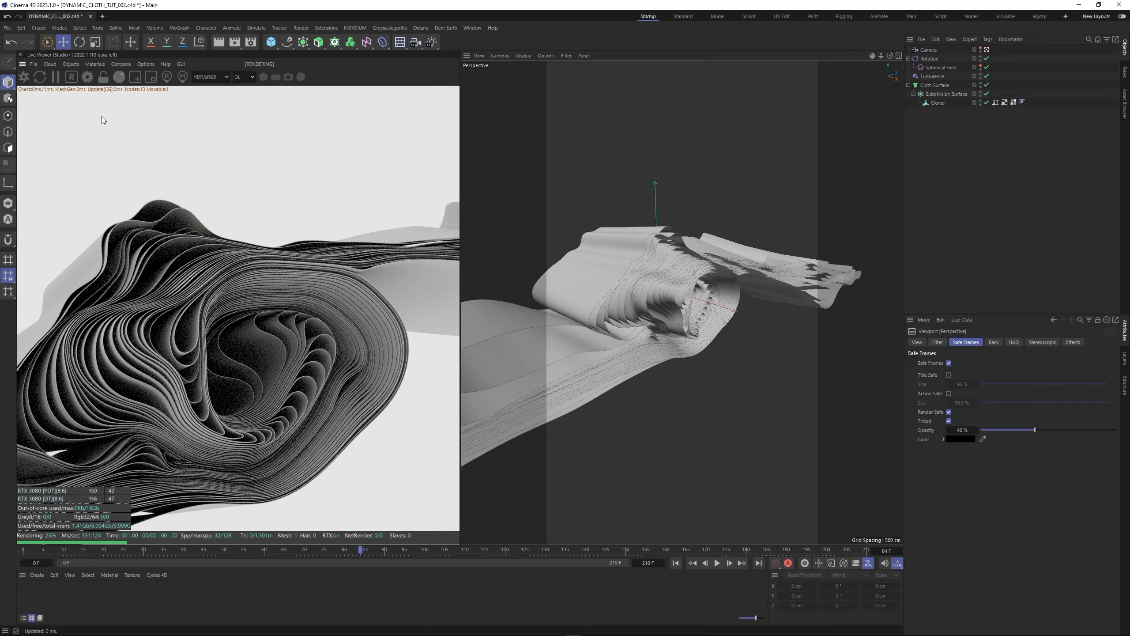
Lock the Live Viewer resolution and fit the whole vertical render frame in its view
left_click(103, 77)
scroll(216, 303, "down", 6)
scroll(216, 298, "up", 1)
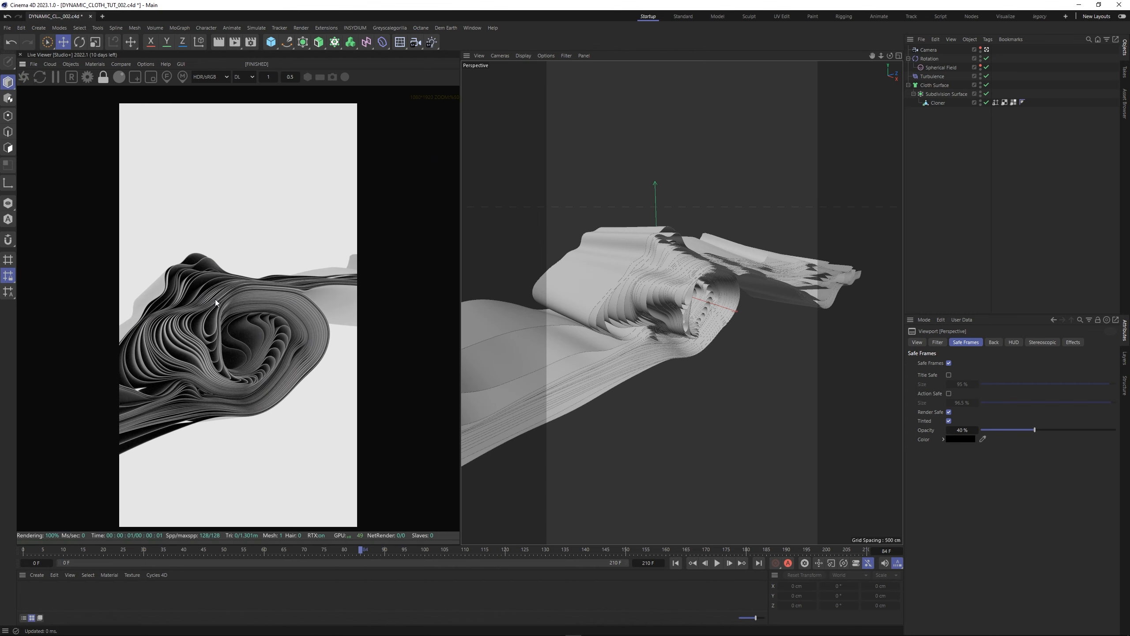
Add an Octane Texture Environment and set its RGB color value (V) to 3%
left_click(71, 64)
left_click(74, 85)
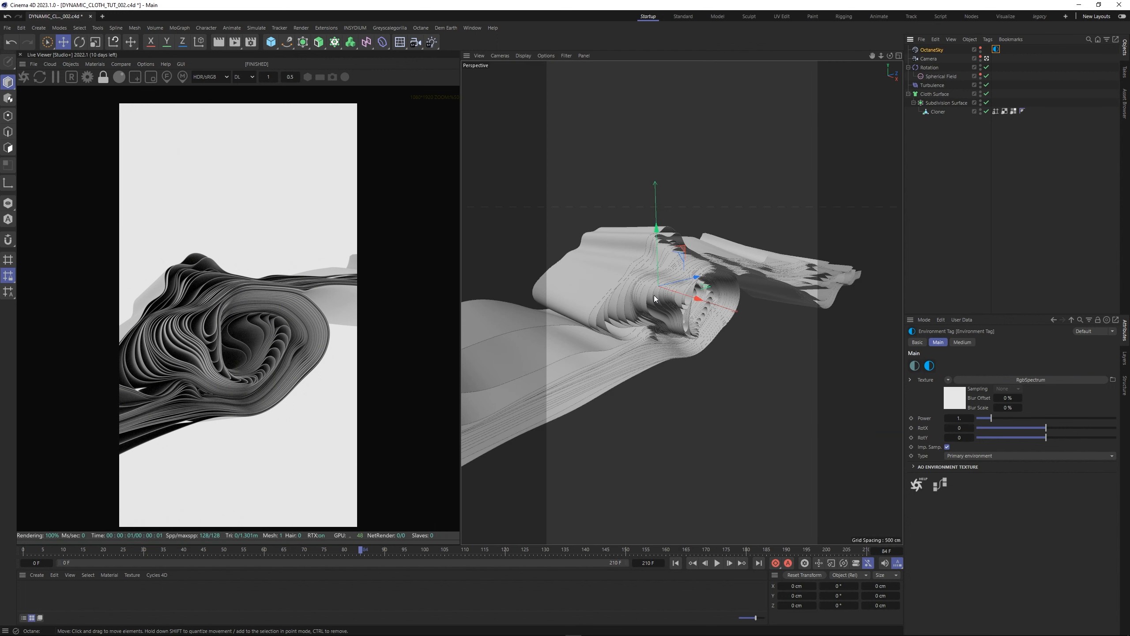
left_click(952, 396)
left_click(977, 406)
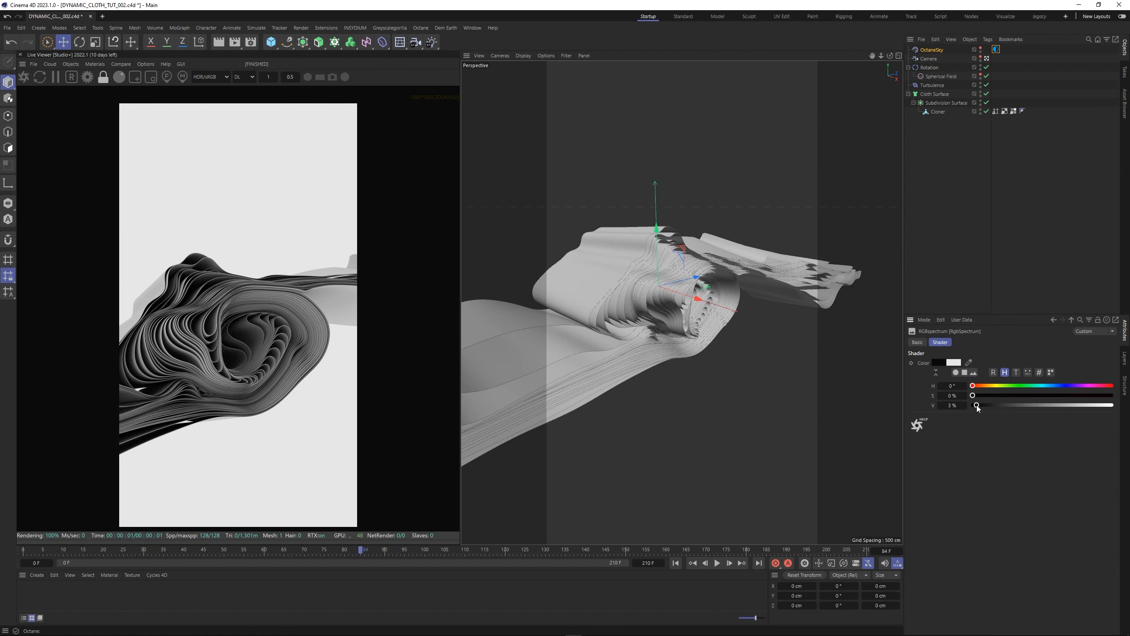
Add a second Texture Environment with a Gradient texture and set its type to Visible environment
left_click(71, 64)
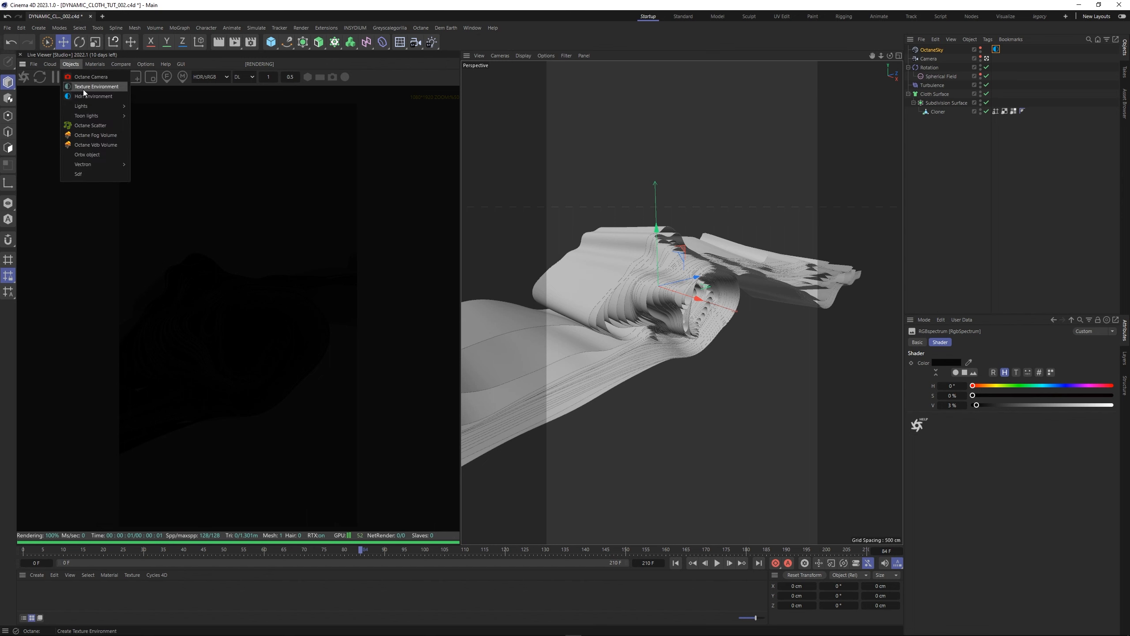
left_click(80, 88)
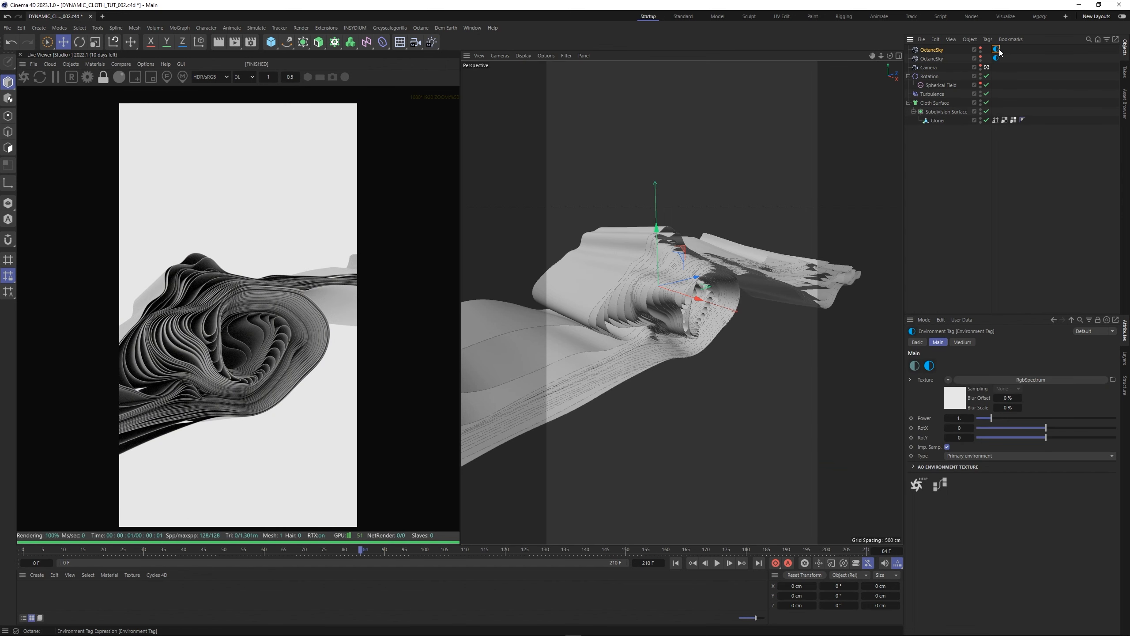
left_click(949, 379)
left_click(972, 225)
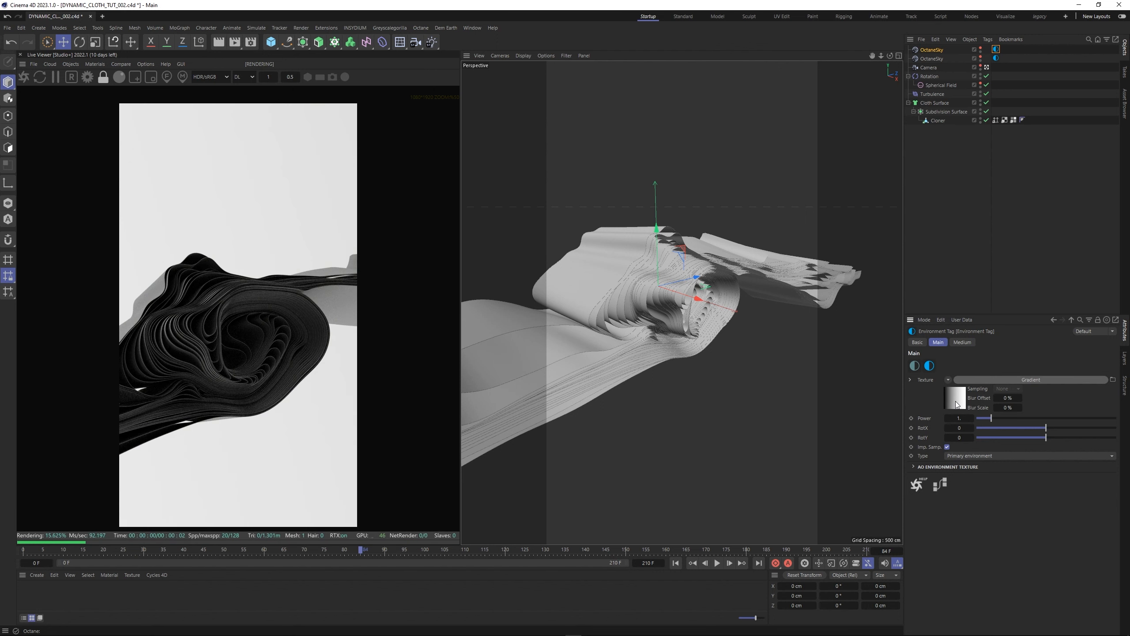
left_click(959, 456)
left_click(960, 477)
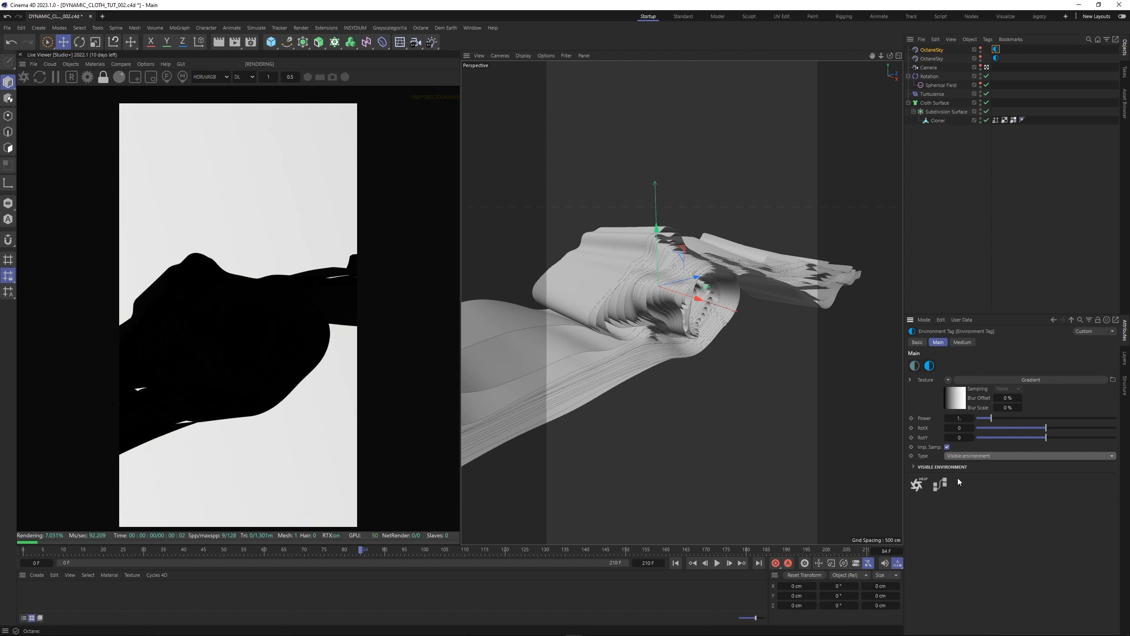
Set the sky's gradient to 2D - V, shift its black knot to about 8.5 %, and open that knot's settings
left_click(952, 403)
left_click(968, 455)
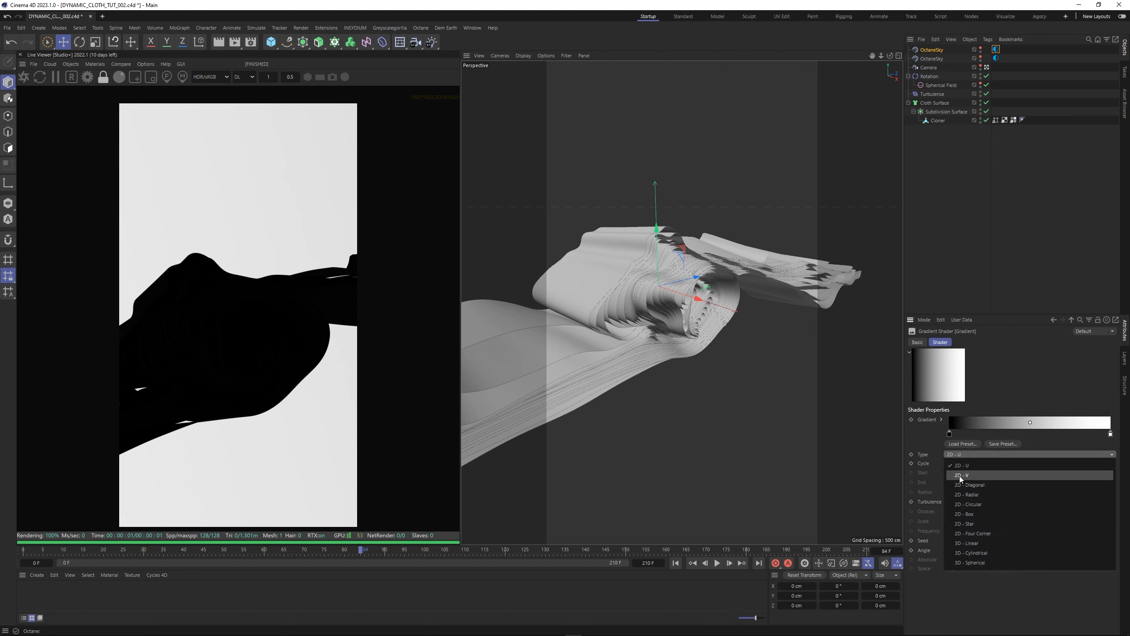
left_click(960, 475)
left_click_drag(951, 432, 963, 434)
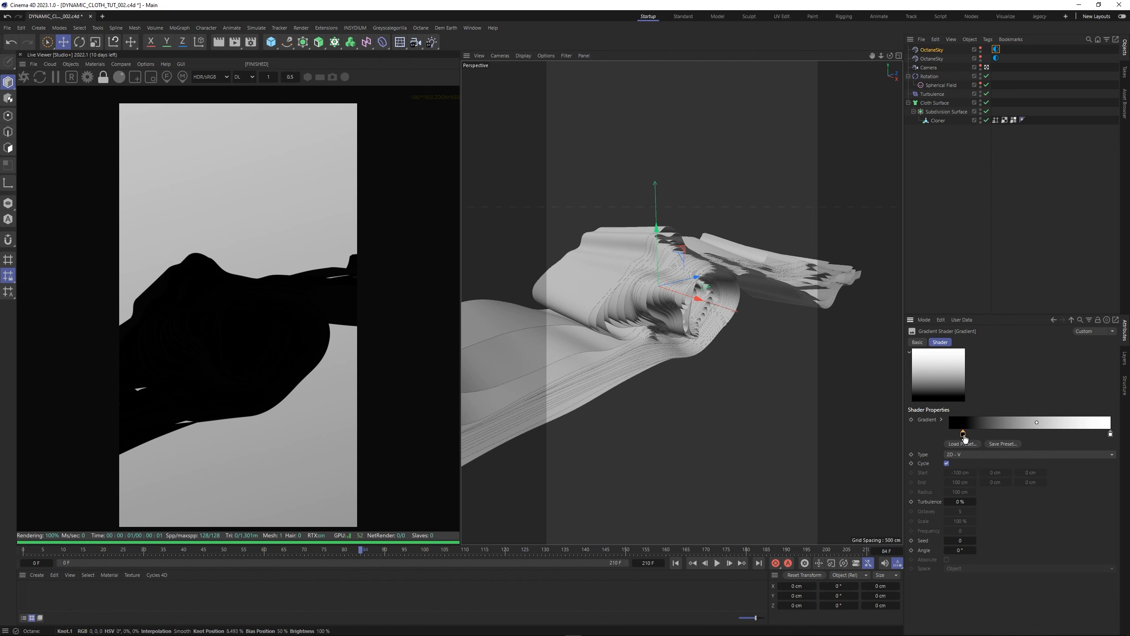
double_click(963, 434)
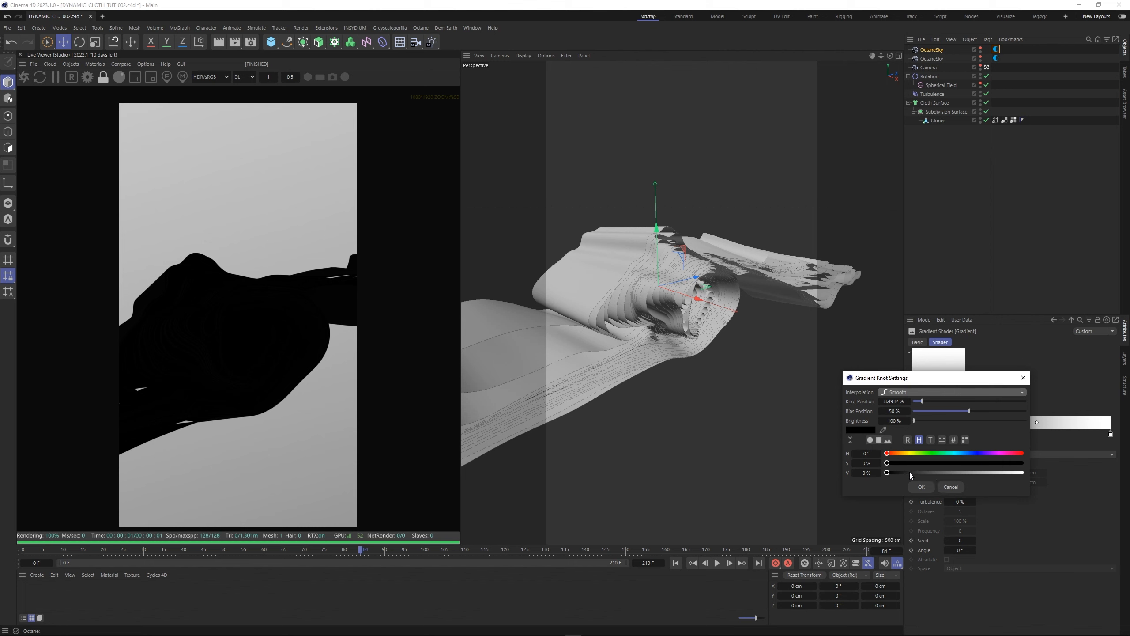
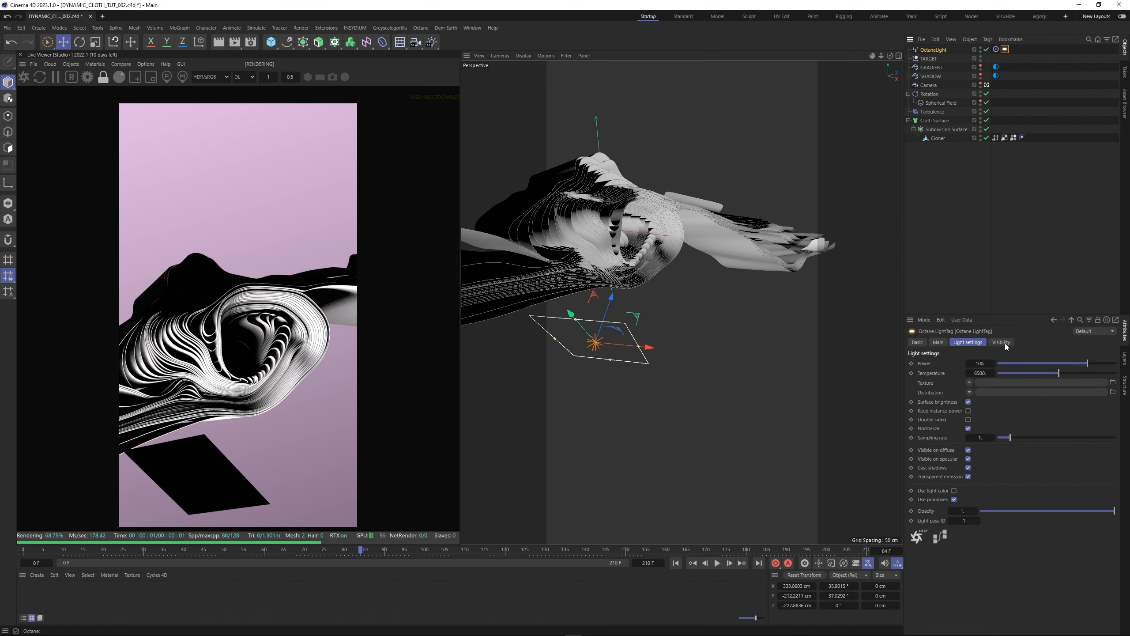
Hide the area light's shape from the camera in the render
left_click(1001, 341)
left_click(959, 363)
left_click(967, 342)
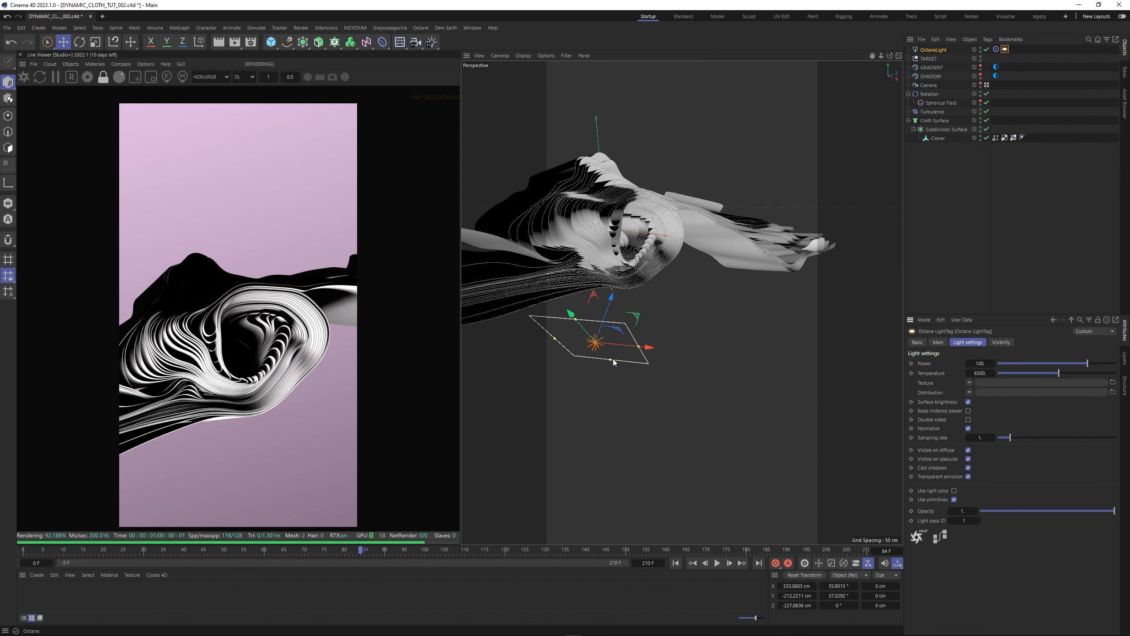
Enlarge the area light and move it to about X 475, Y -175, Z 118 cm beside the cloth
left_click_drag(556, 282, 552, 279)
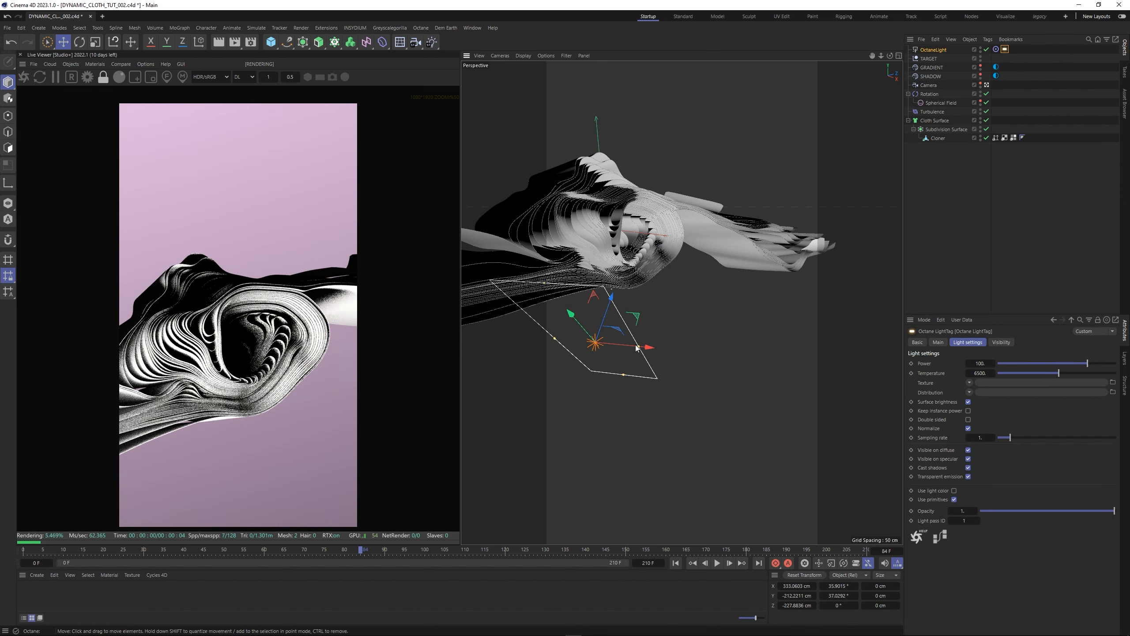
left_click_drag(638, 346, 771, 314)
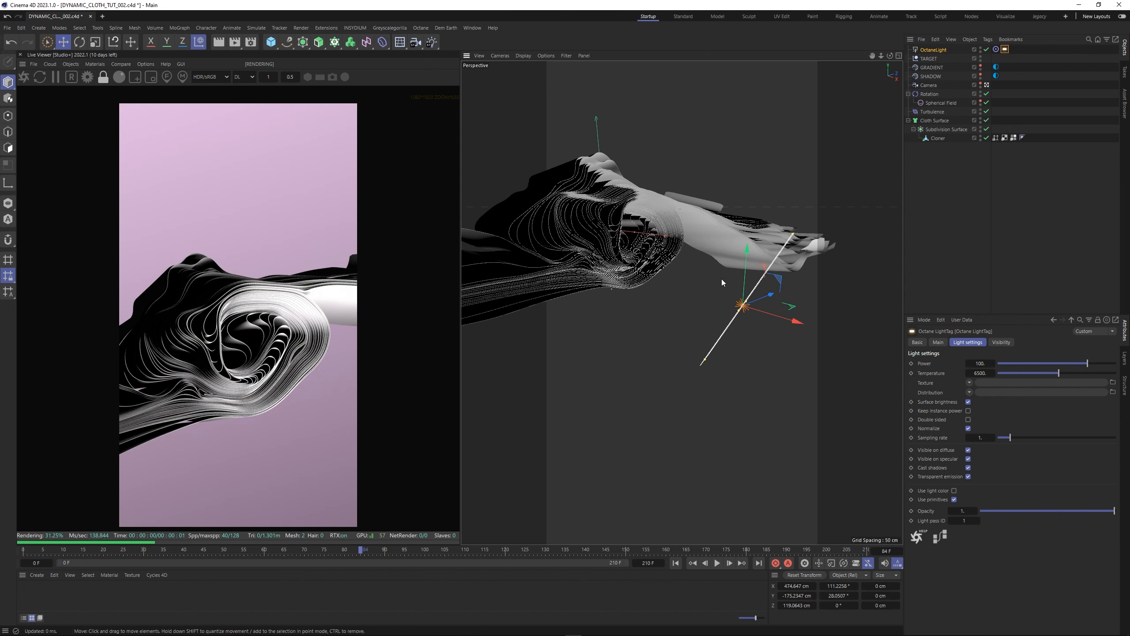
Add an OctaneCameraTag to the camera and enable its camera imager with ACES tone mapping
right_click(929, 86)
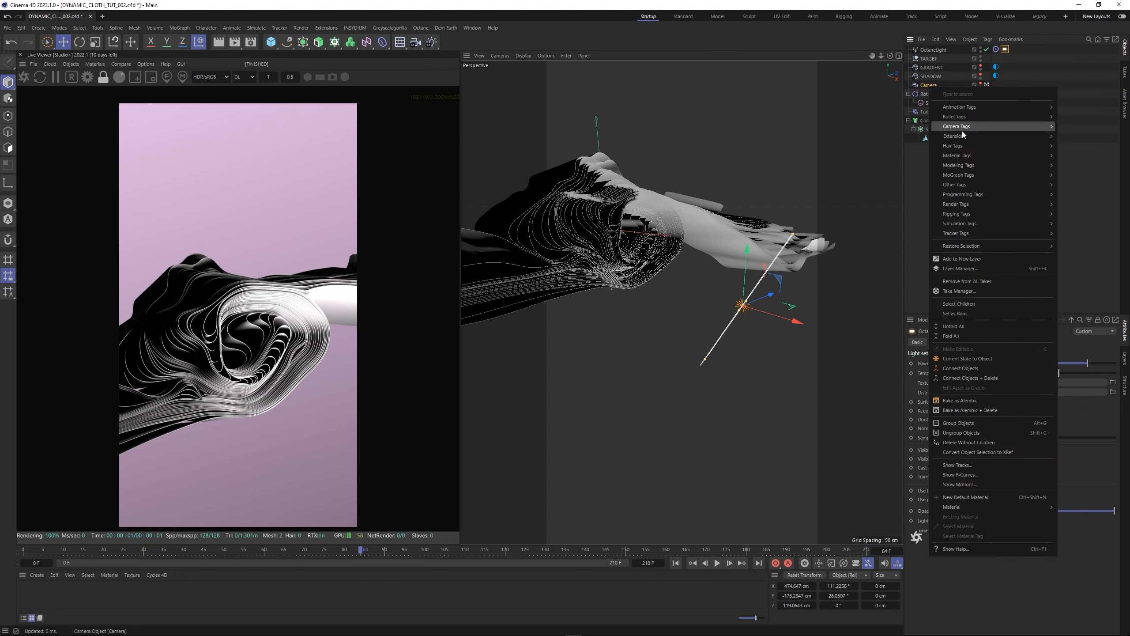
mouse_move(979, 136)
mouse_move(1098, 139)
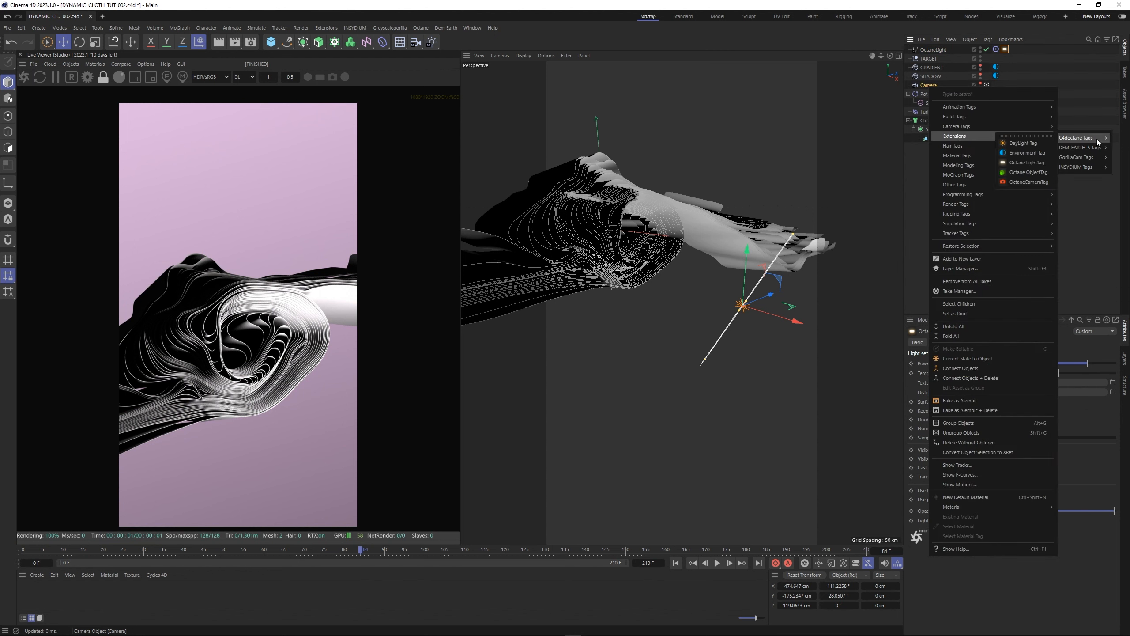
left_click(1027, 182)
left_click(1019, 345)
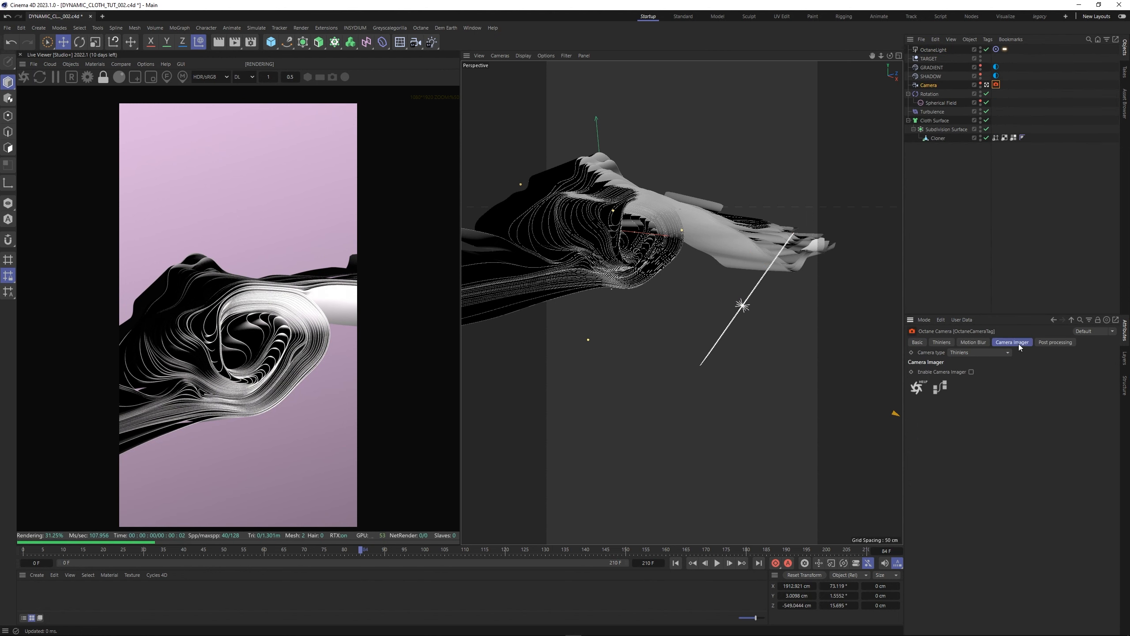
left_click(972, 372)
left_click(966, 383)
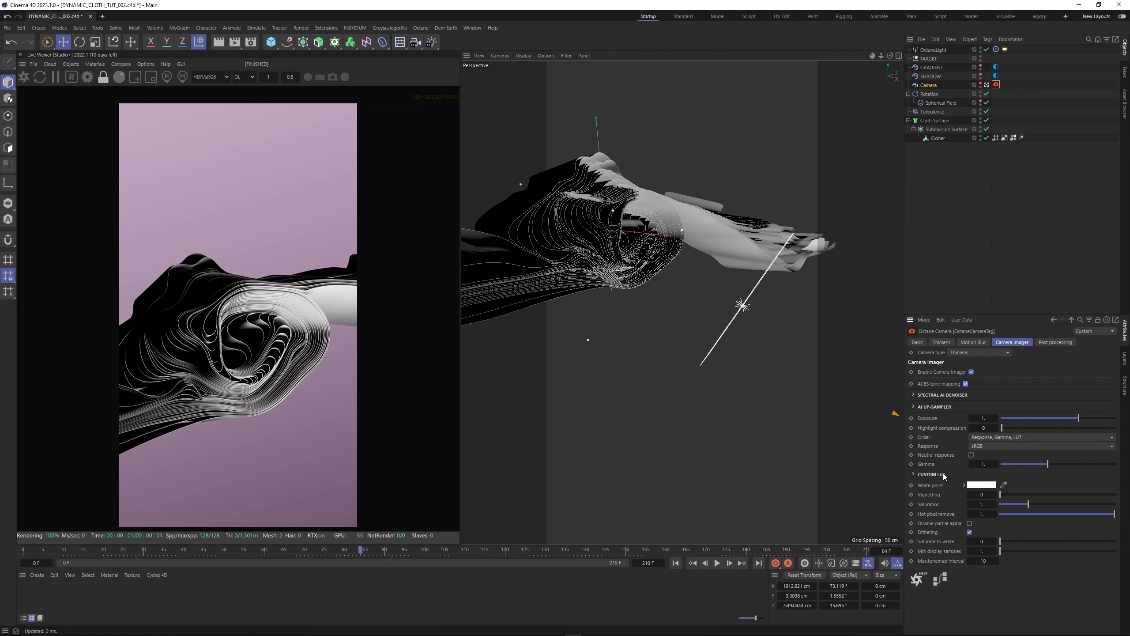
Raise the camera imager's exposure, with vignetting at about 0.3 and hot pixel removal at about 0.8
left_click_drag(1079, 422, 1088, 423)
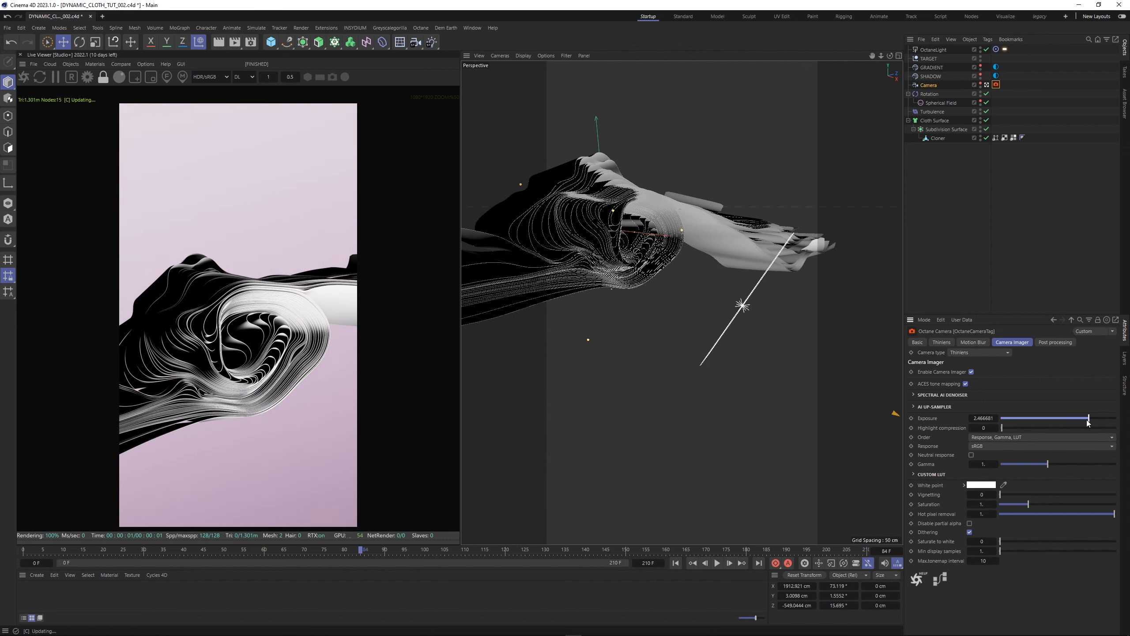
left_click_drag(1009, 498, 1033, 498)
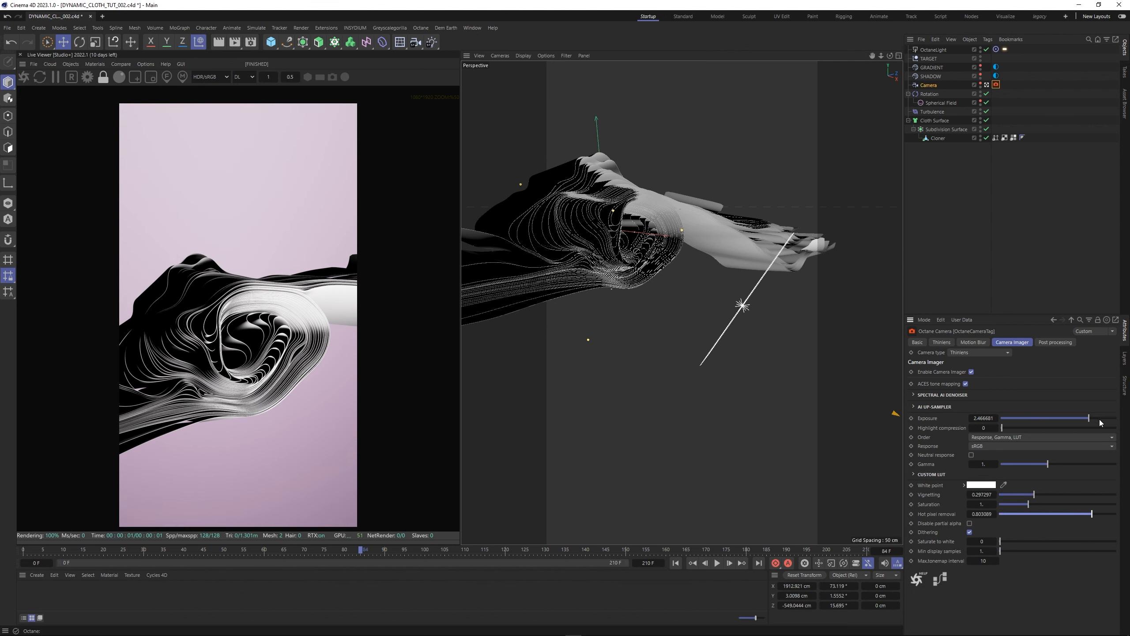
left_click_drag(1100, 422, 1086, 417)
Look through the scene camera and set its focal length to 200 mm
left_click(1091, 178)
left_click(987, 85)
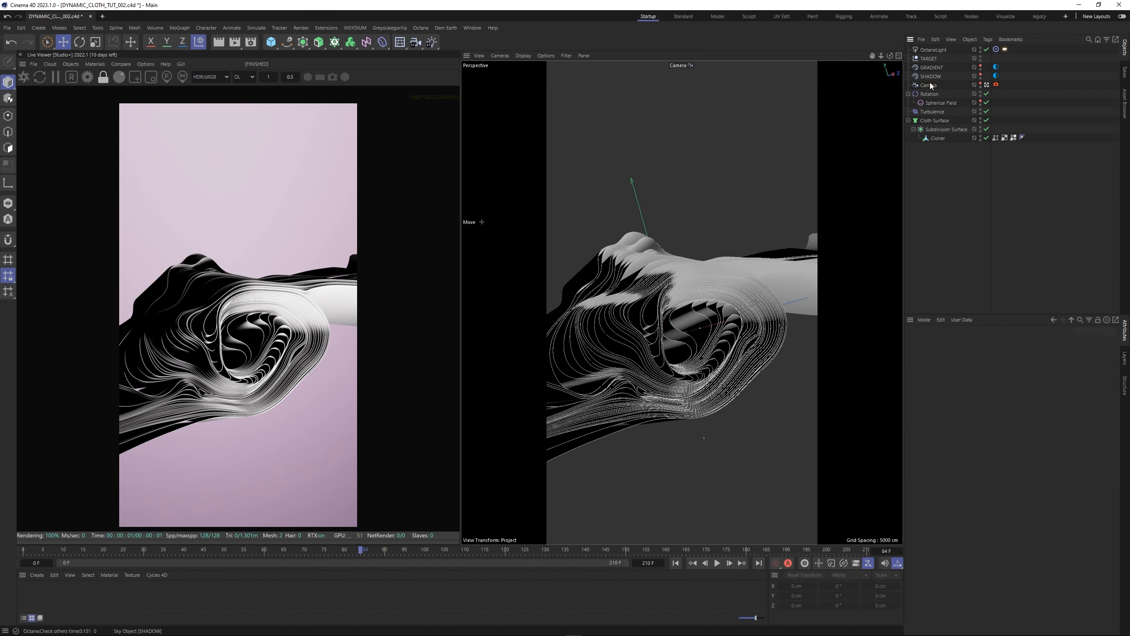
left_click(929, 85)
left_click_drag(666, 313, 677, 306, "alt")
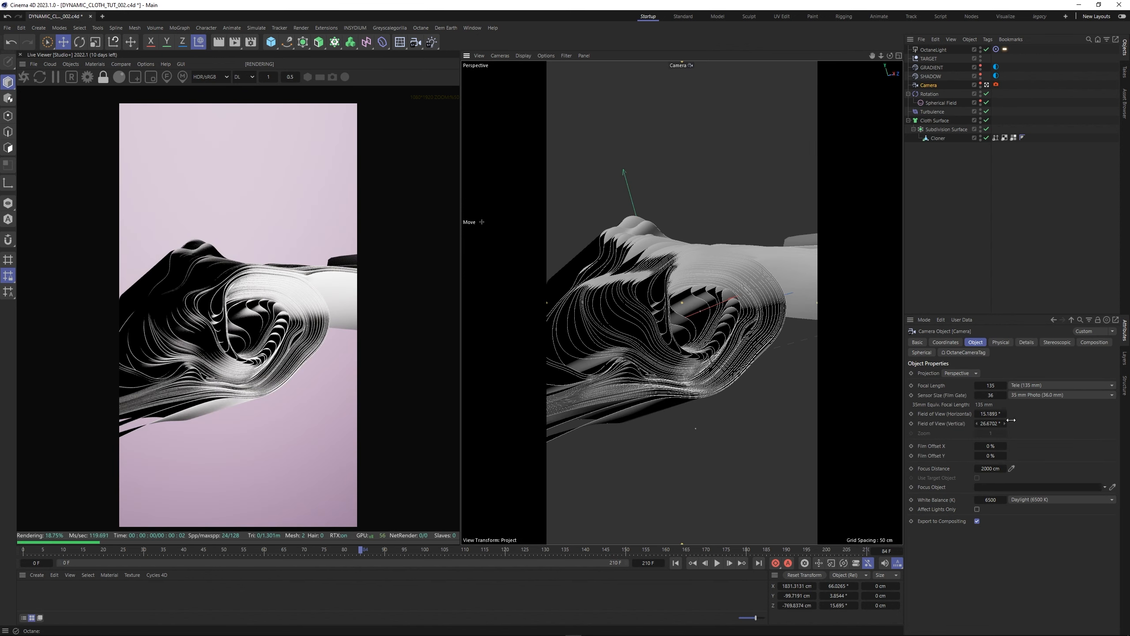
type("200")
key("Return")
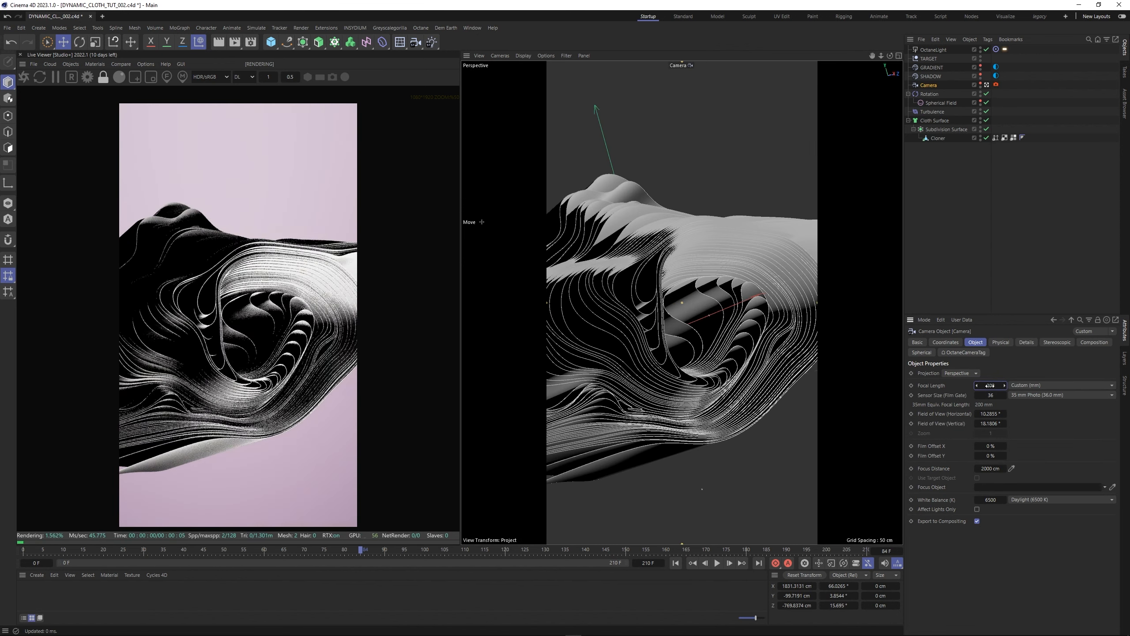
Reframe the camera from lower and farther back on the cloth's swirl, and save the project
left_click_drag(688, 338, 688, 269, "alt")
left_click_drag(700, 314, 700, 331, "alt")
middle_click_drag(699, 331, 703, 330, "alt")
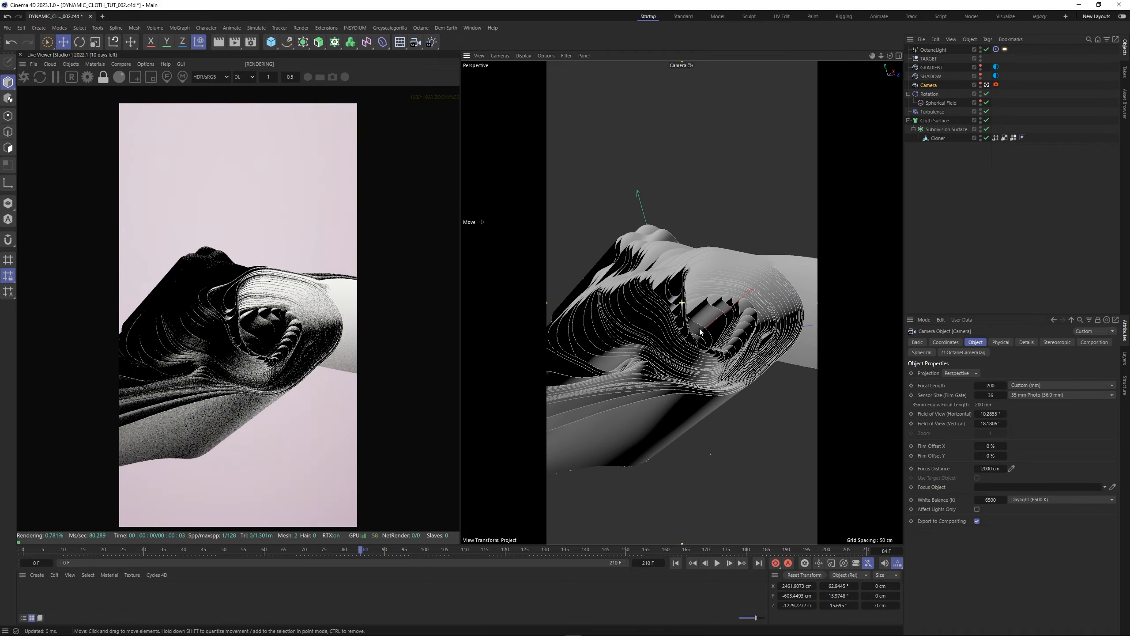
left_click(942, 203)
key("ctrl+s")
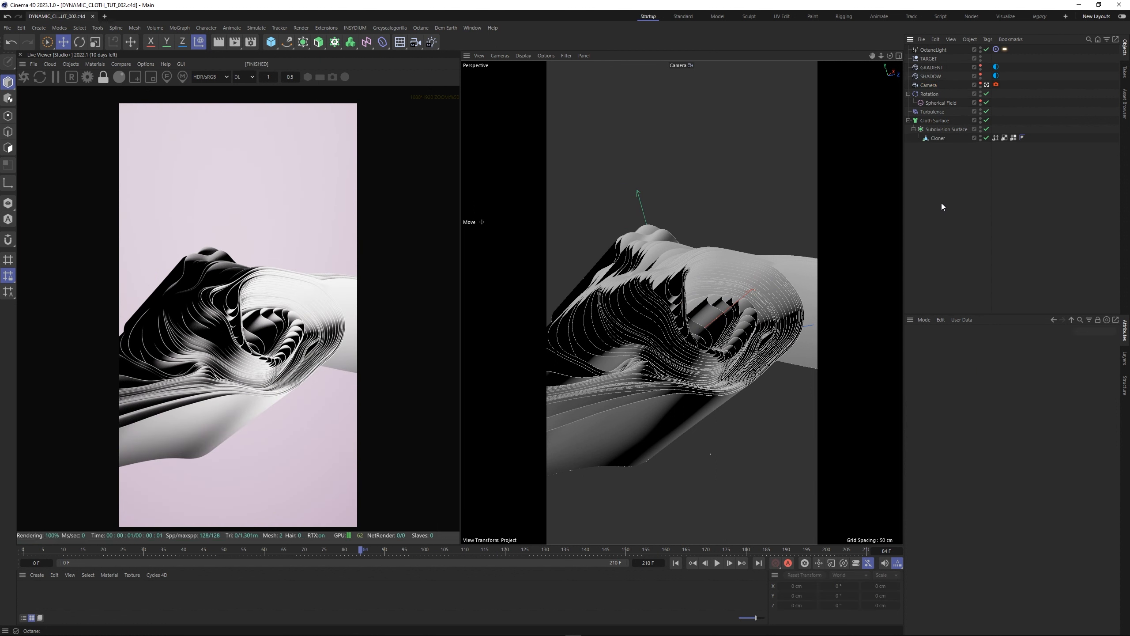
Set the SHADOW sky's RGB Spectrum colour value to 19 %
left_click(995, 79)
left_click(953, 402)
left_click_drag(1001, 406, 1000, 407)
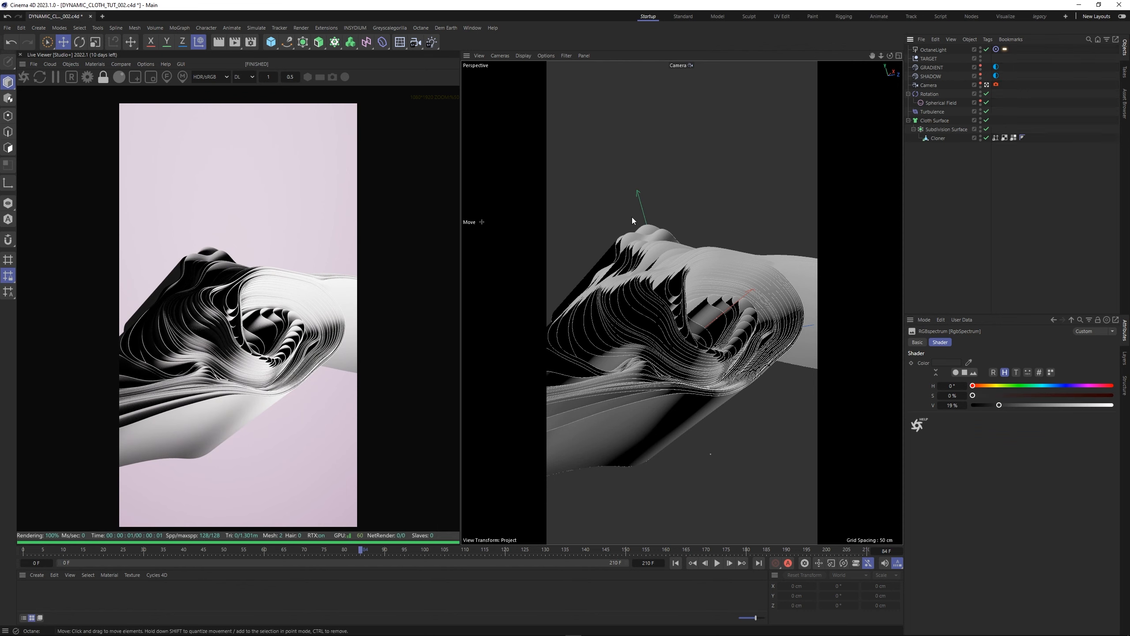
Create an Octane specular material and assign it to the Cloth Surface object
left_click(70, 65)
mouse_move(86, 63)
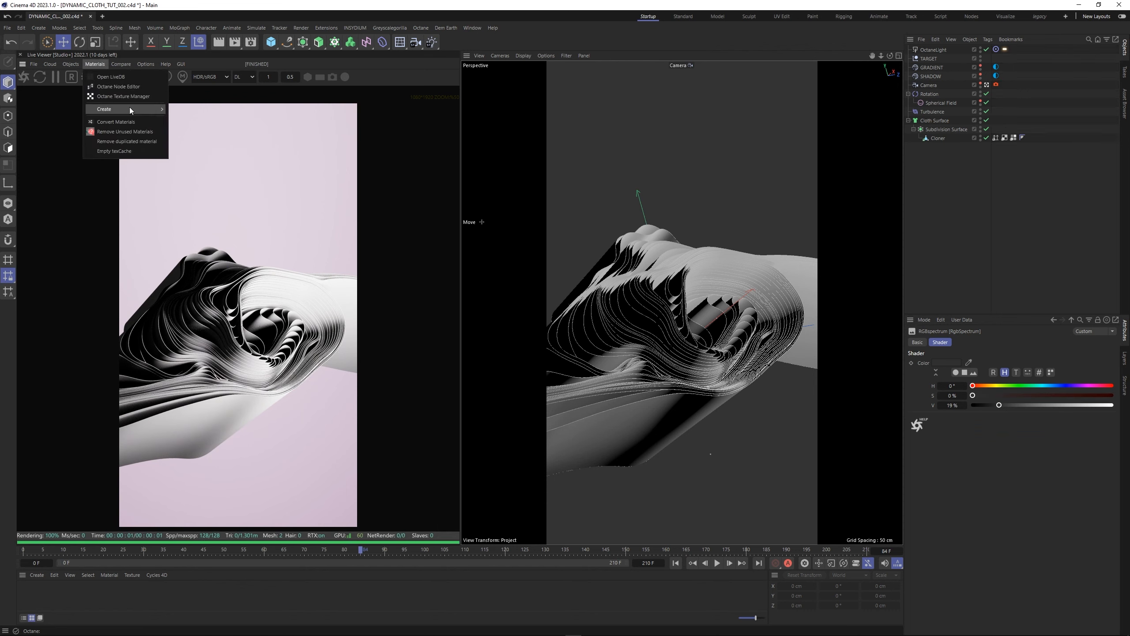
mouse_move(131, 110)
left_click(205, 132)
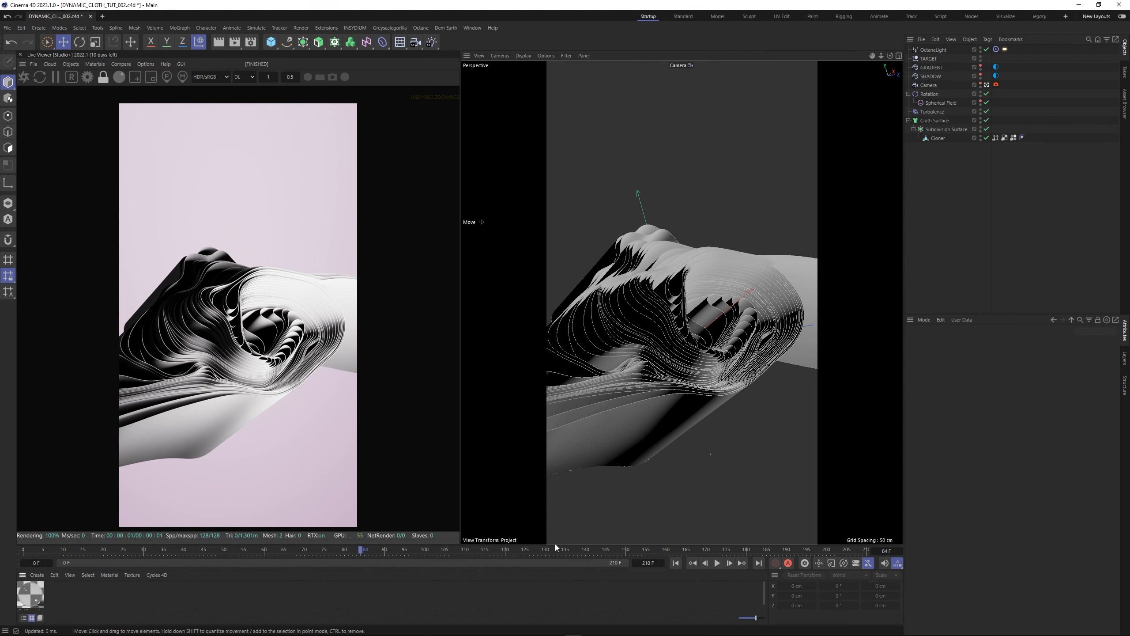
left_click_drag(557, 545, 557, 520)
left_click_drag(895, 214, 930, 123)
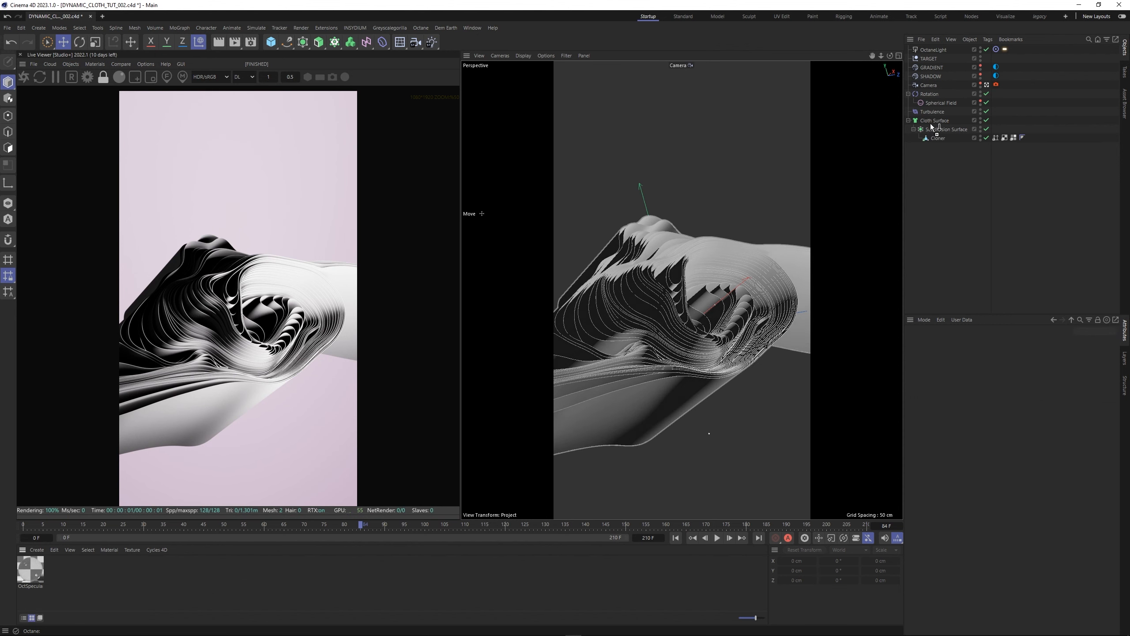
Open the specular material in an enlarged Octane Node Editor
left_click(94, 65)
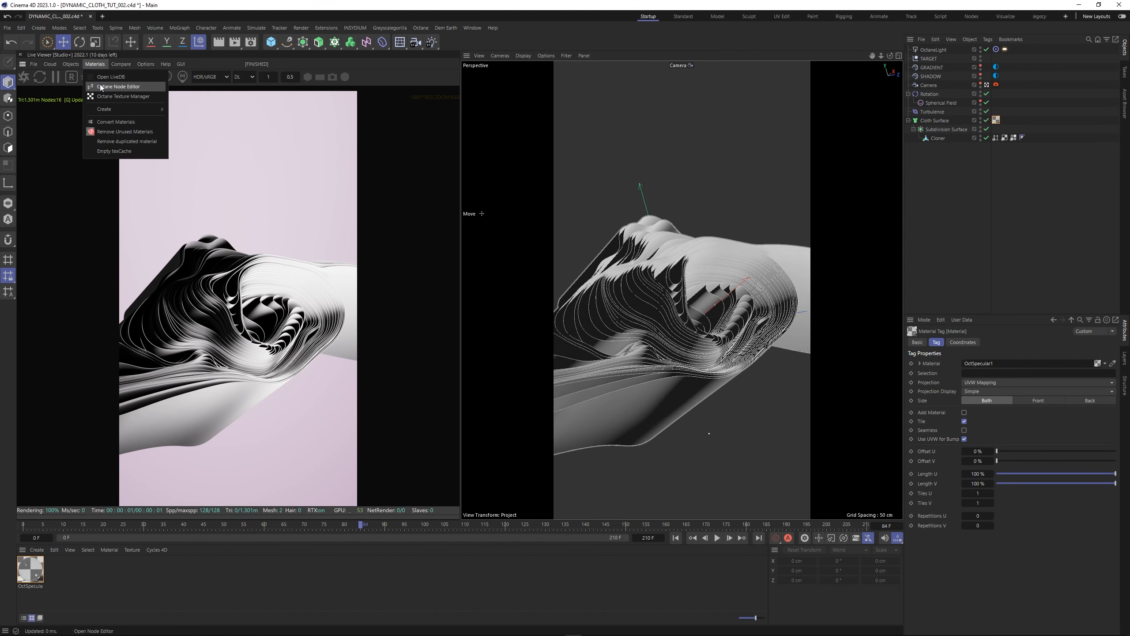
left_click(103, 88)
left_click_drag(384, 182, 702, 113)
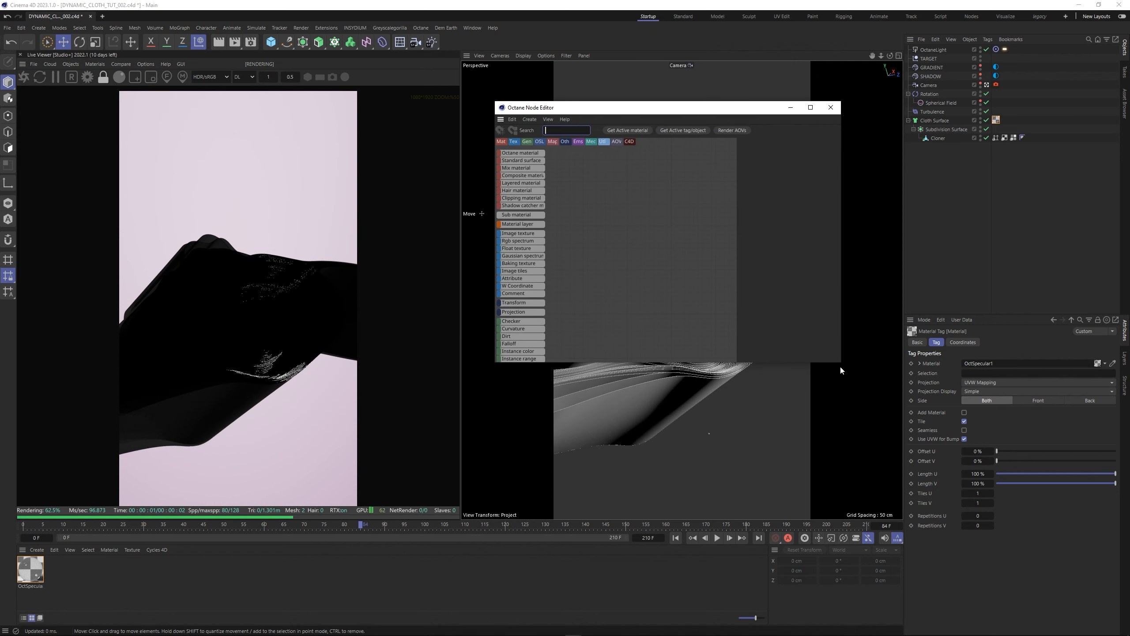
left_click_drag(841, 361, 1018, 543)
left_click(31, 568)
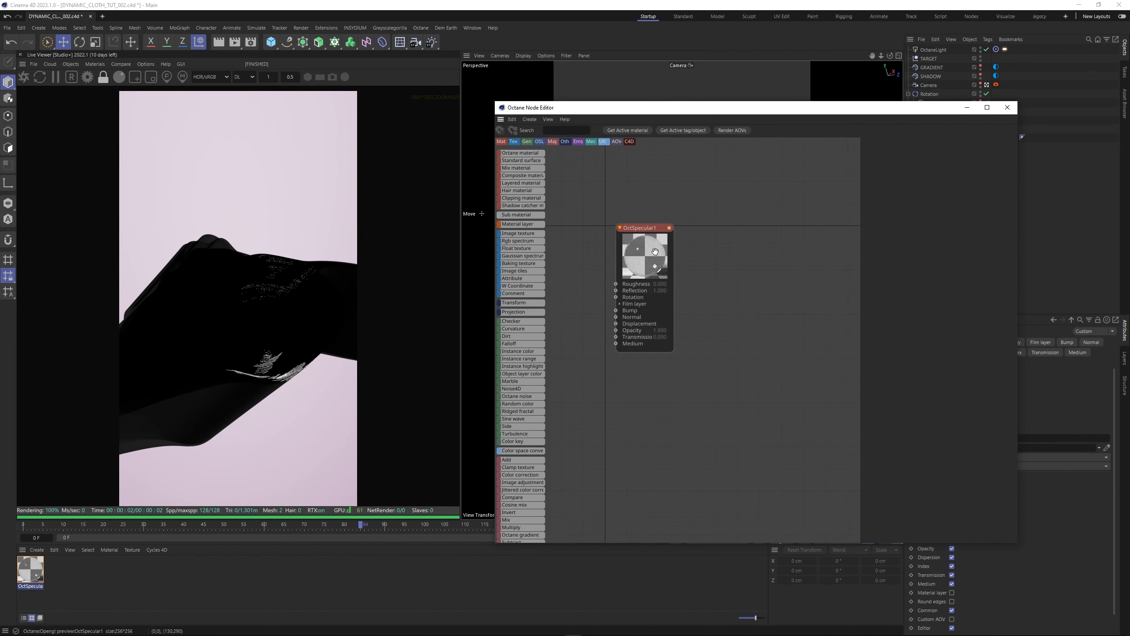
Add a Randomwalk medium node and connect it to the specular material's Medium input
scroll(522, 355, "down", 5)
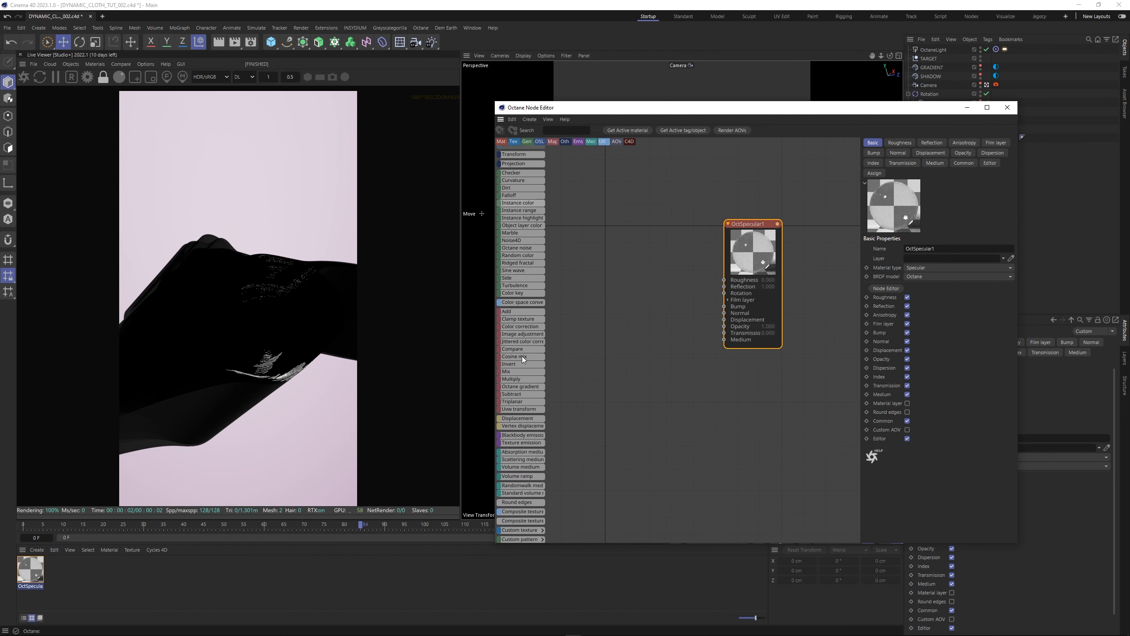
left_click_drag(653, 372, 695, 364)
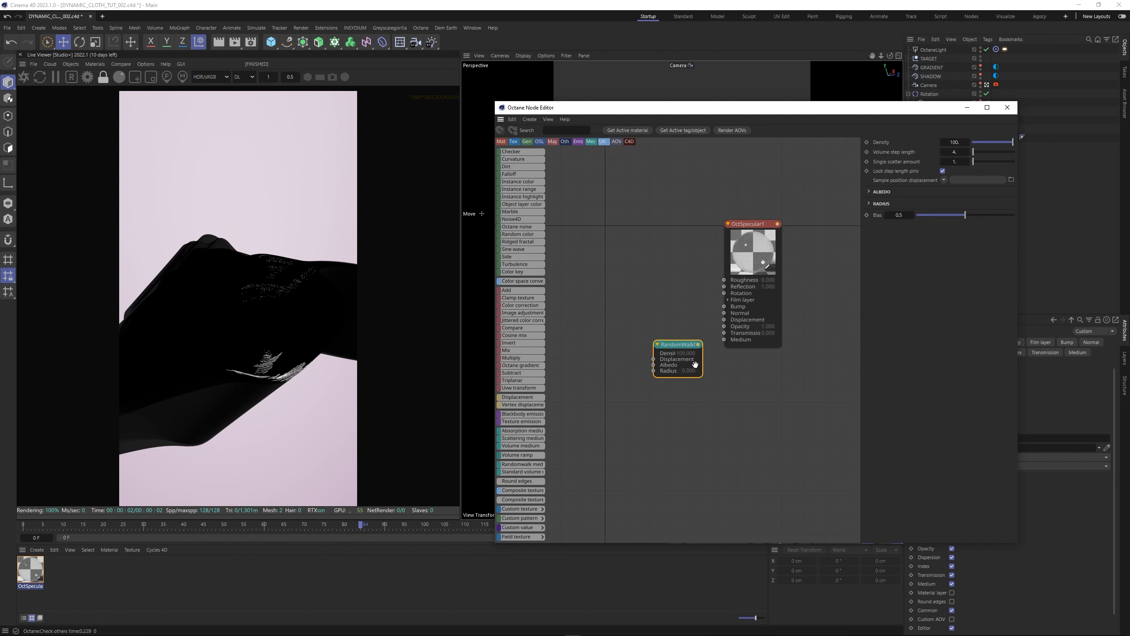
middle_click_drag(619, 298, 683, 282)
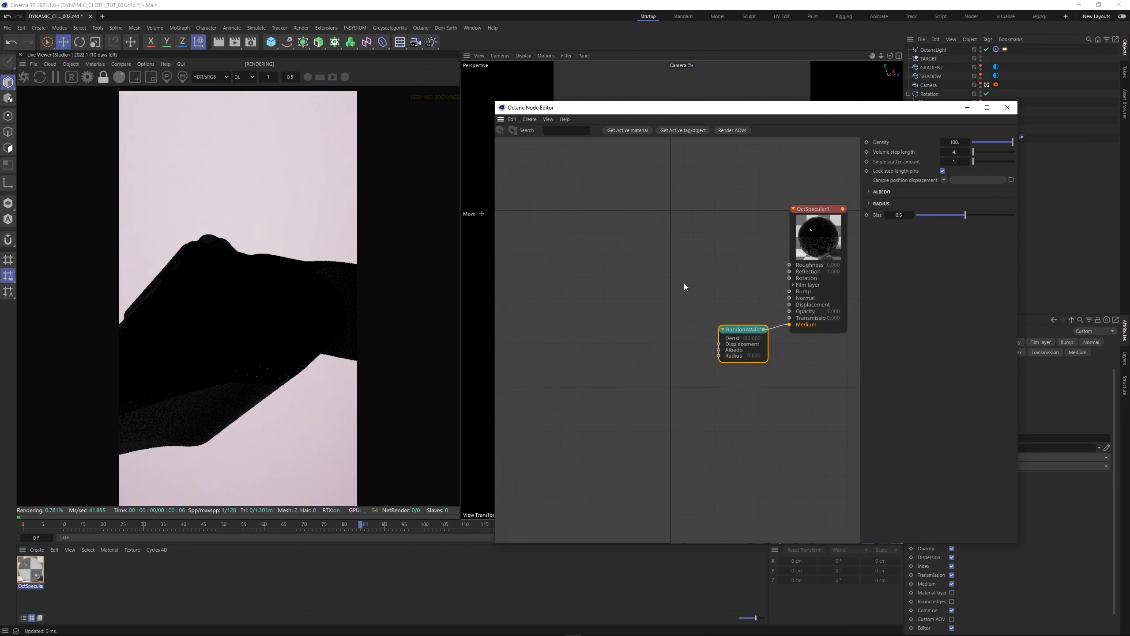
left_click_drag(744, 330, 716, 348)
Add an RGB Spectrum node with hue 304° and saturation 34 %, feeding the medium's Albedo and the material's Transmission
mouse_move(518, 253)
scroll(518, 253, "up", 3)
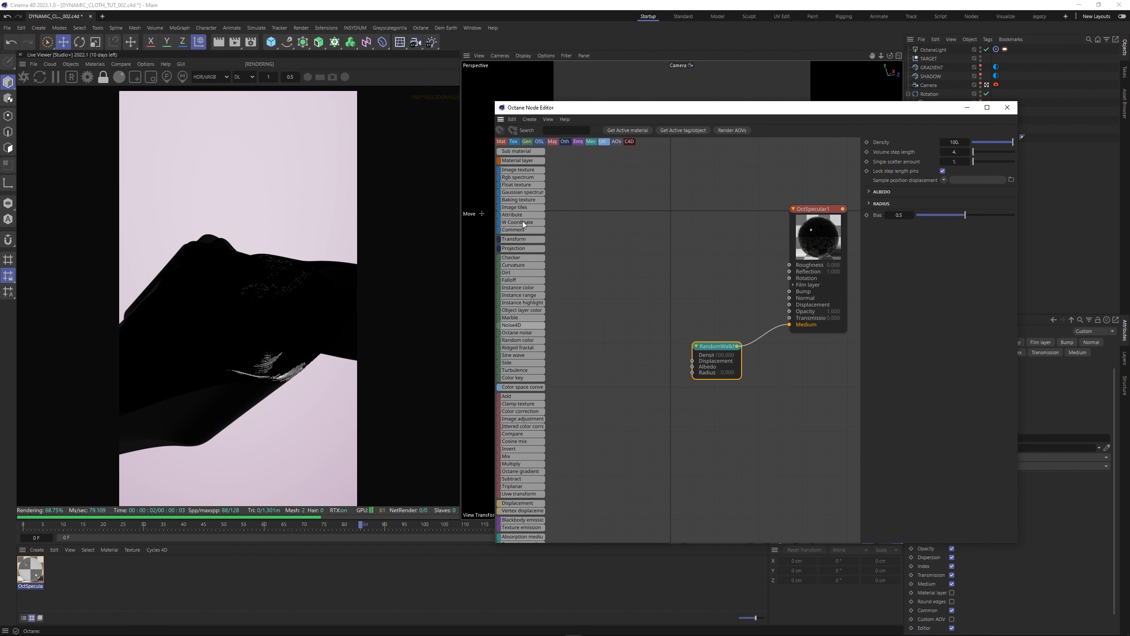
left_click_drag(519, 177, 689, 365)
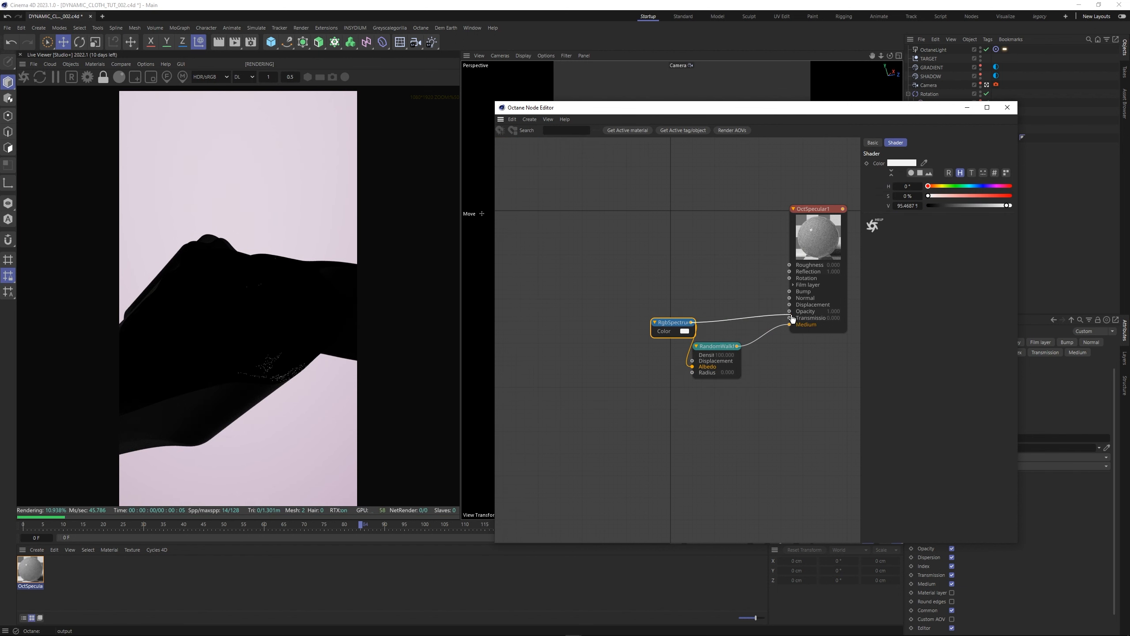
left_click_drag(793, 324, 790, 318)
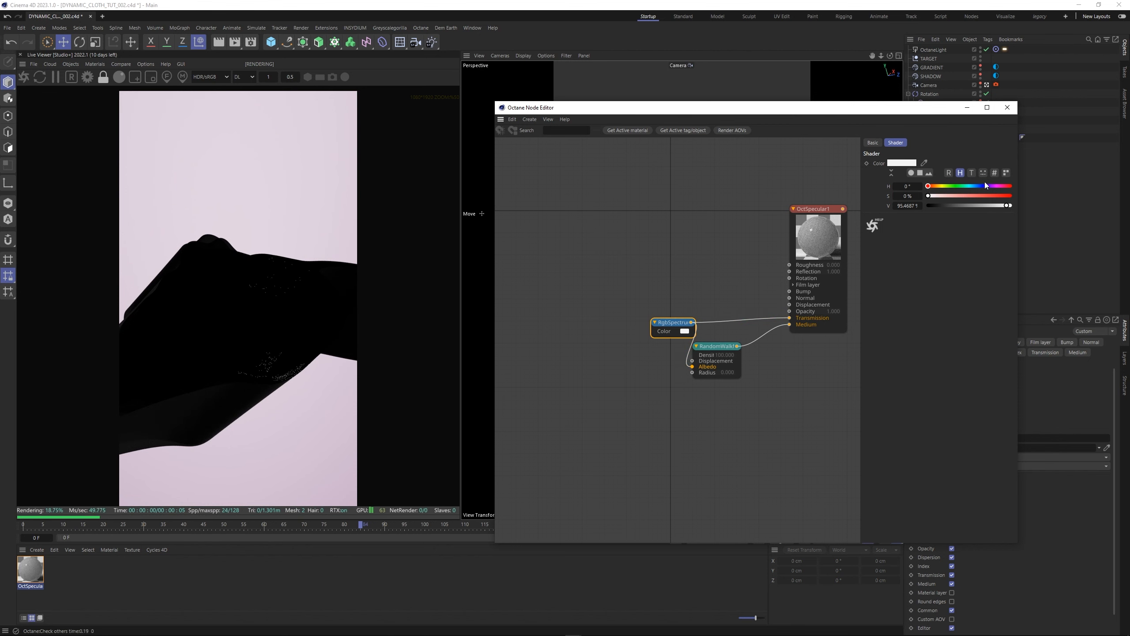
left_click(952, 196)
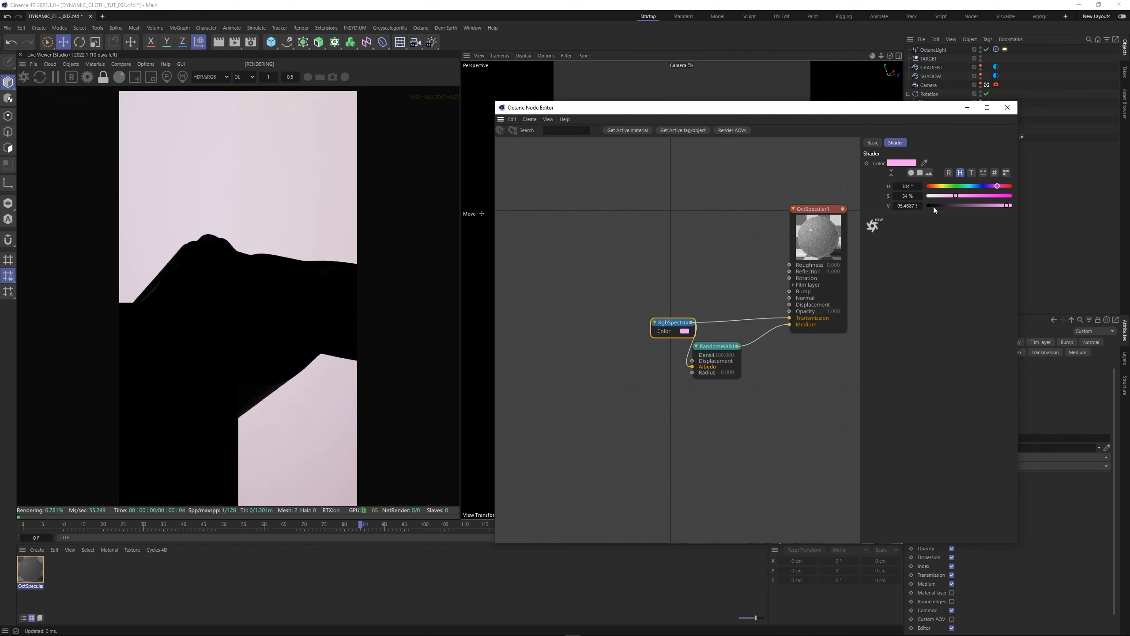
Raise the specular material's roughness and set its reflection to 0.07
left_click(820, 245)
left_click(900, 143)
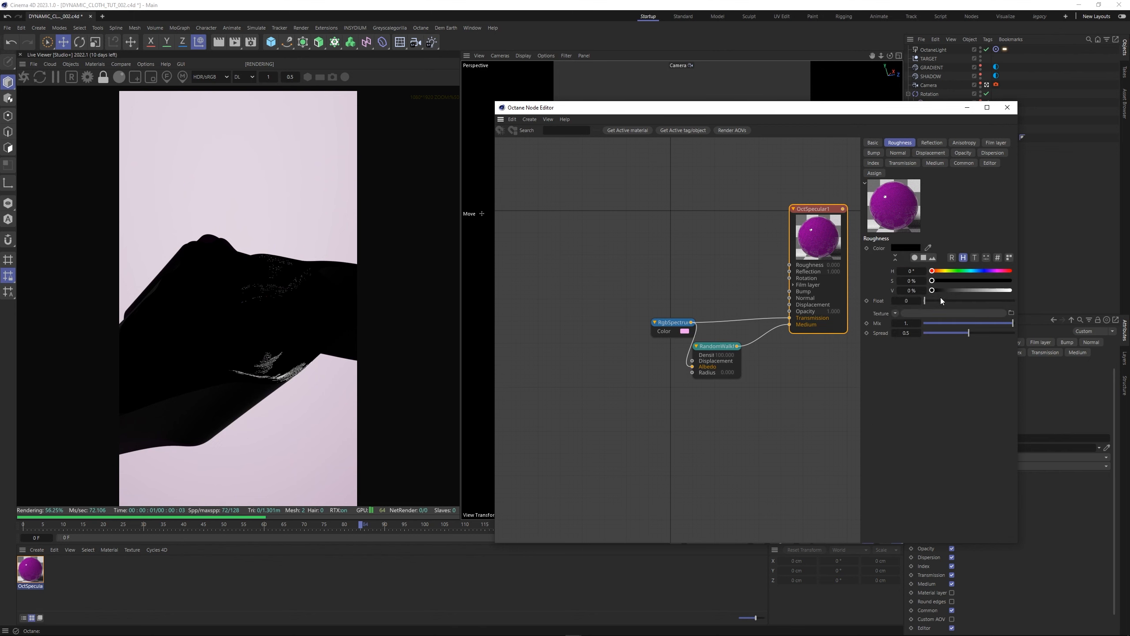
mouse_move(941, 301)
left_mouse_down()
mouse_move(998, 304)
mouse_move(931, 298)
left_mouse_up()
left_click(932, 142)
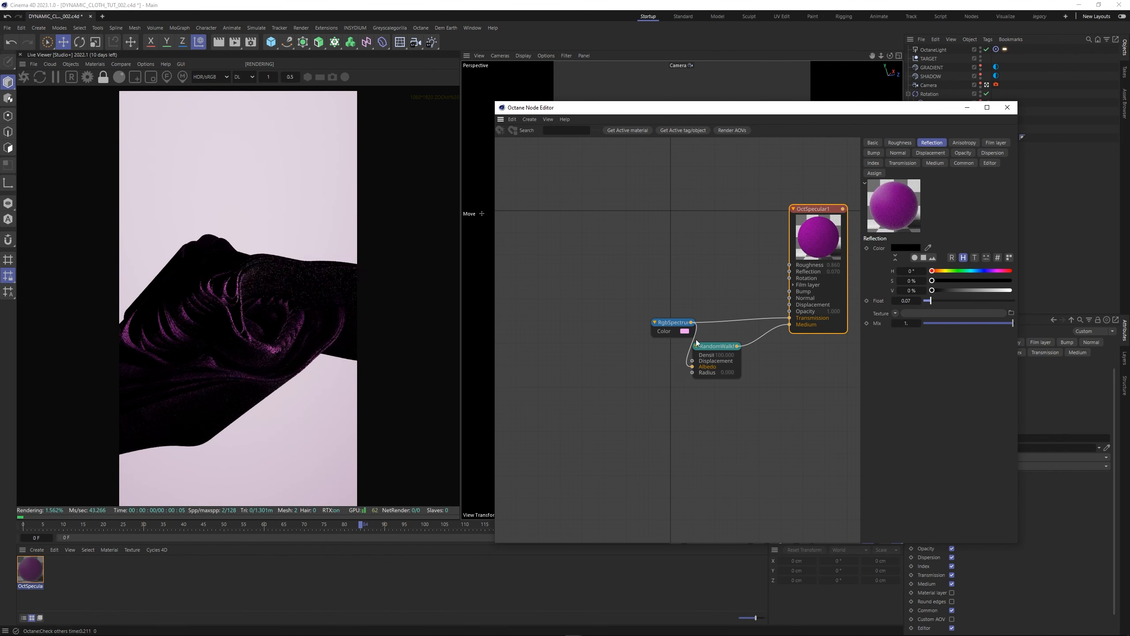
Shift the RGB Spectrum node aside and reduce its colour saturation to 9 %
left_click_drag(672, 322, 652, 326)
left_click_drag(943, 196, 936, 198)
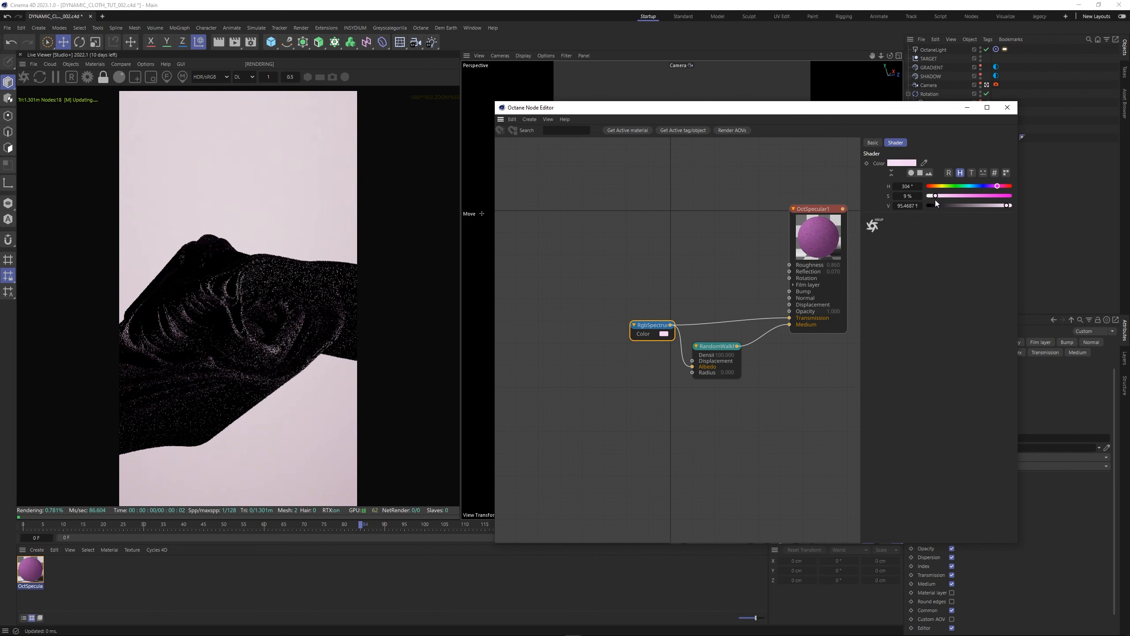
Lower the Randomwalk medium's density to about 33.3
left_click(717, 354)
left_click_drag(1007, 144, 988, 142)
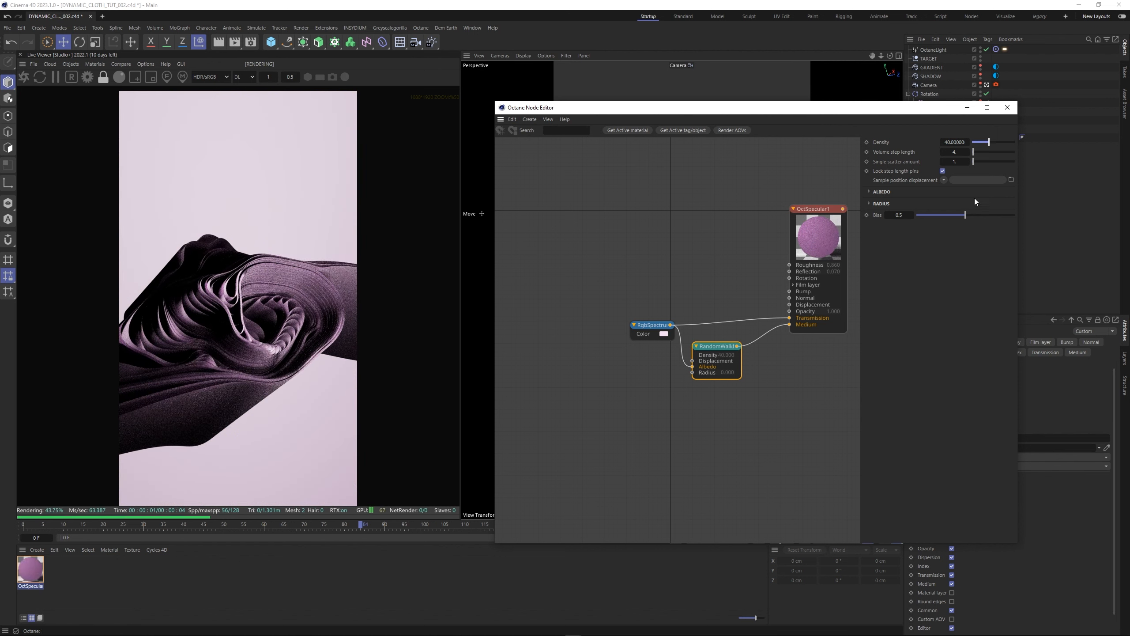
left_click_drag(986, 142, 987, 142)
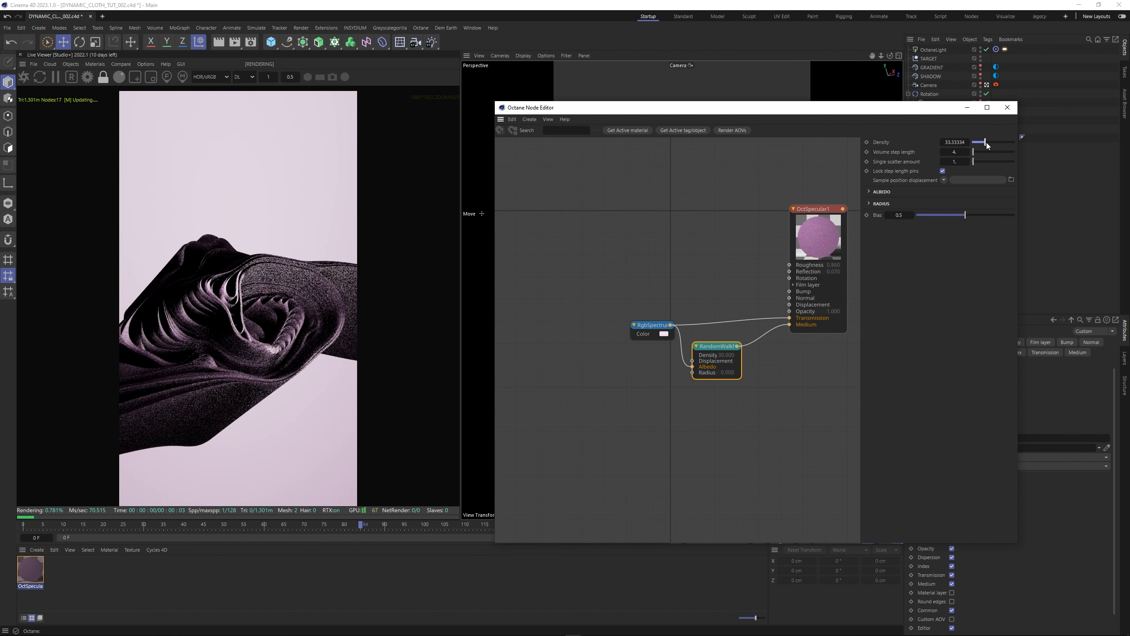
Enable Fake shadows on the specular material, view its Index settings and close the node editor
left_click(827, 246)
left_click(970, 164)
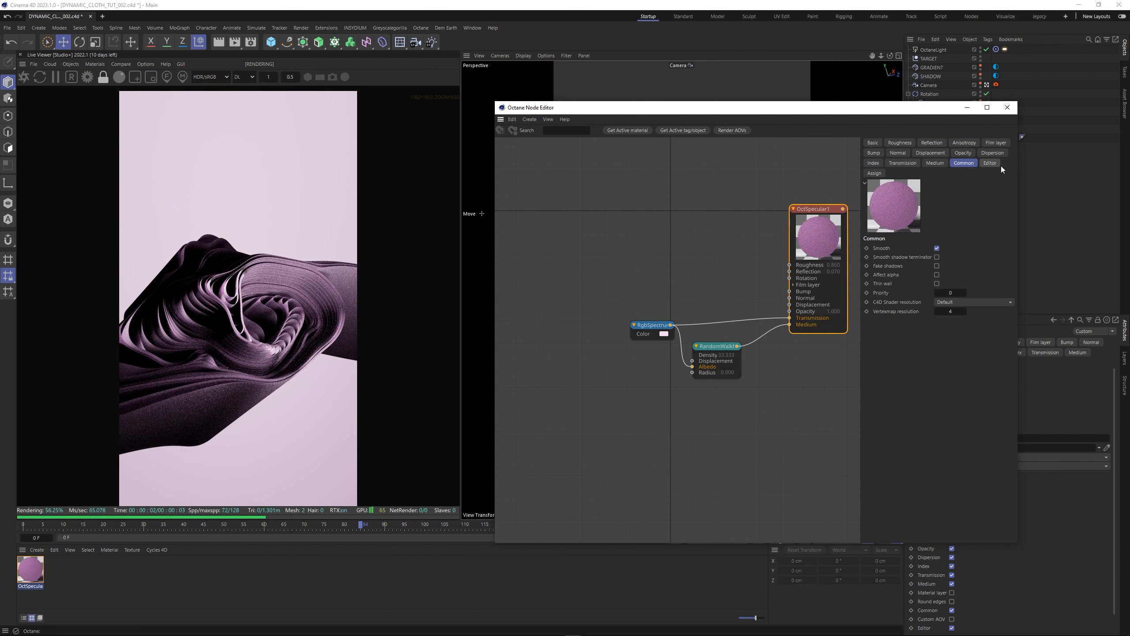
left_click(936, 266)
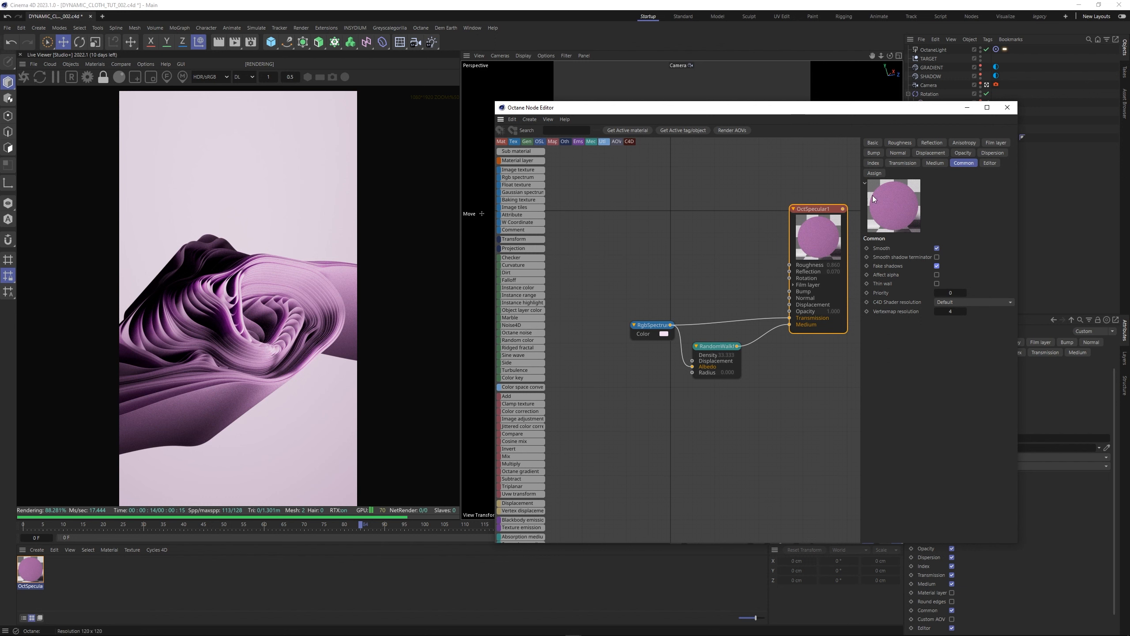
left_click(872, 163)
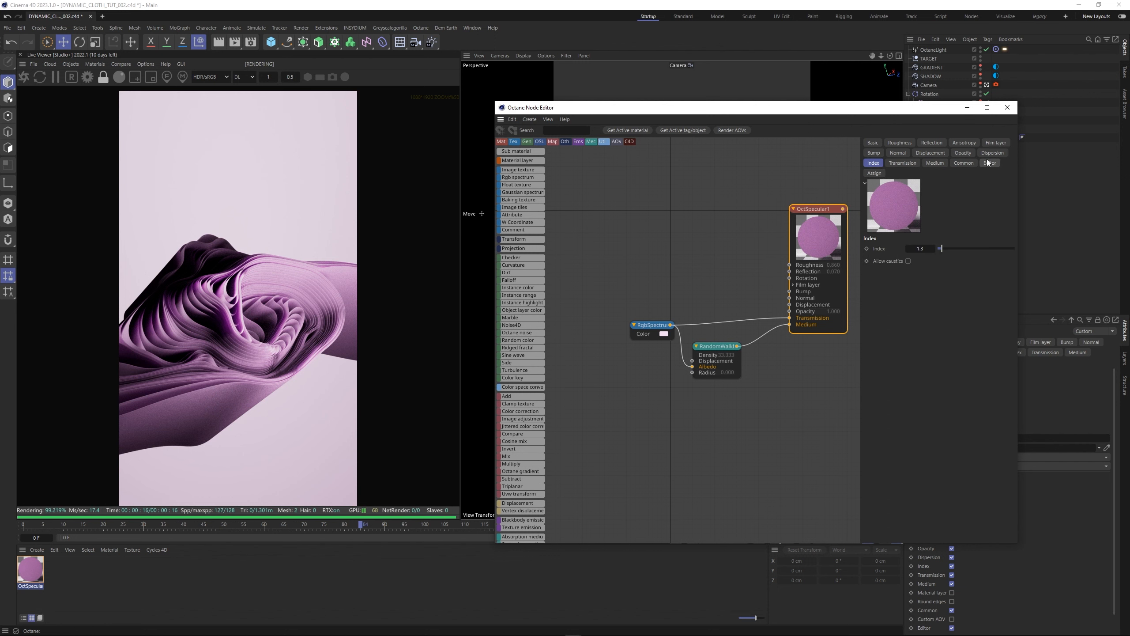
left_click(1007, 108)
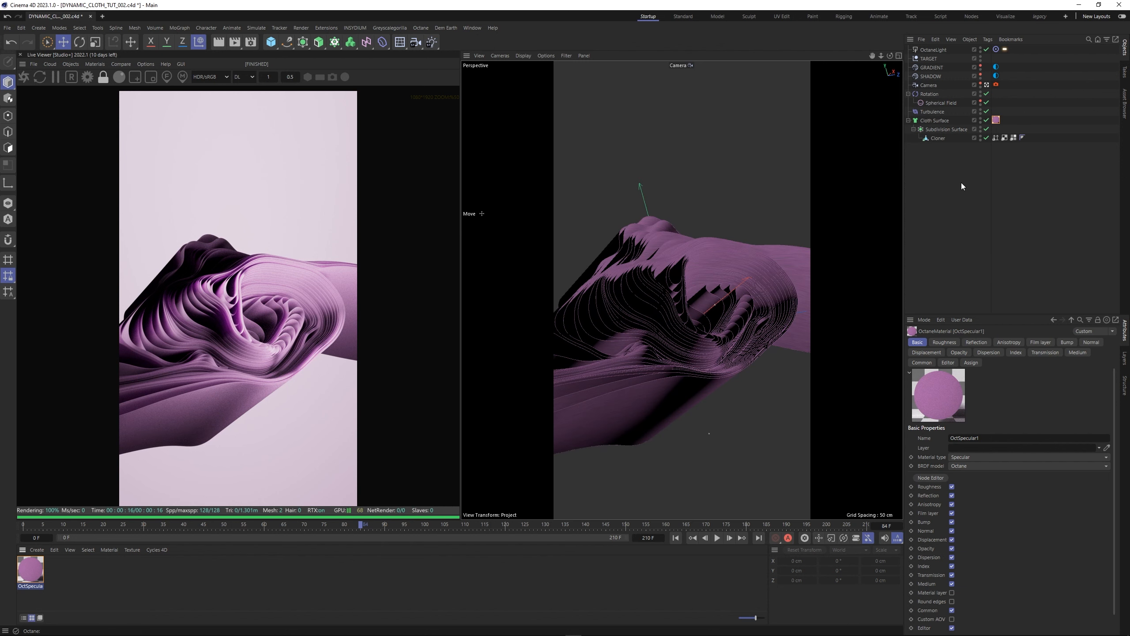
Leave the camera view and set the OctaneLight's sampling rate to 2048
left_click(934, 50)
left_click(986, 86)
mouse_move(640, 246)
left_mouse_down("alt")
mouse_move(630, 244)
mouse_move(640, 238)
left_mouse_up("alt")
left_click(1006, 49)
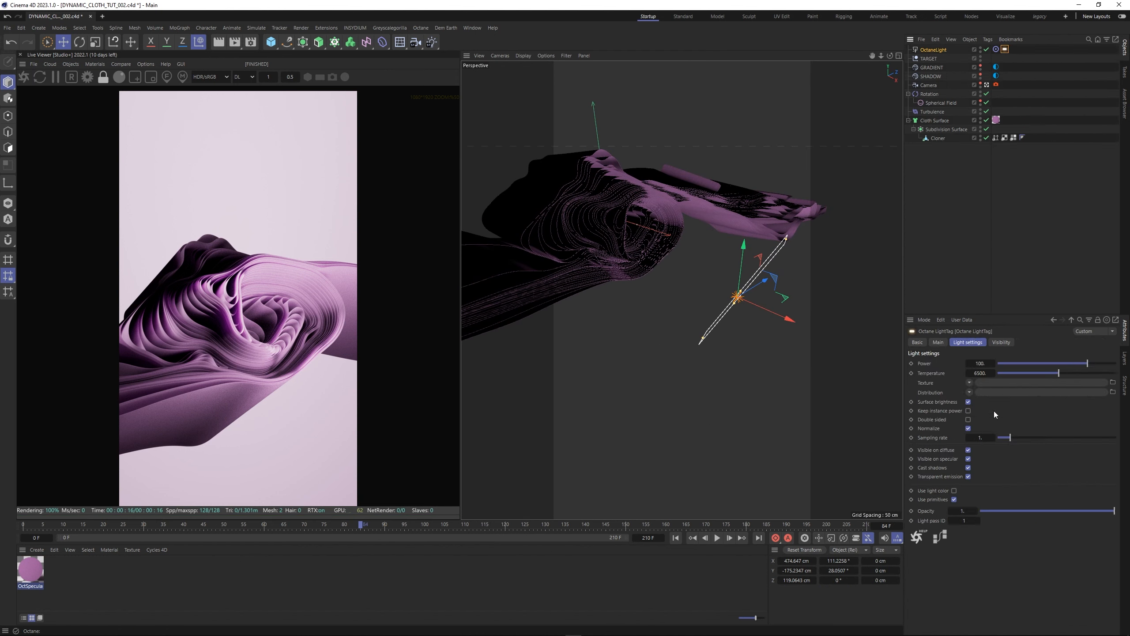
left_click(987, 437)
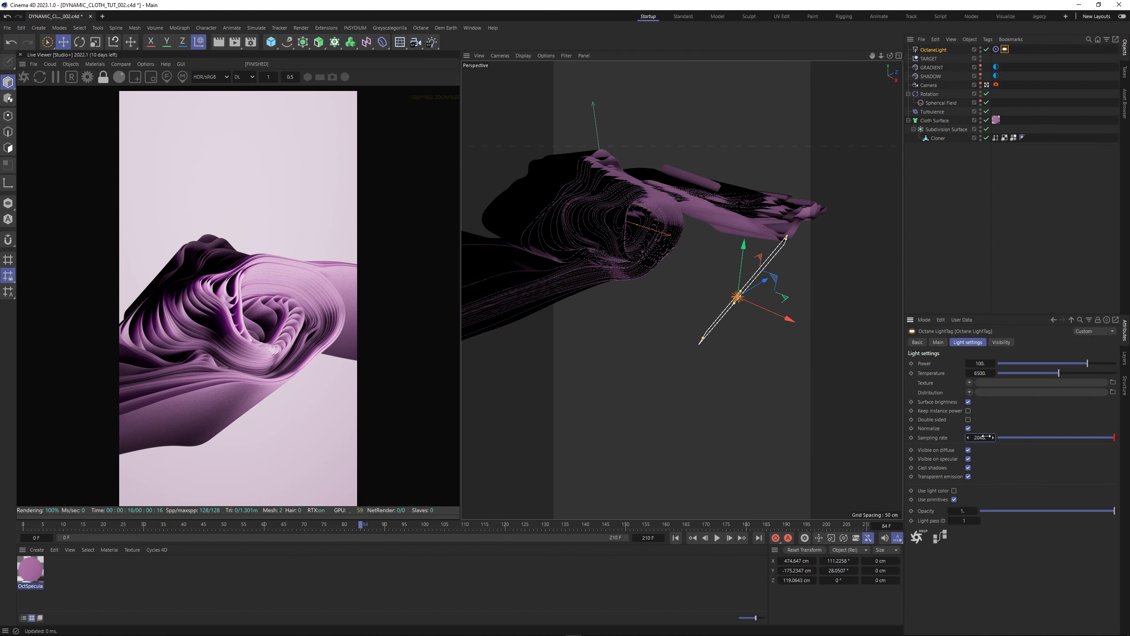
Reposition the area light beside the cloth at about X 592 cm, Y 77 cm and Z 301 cm
left_click_drag(790, 318, 762, 268)
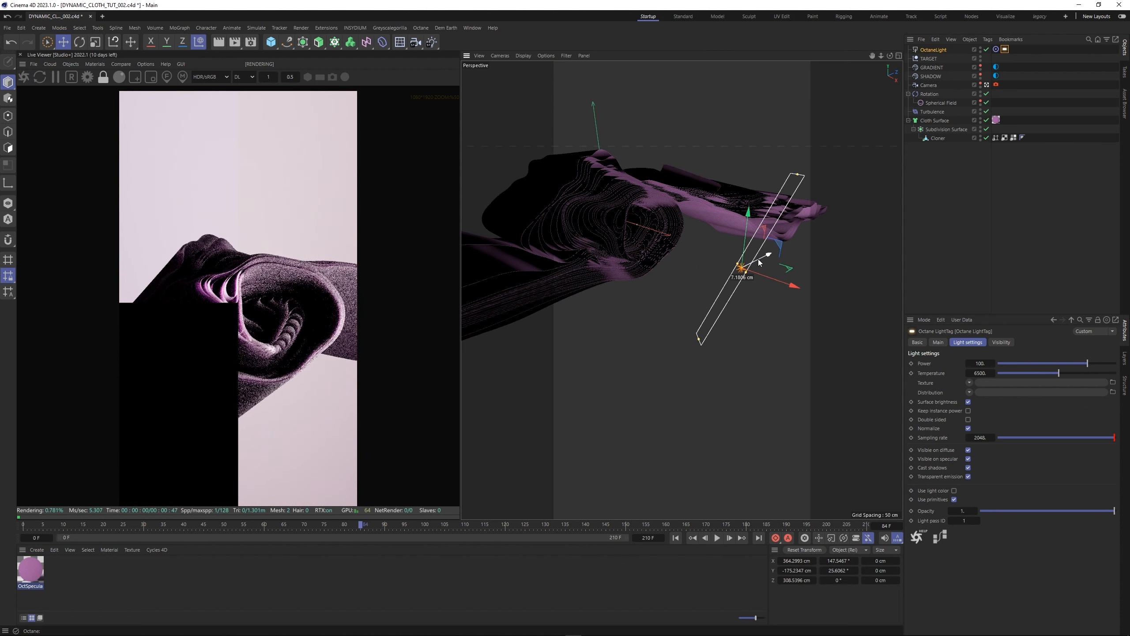
left_click_drag(763, 276, 821, 305)
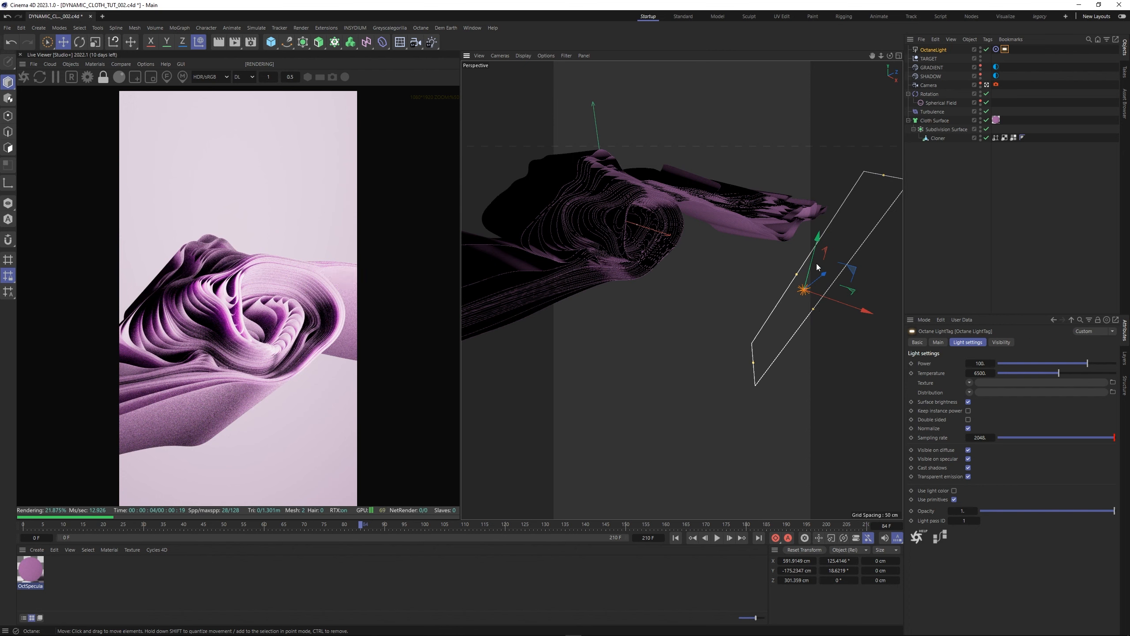
left_click_drag(816, 264, 795, 218)
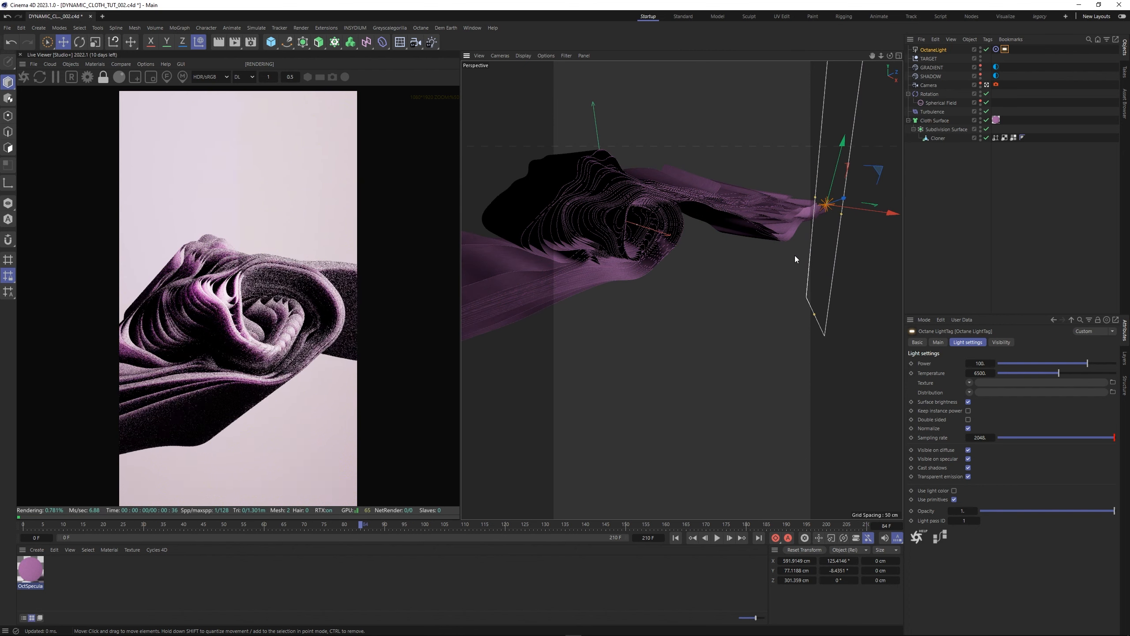
Set the SHADOW sky's RGB Spectrum colour value to 32 % and deselect the scene objects
left_click(998, 74)
left_click(1023, 379)
left_click(1022, 405)
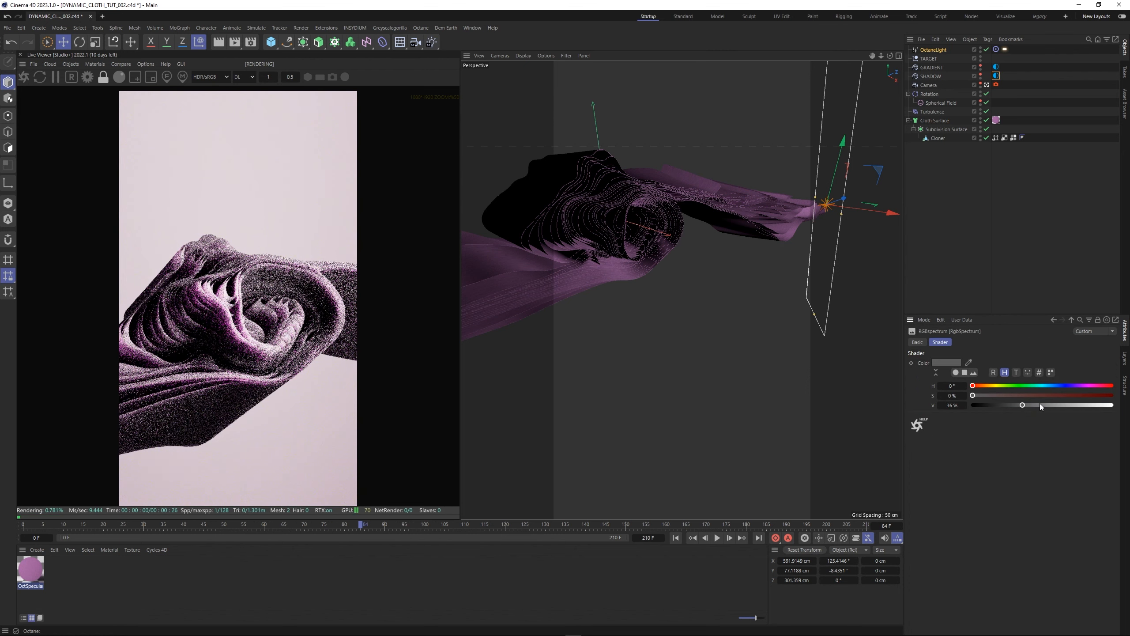
left_click_drag(1041, 406, 1018, 405)
left_click(1030, 184)
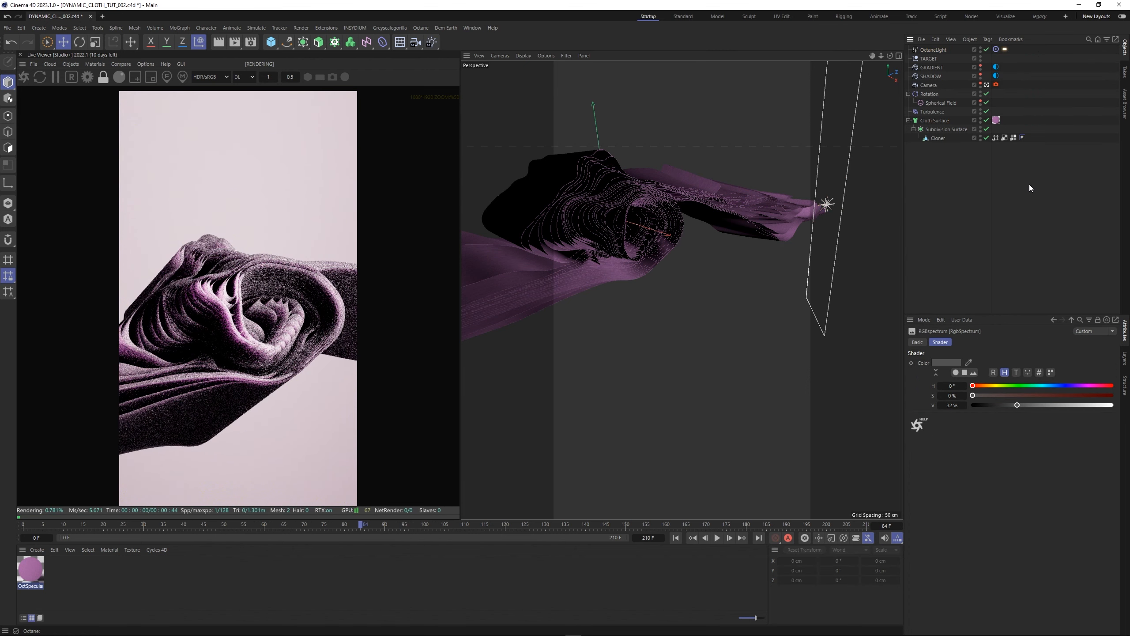
Return to the camera view and set the camera imager's saturation to about 1.33 and exposure to about 1.4
left_click(987, 85)
left_click(997, 85)
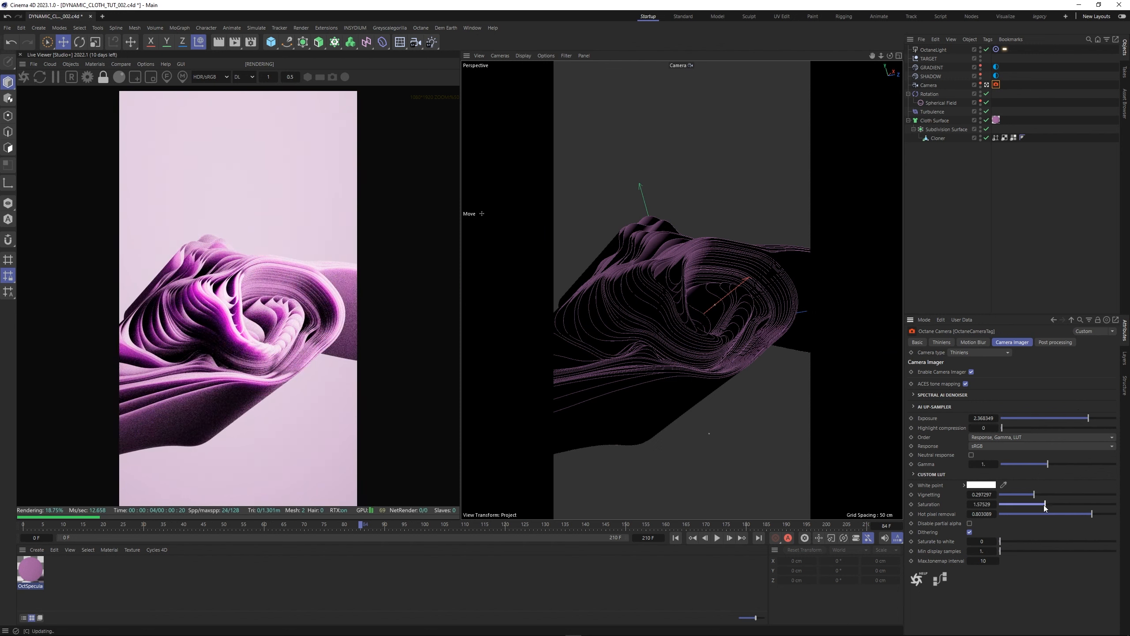
left_click_drag(1044, 505, 1039, 505)
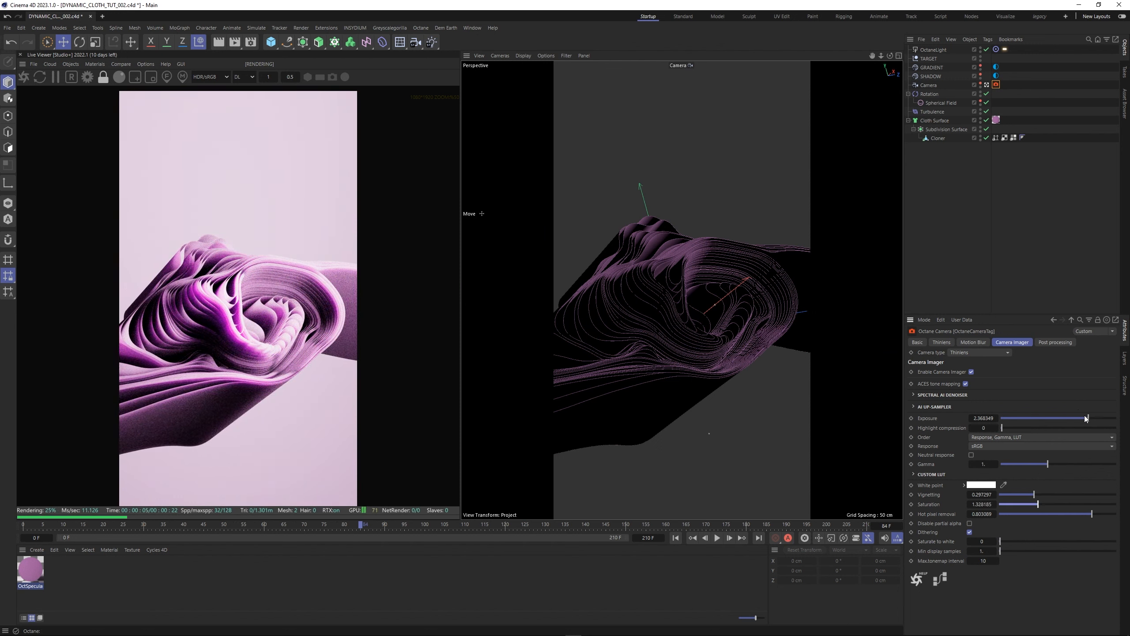
left_click_drag(1086, 419, 1083, 421)
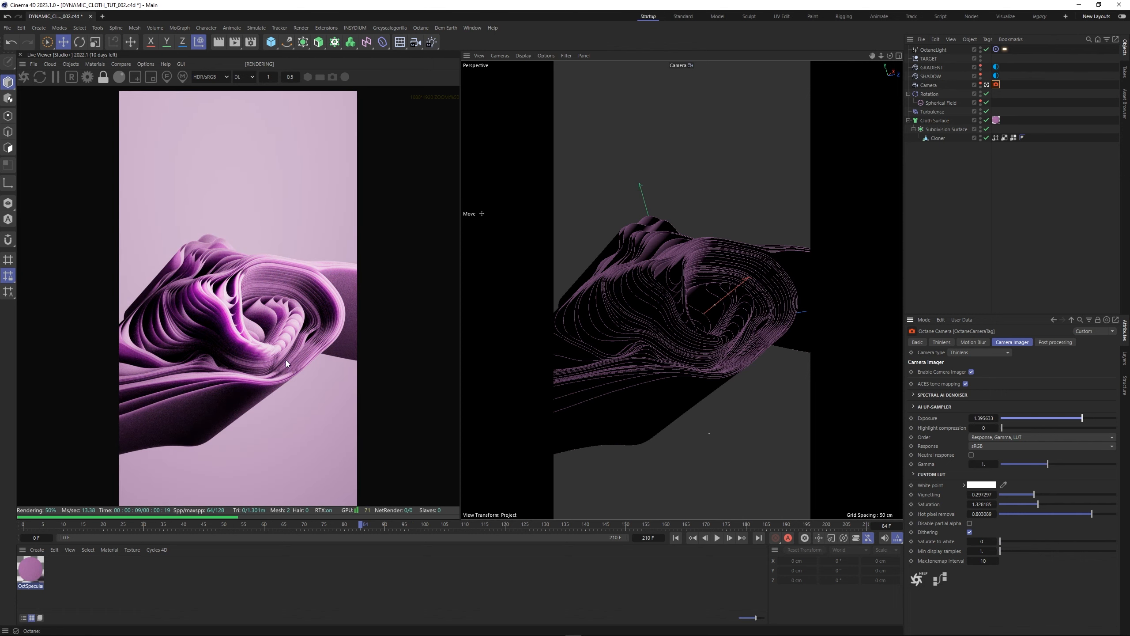
Reopen the specular material's node graph and raise the Randomwalk medium's density to about 65.6 while checking the render up close
scroll(234, 365, "up", 11)
middle_click_drag(298, 424, 229, 328)
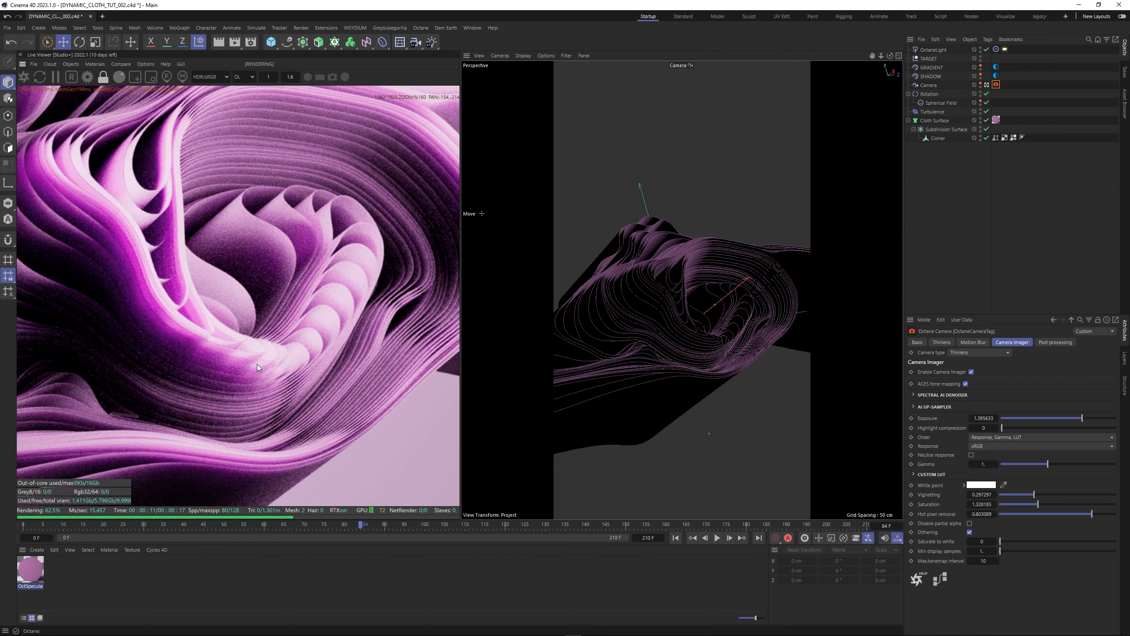
middle_click_drag(257, 365, 205, 350)
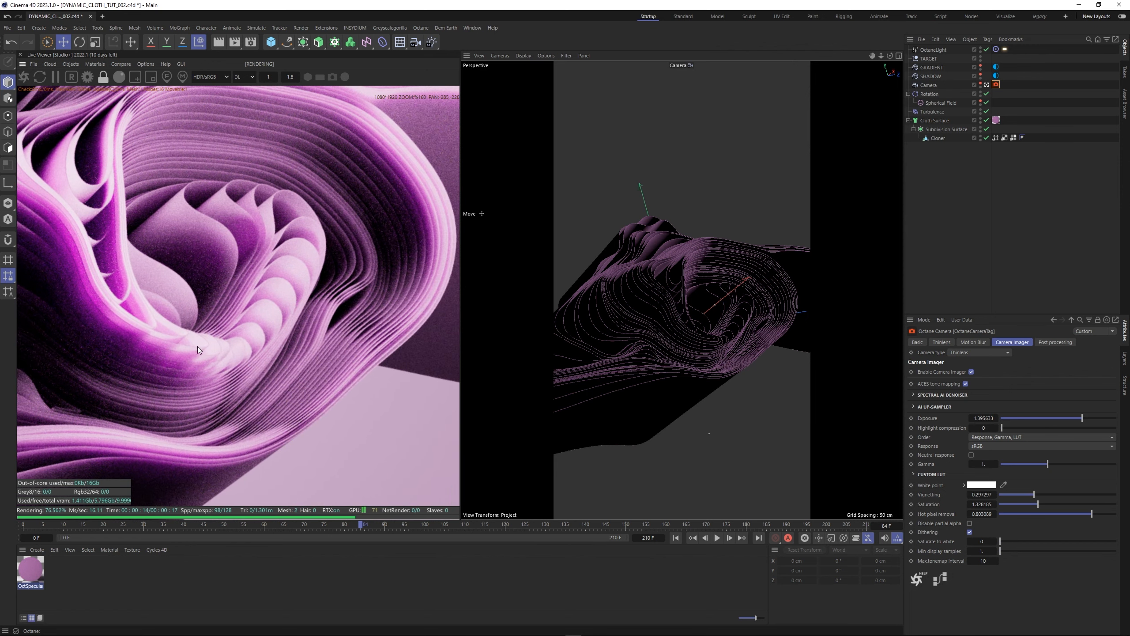
left_click(96, 62)
left_click(115, 95)
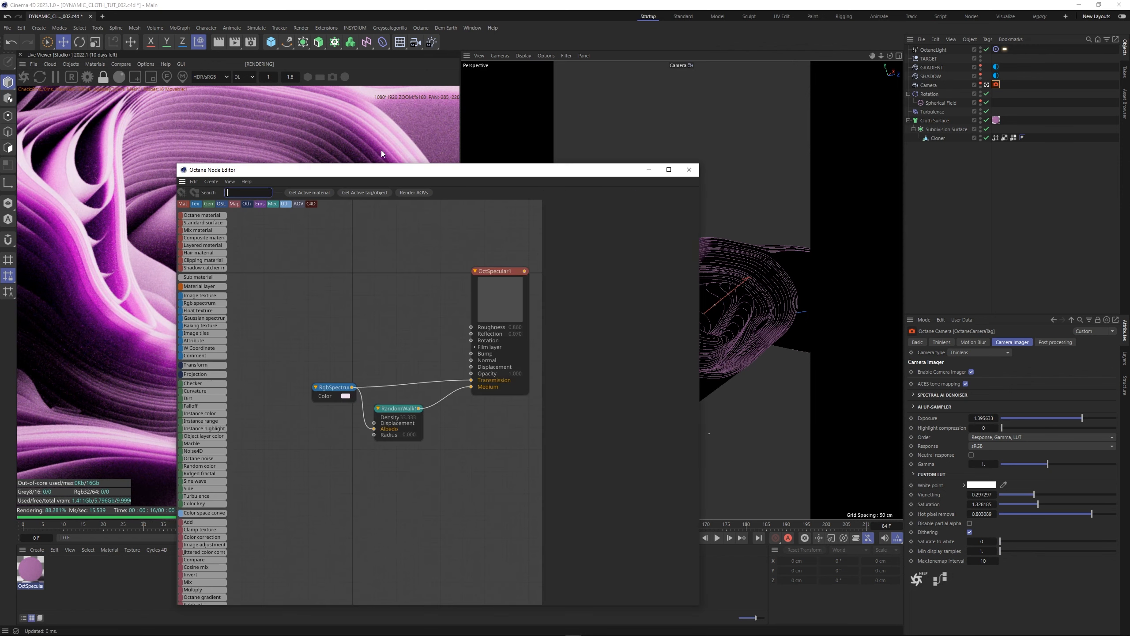
left_click_drag(426, 171, 752, 121)
left_click(731, 363)
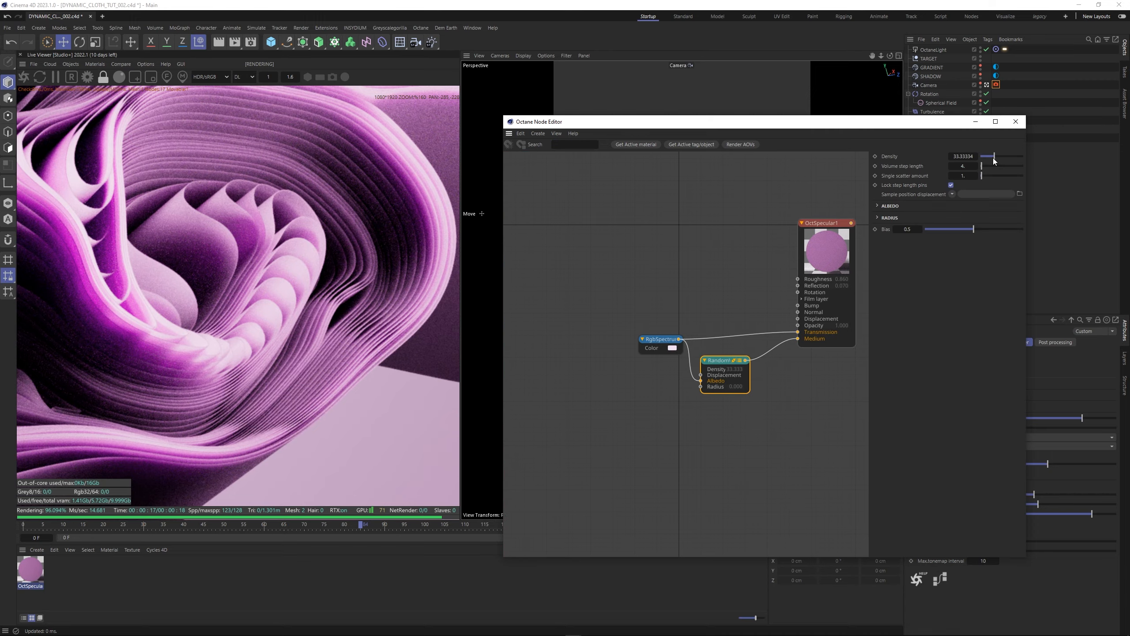
mouse_move(1001, 157)
left_mouse_down()
mouse_move(1020, 158)
mouse_move(1005, 159)
left_mouse_up()
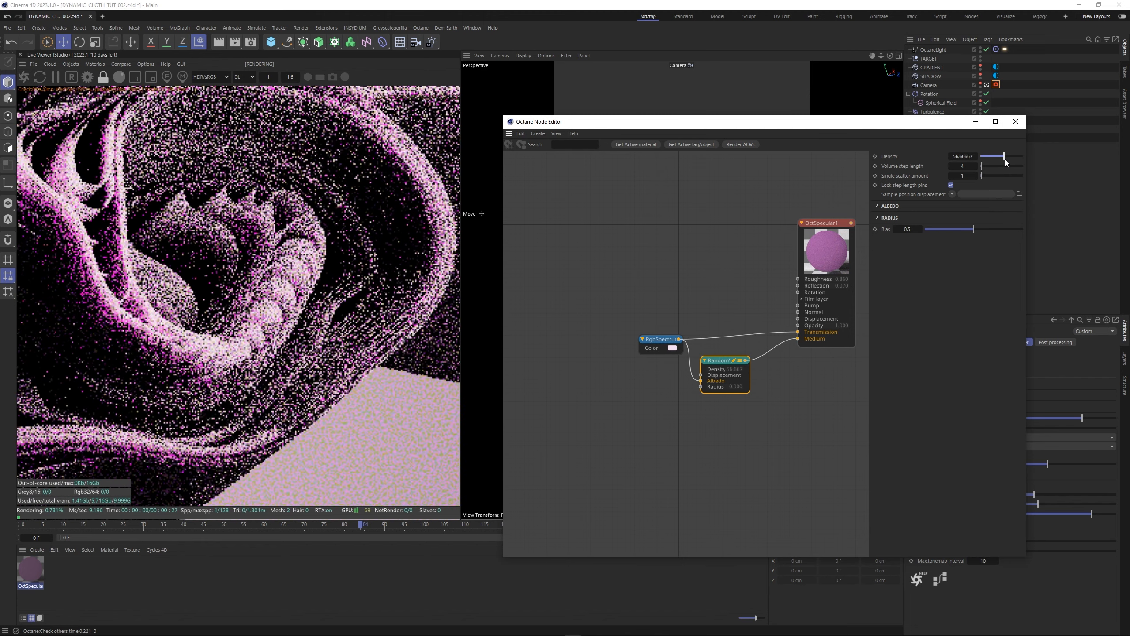
Try Fake shadows off and a Randomwalk density of about 17.8, undo the changes and close the node editor
left_click(852, 253)
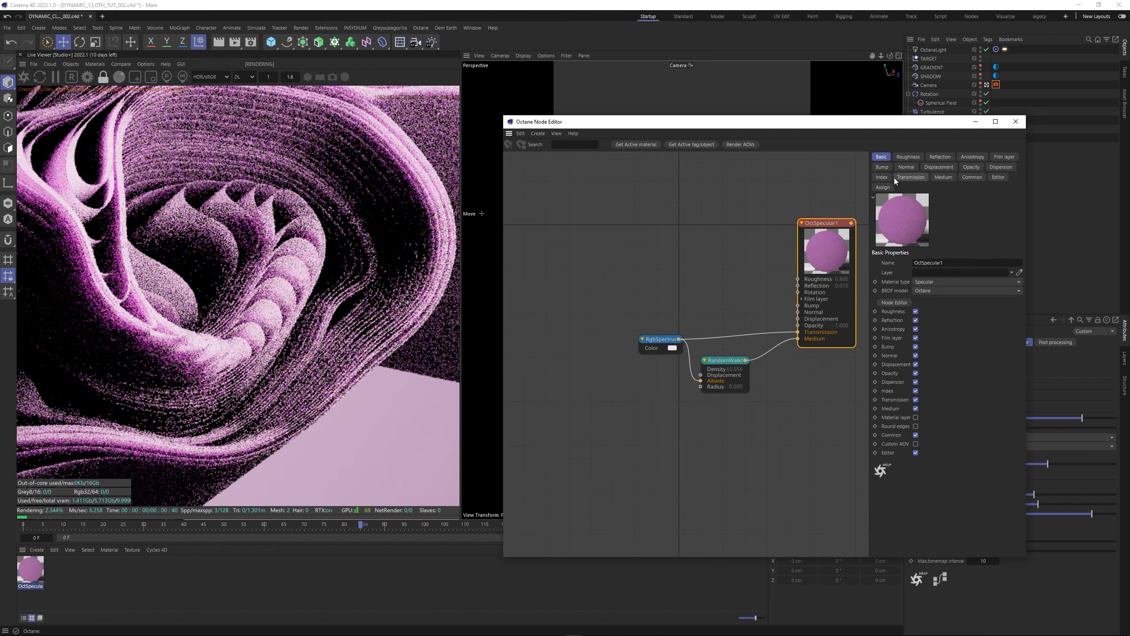
left_click(968, 177)
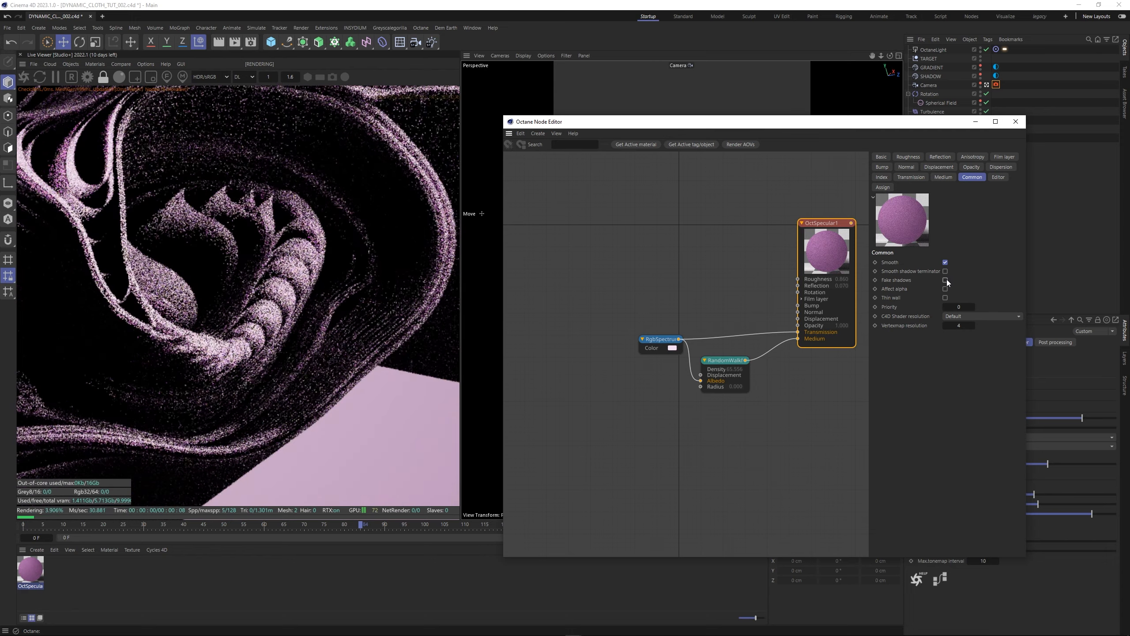
left_click(713, 373)
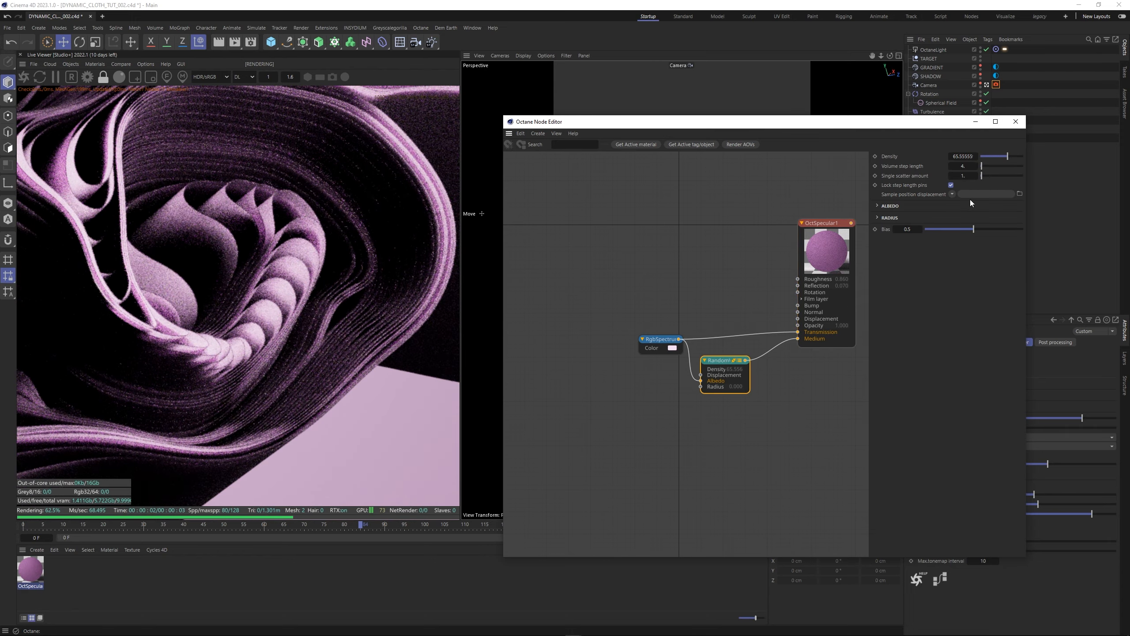
left_click_drag(1006, 158, 989, 156)
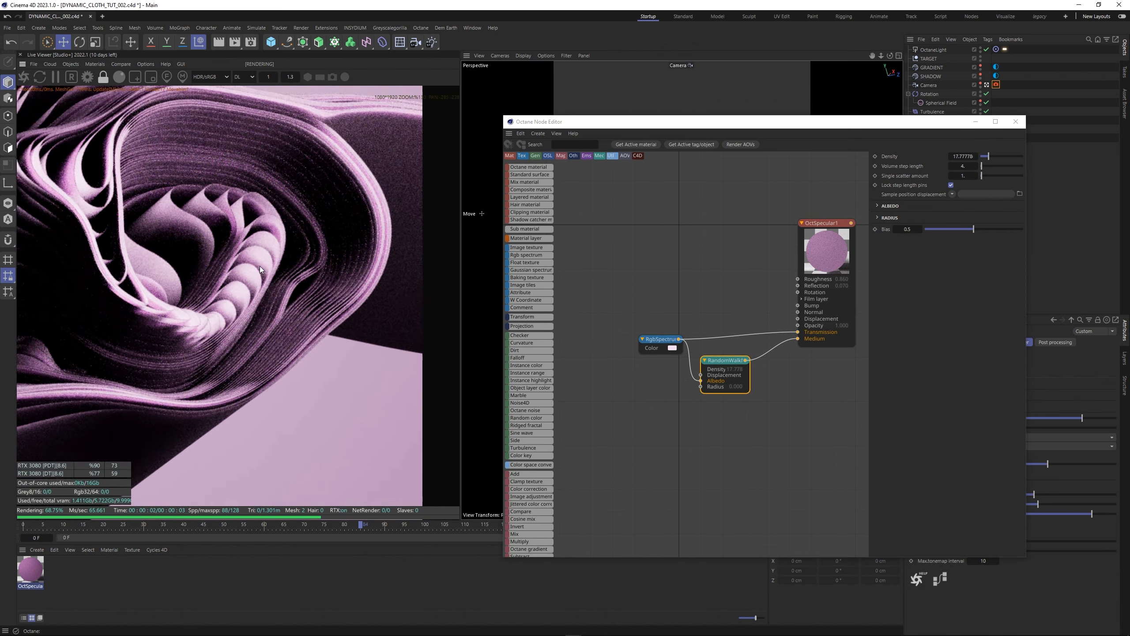
key("ctrl+z")
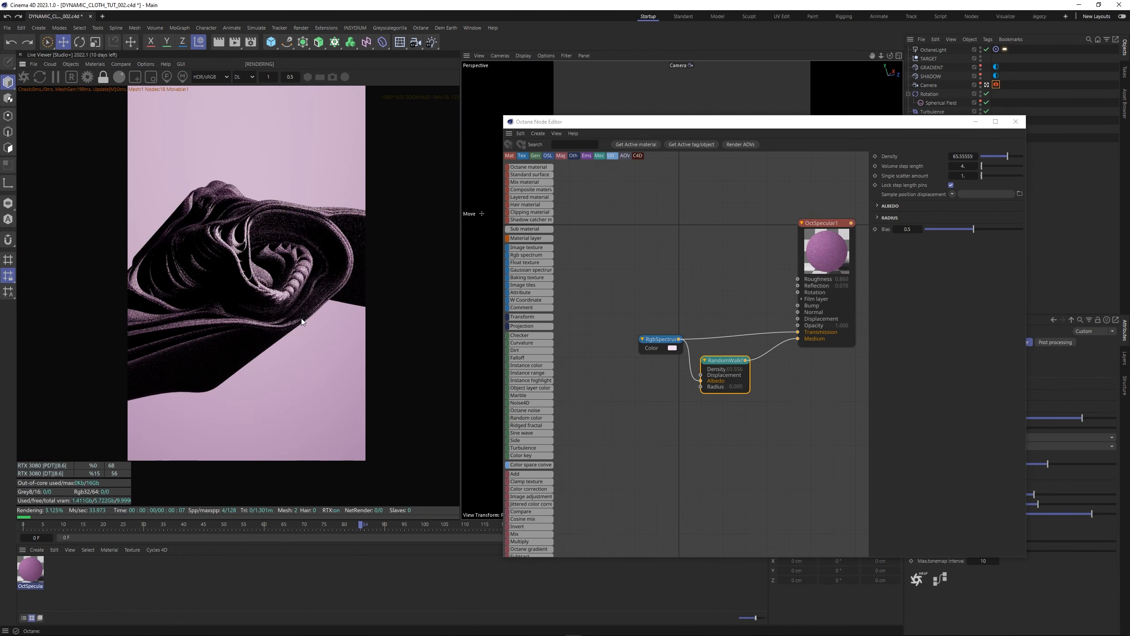
left_click(1015, 121)
Leave the camera view and duplicate the OctaneLight area light
left_click(1046, 95)
left_click(986, 86)
left_click(938, 50)
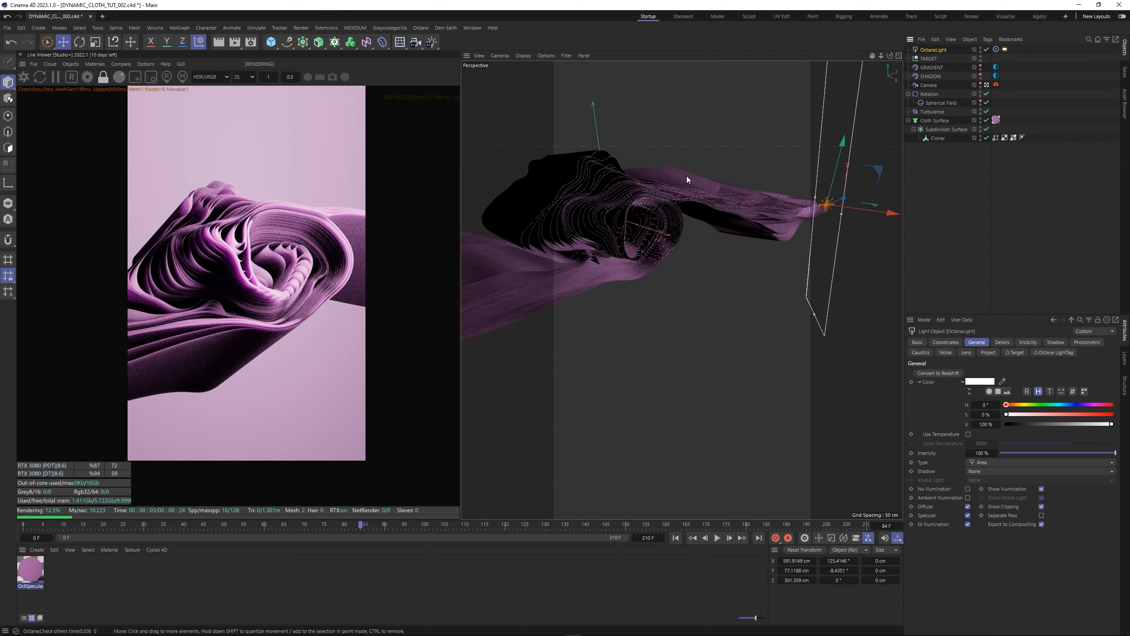
right_click_drag(682, 169, 683, 196, "alt")
middle_click_drag(683, 196, 687, 261, "alt")
left_click_drag(928, 51, 928, 55, "ctrl")
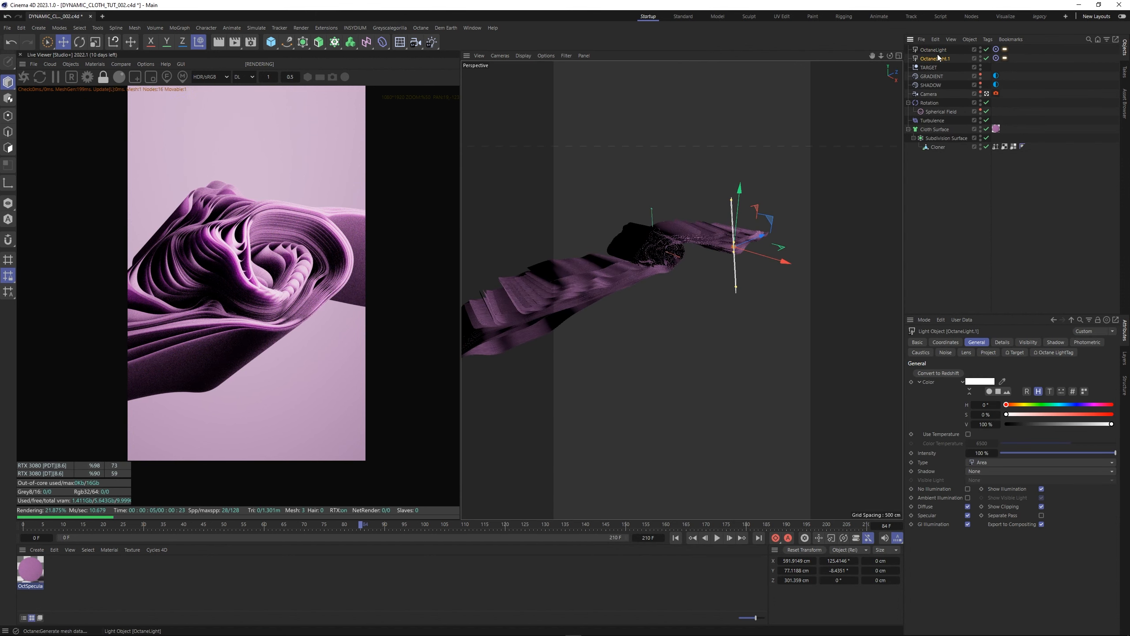
Disable the original area light and move the copy to the opposite side of the cloth
left_click(986, 50)
left_click_drag(745, 242, 633, 236)
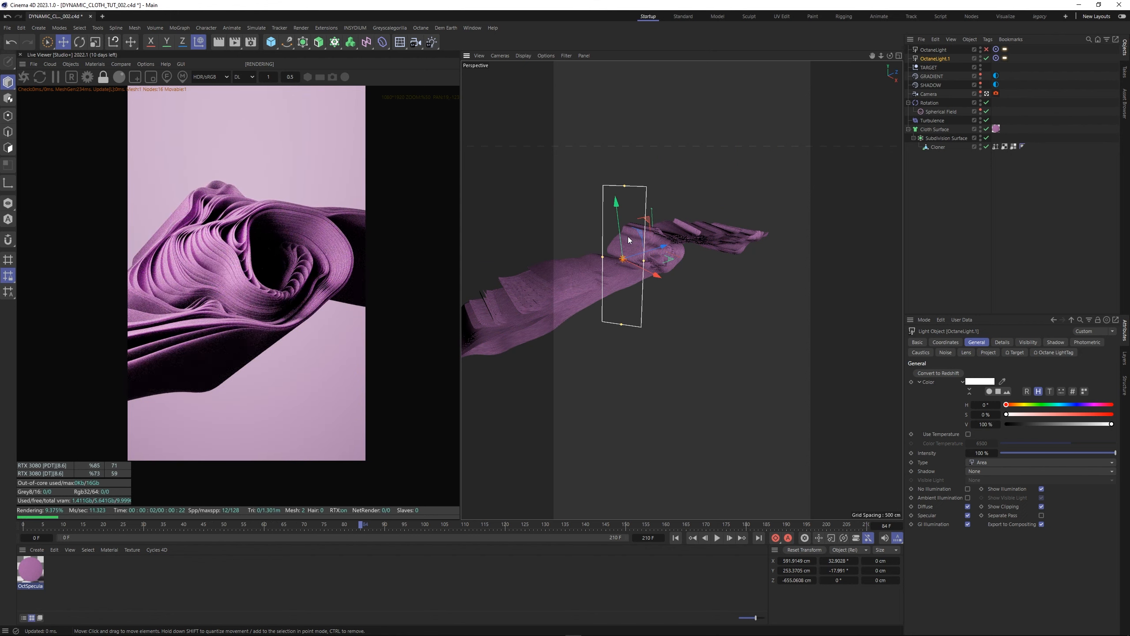
left_click_drag(647, 252, 657, 270)
Brighten the SHADOW sky's RGB Spectrum colour
left_click(996, 84)
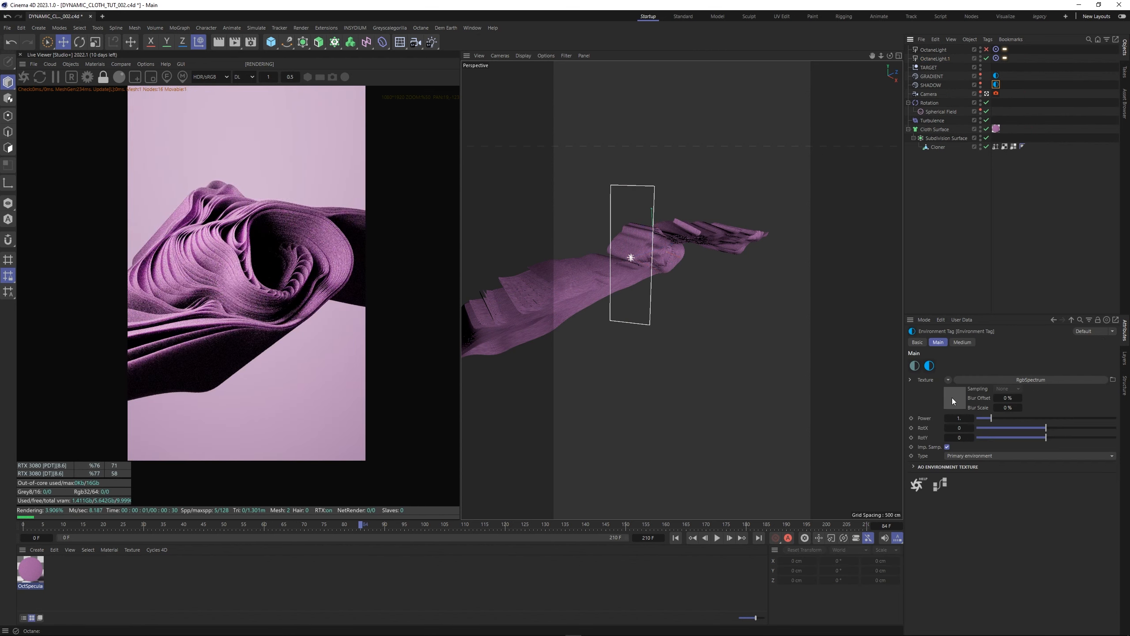
mouse_move(1063, 406)
left_mouse_down()
mouse_move(1081, 405)
mouse_move(1053, 405)
left_mouse_up()
Look through the scene camera and reframe it on the cloth's swirling opening from a slightly different angle
left_click(927, 94)
left_click(987, 93)
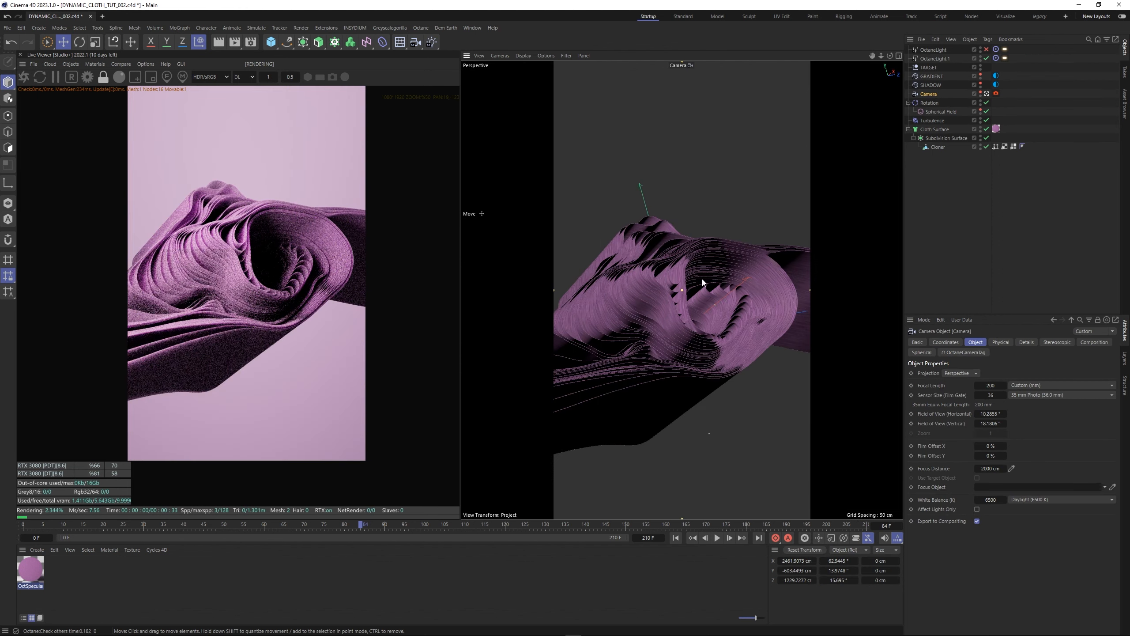
middle_click_drag(685, 312, 671, 321, "alt")
right_click_drag(671, 321, 688, 292, "alt")
left_click_drag(688, 292, 663, 326, "alt")
right_click_drag(662, 327, 671, 332, "alt")
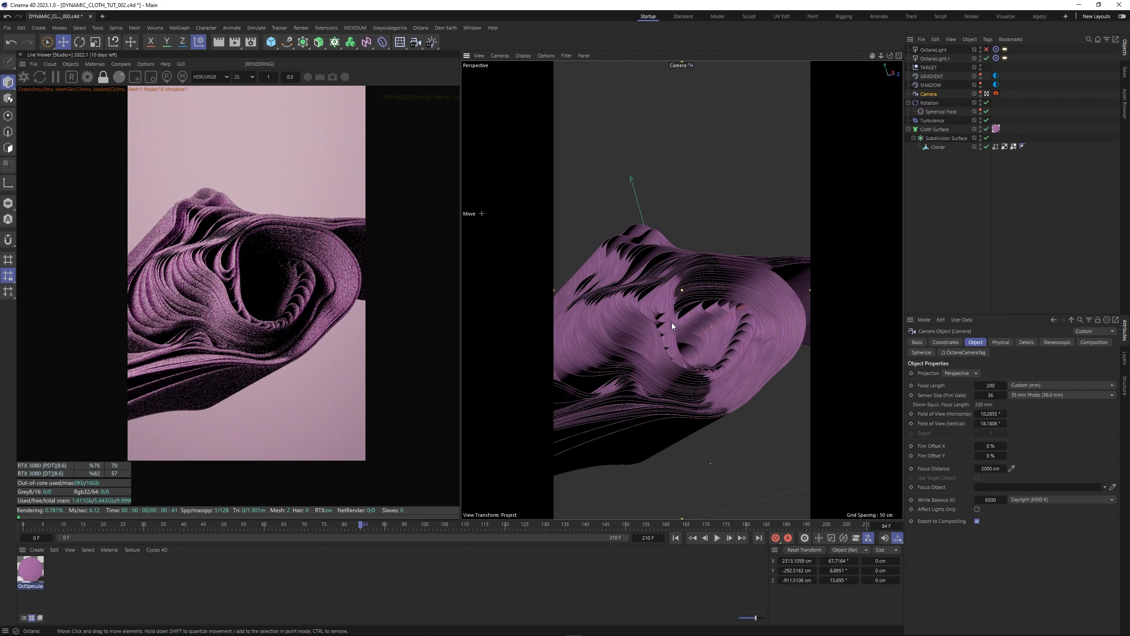
Preview the cloth animation in the render at frames 63, 44 and 121
left_click(274, 525)
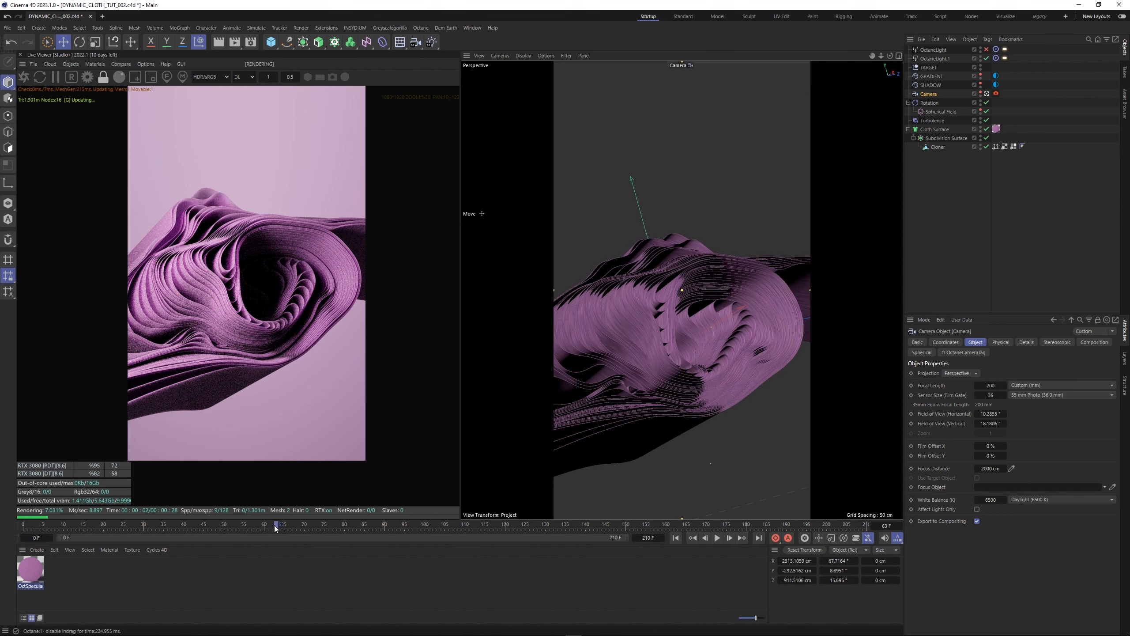
left_click(199, 526)
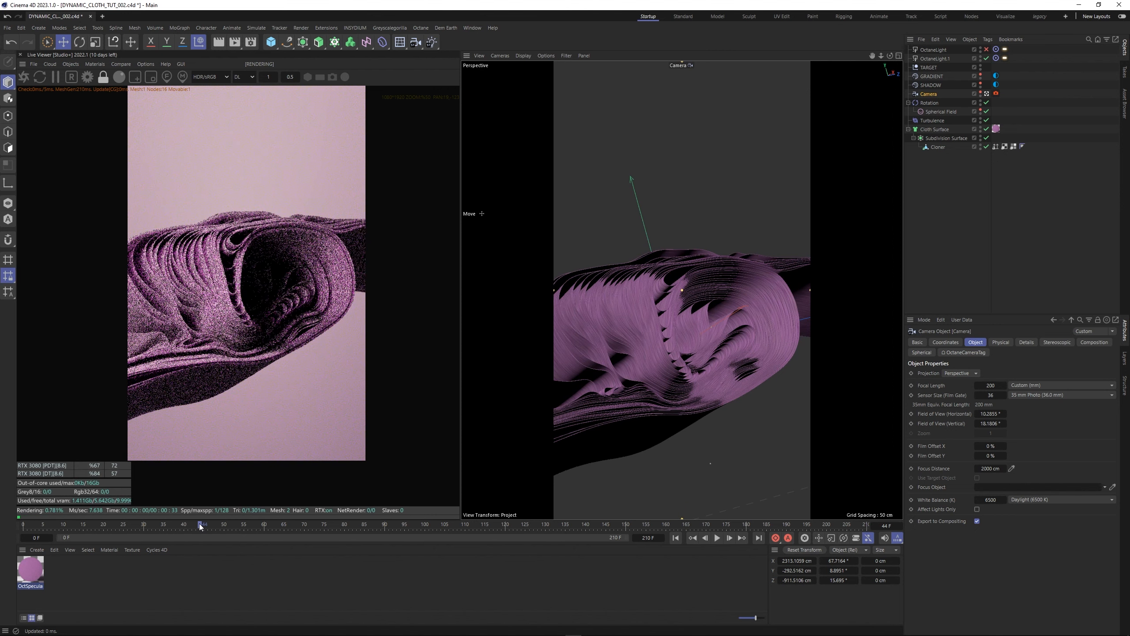
left_click(511, 524)
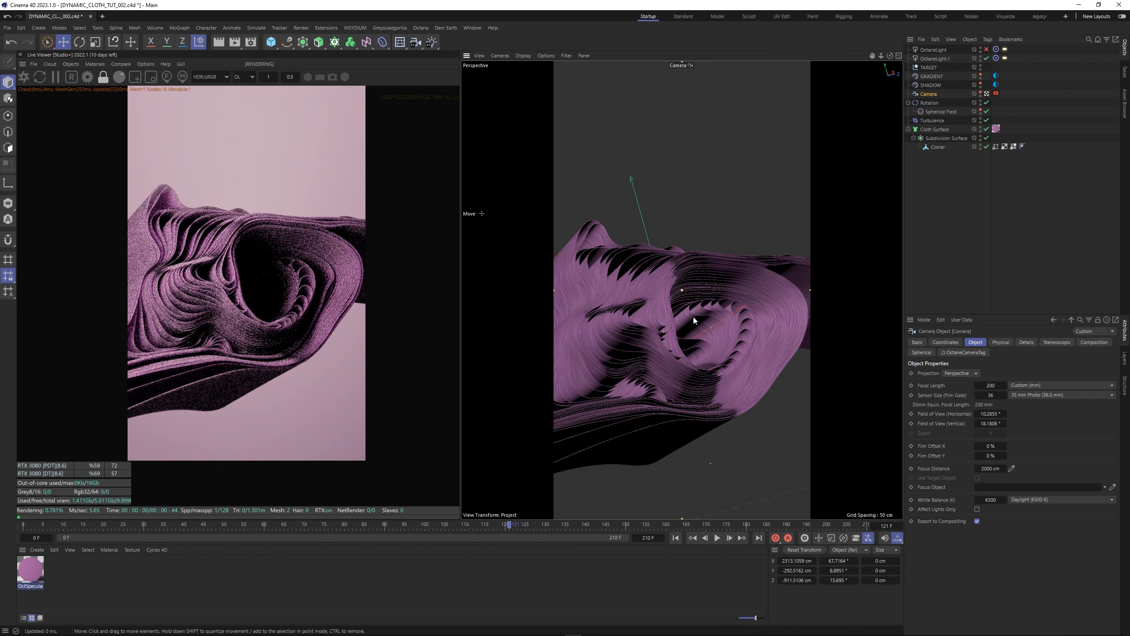
Orbit the scene camera around the cloth to reframe its swirling opening from a new angle
left_click_drag(693, 314, 637, 314, "alt")
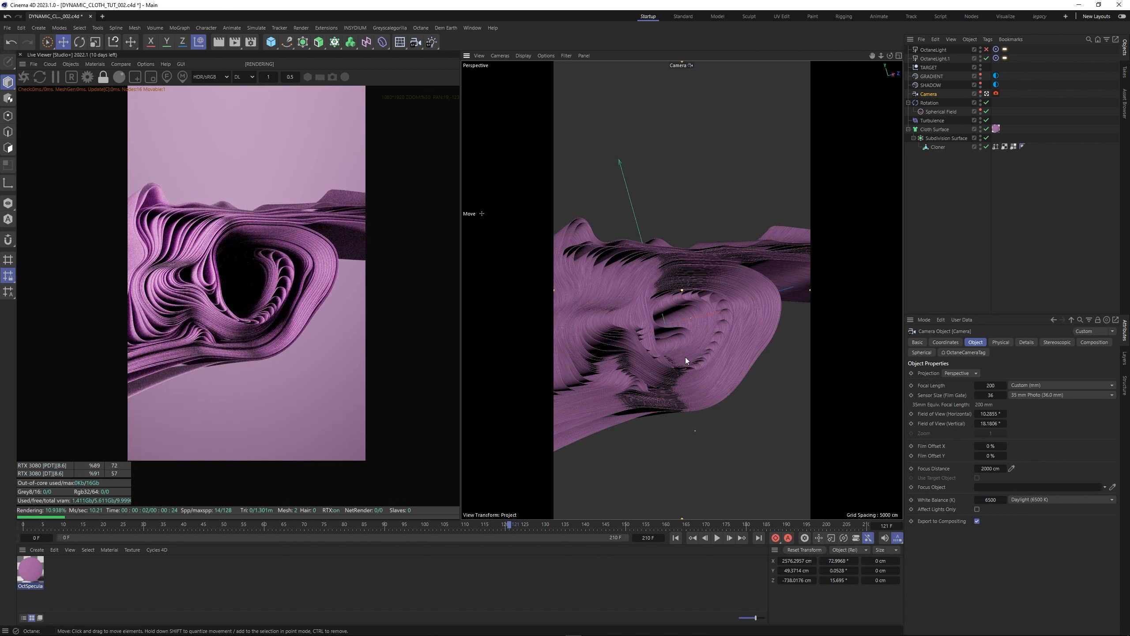
left_click_drag(685, 357, 675, 316, "alt")
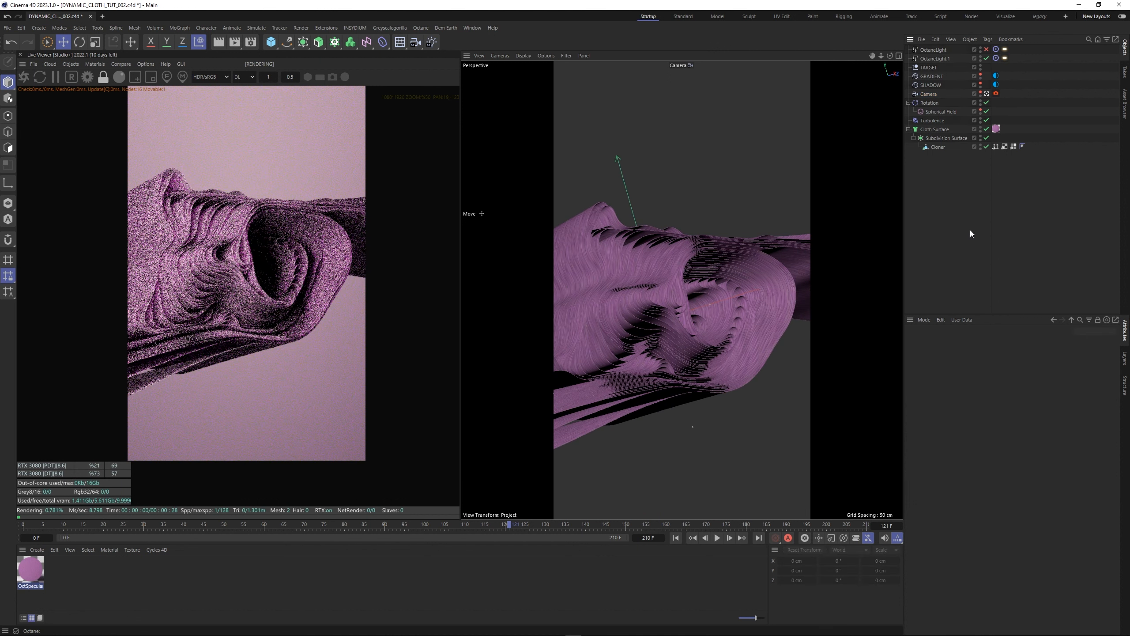
Move the active area light beside the cloth's opening, to about X 443, Y 3 and Z 49 cm
left_click(933, 58)
mouse_move(655, 269)
left_mouse_down()
mouse_move(674, 278)
mouse_move(651, 281)
left_mouse_up()
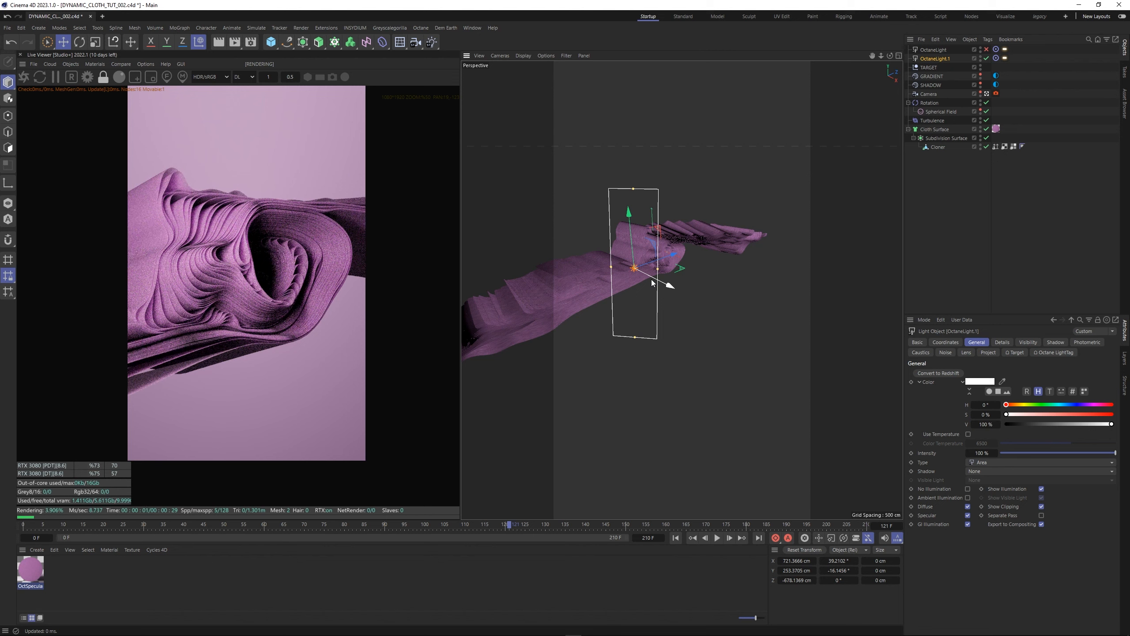
left_click_drag(665, 280, 659, 327)
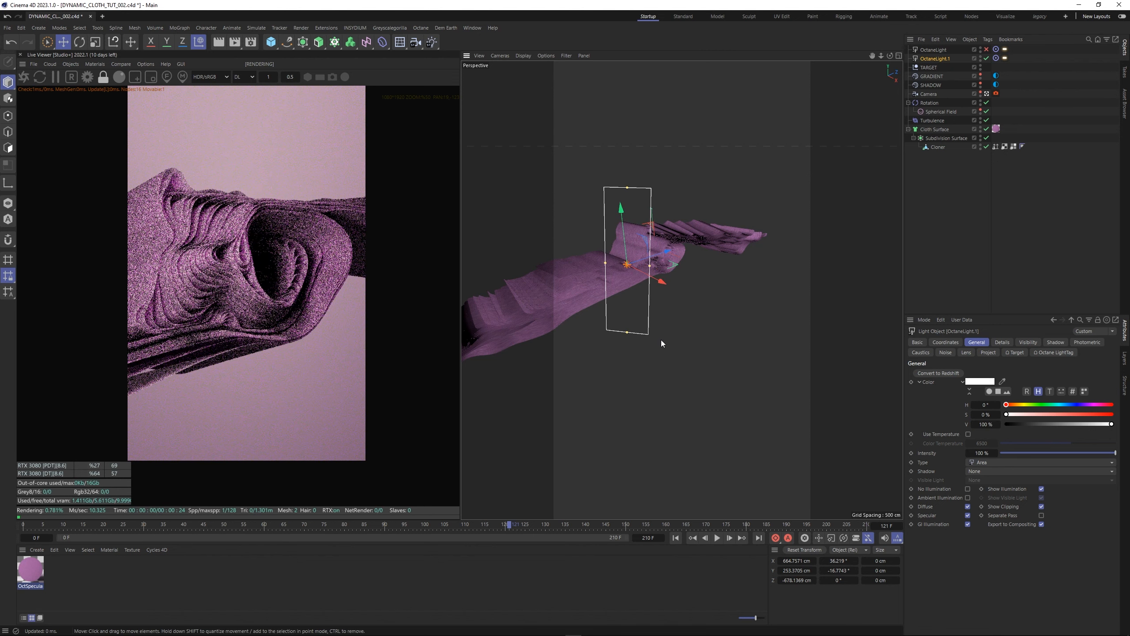
left_click_drag(660, 255, 635, 294)
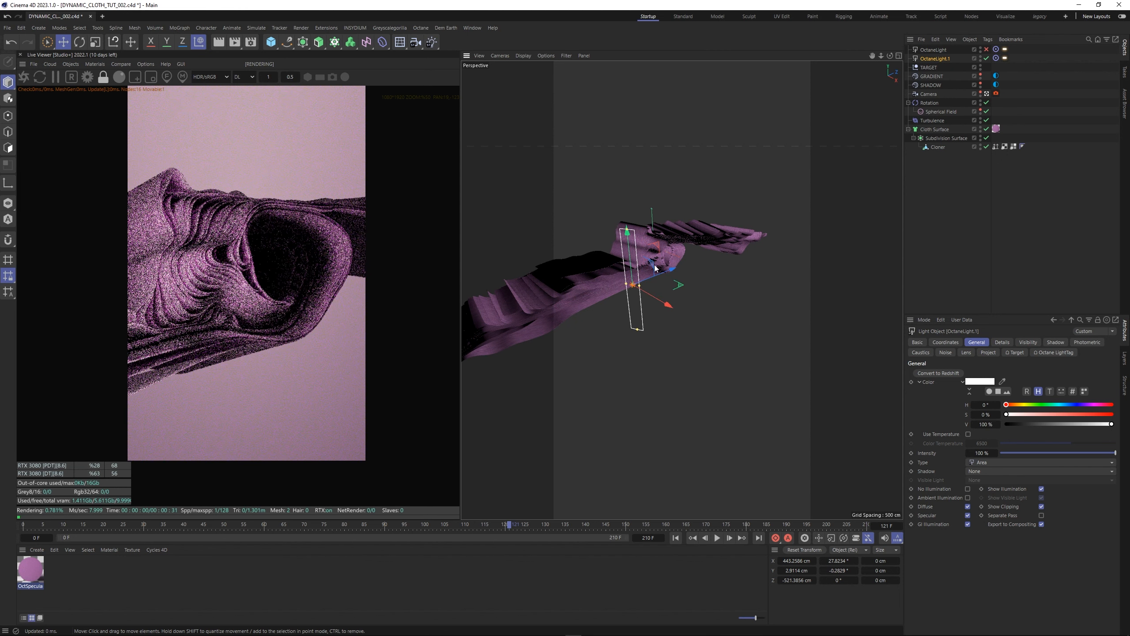
left_click_drag(659, 292, 713, 253)
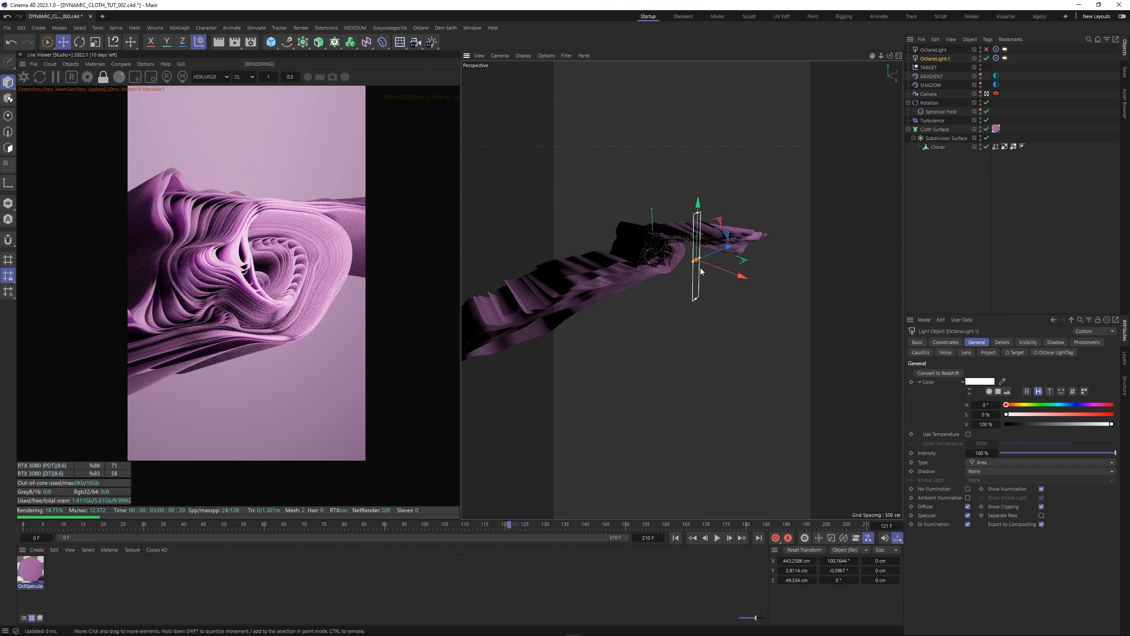
Set the Cloth Surface object's thickness to 0.5 cm and enlarge the render to check the folds
left_click(930, 130)
left_click_drag(961, 393, 980, 431)
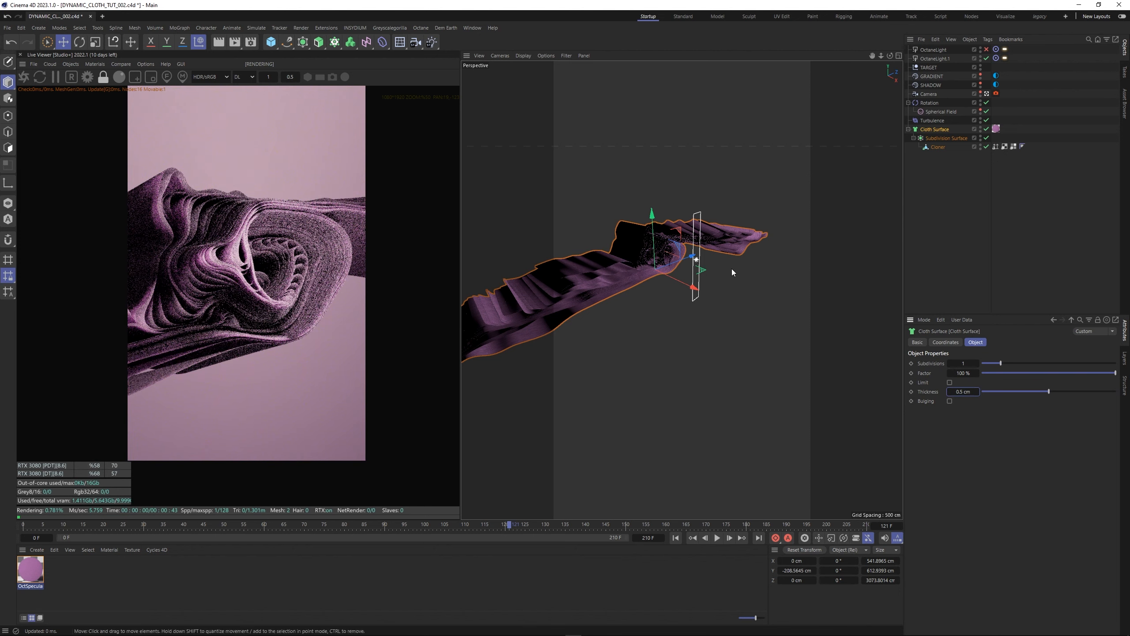
scroll(251, 270, "up", 3)
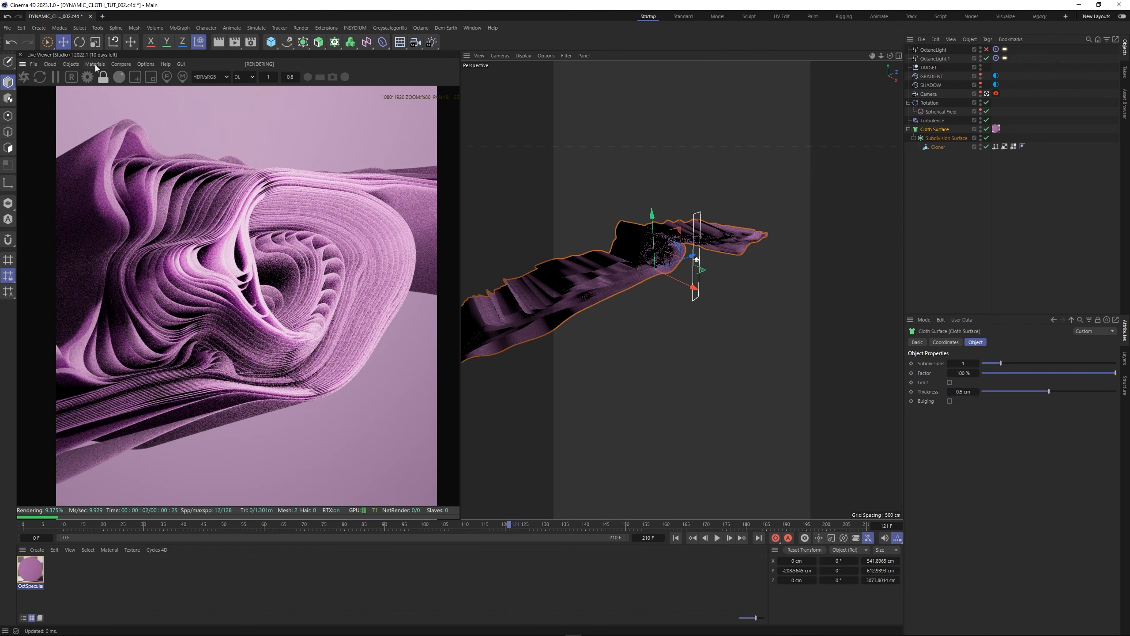
Open the cloth material in the Octane Node Editor and raise the Random Walk medium's density to about 97.78
left_click(95, 64)
left_click(109, 86)
left_click_drag(446, 170, 841, 105)
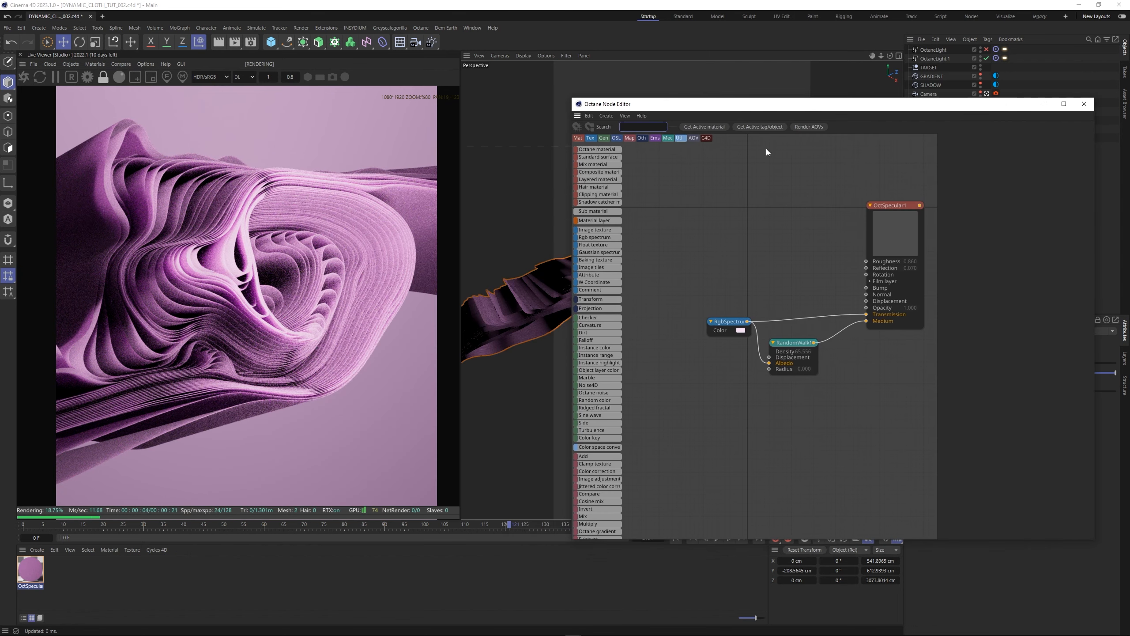
left_click(795, 344)
left_click_drag(751, 105, 702, 108)
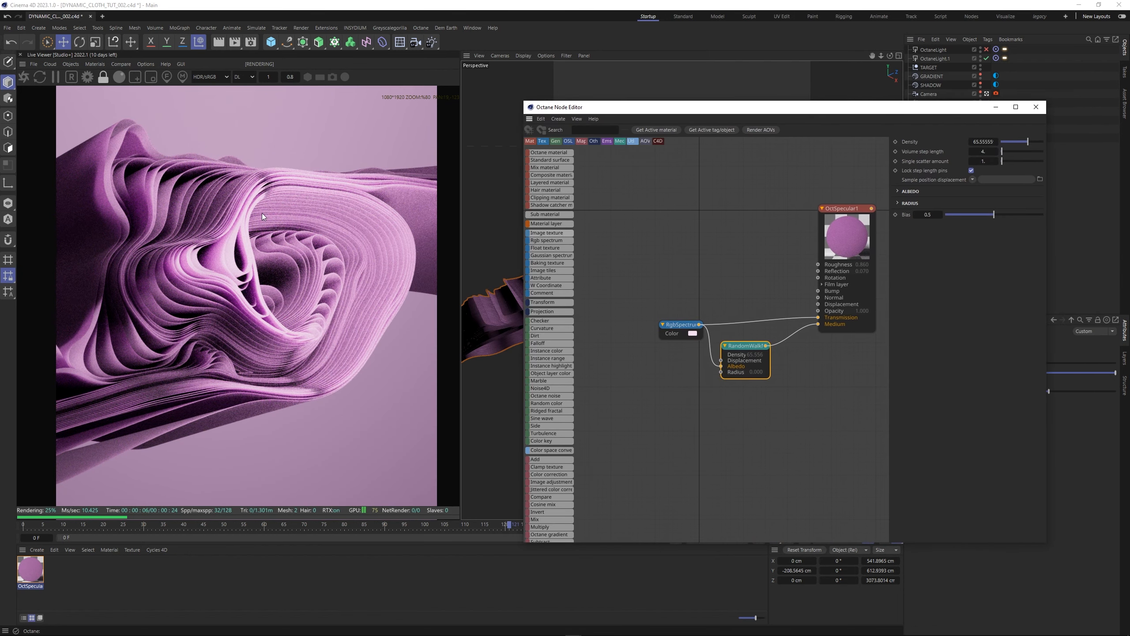
left_click_drag(1036, 144, 1072, 140)
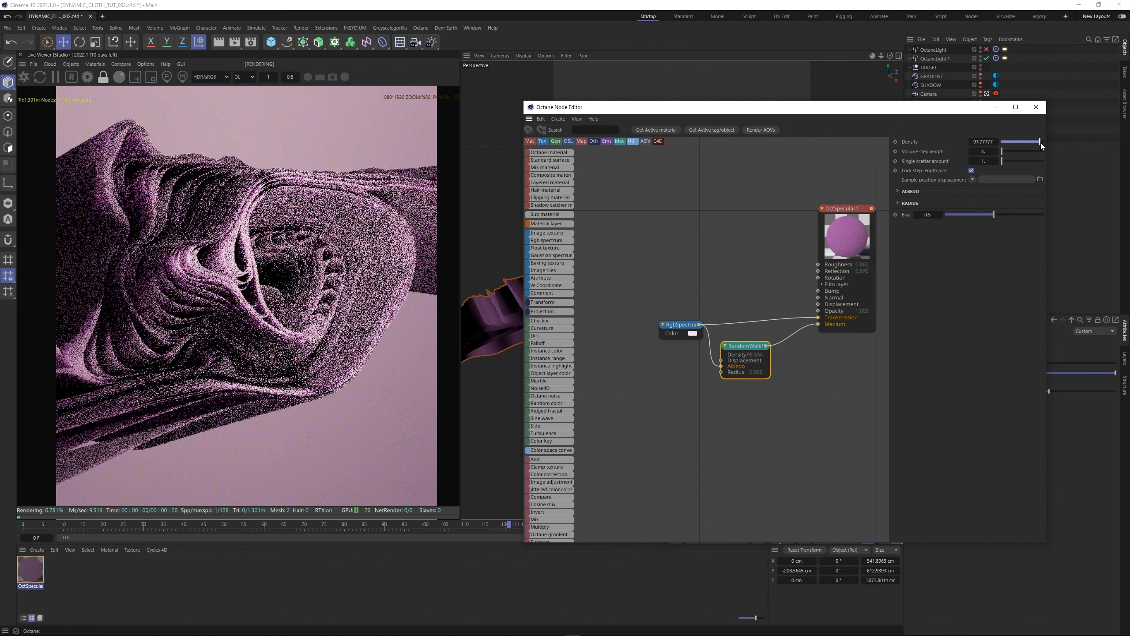
In the Octane camera tag's imager settings, set the exposure to about 1.34 and the saturation to about 1.37
left_click(997, 94)
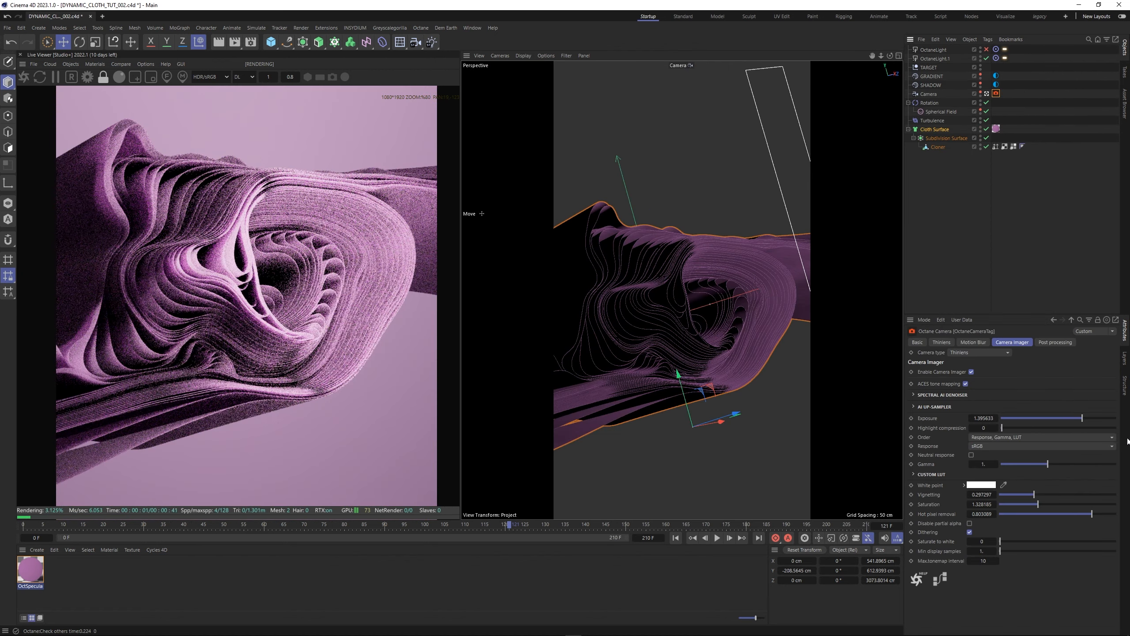
left_click_drag(1082, 416, 1082, 417)
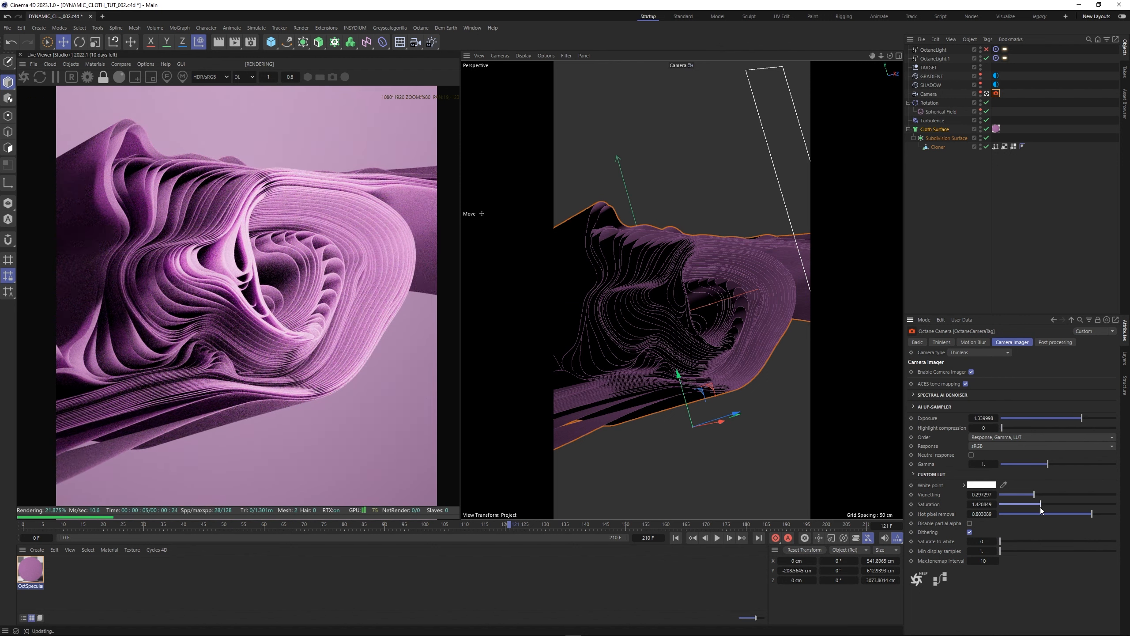
scroll(355, 360, "down", 3)
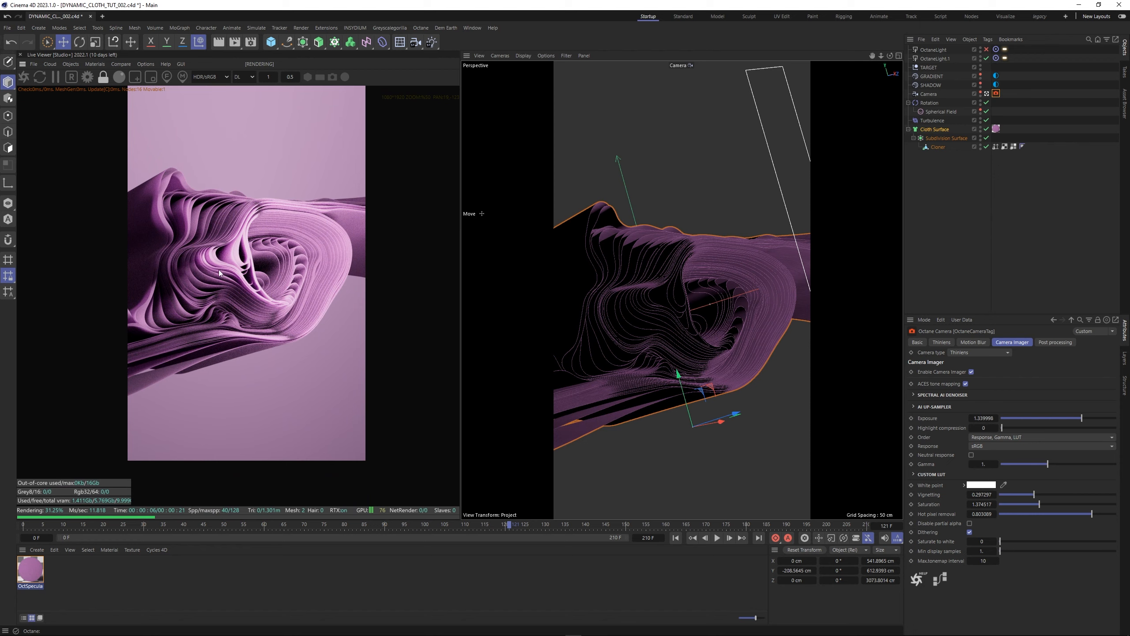
scroll(219, 272, "up", 5)
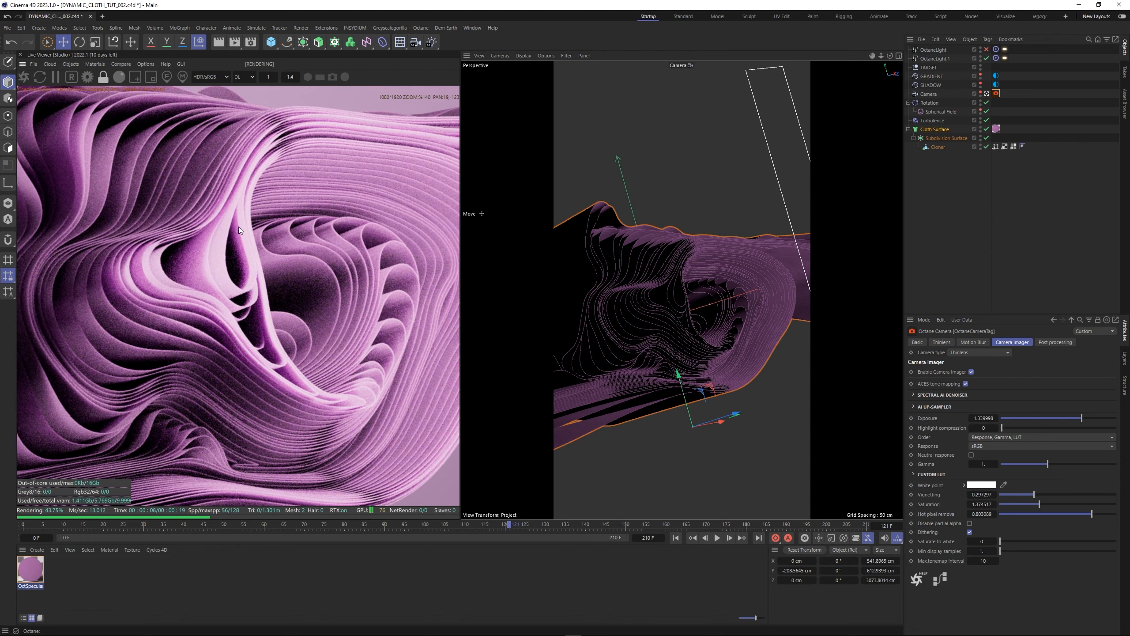
scroll(239, 231, "down", 2)
Edit the GRADIENT sky's gradient knots, setting the light pink knot's saturation to 8%
left_click(997, 77)
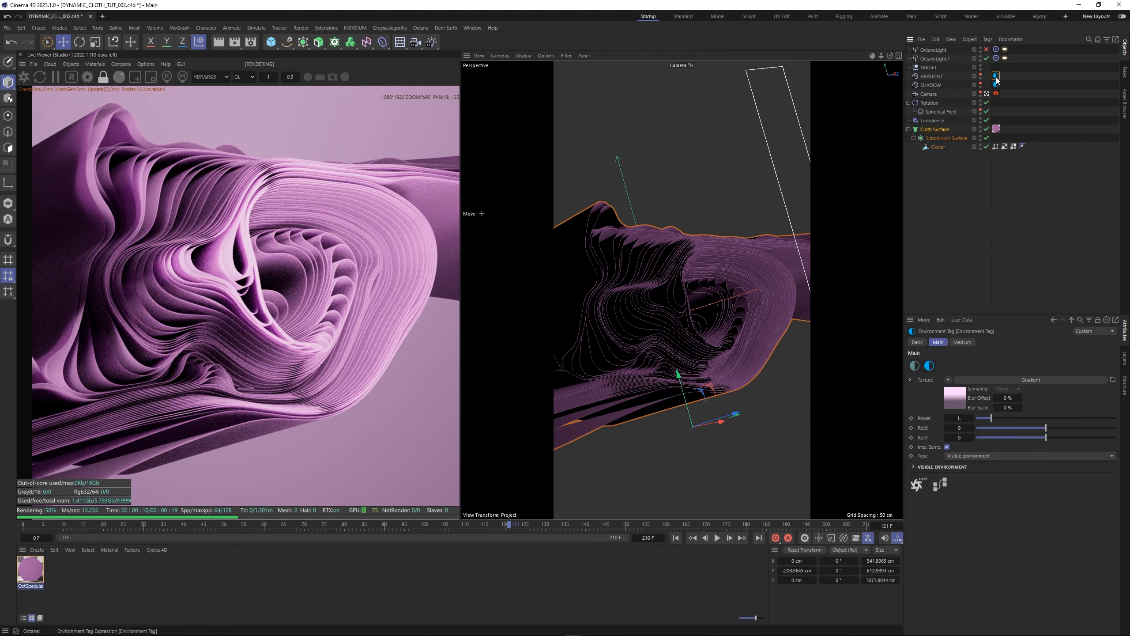
left_click(962, 408)
double_click(1004, 434)
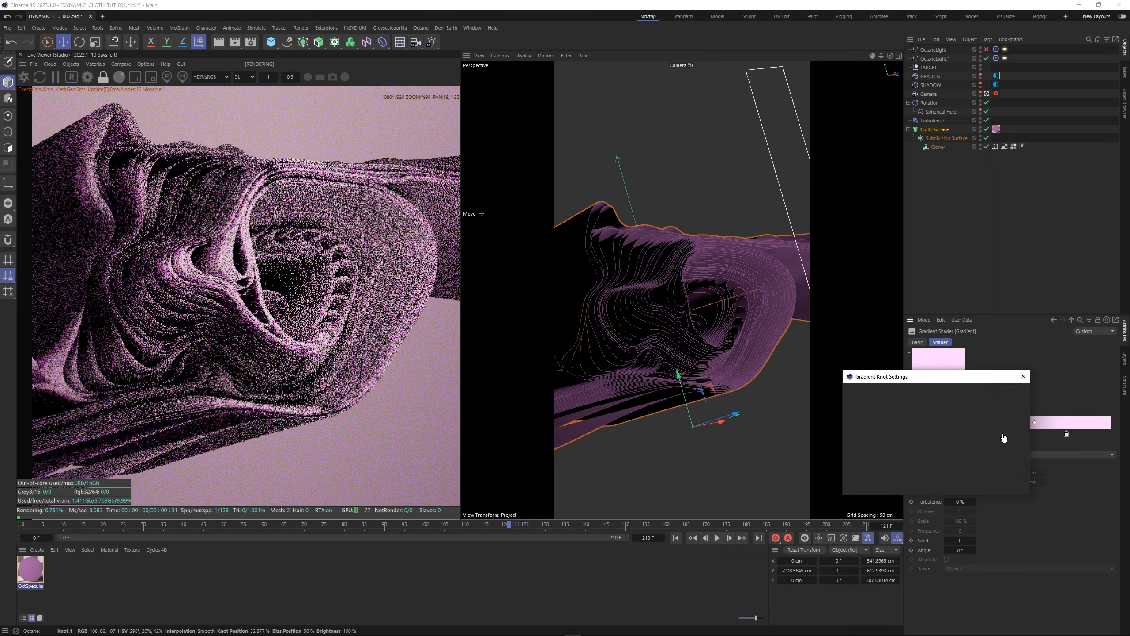
left_click(928, 488)
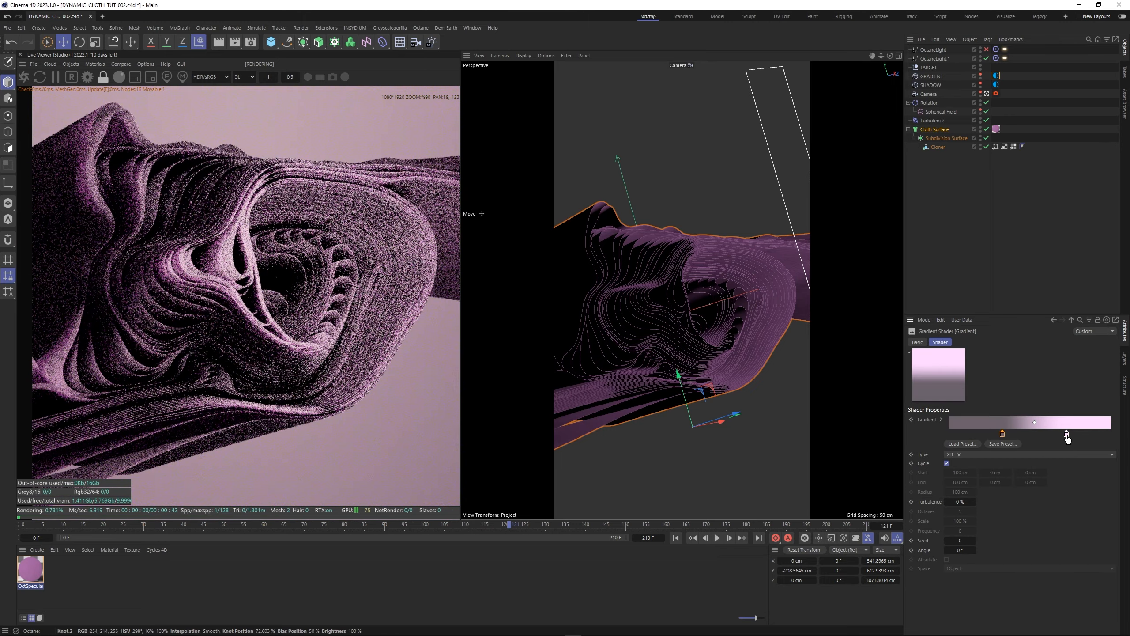
double_click(1066, 435)
left_click(917, 465)
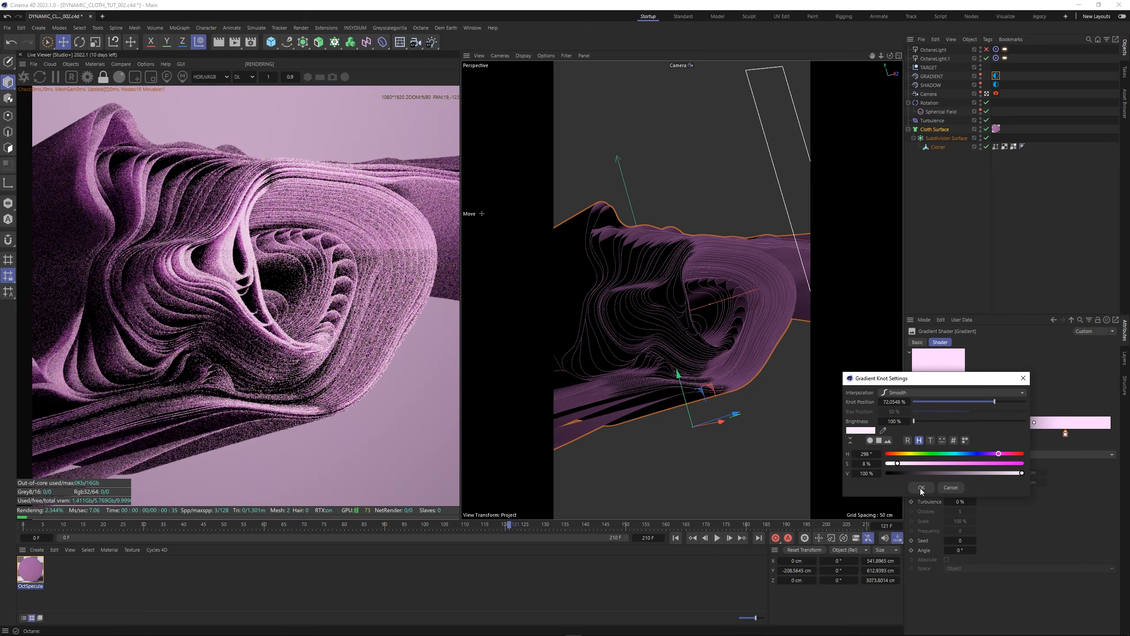
left_click(921, 487)
scroll(314, 369, "down", 3)
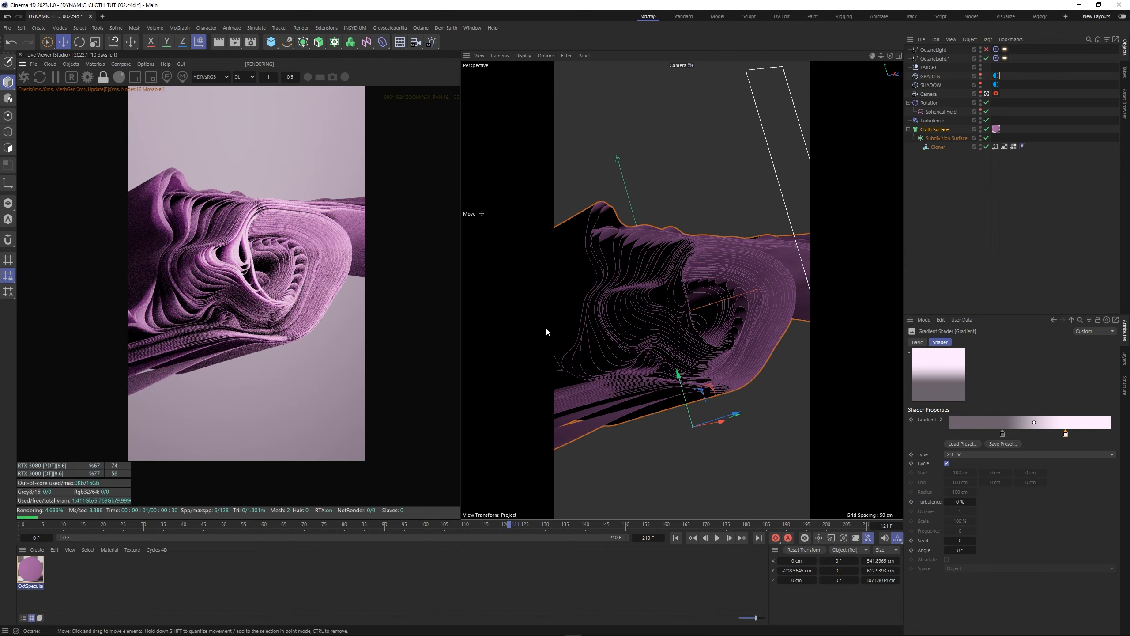
Rotate and pan the scene camera so the cloth rises diagonally across the frame with its opening near the centre
left_click_drag(686, 312, 664, 311, "alt")
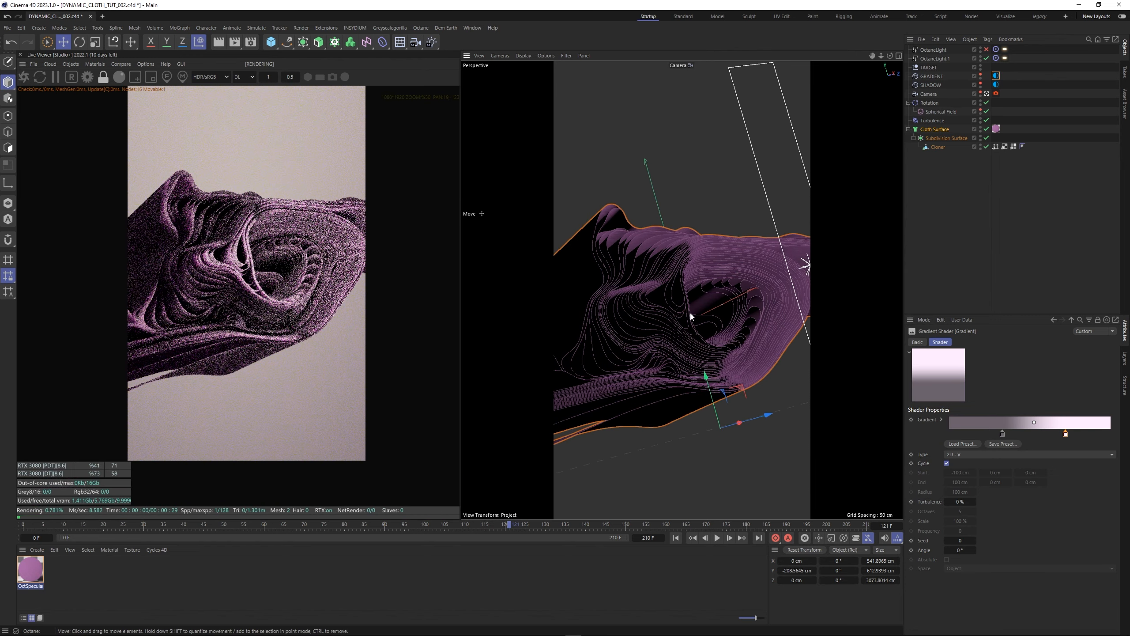
right_click_drag(685, 310, 713, 322)
middle_click_drag(713, 324, 696, 322, "alt")
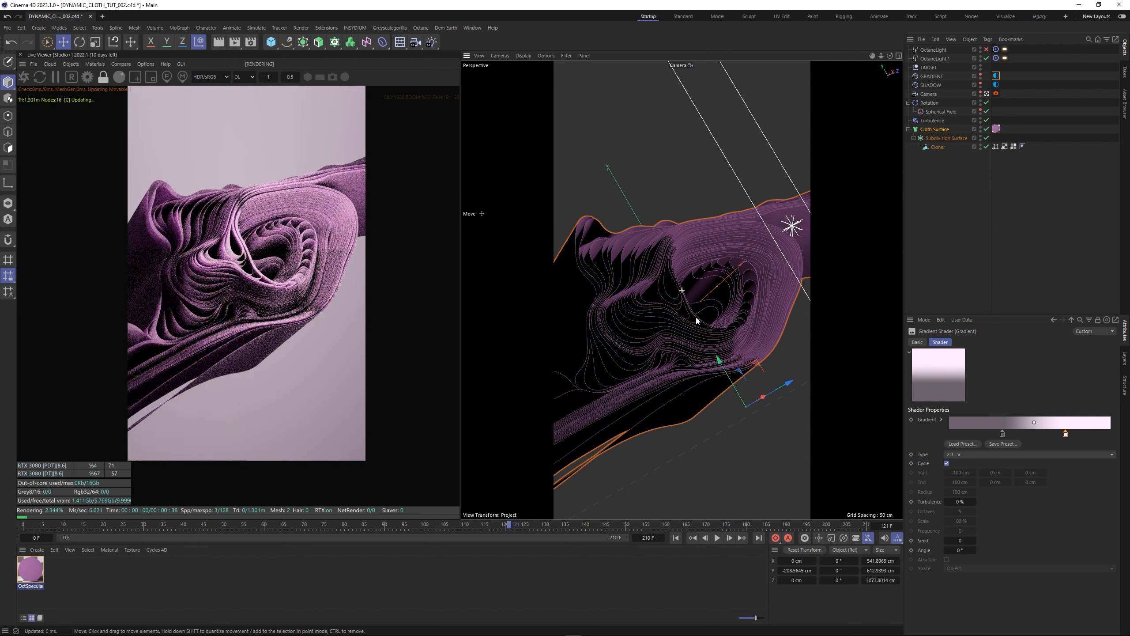
scroll(256, 268, "down", 2)
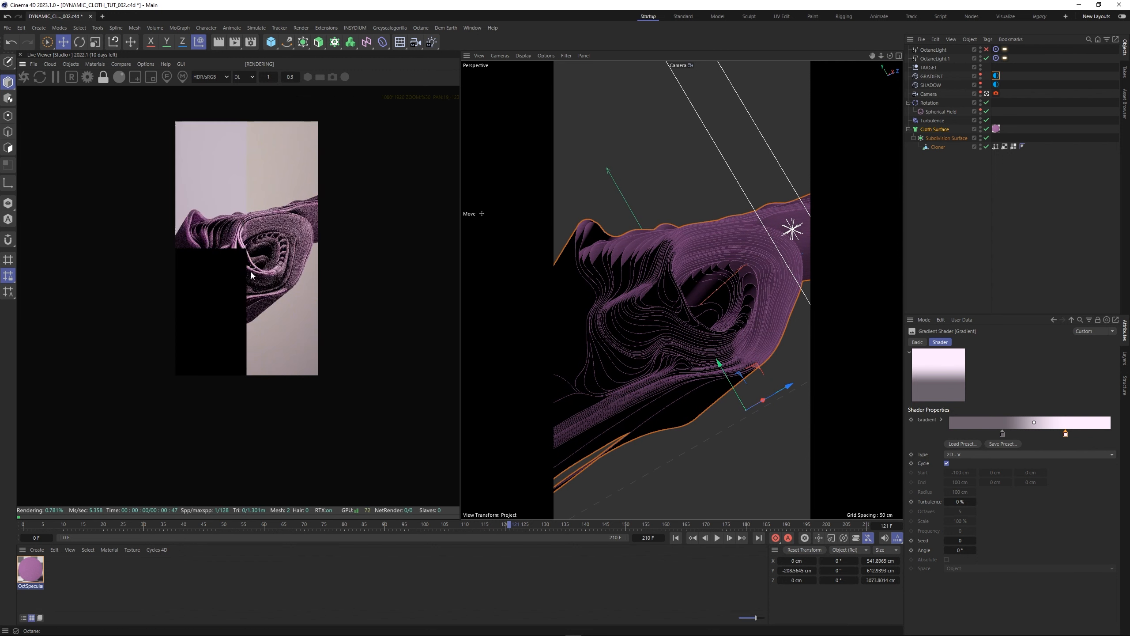
left_click_drag(256, 267, 261, 281)
scroll(261, 281, "up", 1)
scroll(261, 281, "up", 1)
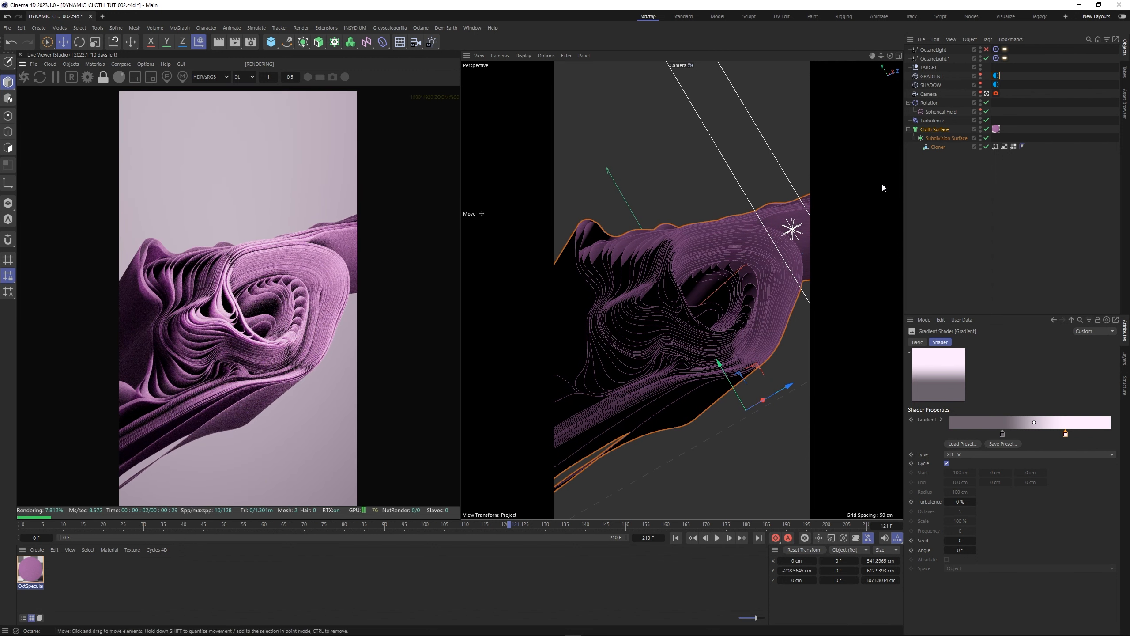
Set the value of the SHADOW sky's RGB Spectrum colour to 59%
left_click(997, 85)
left_click(961, 398)
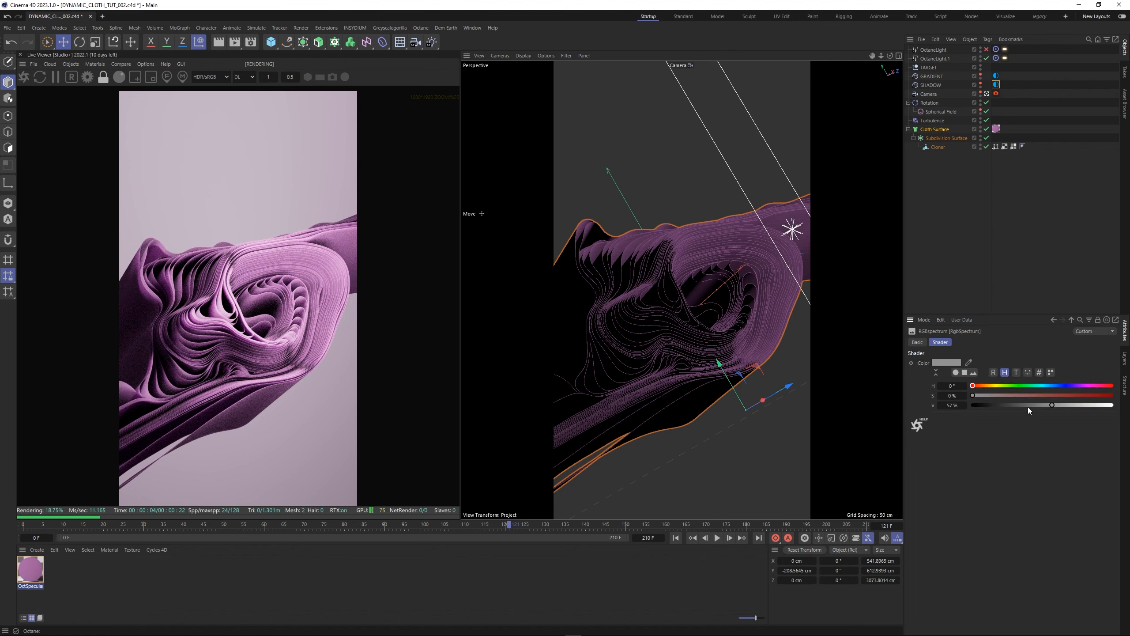
left_click_drag(1029, 407, 1057, 404)
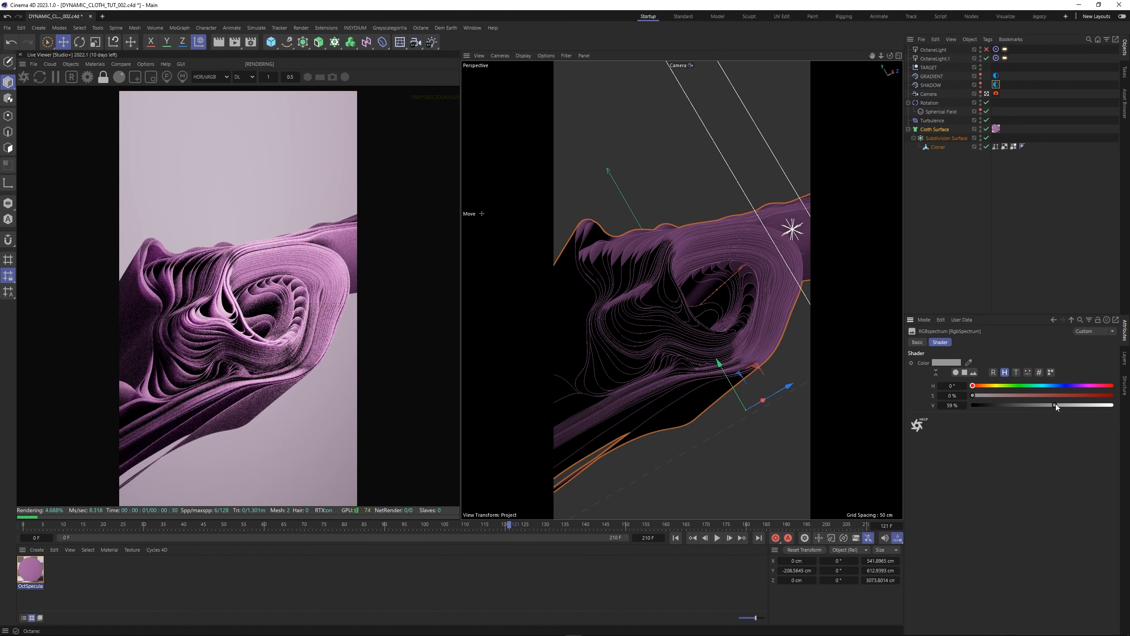
Shift the active area light slightly beside the cloth and move the TARGET null to about X 117 cm
left_click(935, 58)
key("o")
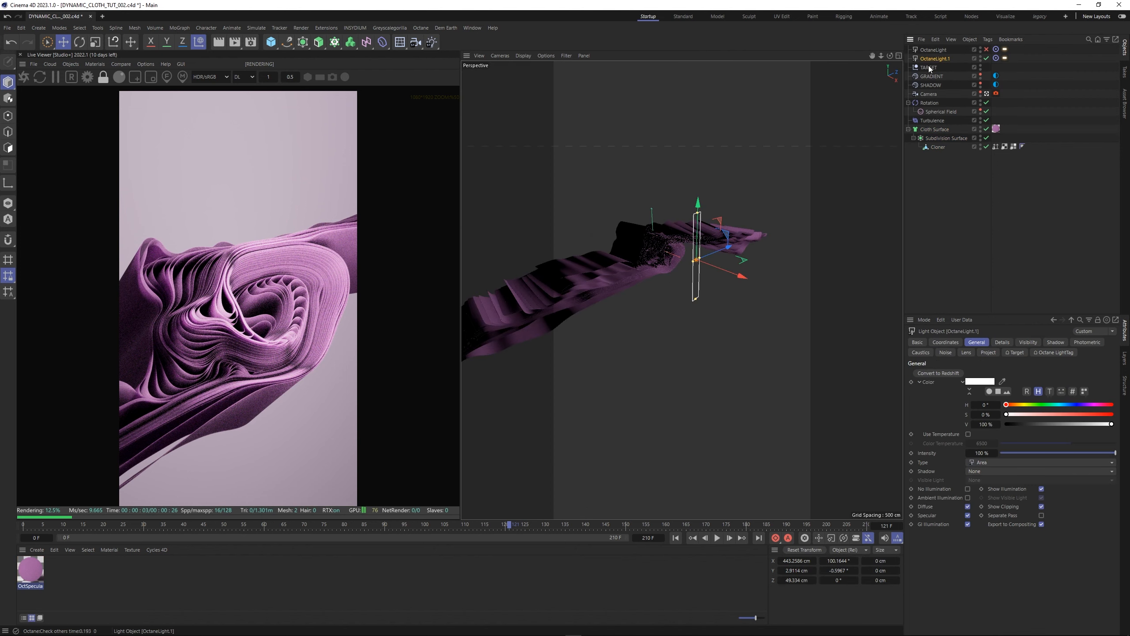
left_click_drag(722, 252, 684, 262)
left_click(929, 68)
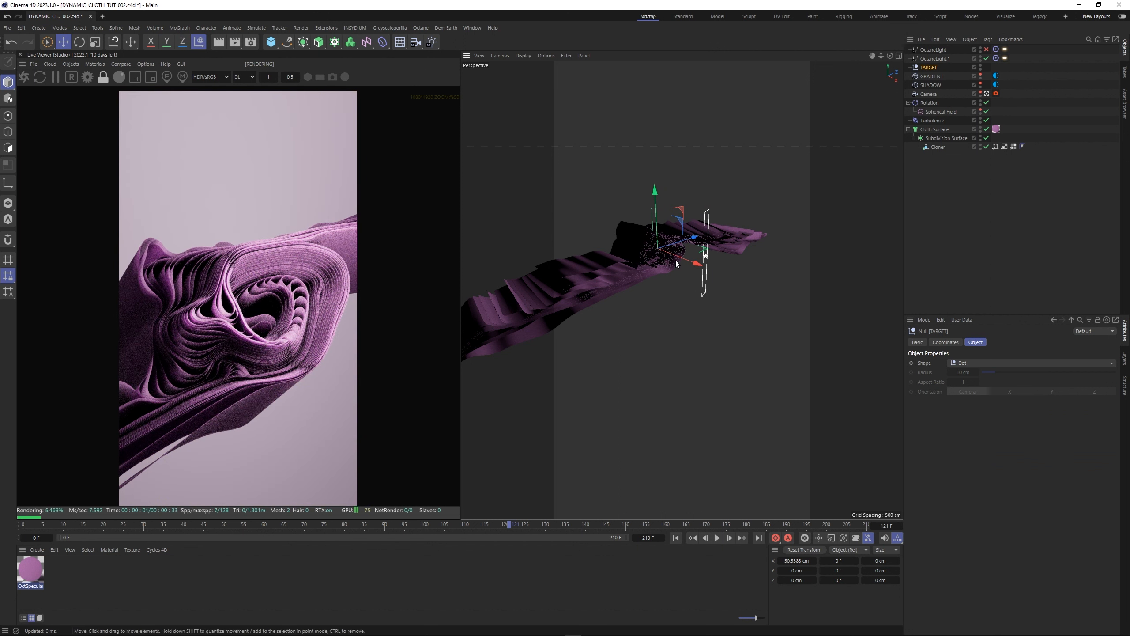
left_click_drag(681, 263, 683, 263)
left_click(94, 63)
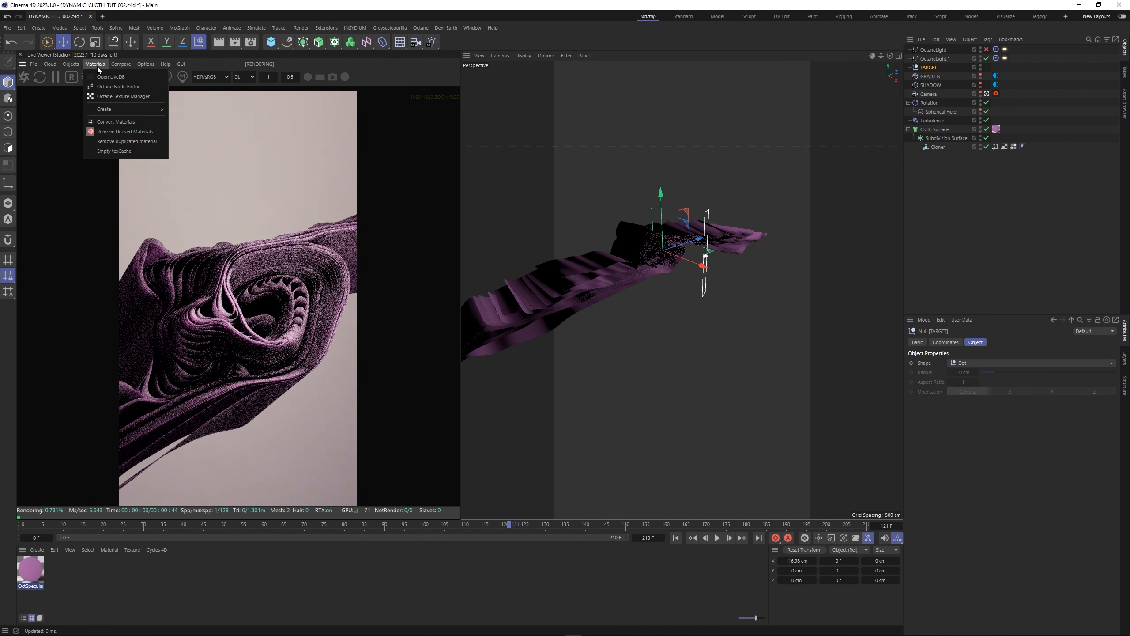
left_click(112, 89)
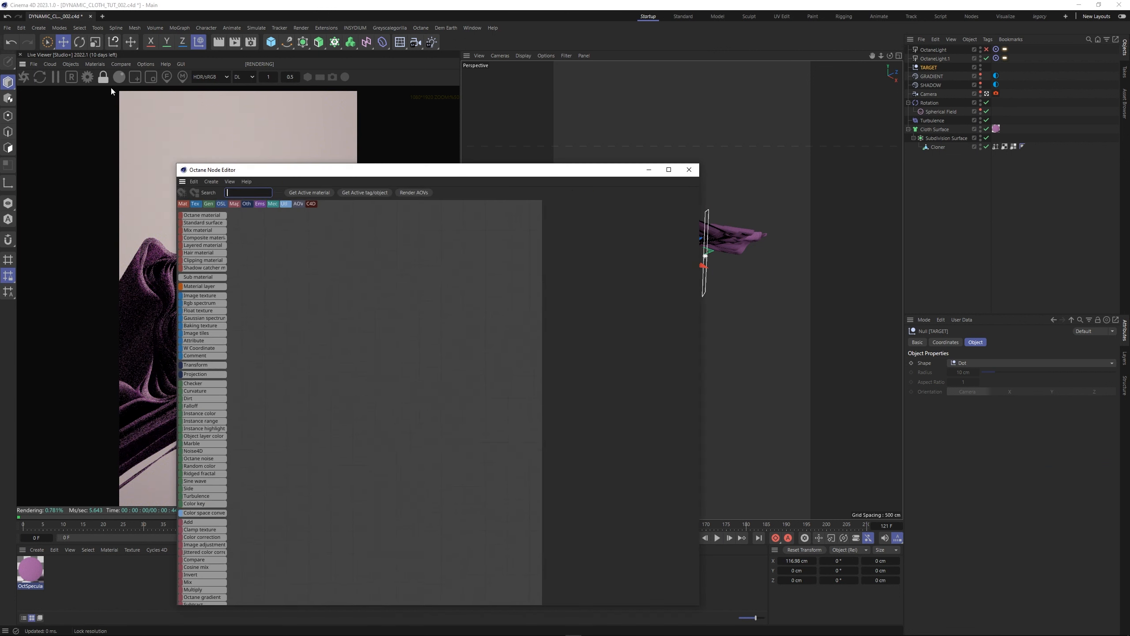
left_click(688, 169)
Switch the Live Viewer's render kernel from direct lighting to path tracing (PT)
left_click(247, 77)
left_click(251, 114)
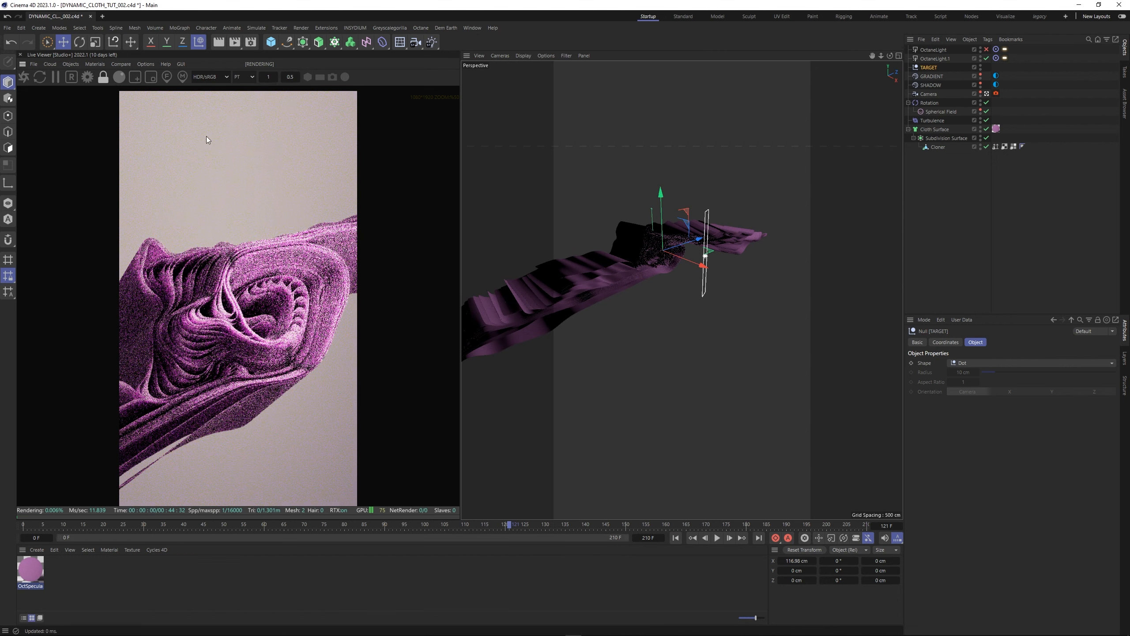
Open the OctSpecular1 material in the Octane Node Editor and turn off its Fake shadows option
left_click(95, 64)
left_click(111, 83)
left_click_drag(720, 104, 554, 69)
left_click(596, 300)
left_click(696, 162)
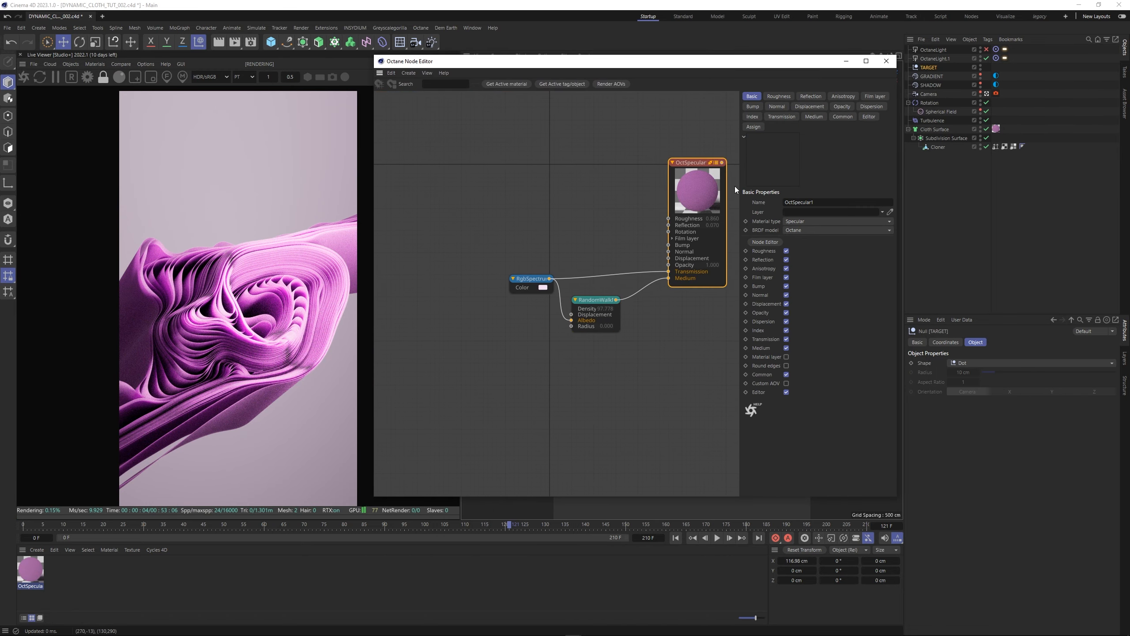
left_click(843, 117)
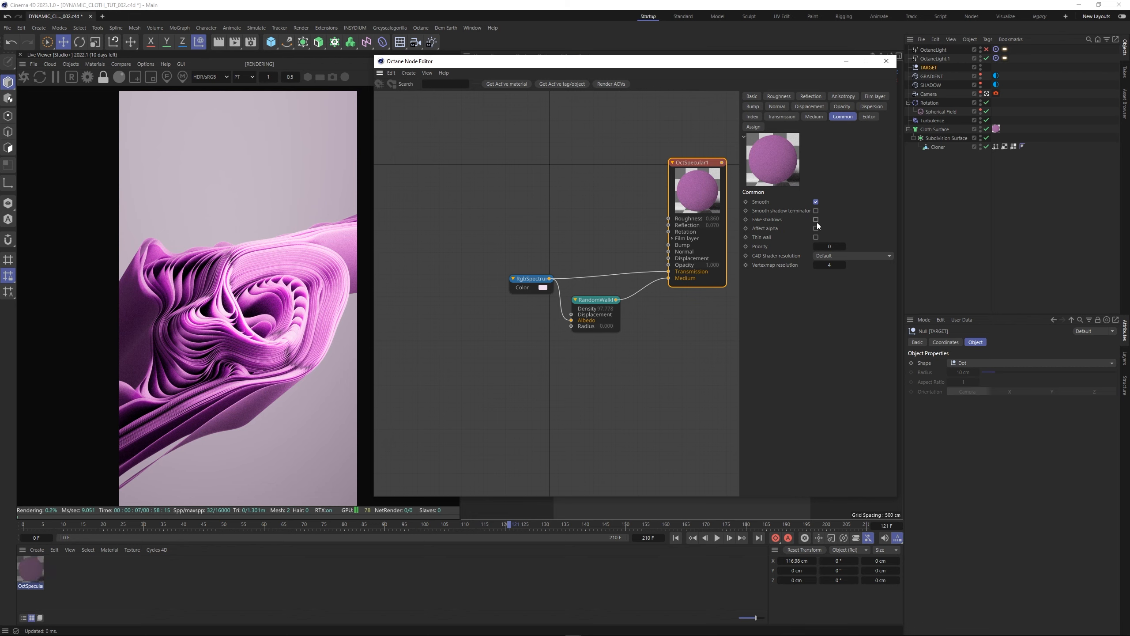
Set the Random Walk medium's density to about 96.67
left_click(596, 300)
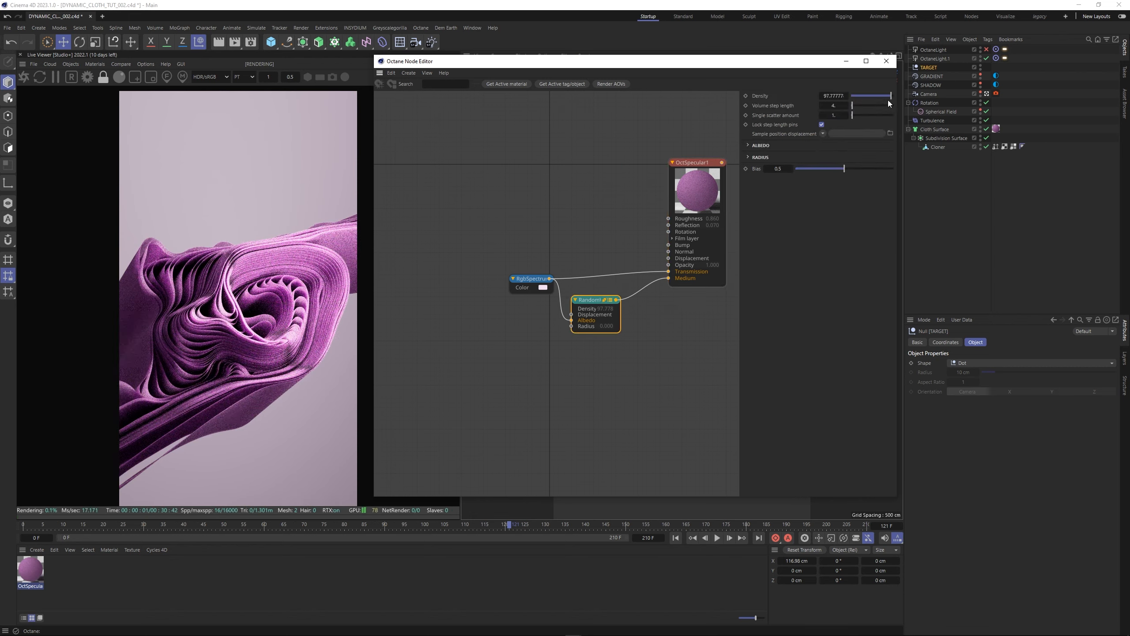
left_click_drag(890, 96, 891, 102)
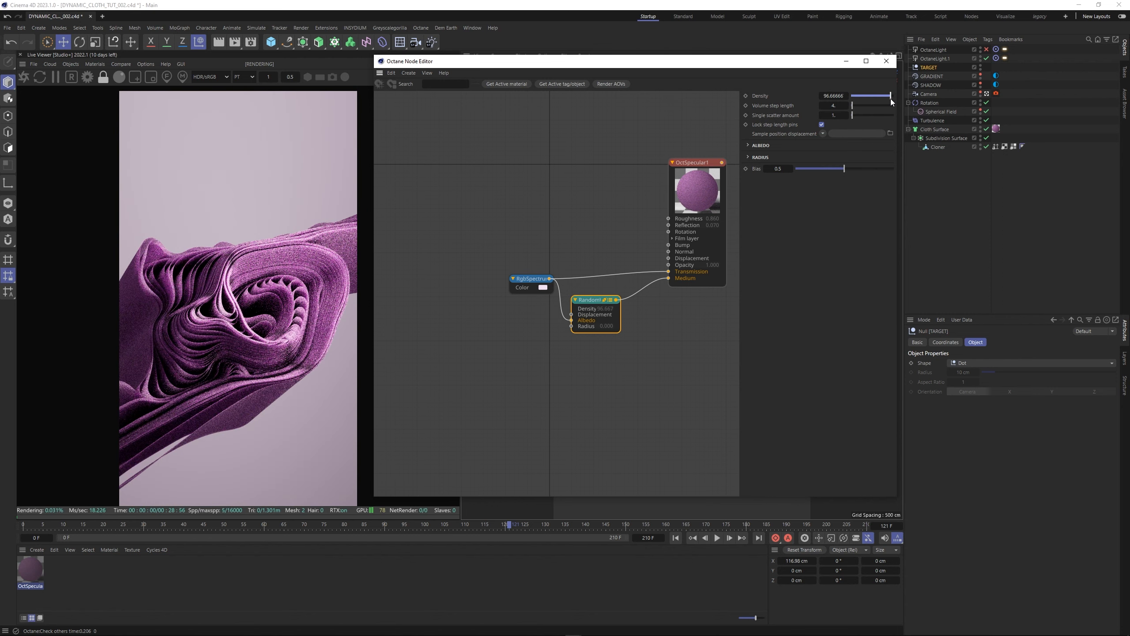
Close the Octane Node Editor, look through the scene camera and reframe the cloth from a slightly different angle
left_click(886, 61)
left_click(937, 93)
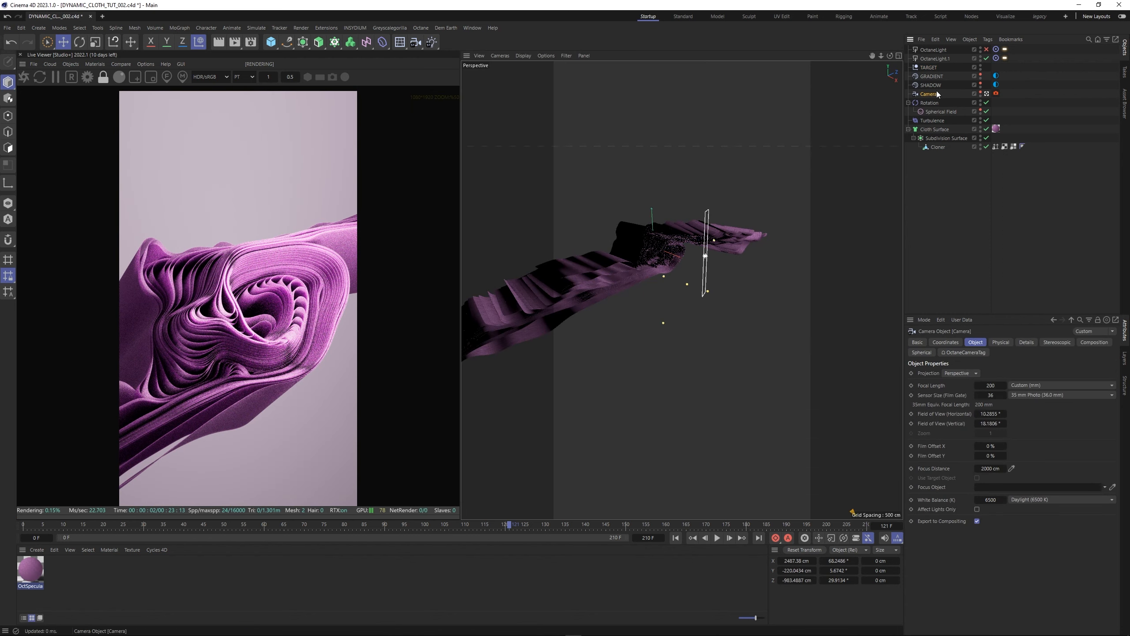
left_click(987, 94)
left_click_drag(736, 275, 678, 299, "alt")
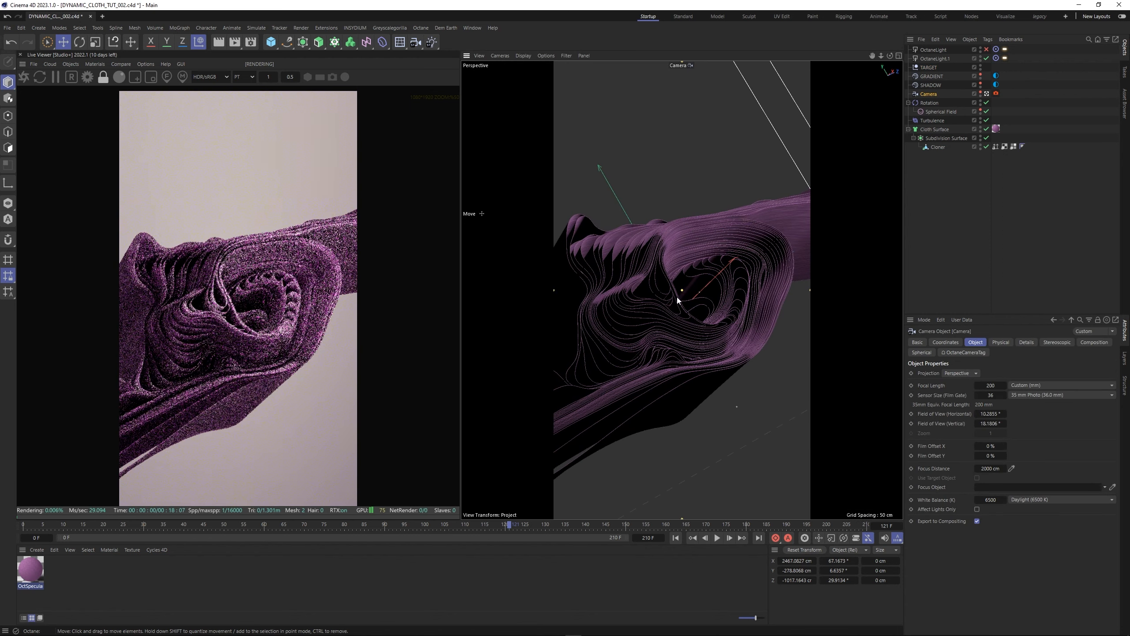
Set the Octane camera imager's exposure to about 1.05 and return to the perspective view outside the camera
left_click(996, 94)
left_click_drag(1083, 420, 1078, 420)
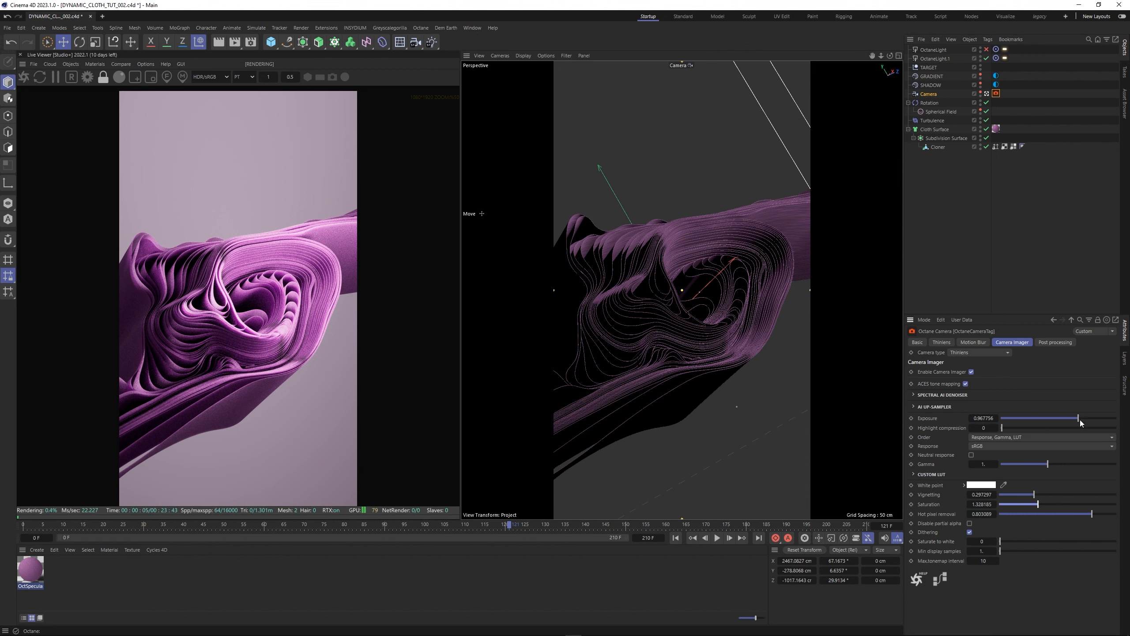
left_click_drag(1078, 419, 1079, 423)
left_click(1089, 267)
left_click(987, 94)
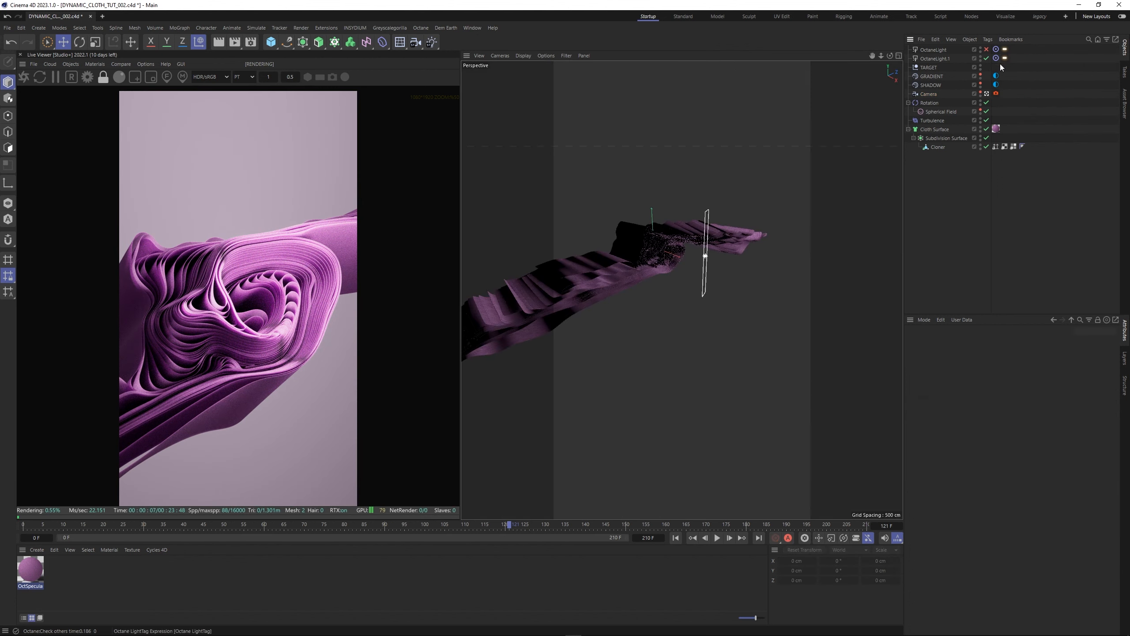
Enable OctaneLight in place of OctaneLight.1 and move it to about X 528 cm, Z 225 cm
left_click(986, 58)
left_click(986, 50)
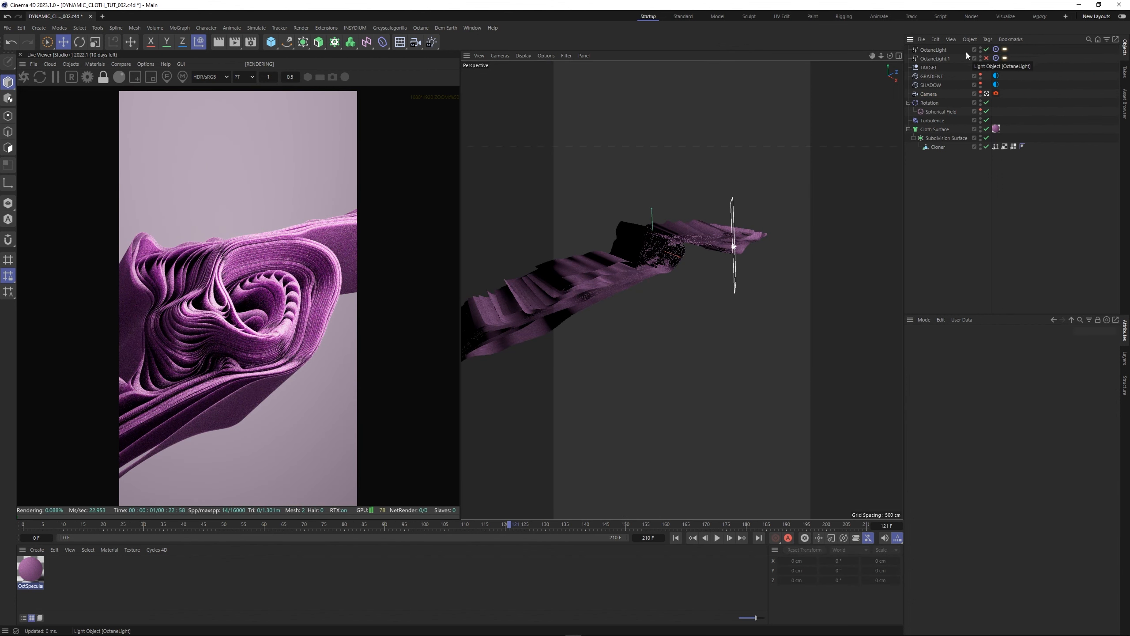
left_click(935, 50)
left_click_drag(777, 259, 747, 243)
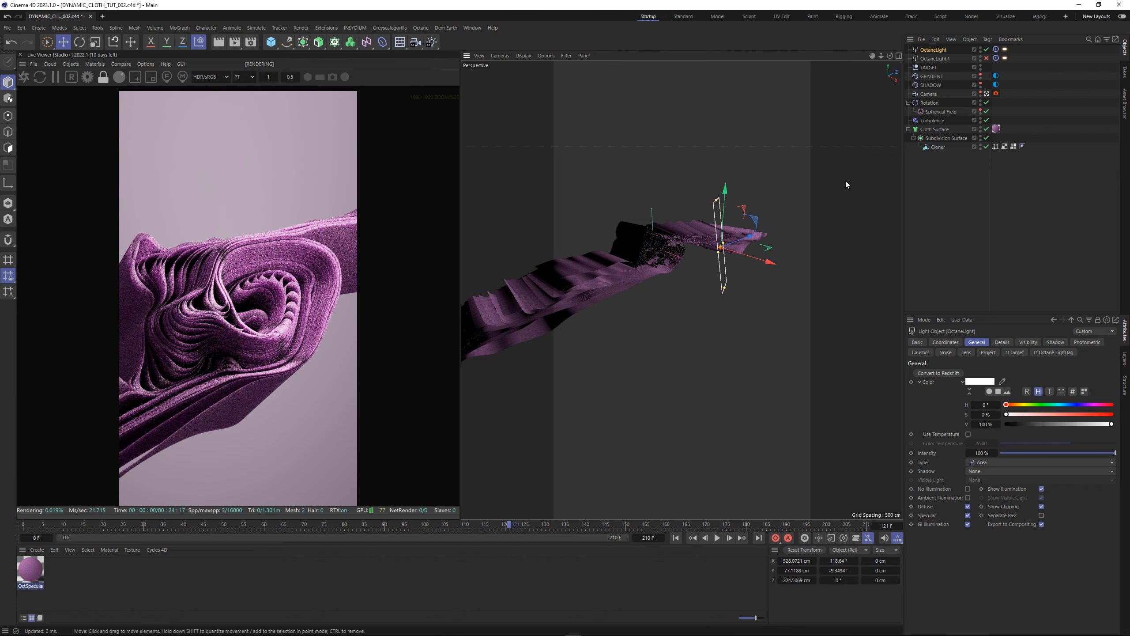
Disable OctaneLight, re-enable OctaneLight.1 and inspect the cloth folds up close in the Live Viewer render
left_click(987, 50)
left_click(986, 58)
left_click(930, 59)
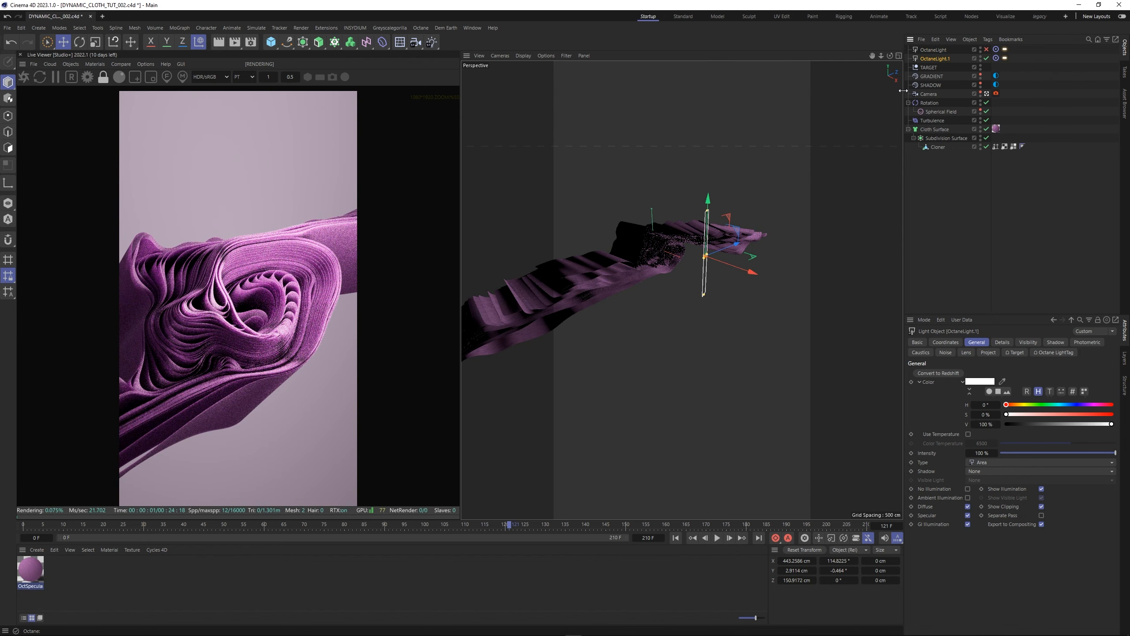
left_click(962, 225)
scroll(255, 303, "up", 5)
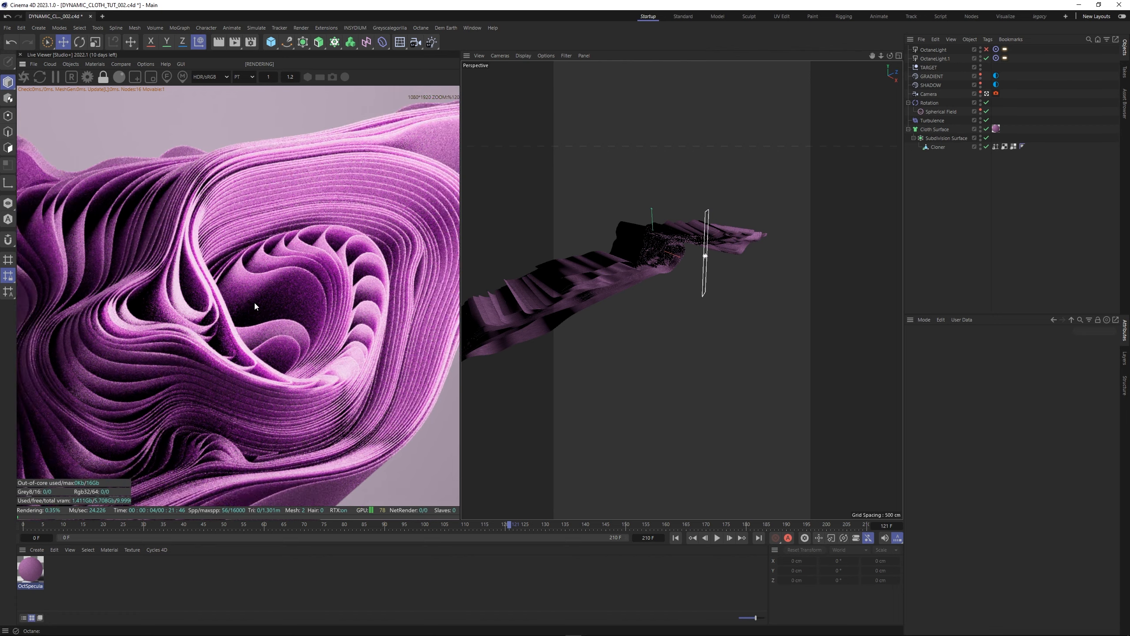
scroll(255, 303, "down", 5)
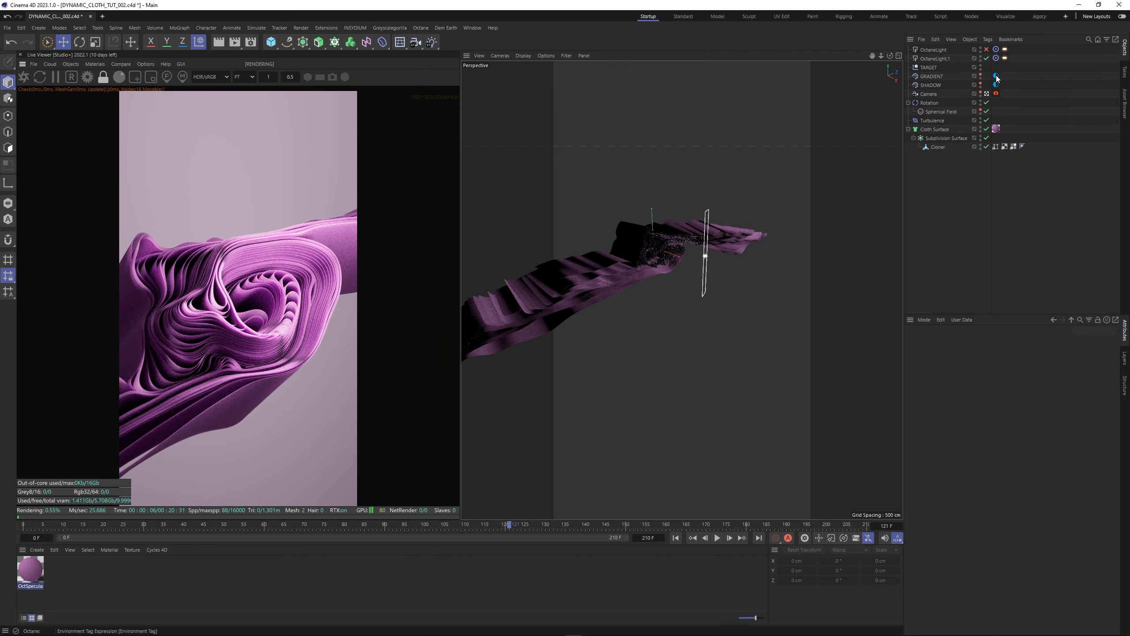
In the GRADIENT sky's gradient shader, set the light knot's saturation to 17% and shift it closer to the dark knot
left_click(997, 78)
left_click(1036, 431)
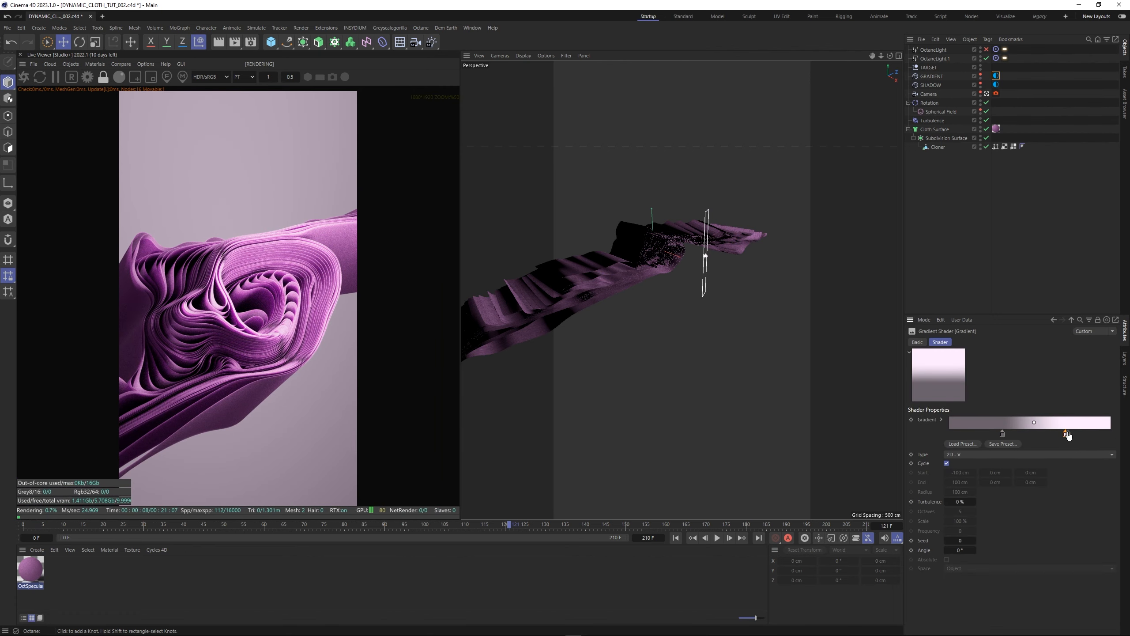
double_click(1066, 434)
left_click_drag(895, 462, 923, 462)
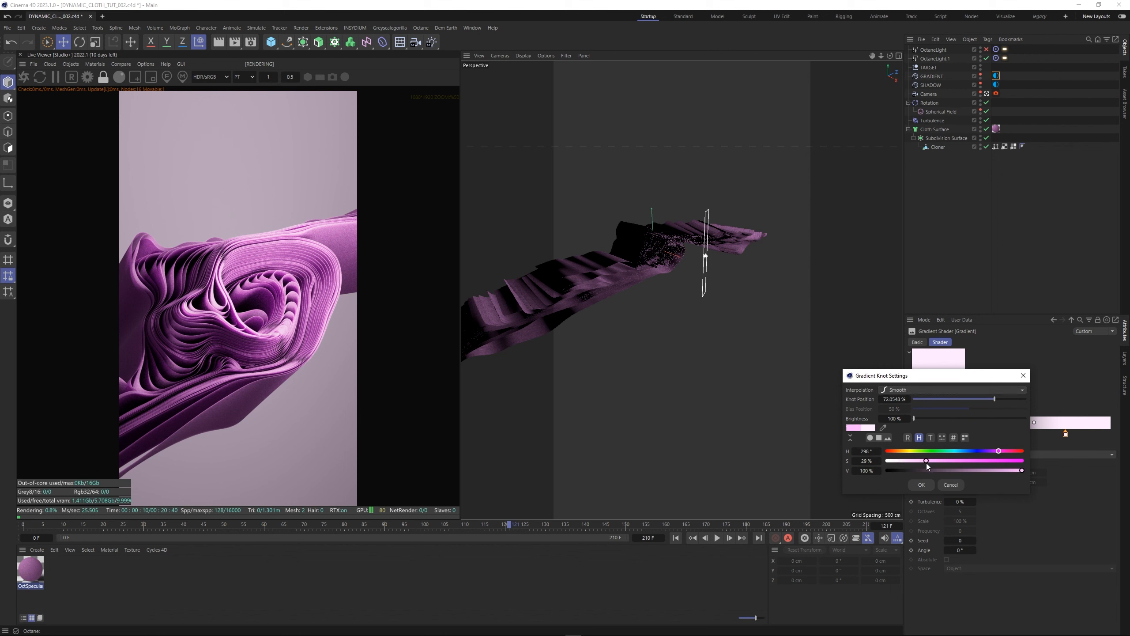
left_click(921, 485)
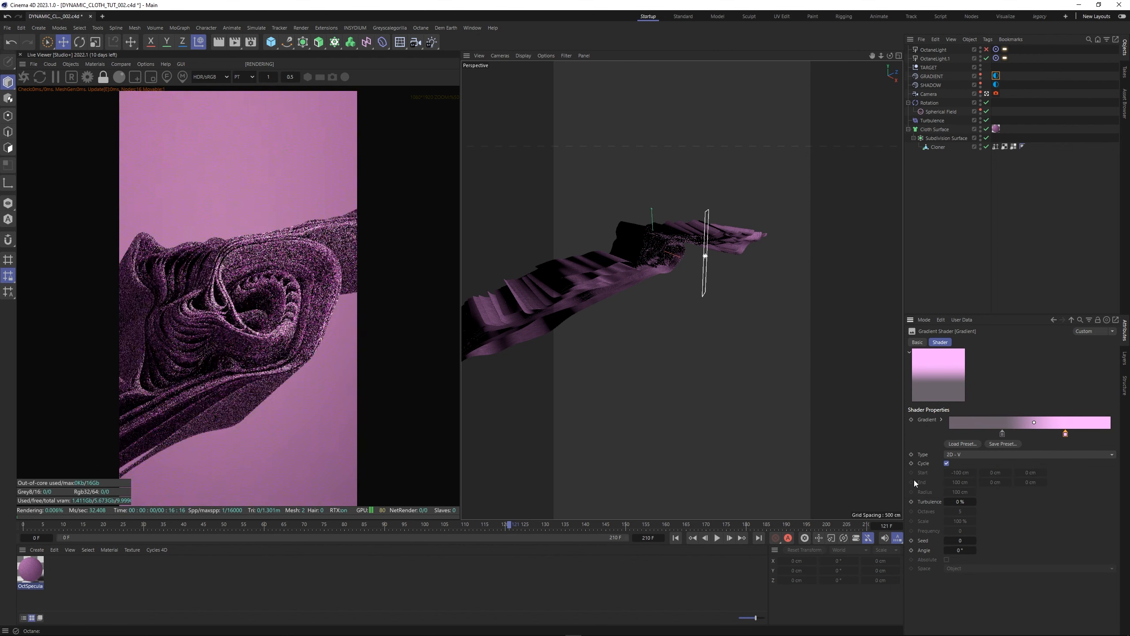
double_click(1066, 435)
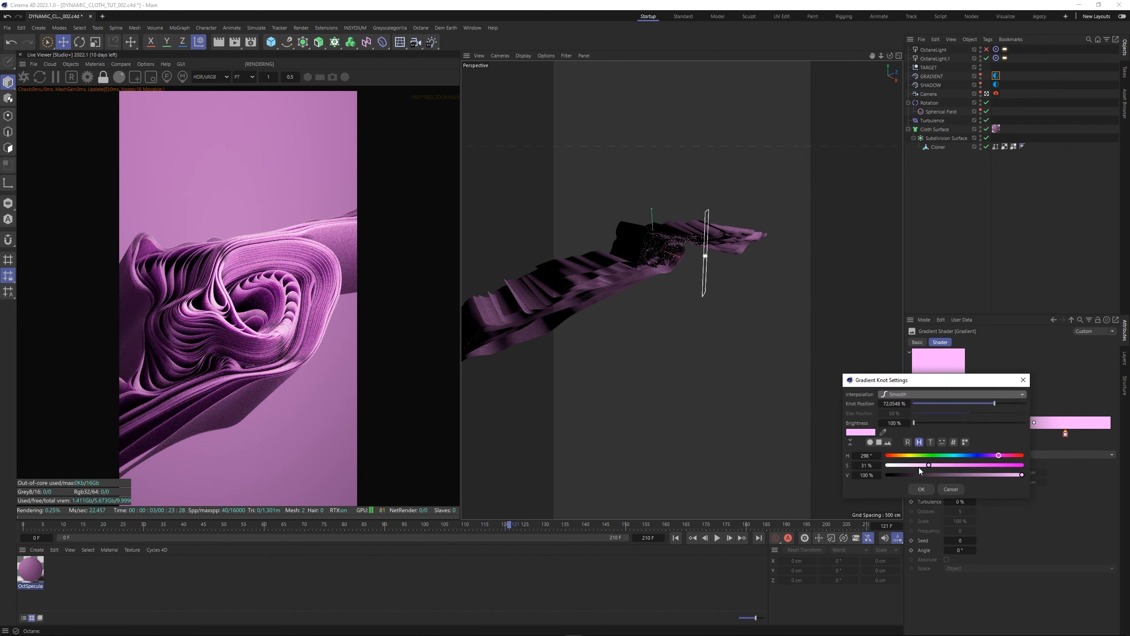
left_click(925, 487)
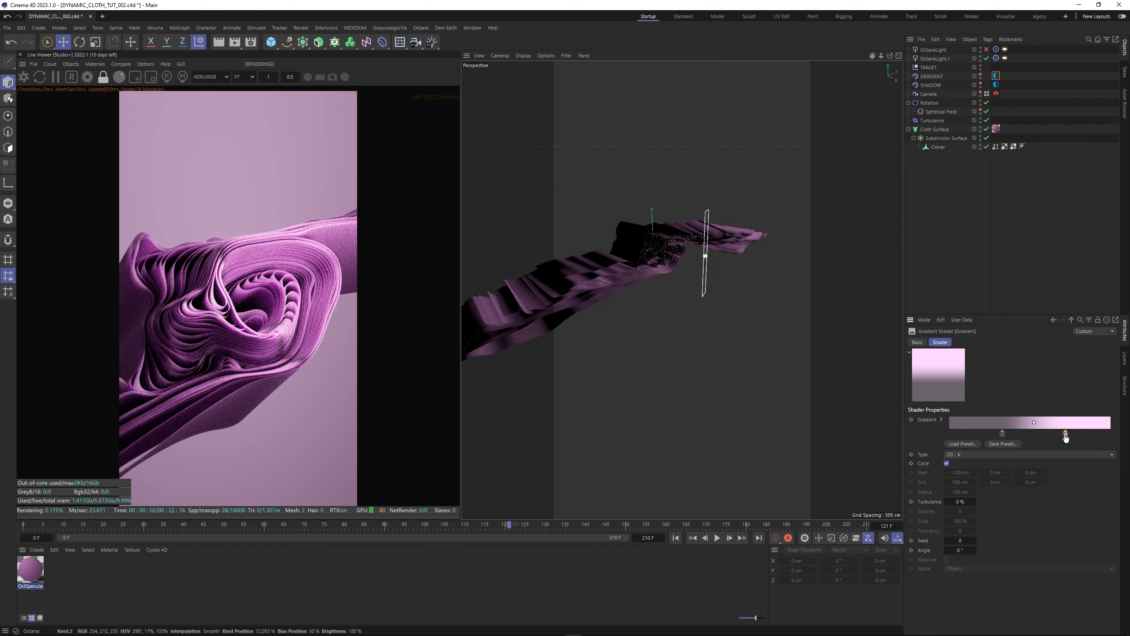
left_click_drag(1066, 435, 1042, 434)
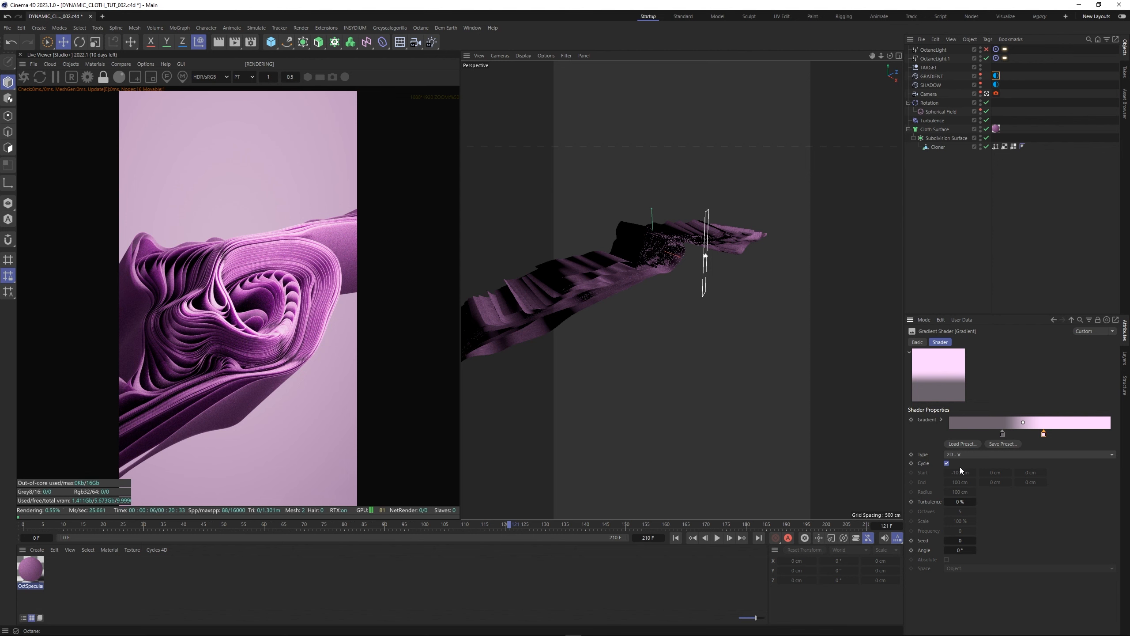
Move the gradient's dark knot to about 36.7% and raise its colour saturation to about 30%
left_click(1002, 433)
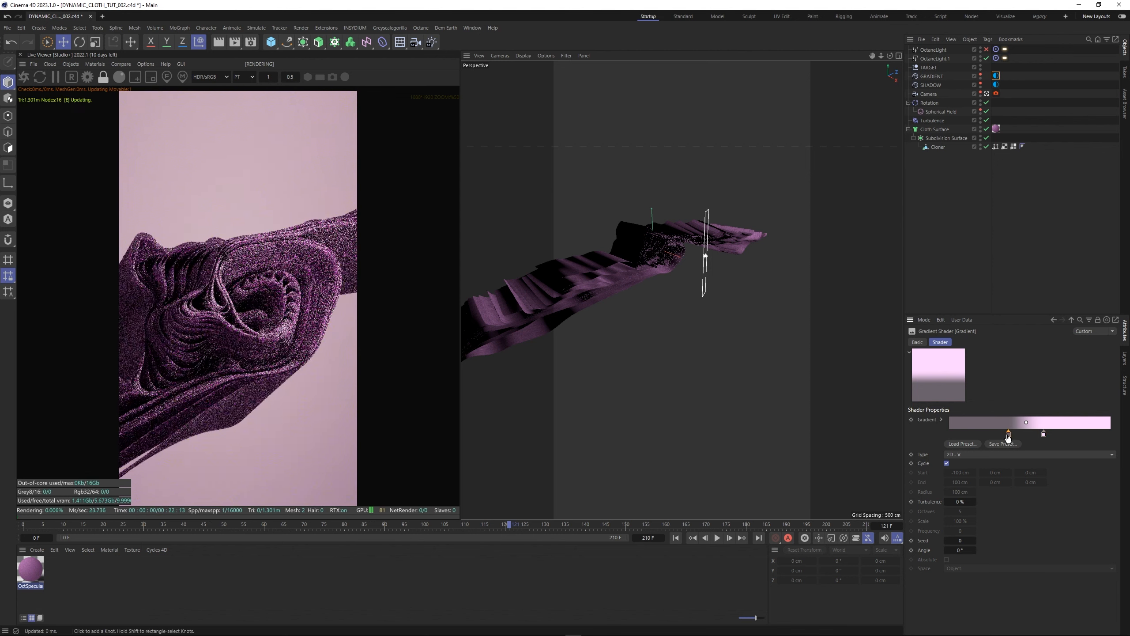
double_click(1002, 433)
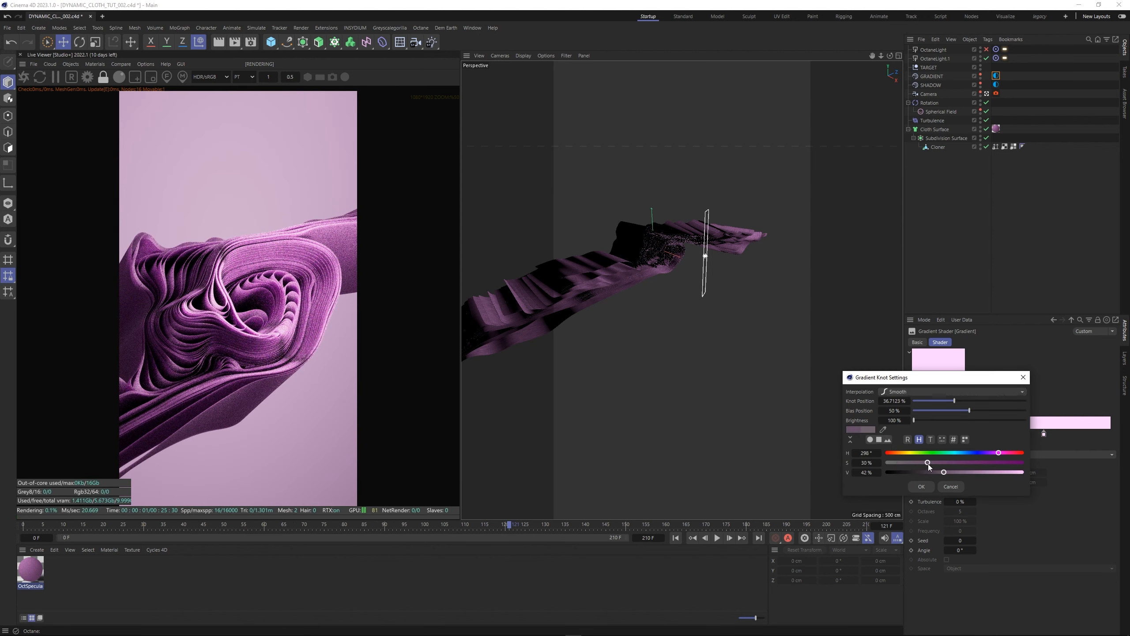
left_click(918, 487)
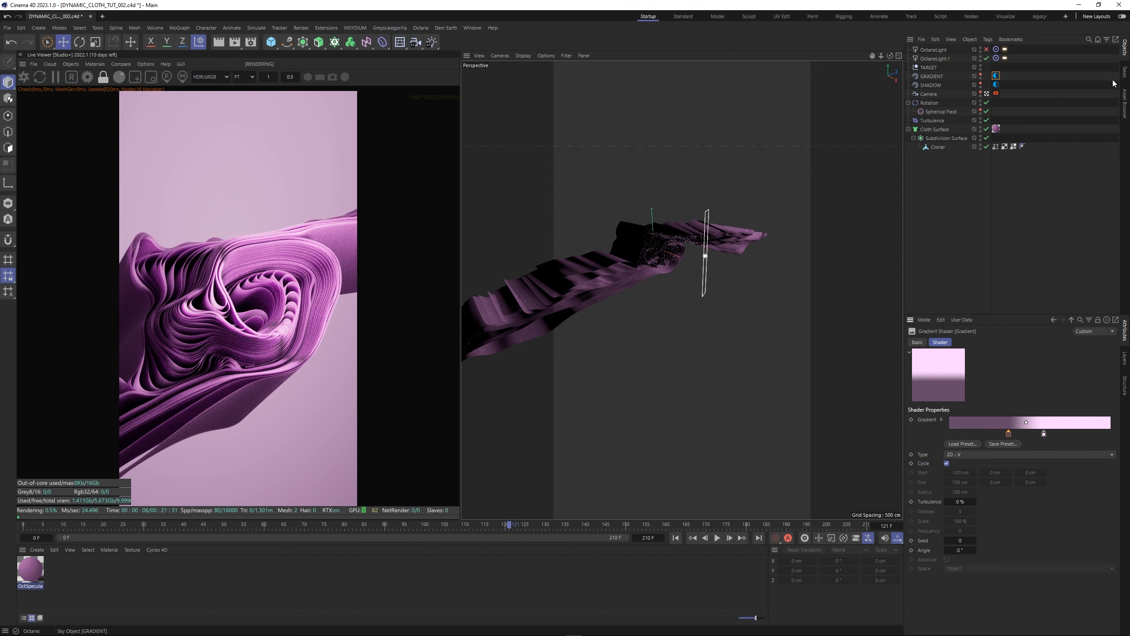
Raise the Octane camera imager's exposure to about 1.29
left_click(996, 93)
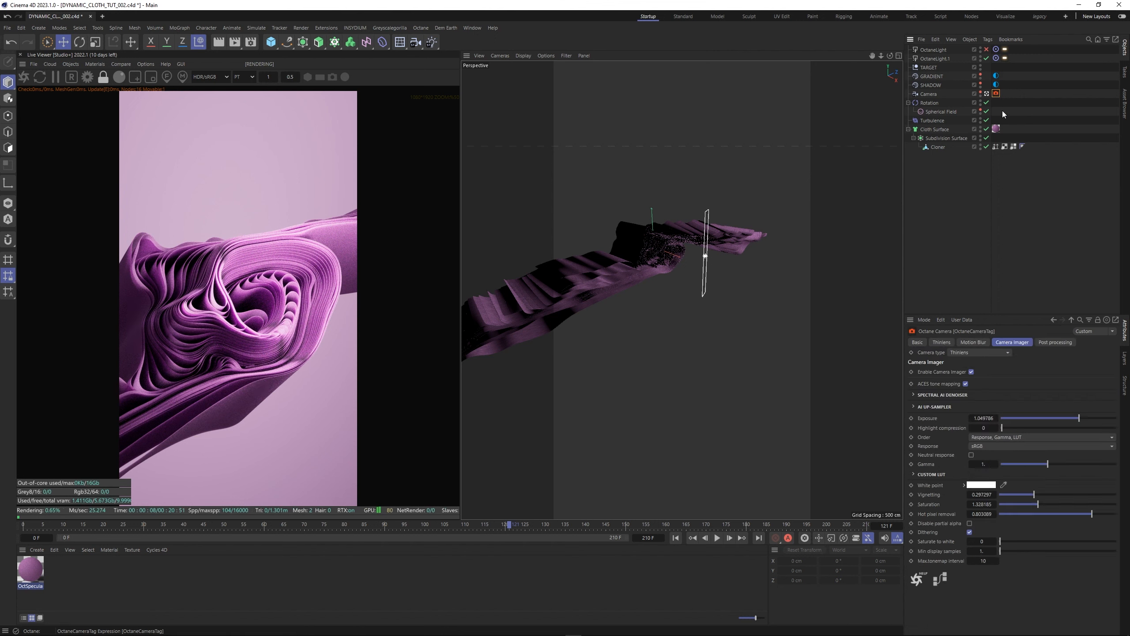
left_click_drag(1077, 421, 1082, 421)
left_click(1109, 181)
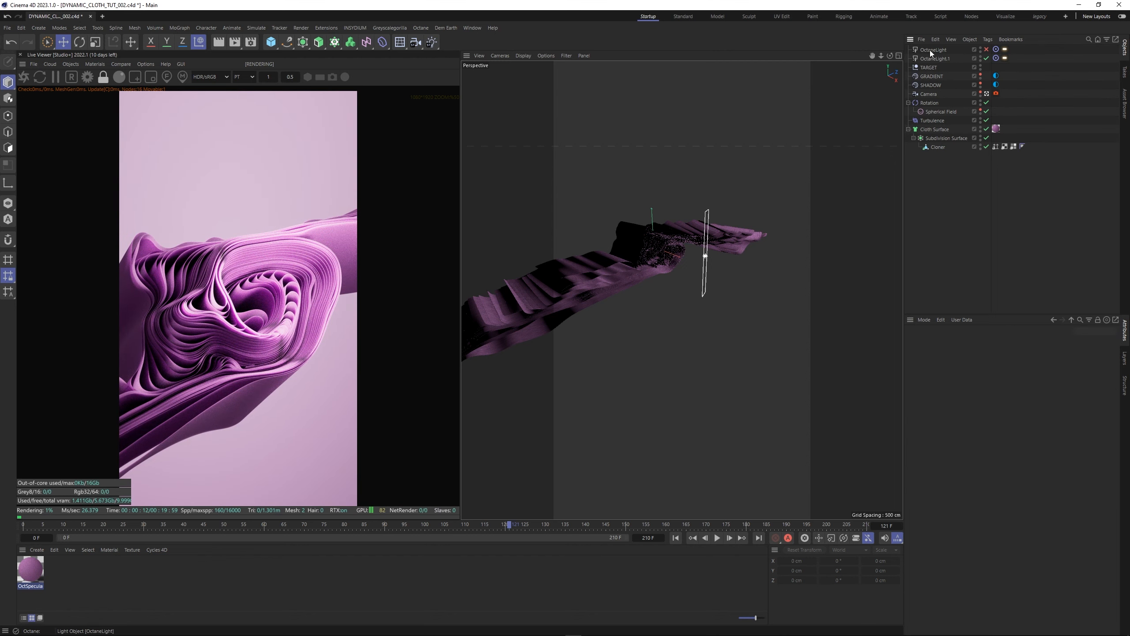
Move OctaneLight.1 beside the cloth to about X 586 cm, Z 94 cm
left_click(934, 58)
mouse_move(722, 254)
left_mouse_down()
mouse_move(661, 279)
mouse_move(727, 250)
mouse_move(711, 258)
mouse_move(728, 269)
mouse_move(733, 255)
left_mouse_up()
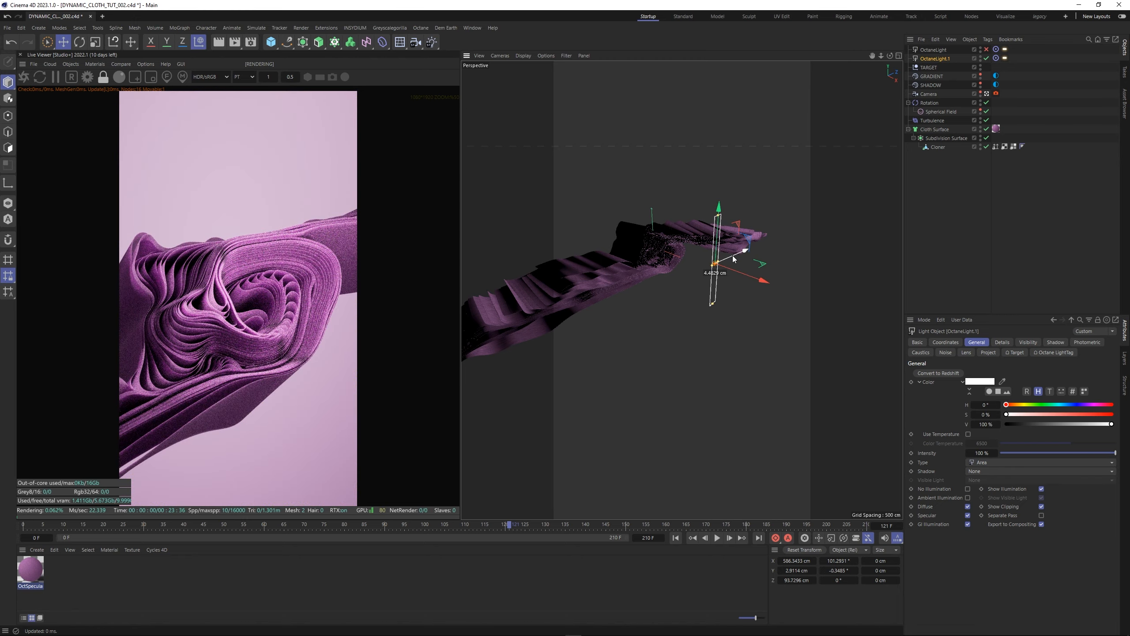
left_click(998, 201)
Look through the camera, reframe the cloth and move the timeline to frame 172
key("F1")
mouse_move(681, 290)
left_mouse_down("alt")
mouse_move(691, 357)
mouse_move(684, 256)
mouse_move(688, 284)
mouse_move(671, 284)
mouse_move(706, 290)
mouse_move(725, 274)
mouse_move(687, 290)
mouse_move(707, 292)
mouse_move(673, 292)
mouse_move(729, 298)
mouse_move(685, 306)
mouse_move(702, 292)
left_mouse_up("alt")
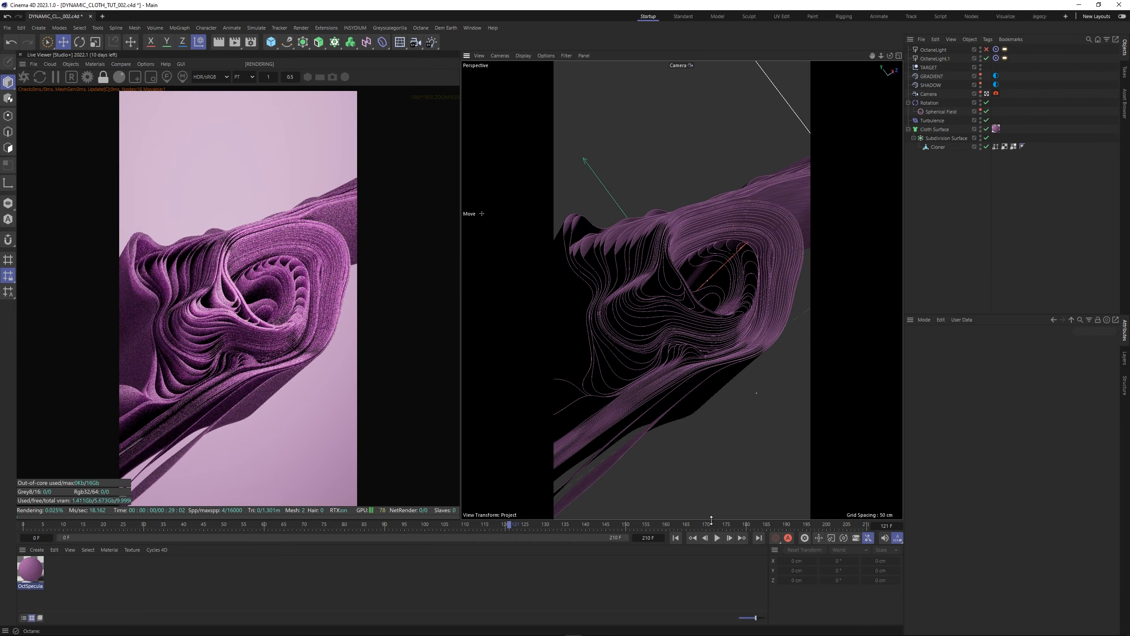
left_click(713, 525)
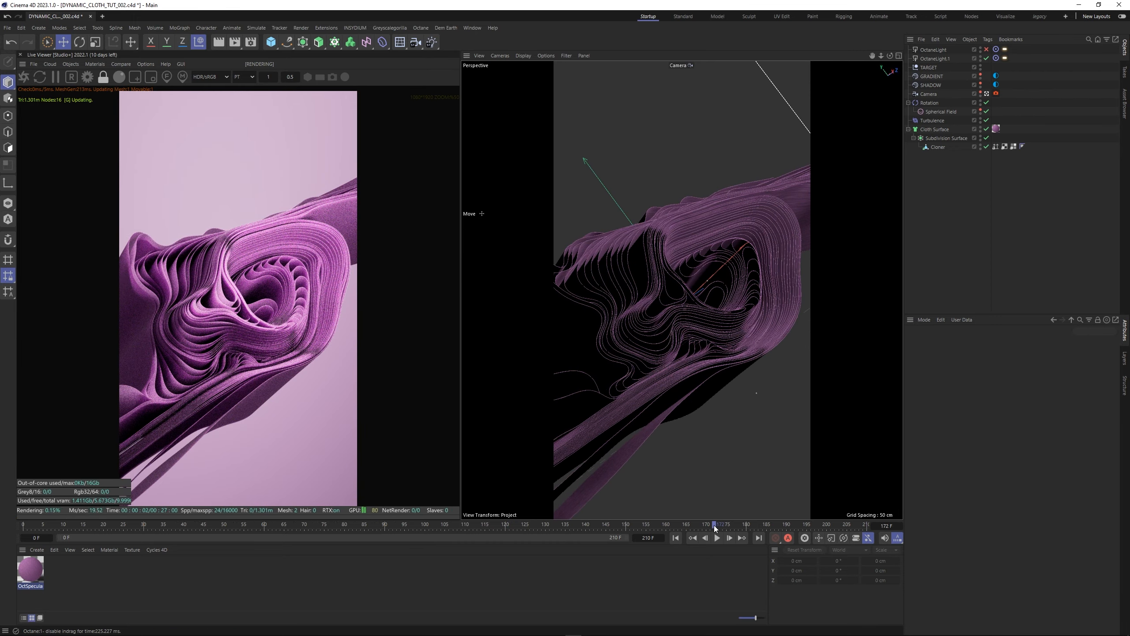
Adjust the saturation of the RGB Spectrum colour feeding OctSpecular1's transmission and albedo in the Octane Node Editor
left_click(997, 93)
left_click(96, 65)
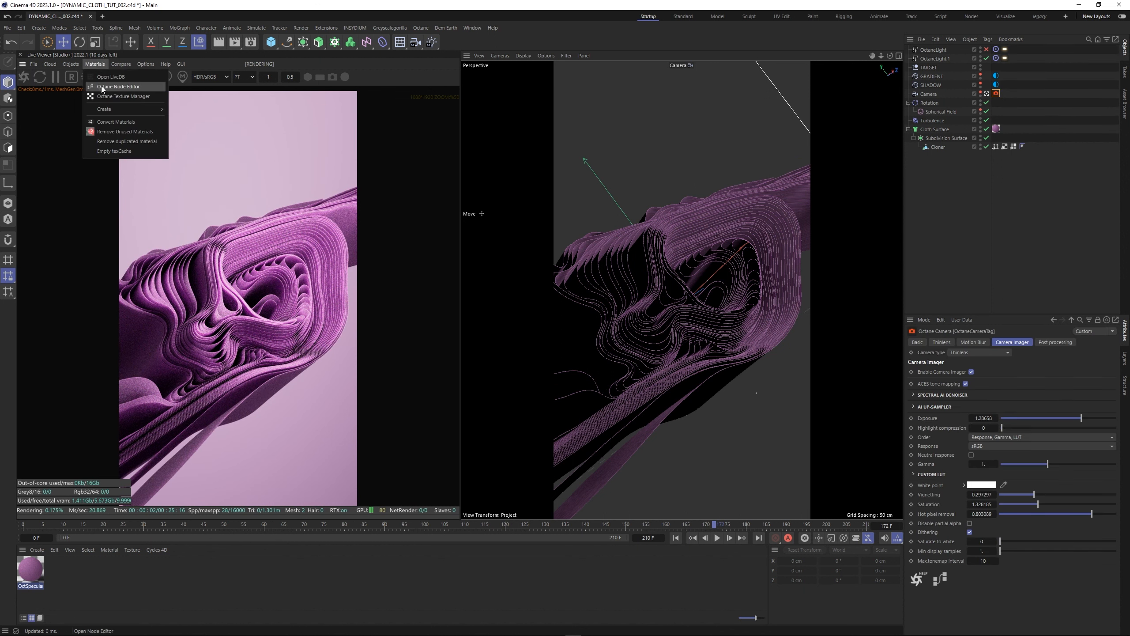
left_click(100, 86)
left_click_drag(469, 172, 741, 95)
left_click(610, 315)
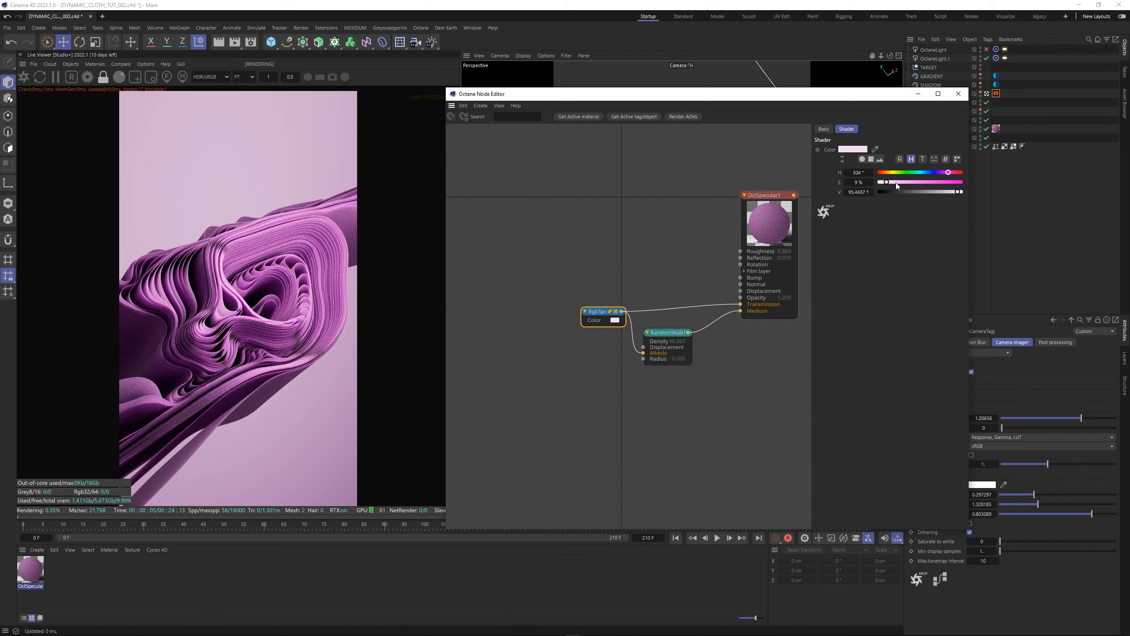
left_click_drag(897, 182, 887, 182)
left_click(959, 93)
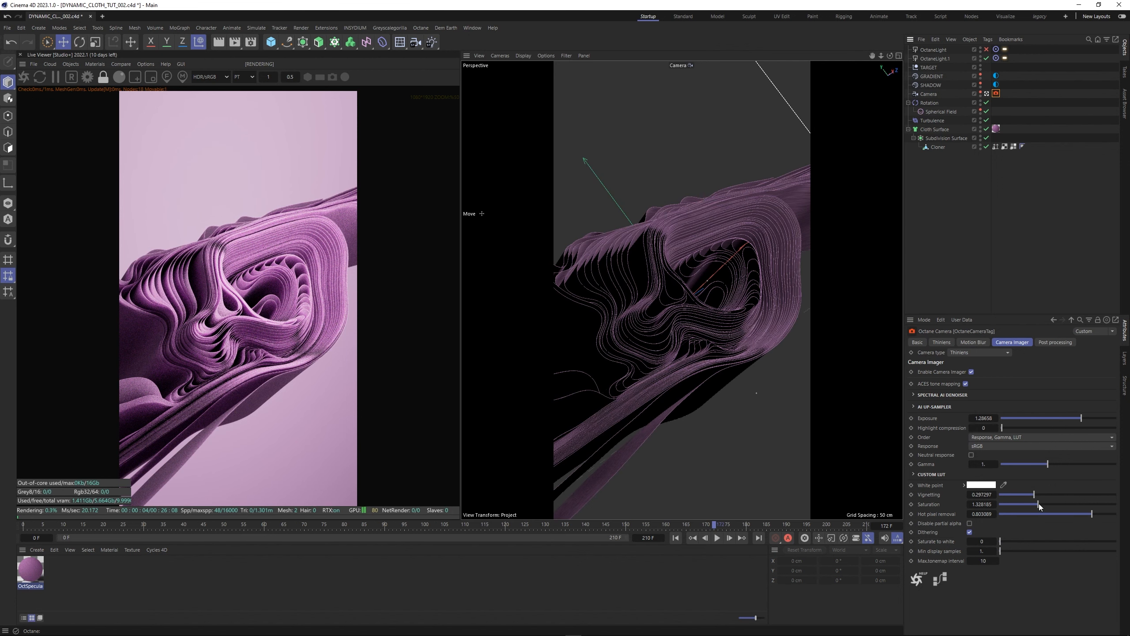
Raise the camera imager's saturation to about 1.87 and its exposure to about 1.71
left_click_drag(1039, 504, 1054, 505)
left_click_drag(1081, 420, 1084, 422)
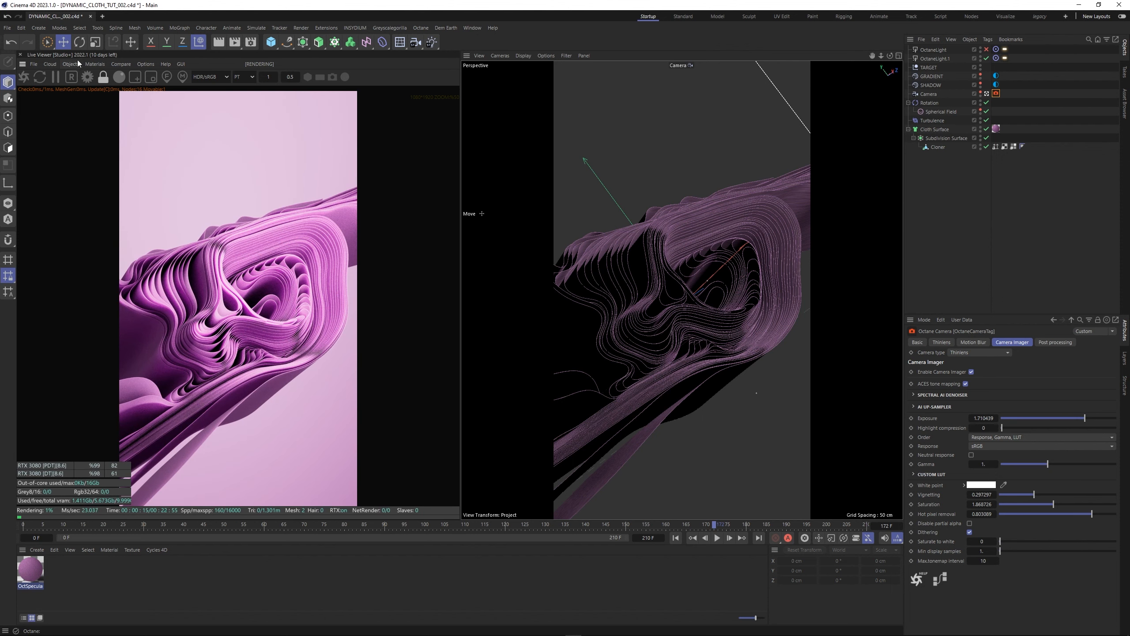
Reopen OctSpecular1 in the Octane Node Editor and turn on its Fake shadows option
left_click(92, 65)
left_click(110, 87)
left_click_drag(481, 175, 744, 113)
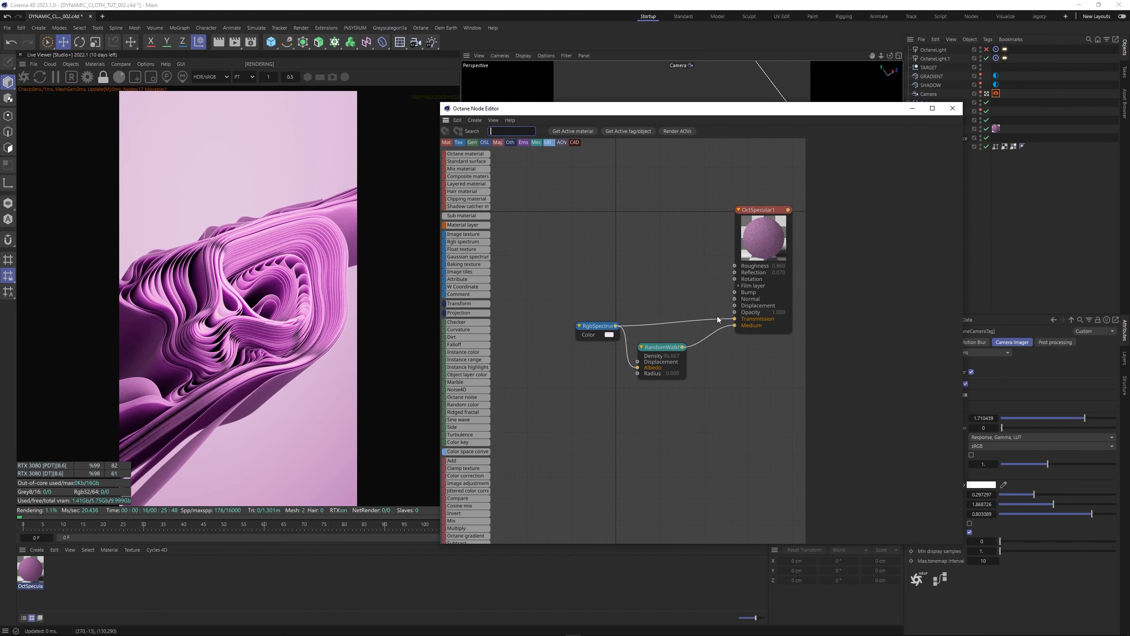
left_click(751, 325)
left_click(883, 163)
left_click(916, 165)
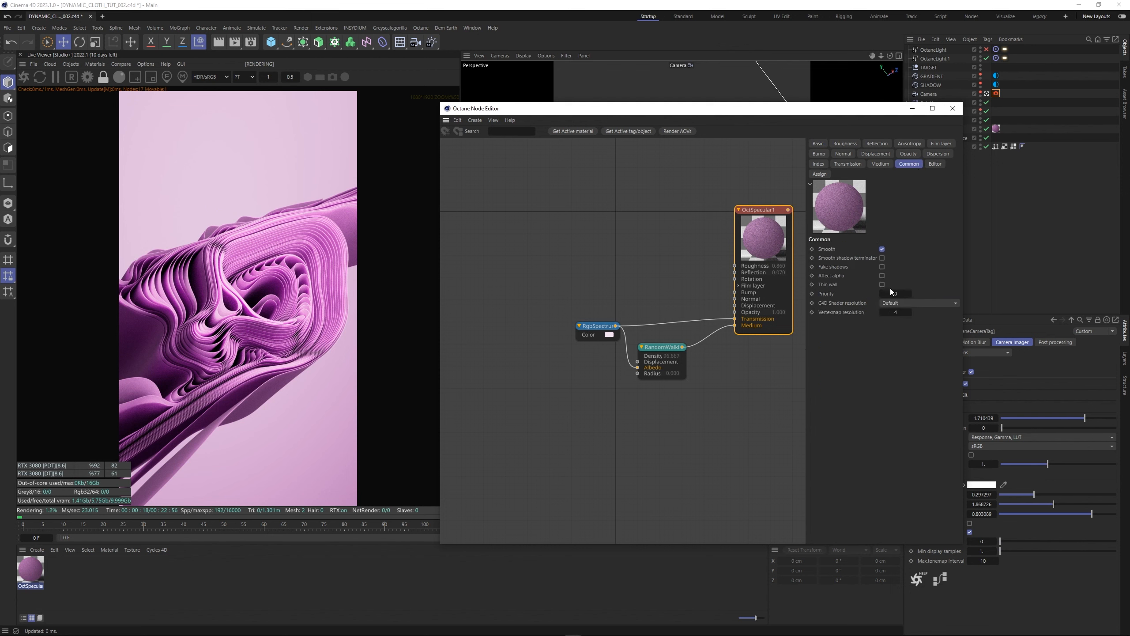
left_click(882, 267)
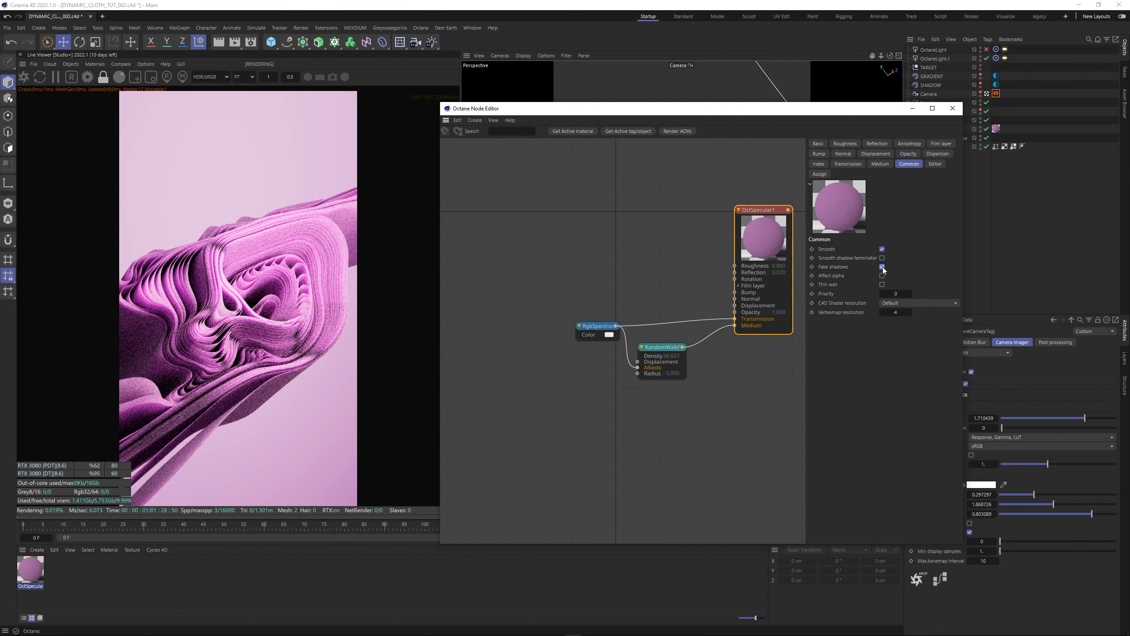
Raise the Random Walk medium's density further and close the Octane Node Editor
left_click(662, 346)
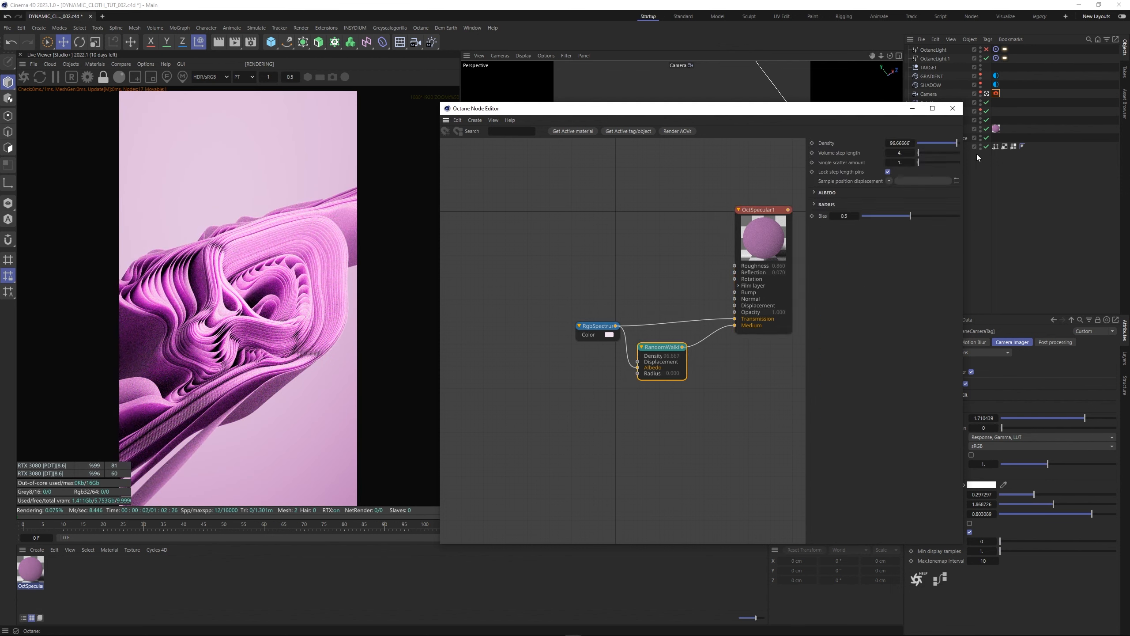
left_click_drag(961, 149, 1066, 154)
left_click(953, 109)
Darken the SHADOW sky's RGB Spectrum environment colour to a value of 32%
left_click(996, 84)
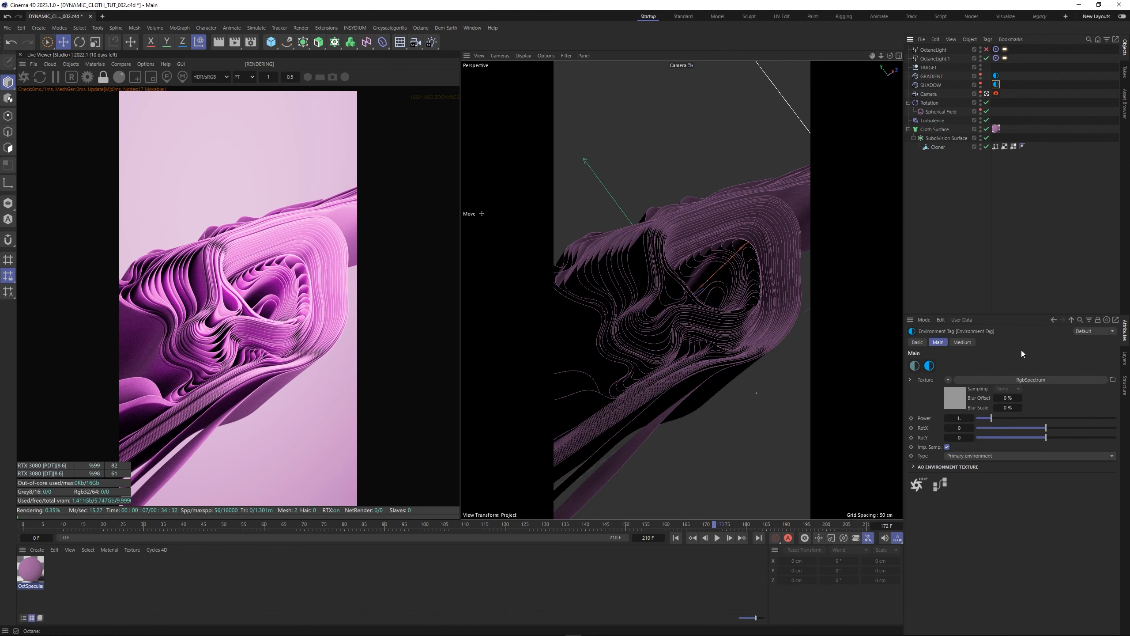
left_click(961, 395)
left_click_drag(1093, 407, 1017, 406)
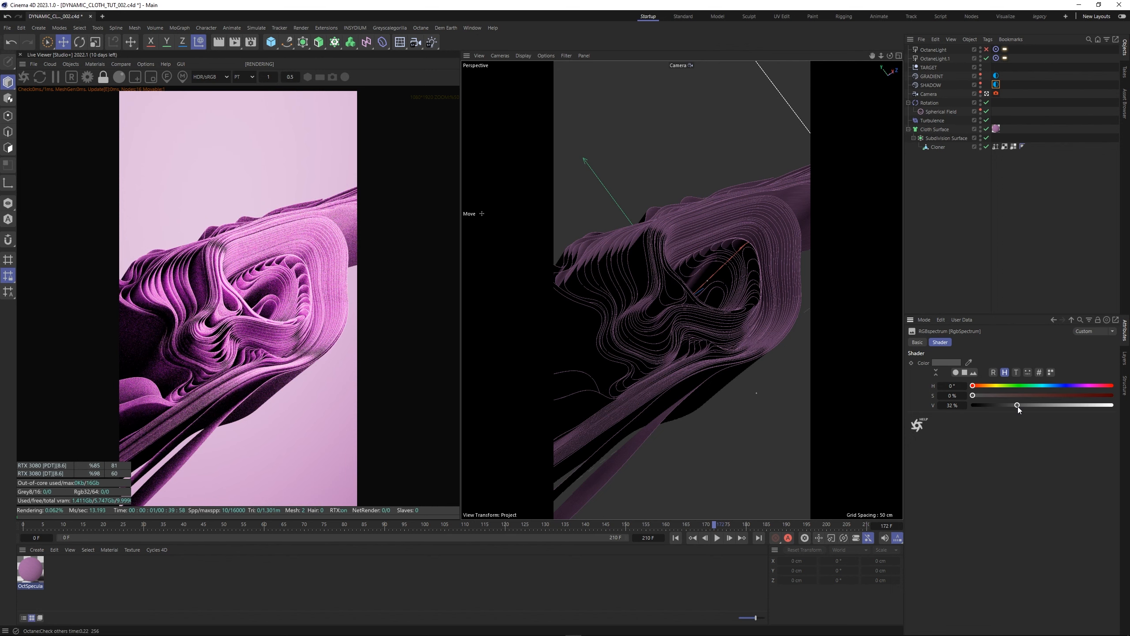
Reopen the Octane Node Editor beside the render and set the Random Walk medium's density to about 115.56
left_click(93, 66)
left_click(111, 95)
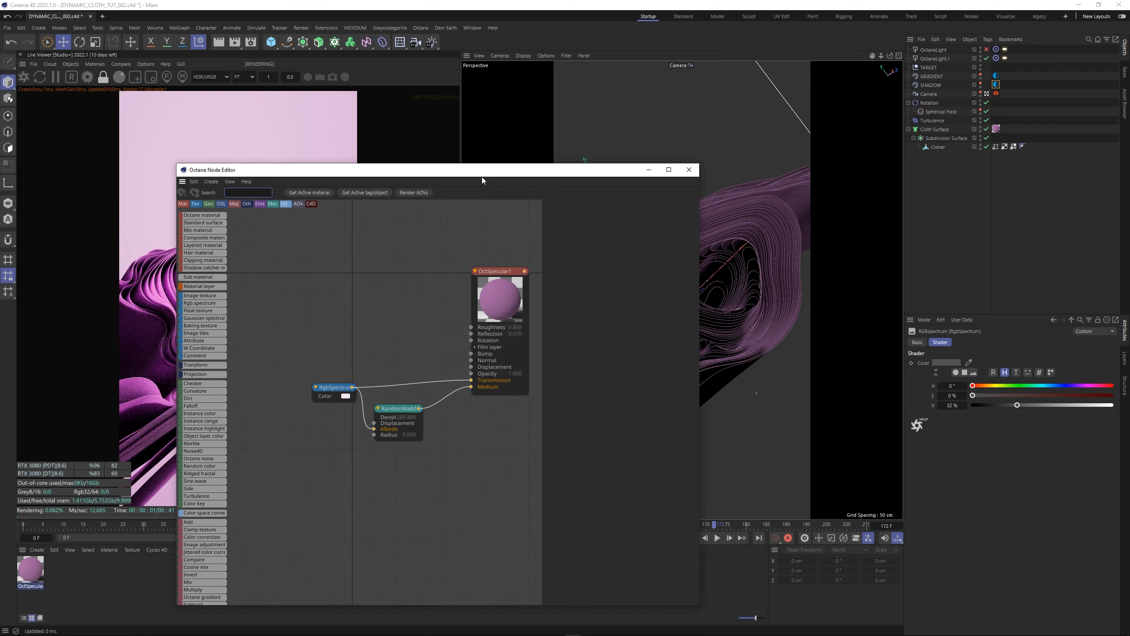
left_click_drag(553, 170, 825, 96)
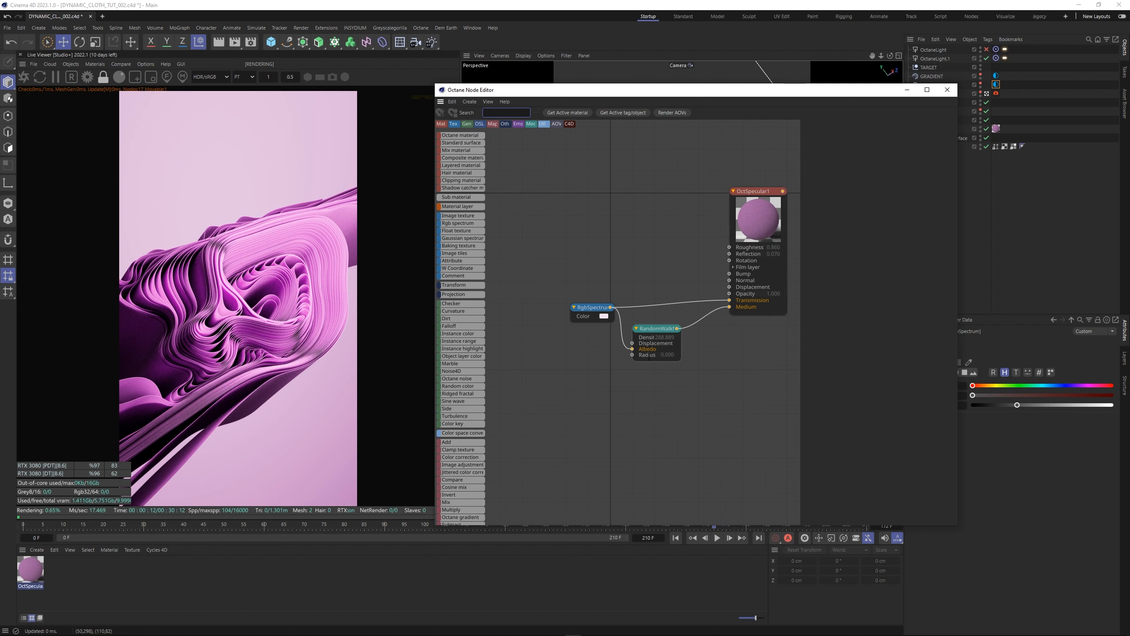
left_click(645, 329)
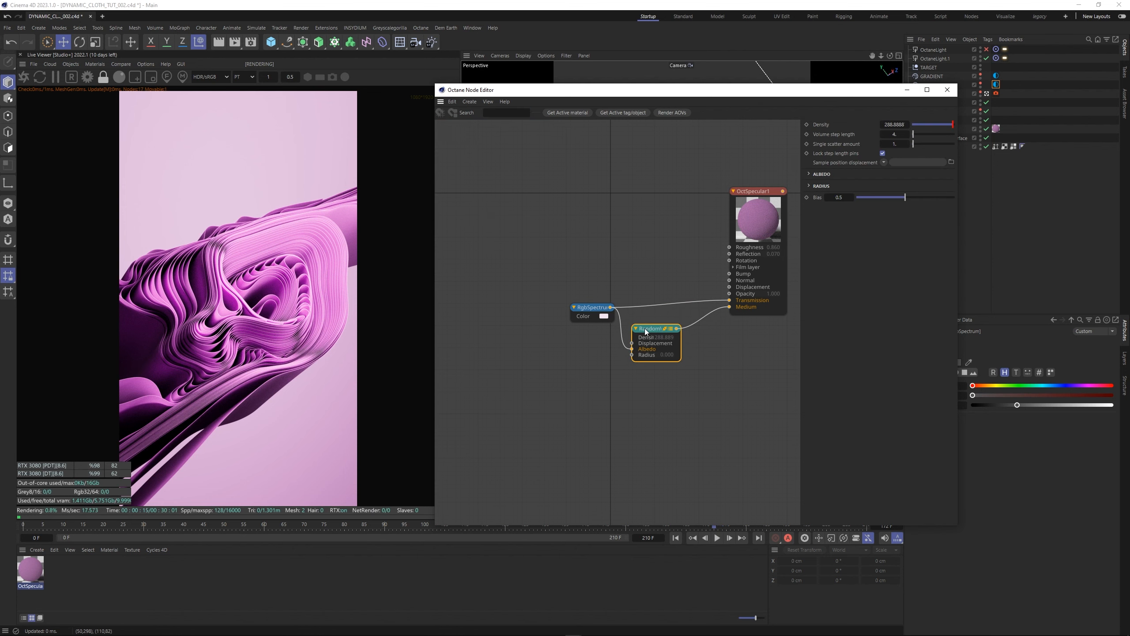
left_click(949, 124)
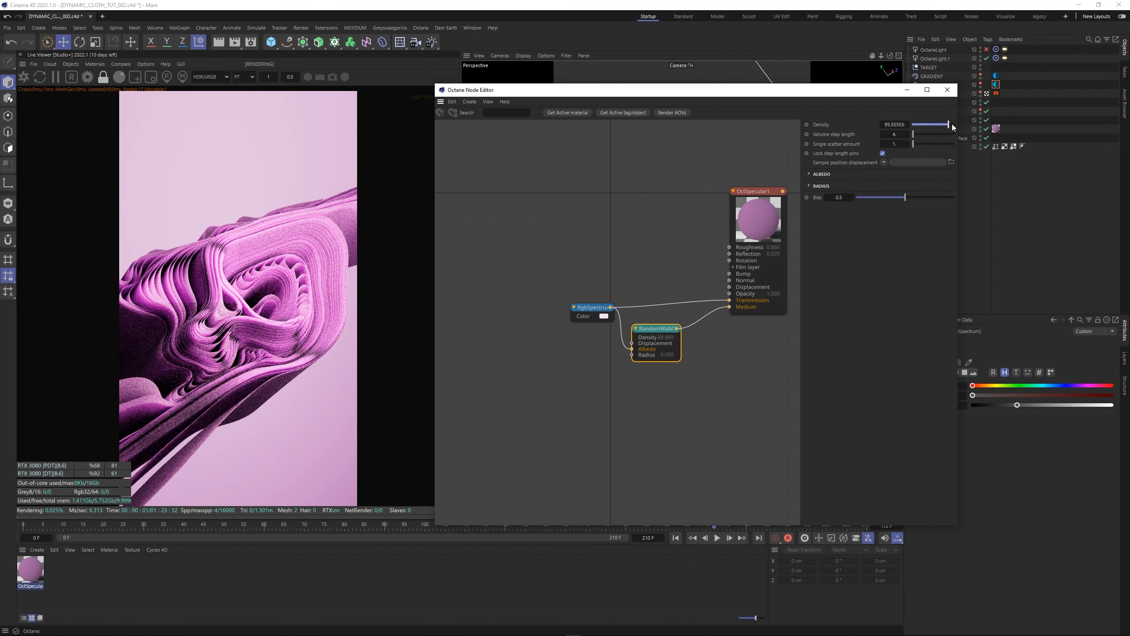
left_click_drag(948, 124, 953, 126)
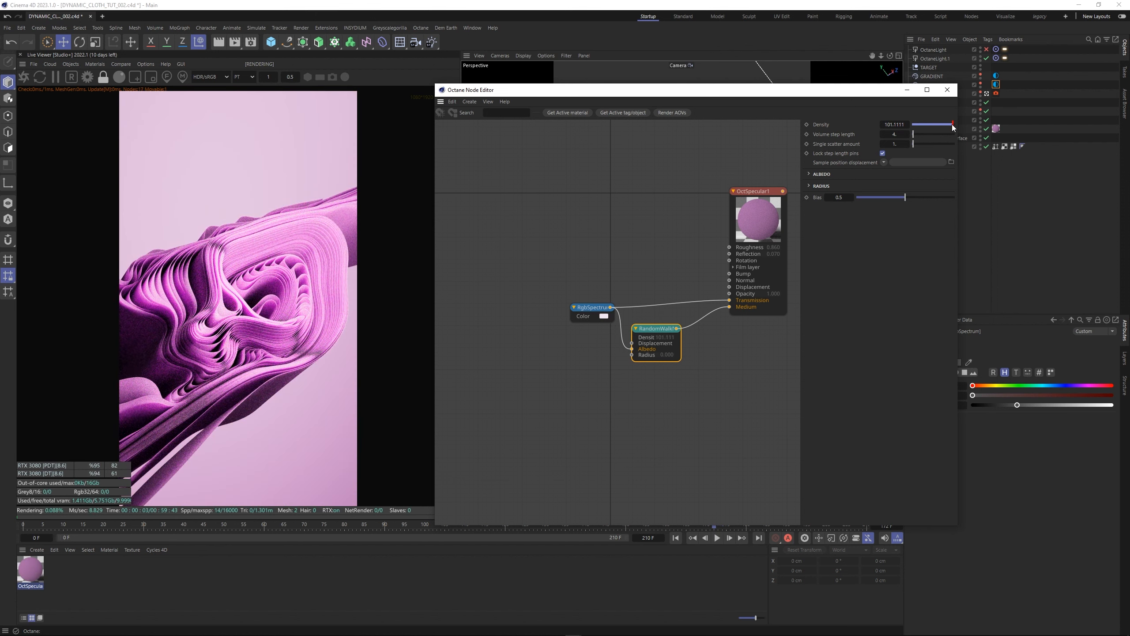
left_click_drag(954, 123, 959, 122)
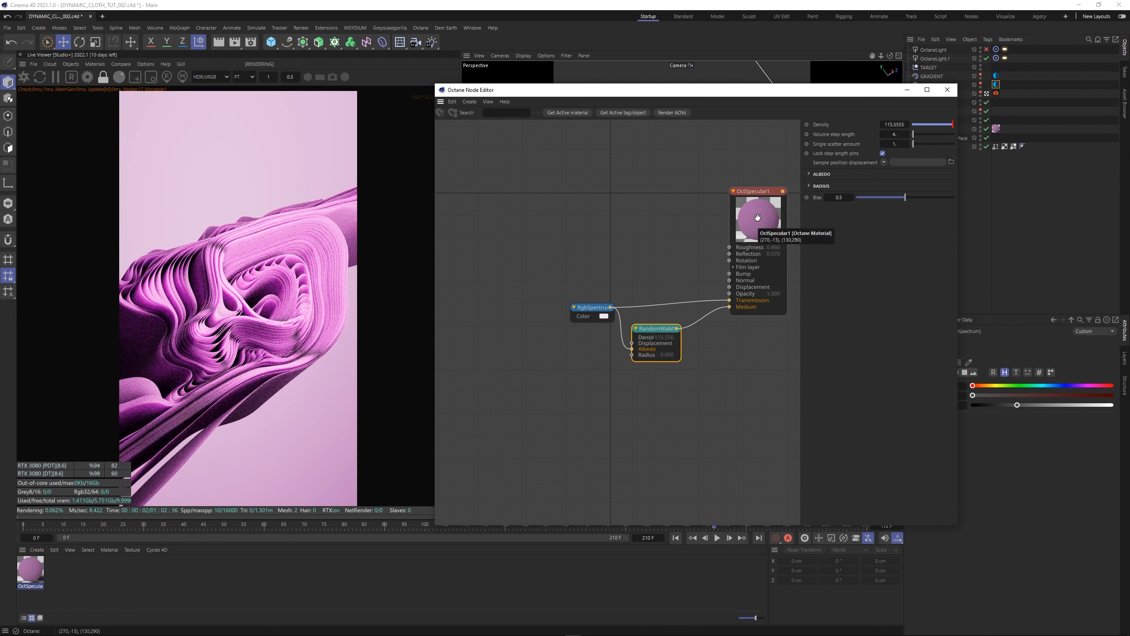
Turn off OctSpecular1's Fake shadows option, lower the Random Walk density to about 71.11 and close the node editor
left_click(785, 207)
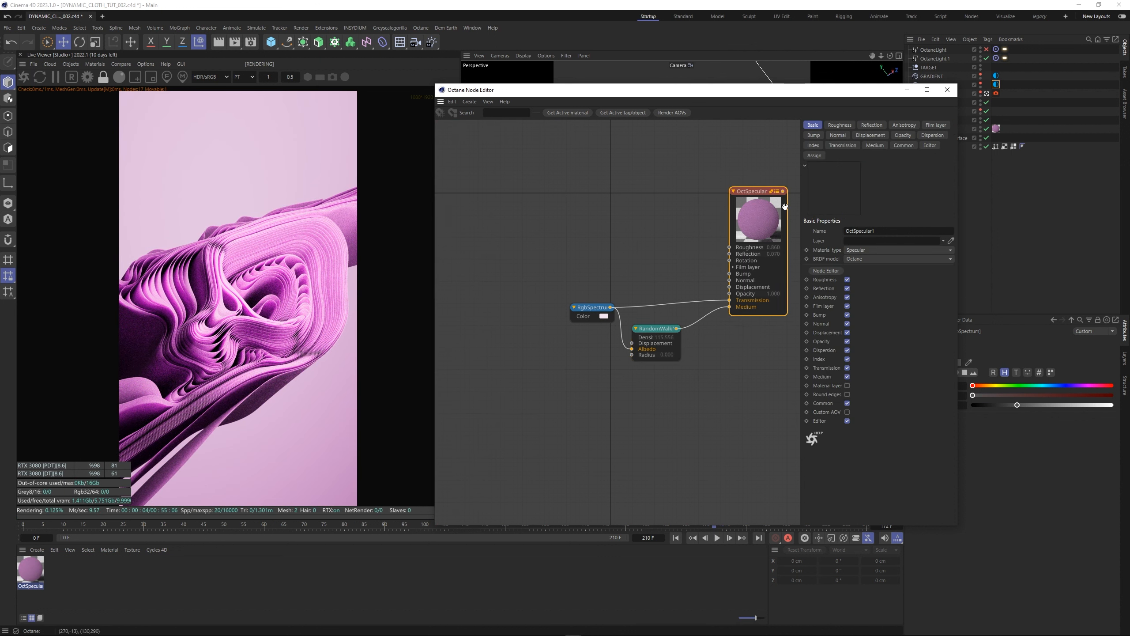
left_click(892, 145)
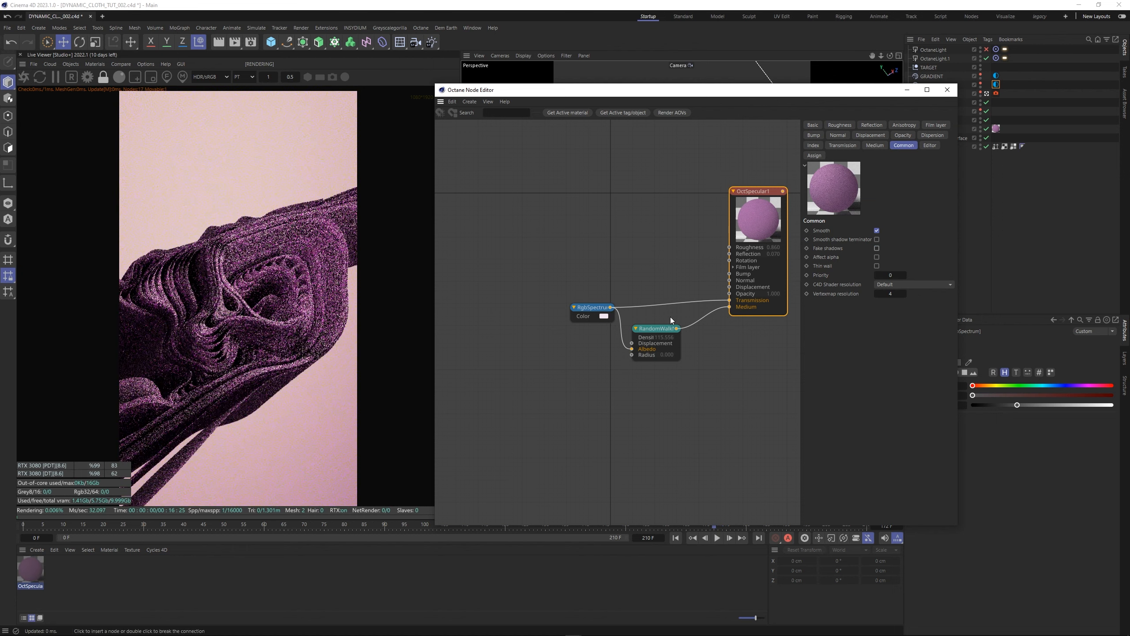
left_click(670, 329)
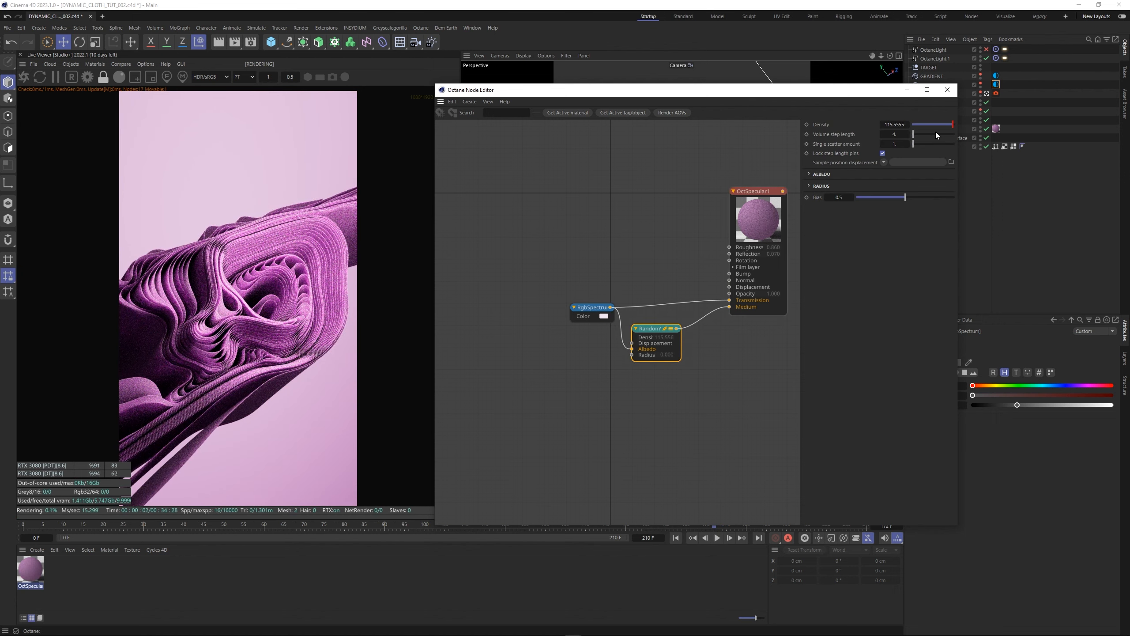
left_click_drag(951, 124, 941, 124)
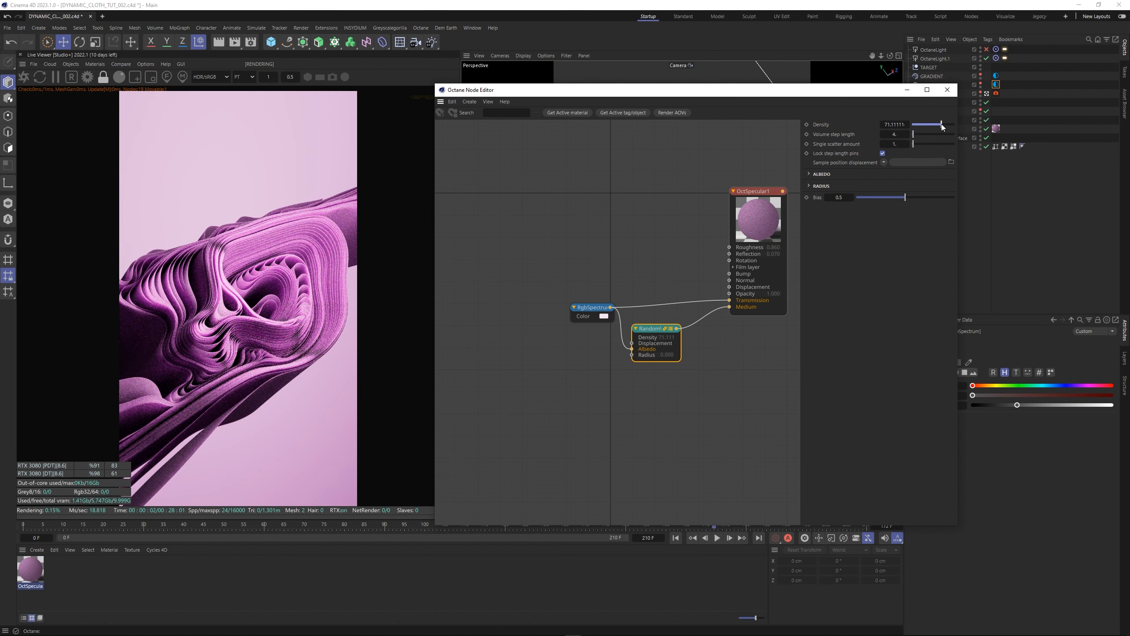
left_click(948, 90)
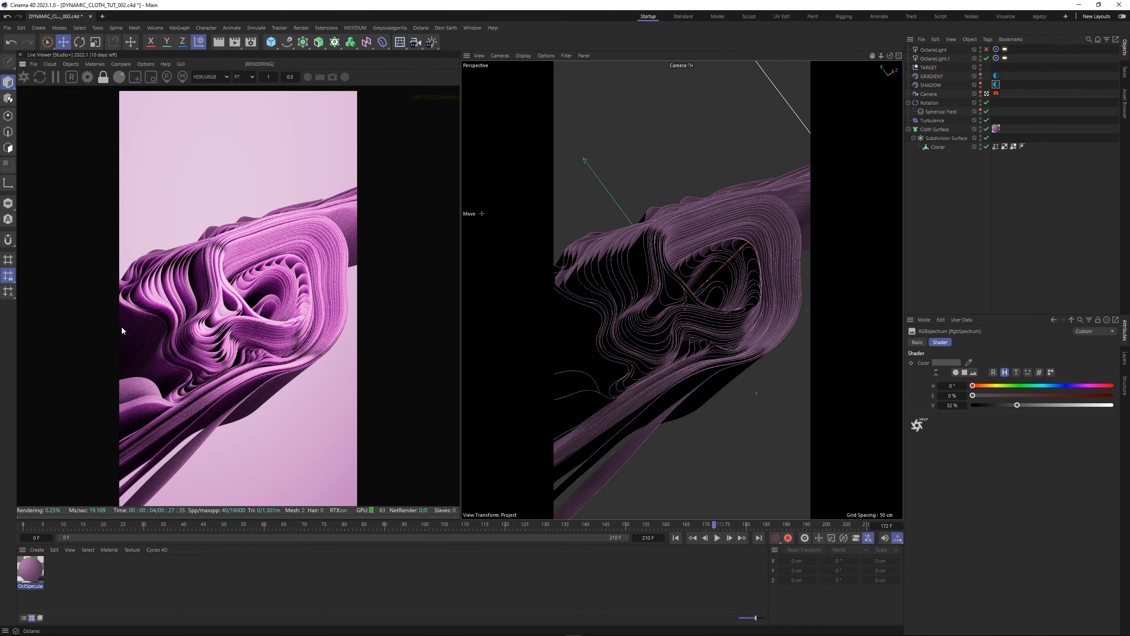
Switch to the free perspective view and move OctaneLight.1 to about X 533 cm, Y 14 cm, Z 82 cm
scroll(218, 266, "up", 2)
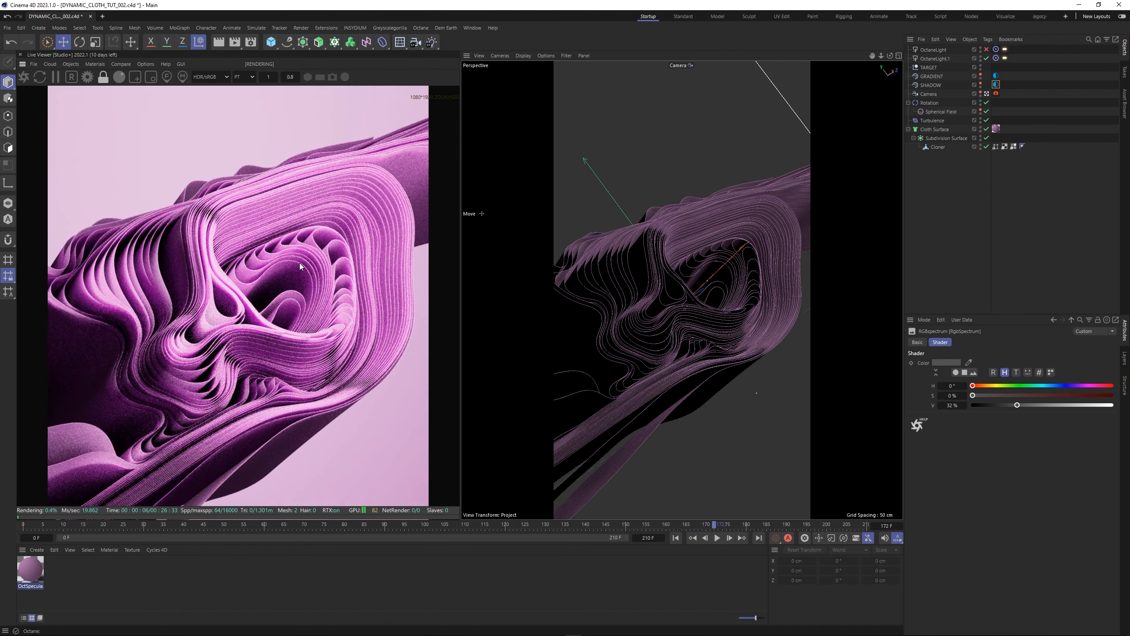
left_click(934, 58)
key("F2")
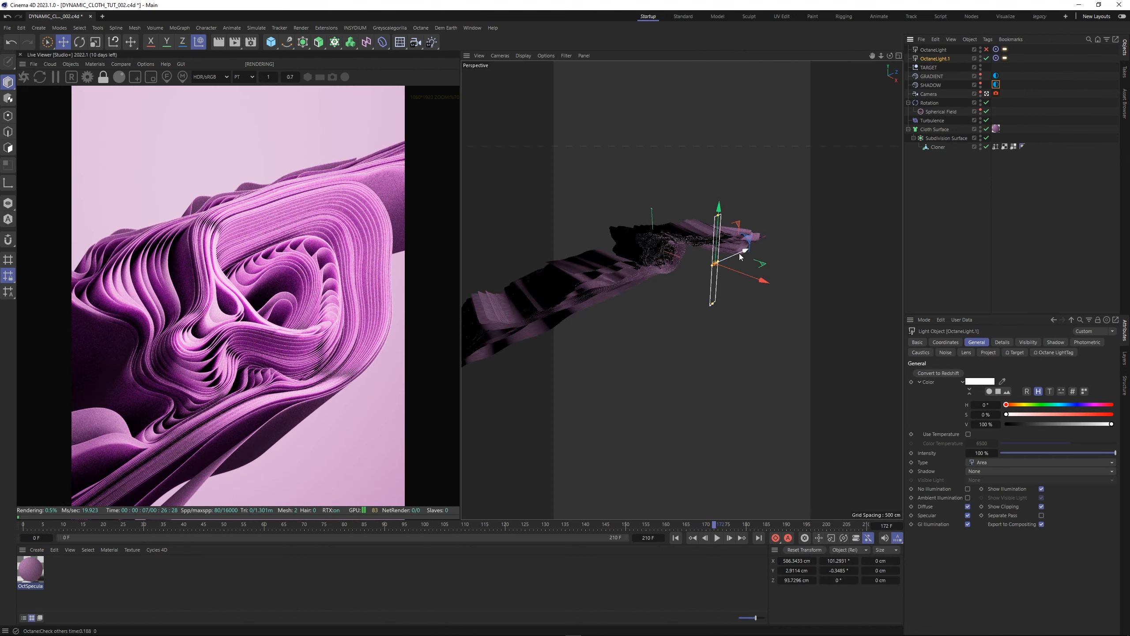
mouse_move(738, 253)
left_mouse_down()
mouse_move(745, 244)
mouse_move(734, 250)
left_mouse_up()
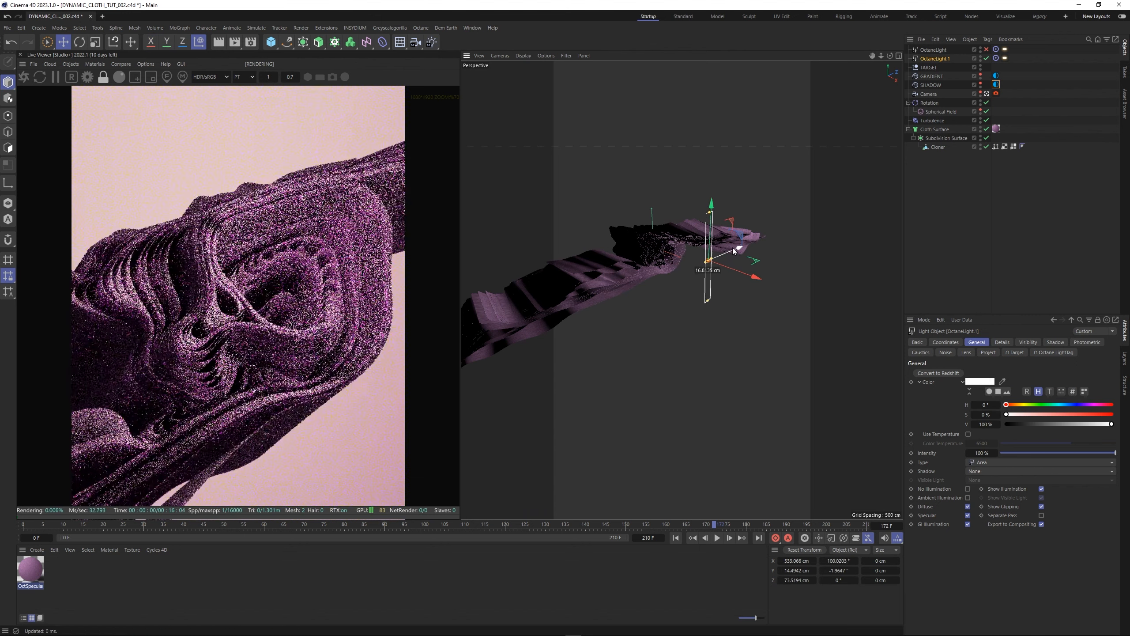
Duplicate OctaneLight.1 with the original disabled, and load an Octane FalloffMap as the copy's light distribution
left_click_drag(933, 59, 927, 64, "ctrl")
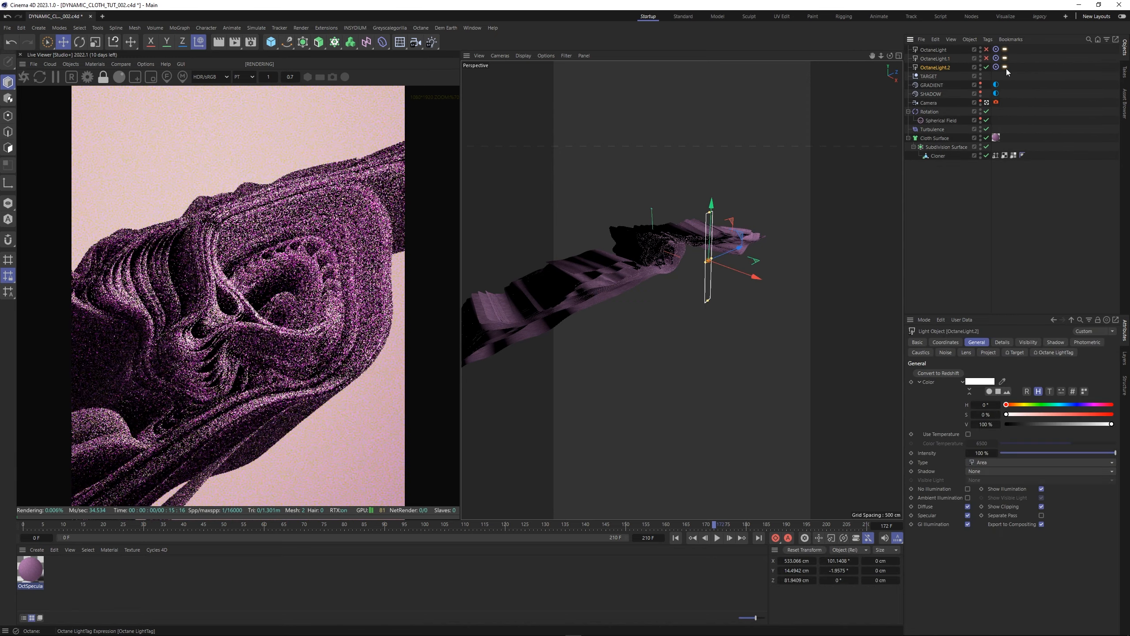
left_click(1006, 67)
left_click(969, 392)
mouse_move(993, 332)
mouse_move(1042, 335)
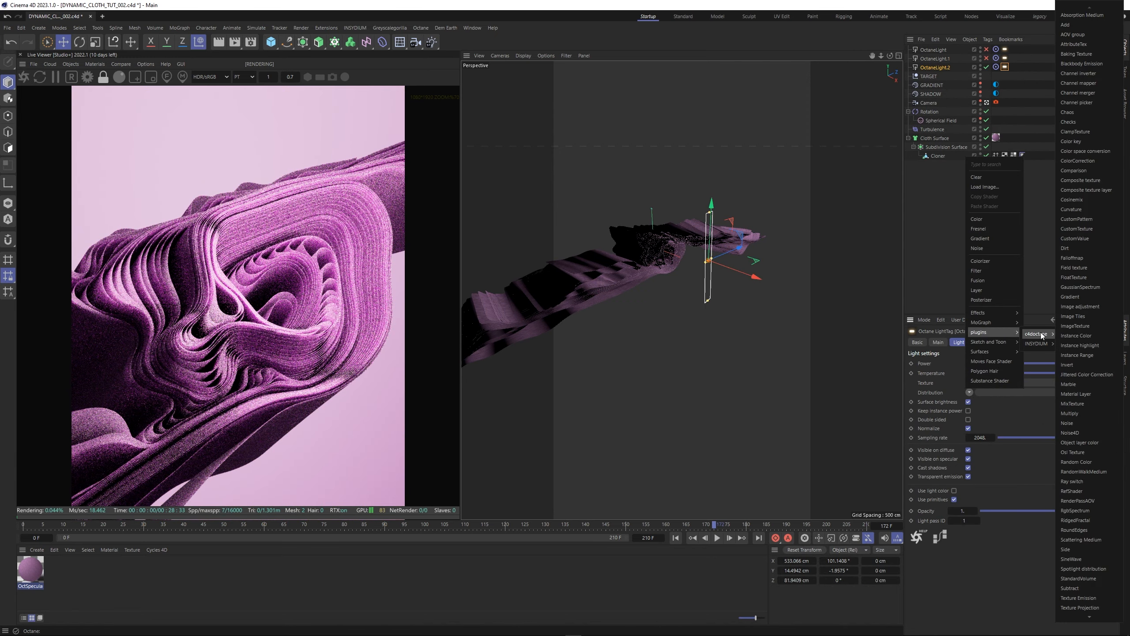
left_click(1074, 258)
Set OctaneLight.2's power to 1000 and move the light to about X 321 cm, Y 14 cm, Z 161 cm
left_click(980, 363)
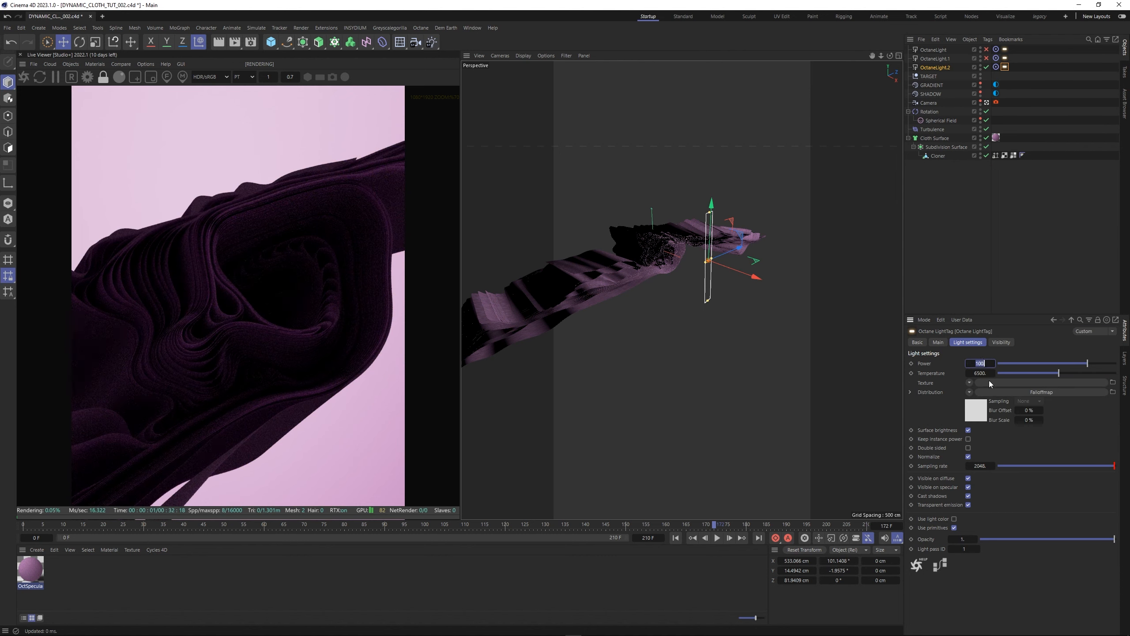
type("0.")
key("Return")
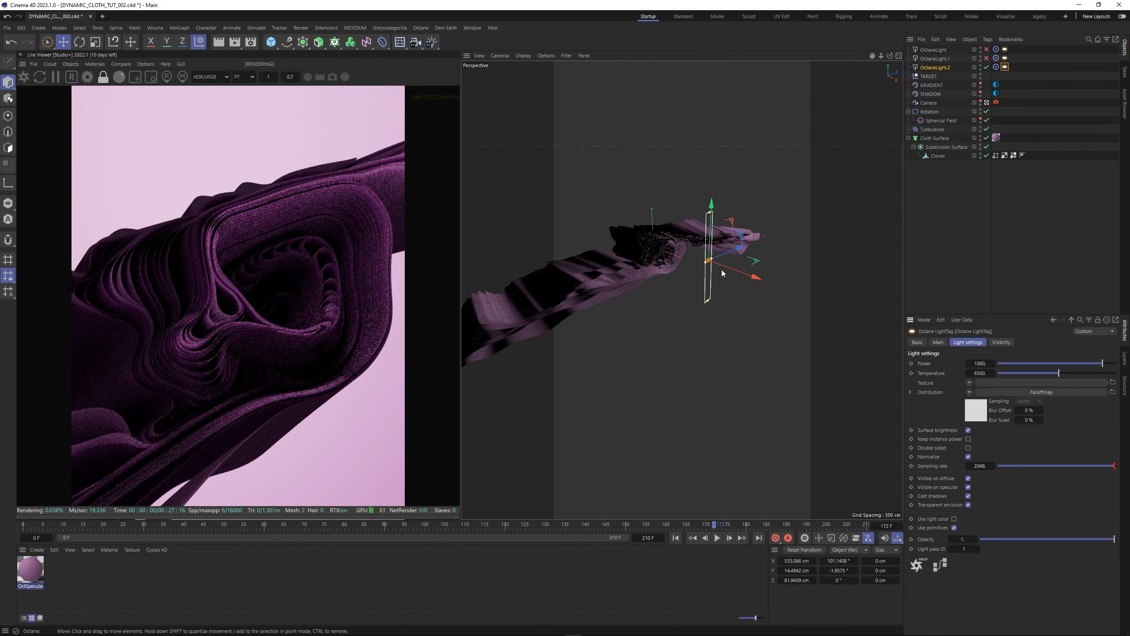
left_click_drag(722, 269, 695, 250)
Set the distribution FalloffMap's mode to Normal vs. vector 180deg
left_click(1041, 391)
left_click(990, 364)
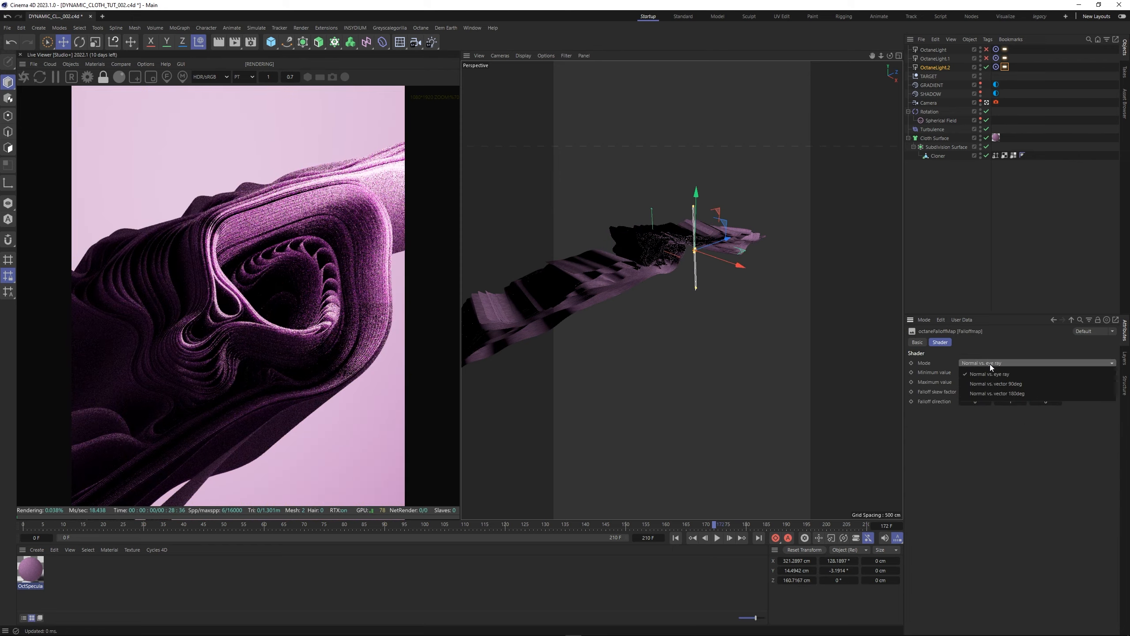
left_click(996, 394)
Reshape OctaneLight.2 into a lower, wider area light and move it to about X 450 cm, Y 14 cm, Z 113 cm
left_click_drag(724, 240, 713, 263)
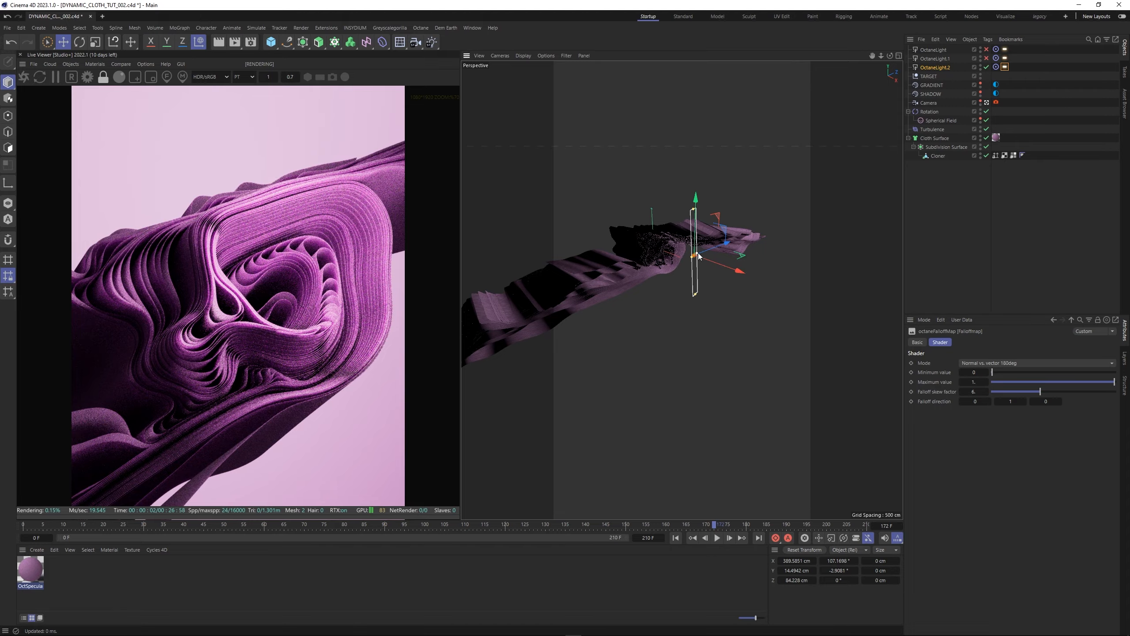
left_click_drag(702, 252, 704, 251)
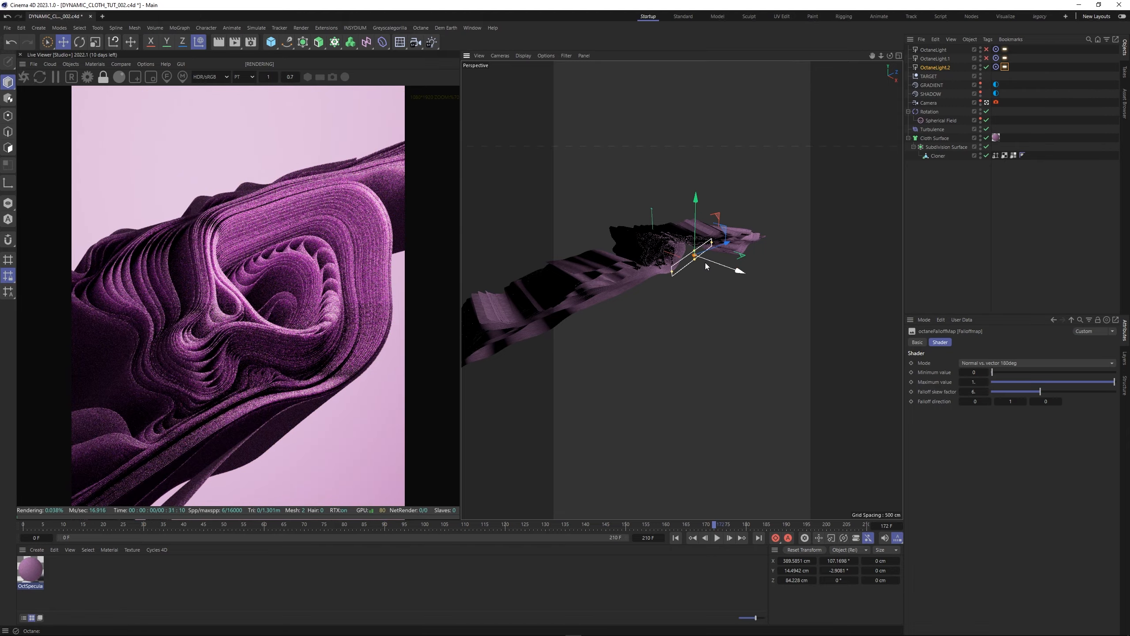
mouse_move(707, 262)
left_mouse_down()
mouse_move(721, 252)
mouse_move(721, 261)
left_mouse_up()
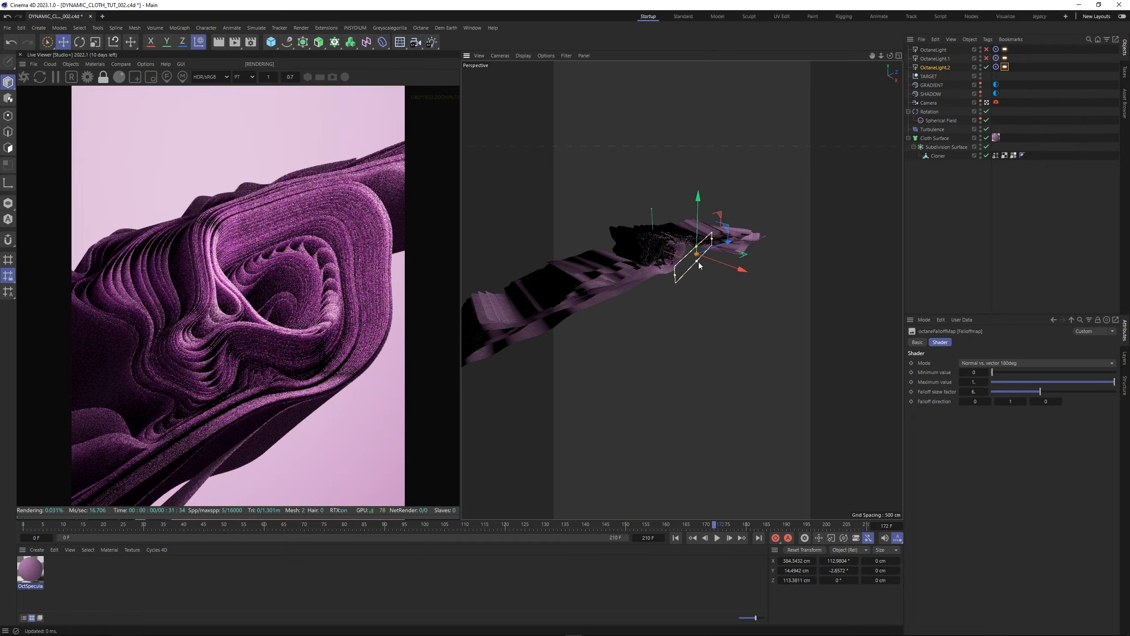
left_click_drag(703, 263, 715, 263)
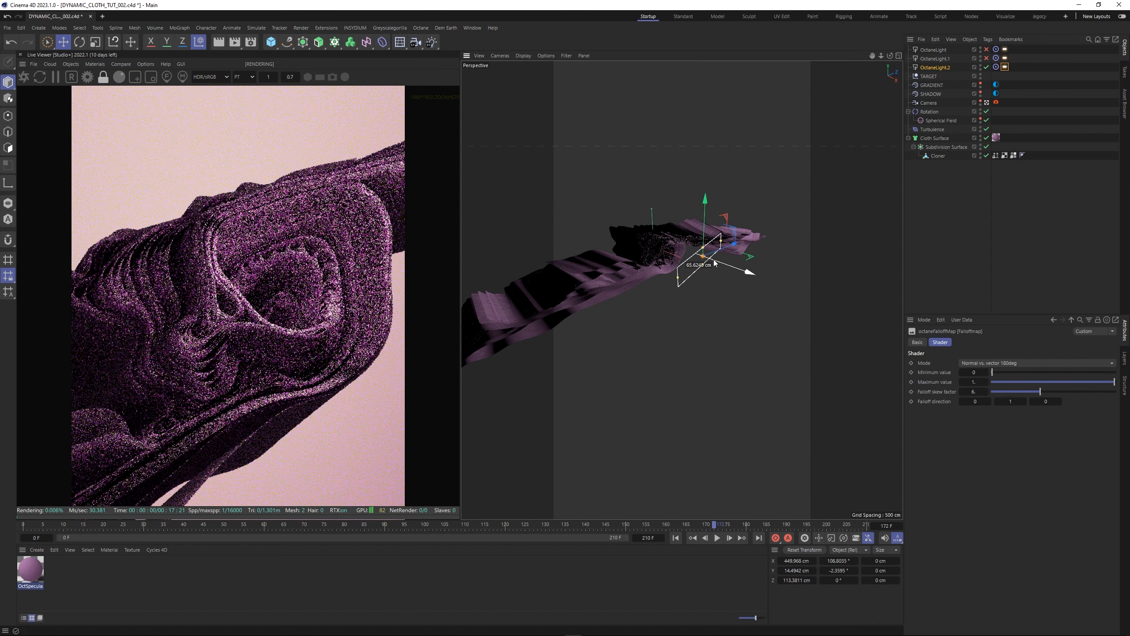
Disable OctaneLight.2, re-enable OctaneLight.1 and move it to about X 806 cm, Y 24 cm, Z 136 cm
scroll(274, 292, "down", 3)
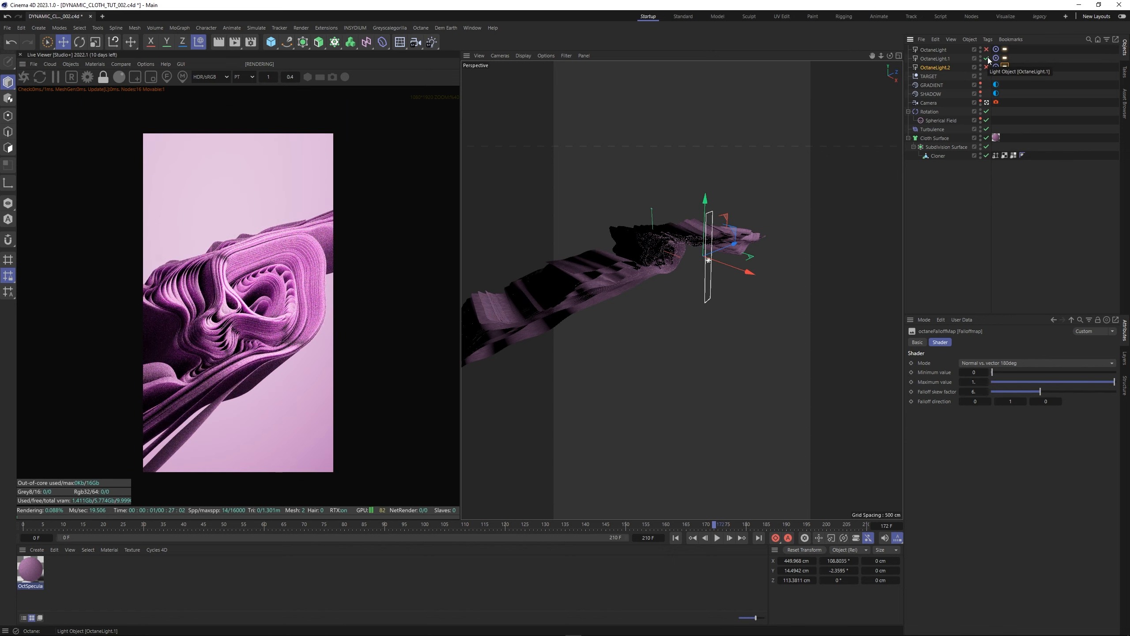
left_click(953, 61)
left_click(945, 60)
mouse_move(726, 253)
left_mouse_down()
mouse_move(736, 248)
mouse_move(731, 267)
left_mouse_up()
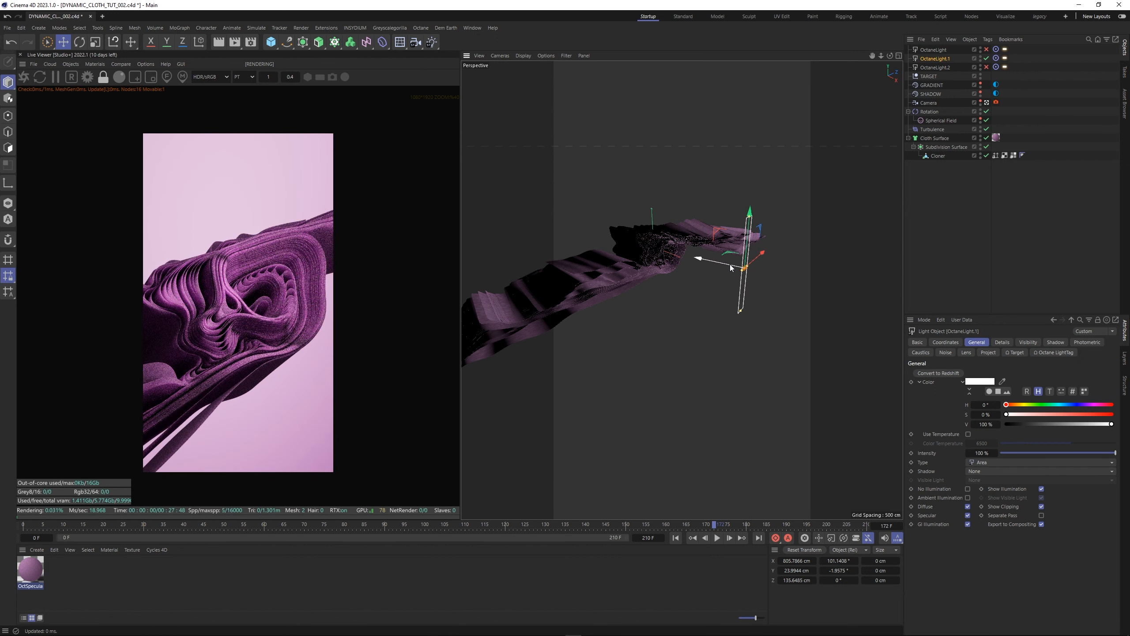
Set the power in OctaneLight.1's Octane light tag to 200
left_click(1005, 58)
left_click(968, 342)
double_click(980, 363)
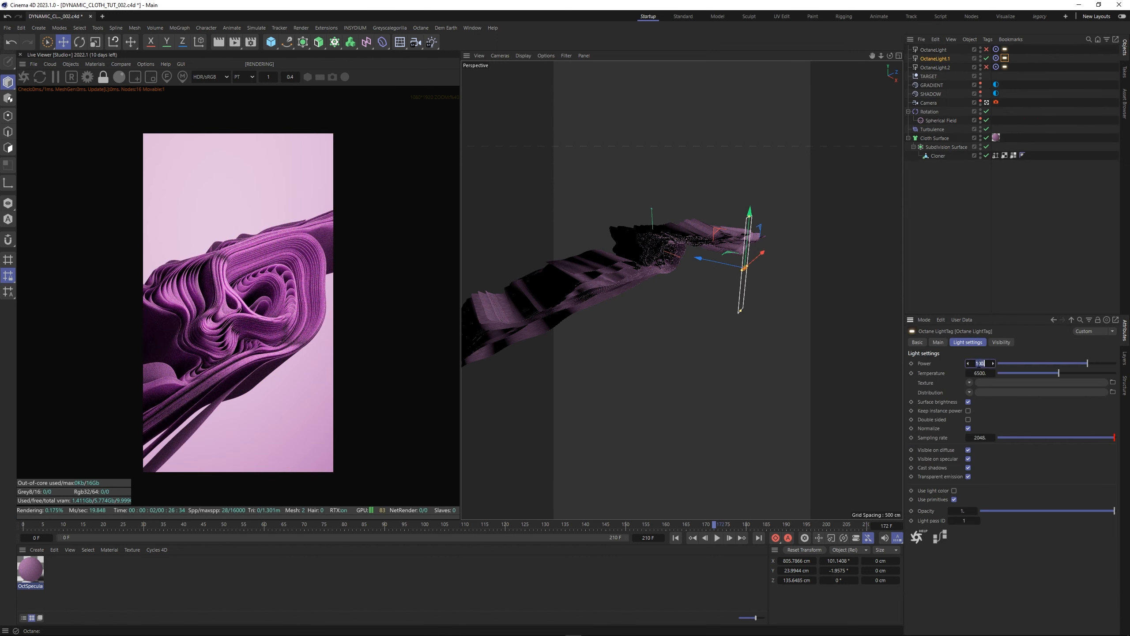
type("200")
key("Return")
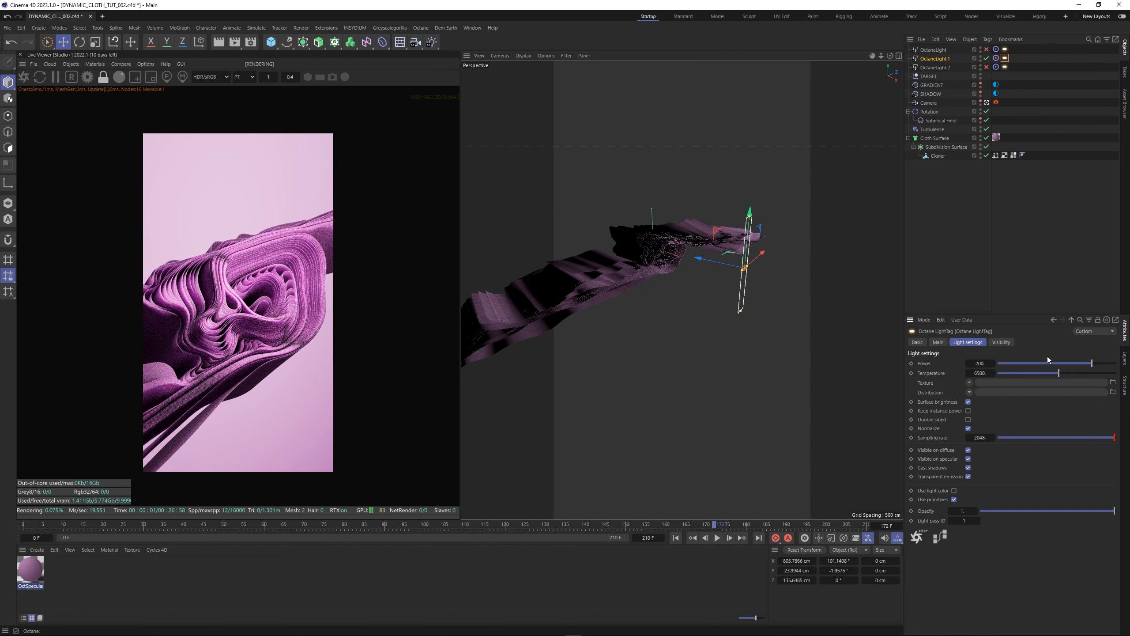
Go to frame 62, return to the camera view and inspect the cloth folds in the live render
left_click(273, 525)
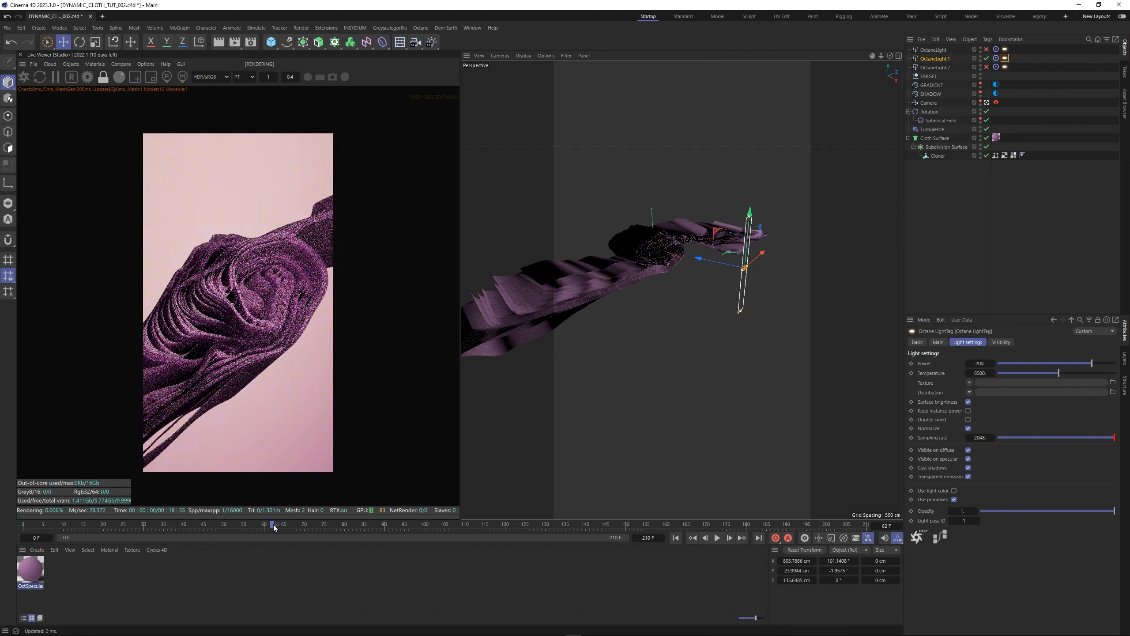
key("F1")
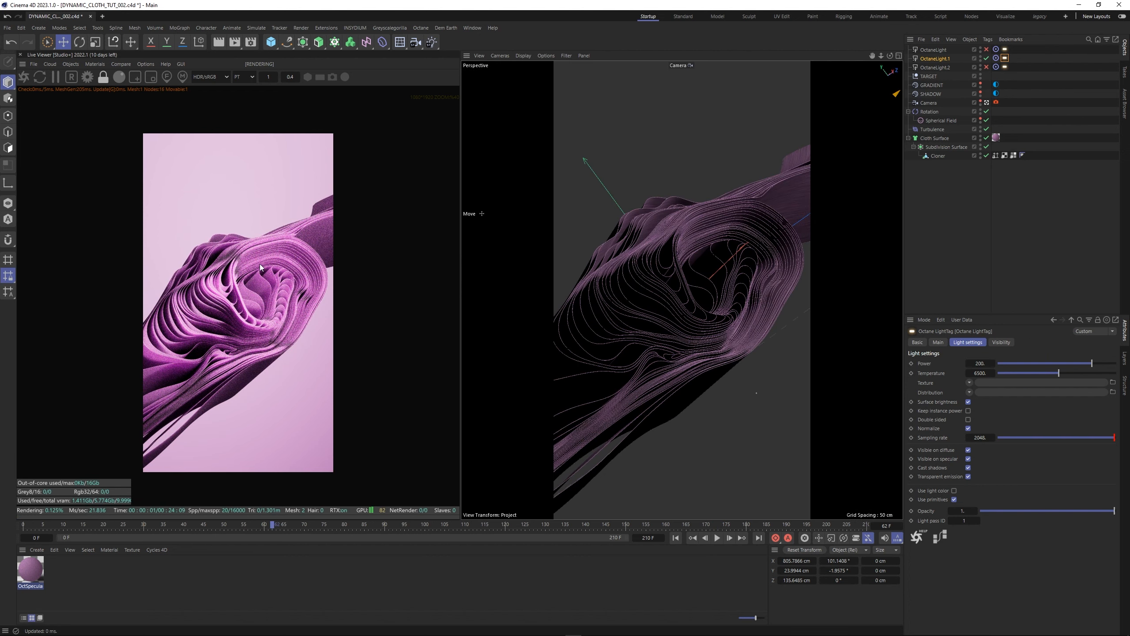
scroll(254, 309, "up", 5)
scroll(254, 308, "down", 4)
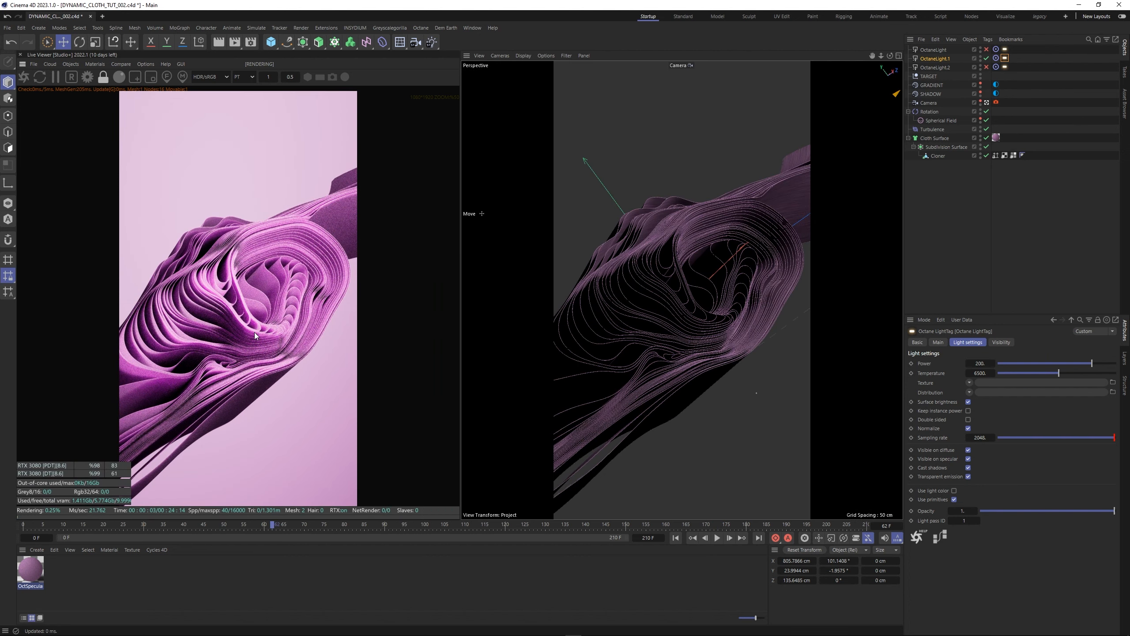
scroll(254, 308, "up", 4)
Try a thickness of 0.3 cm on the Cloth Surface and undo the change
left_click(935, 138)
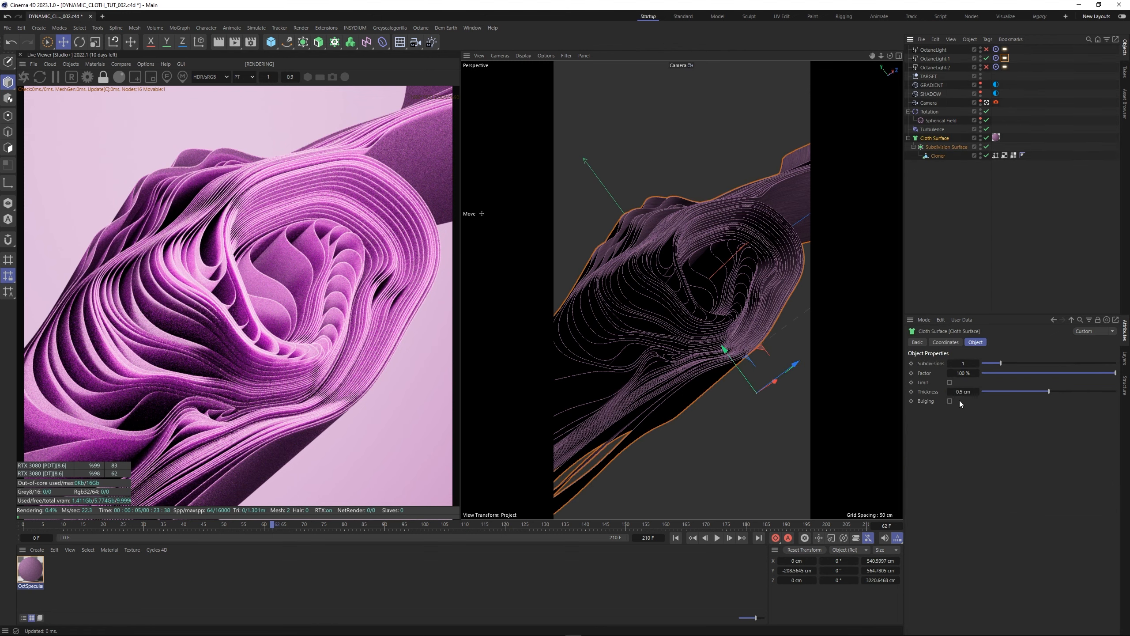
double_click(963, 391)
type("0.3")
key("Return")
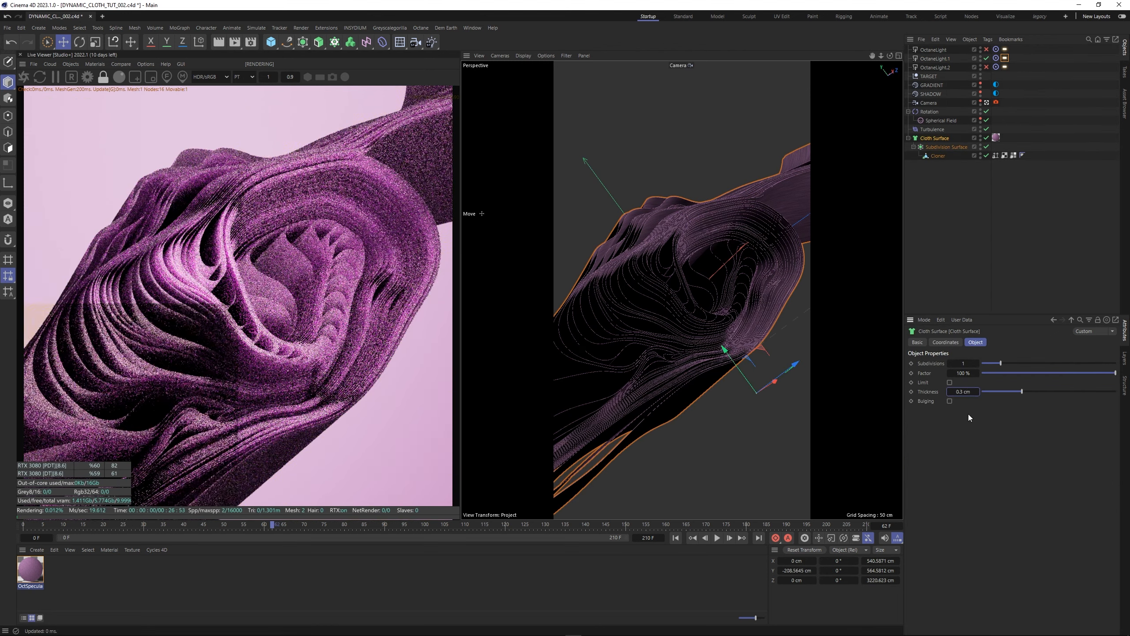
key("ctrl+z")
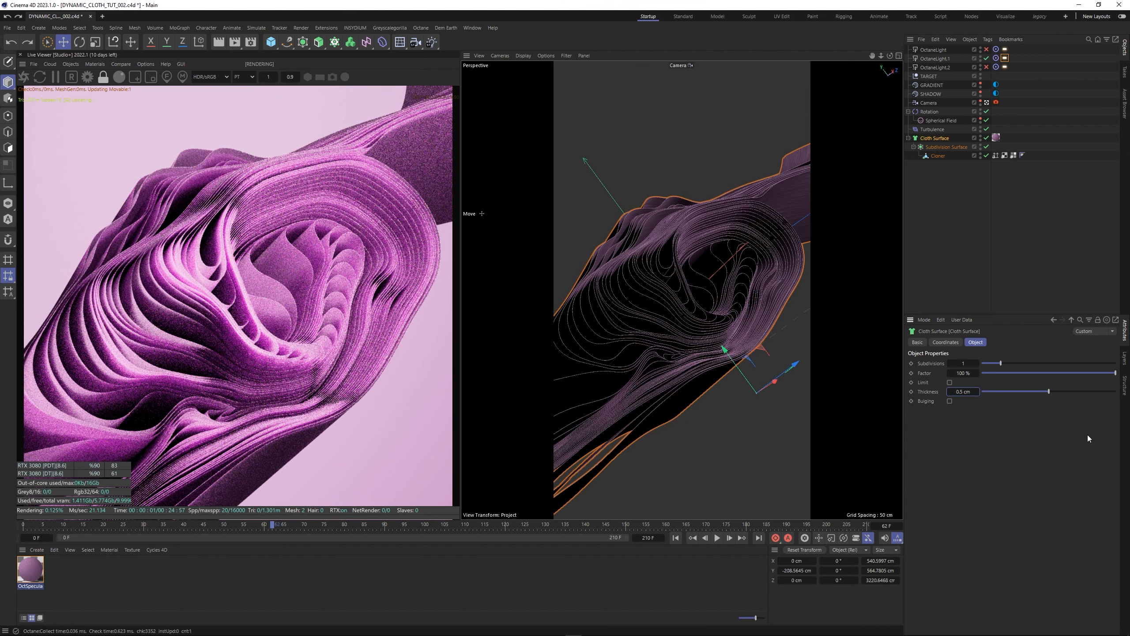
Reselect the Cloth Surface object and save the scene
left_click(948, 204)
left_click(933, 139)
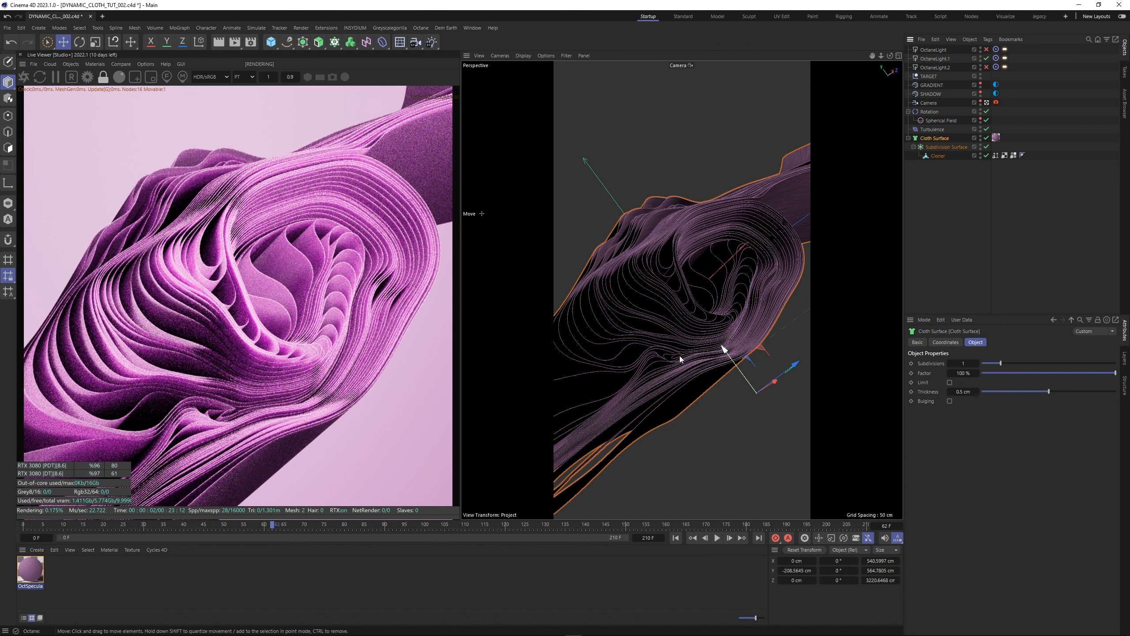
key("ctrl+s")
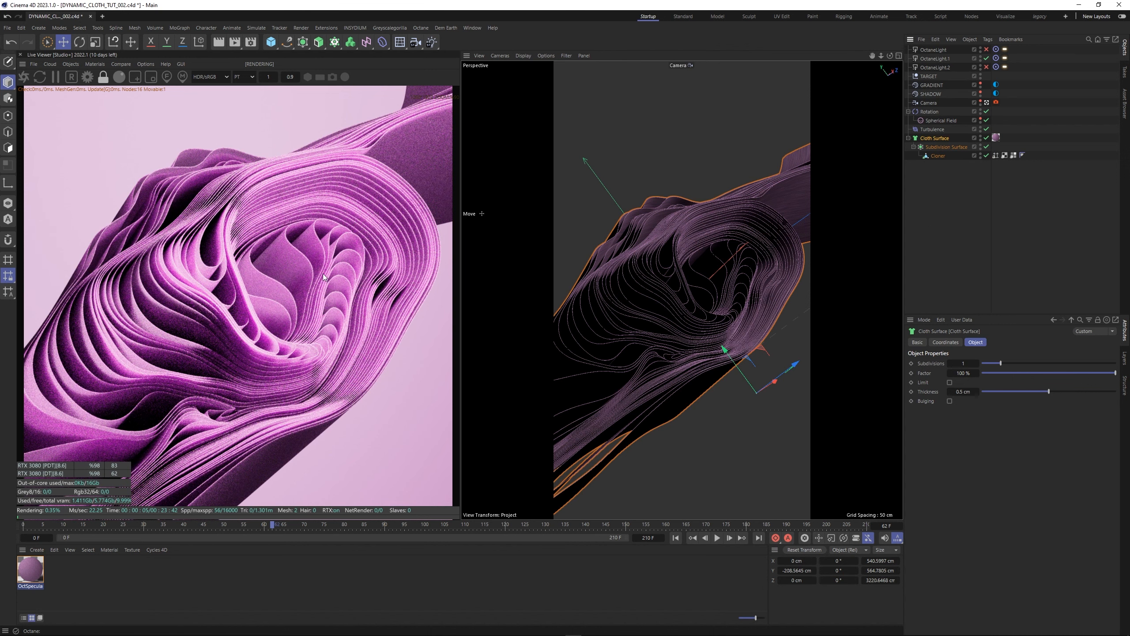
Try wrapping the Cloth Surface in a second Subdivision Surface with viewport subdivision 1, toggling it on and off to compare
scroll(322, 272, "down", 4)
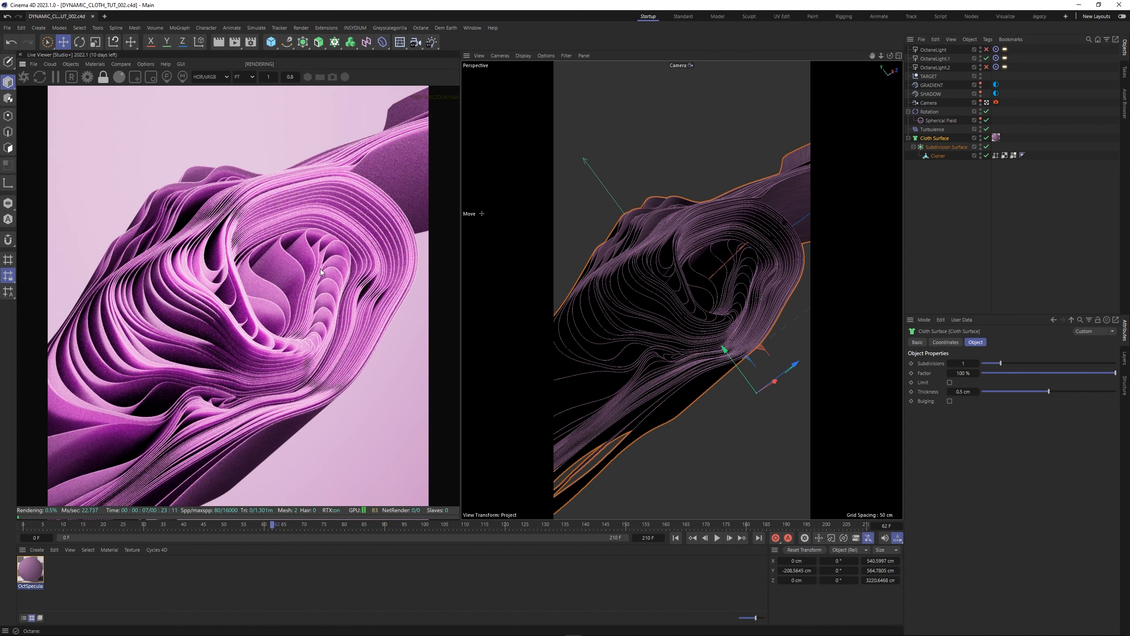
scroll(318, 272, "up", 3)
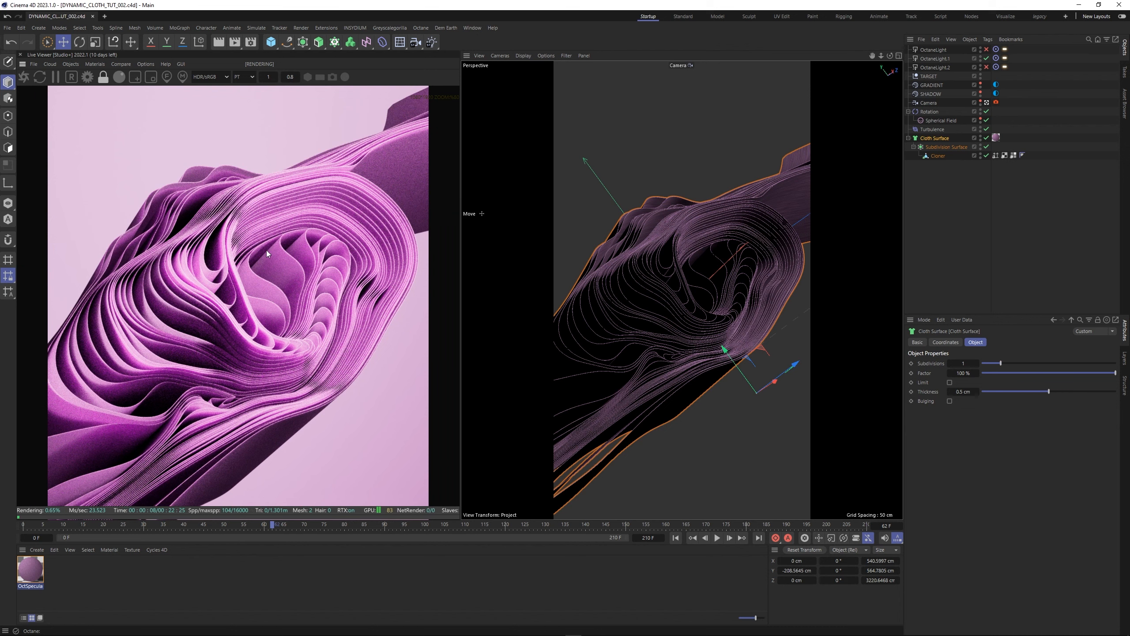
left_click(299, 45, "alt")
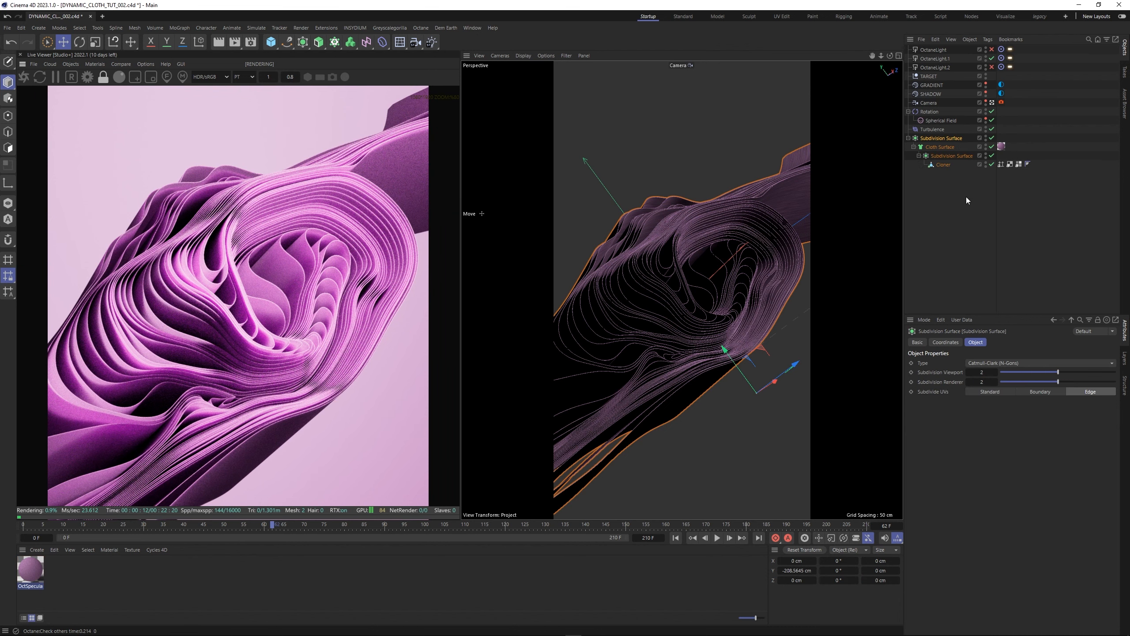
left_click(992, 138)
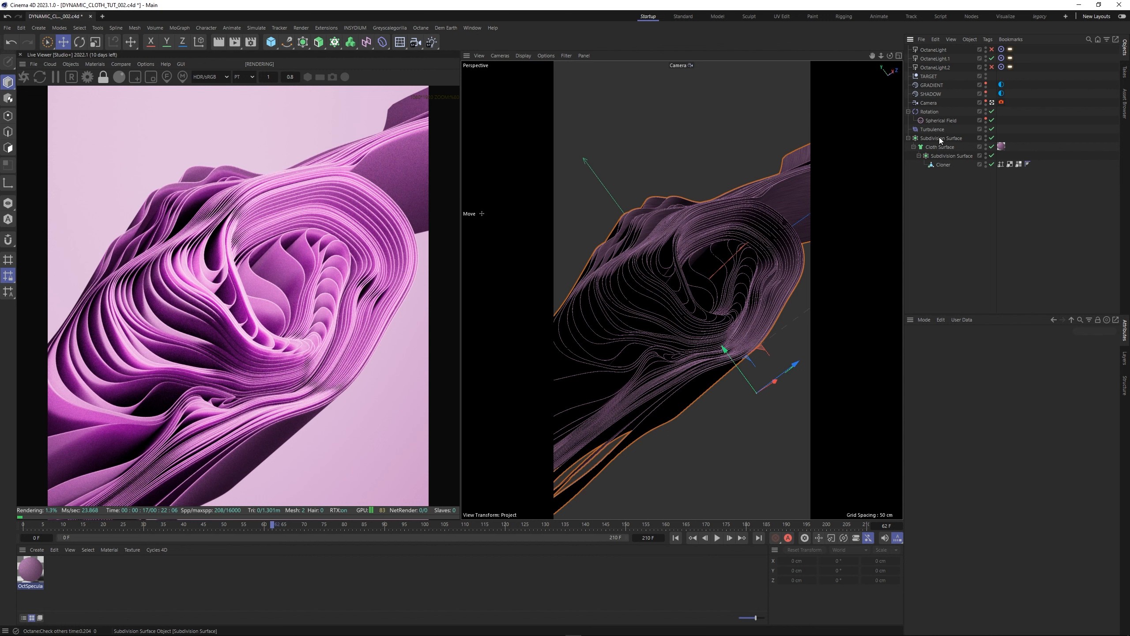
left_click(992, 138)
left_click(940, 138)
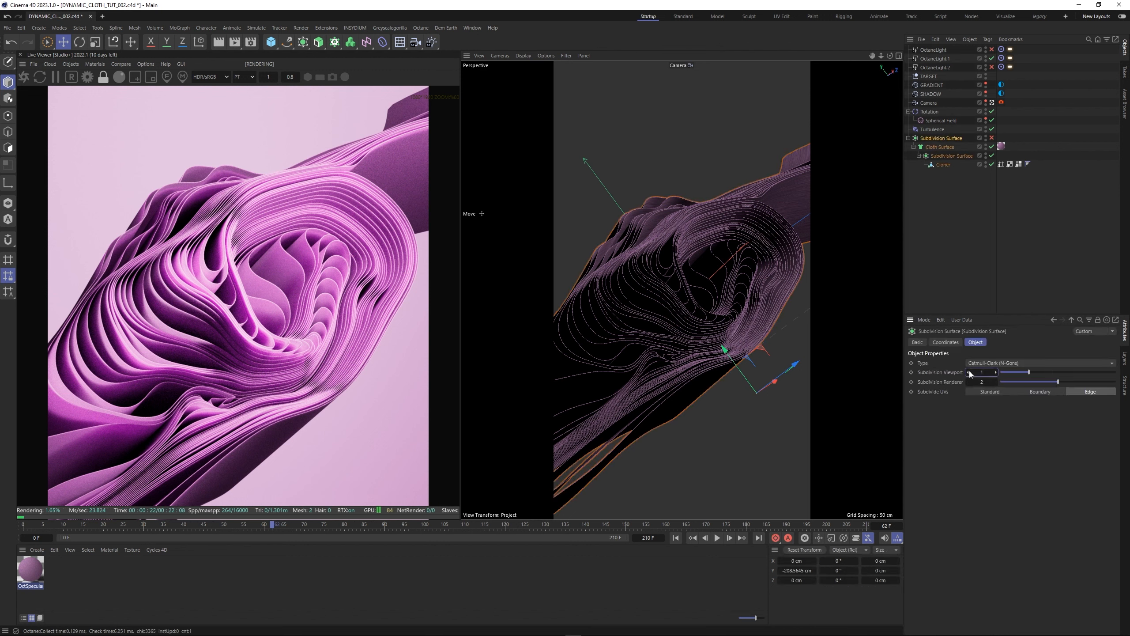
left_click(976, 172)
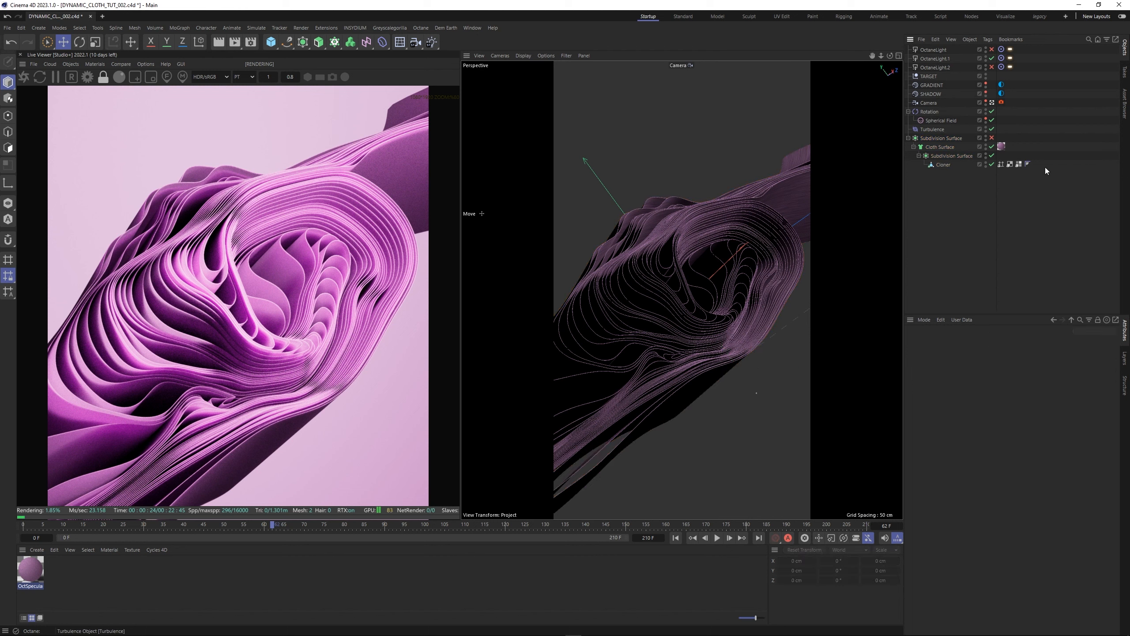
left_click(993, 138)
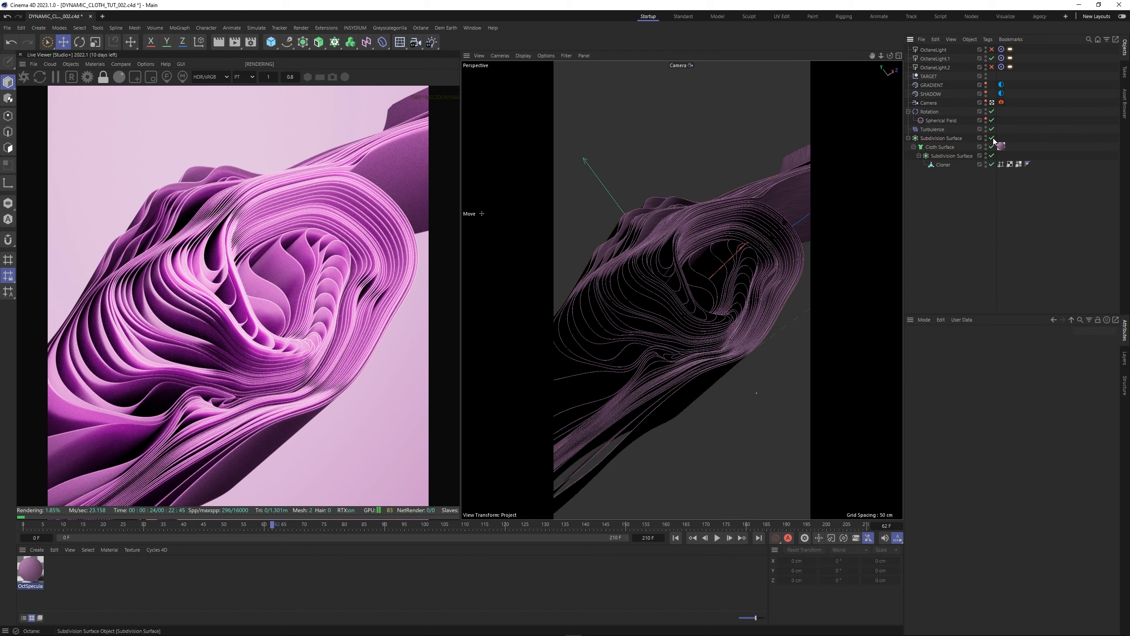
left_click(938, 141)
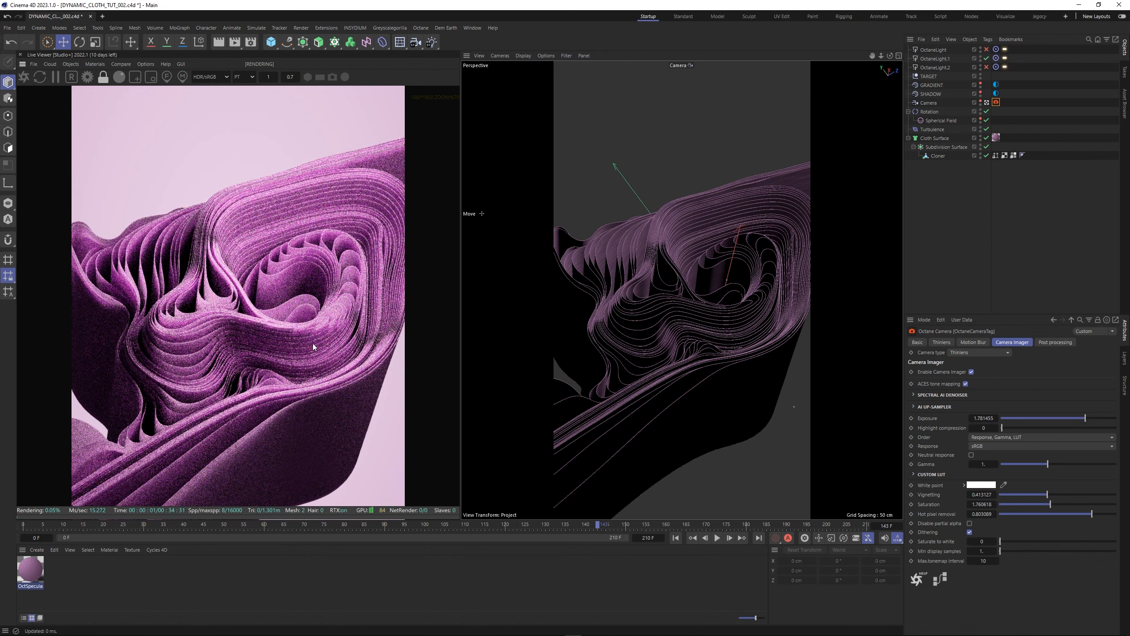
Inspect the cloth folds at frame 143 in the live render, try a higher camera imager exposure and undo it
scroll(313, 342, "down", 3)
scroll(279, 374, "up", 5)
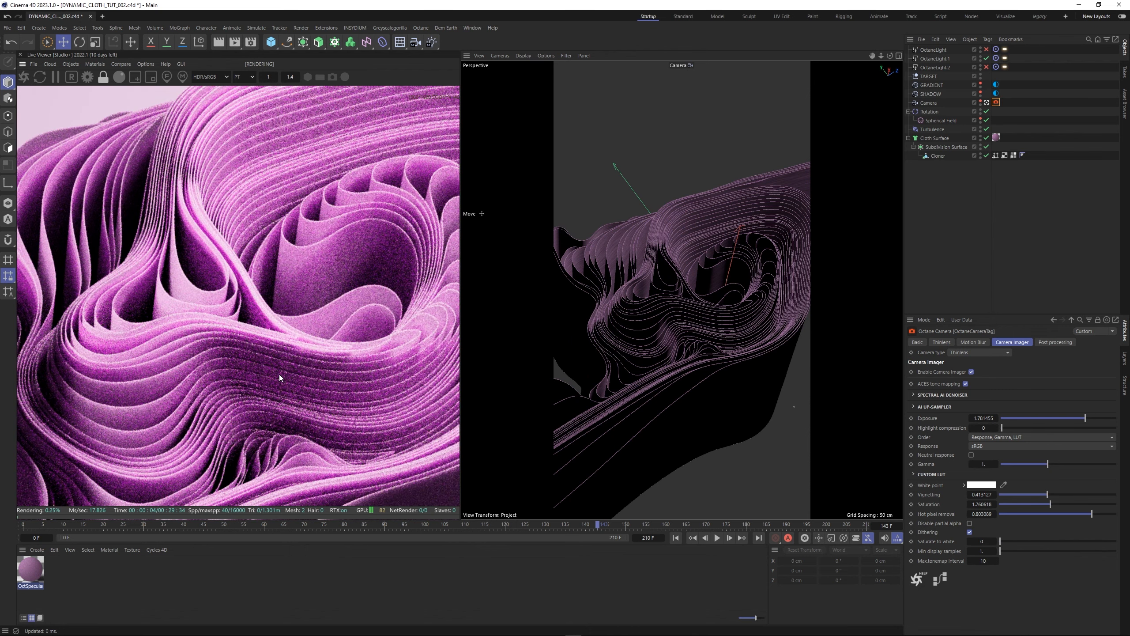
scroll(279, 375, "down", 2)
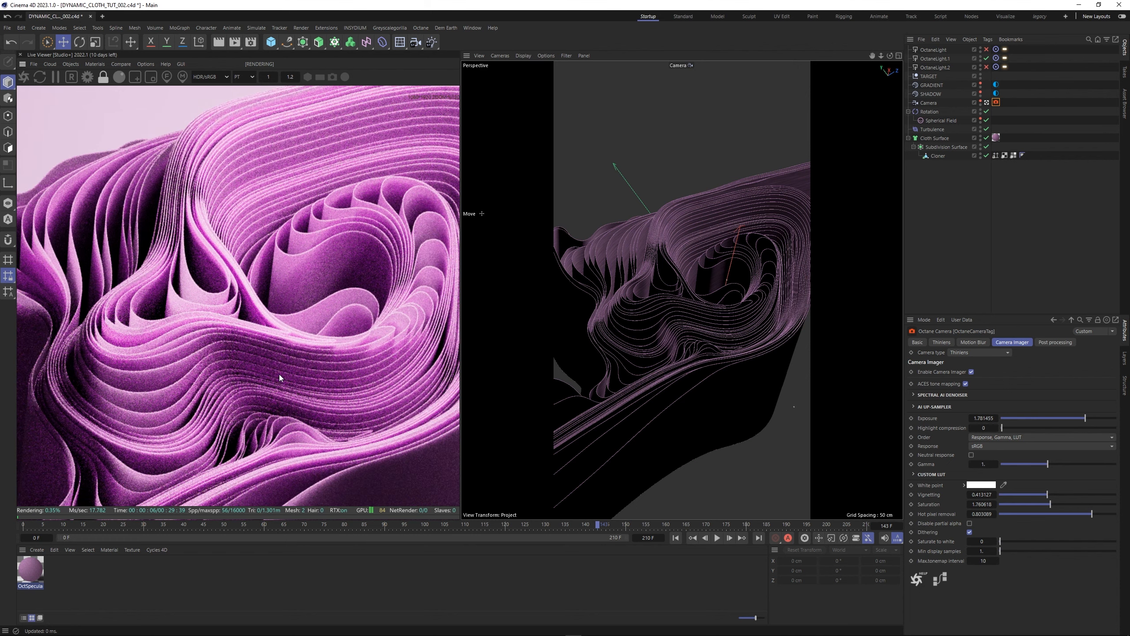
scroll(279, 374, "down", 7)
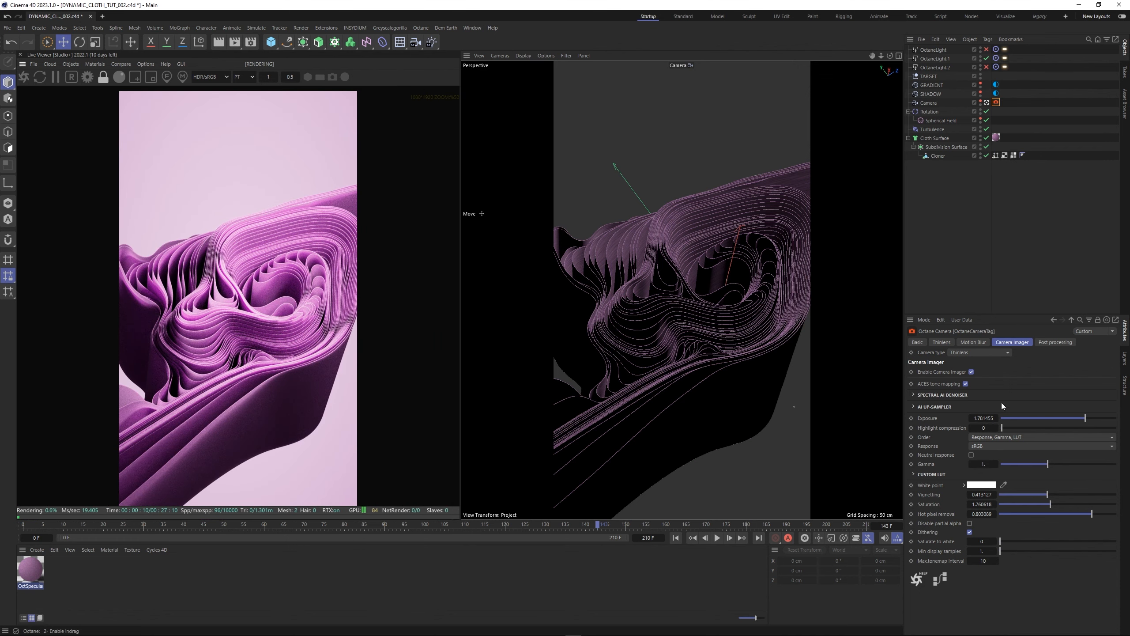
left_click_drag(1086, 418, 1090, 419)
key("ctrl+z")
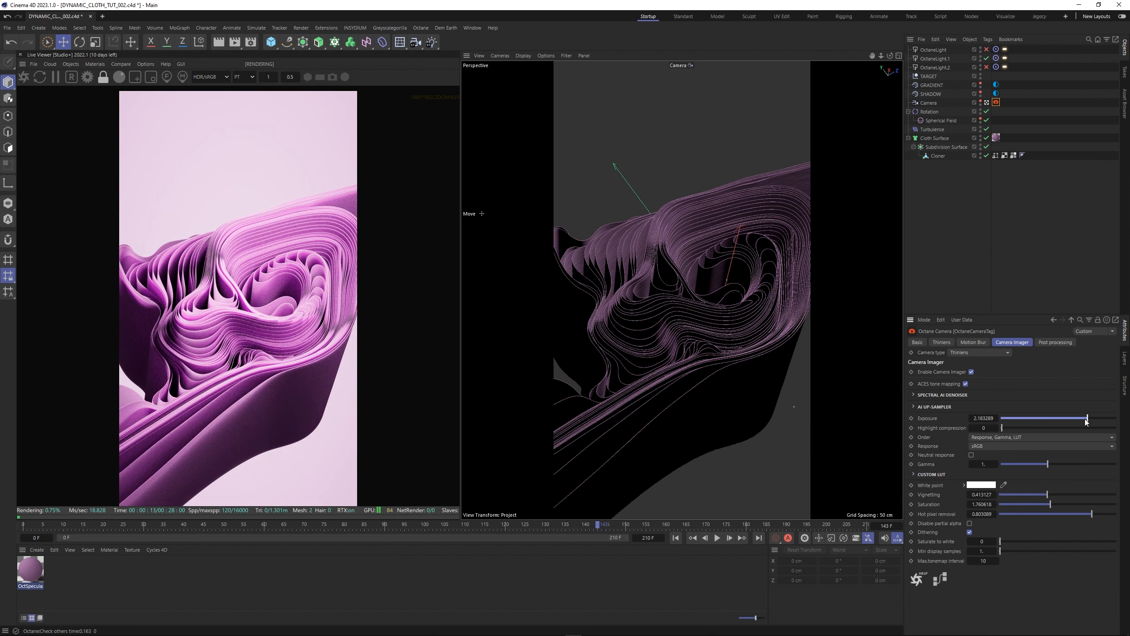
Expand the camera tag's Spectral AI Denoiser settings, restart the live render and deselect everything
left_click(938, 396)
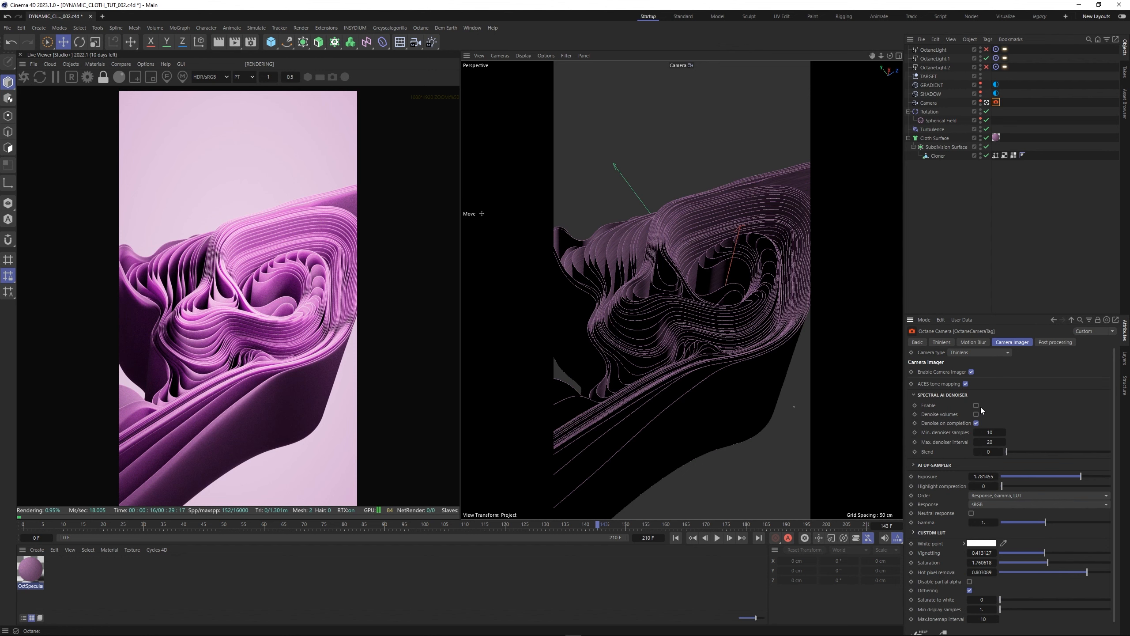
left_click(40, 77)
left_click(985, 201)
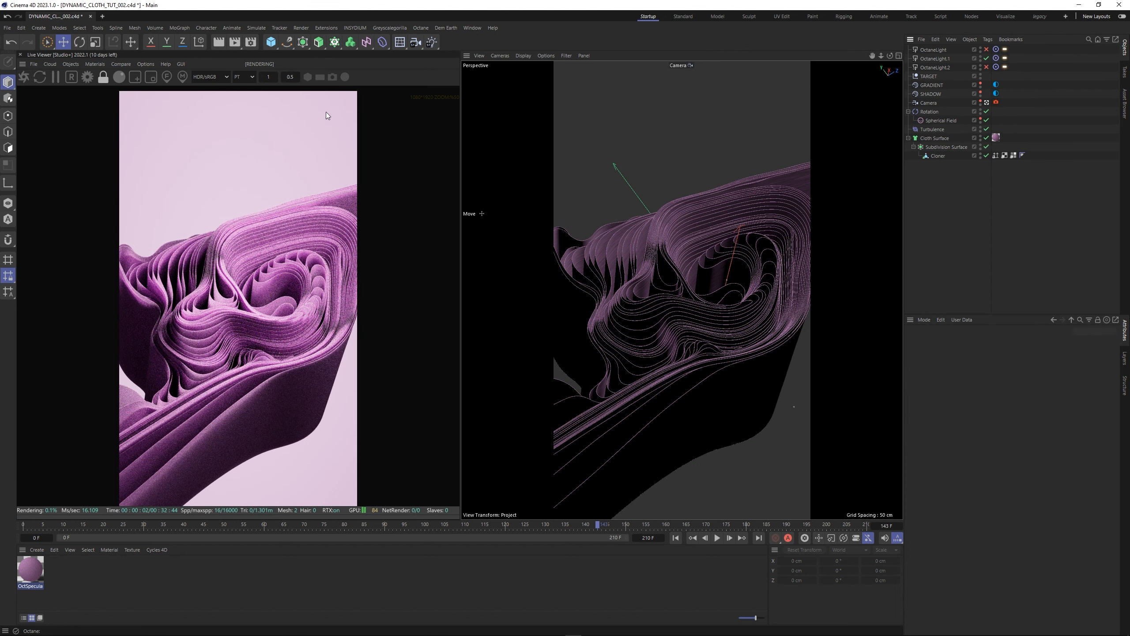
Set the Octane path tracing kernel's maximum samples to 2048
left_click(87, 76)
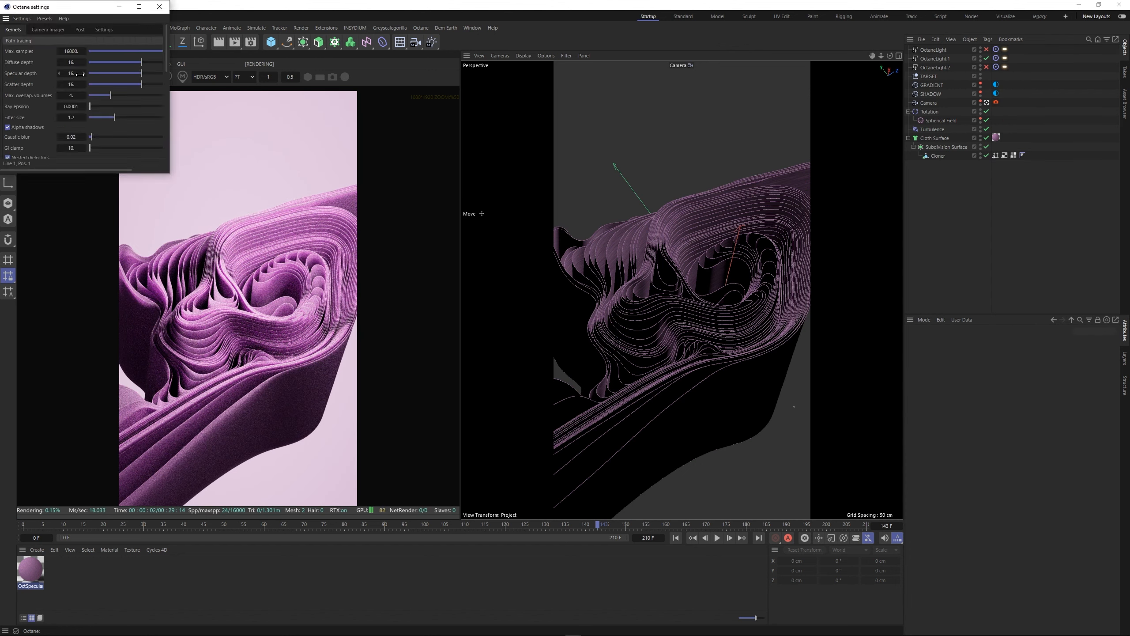
left_click_drag(59, 6, 468, 125)
double_click(481, 170)
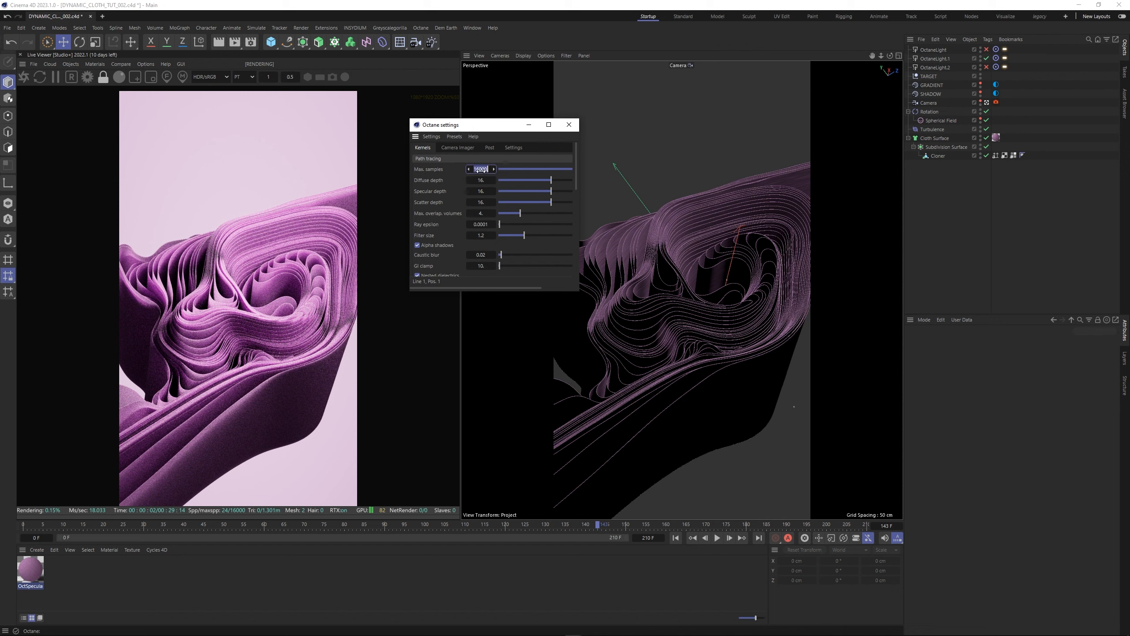
type("2048")
key("Tab")
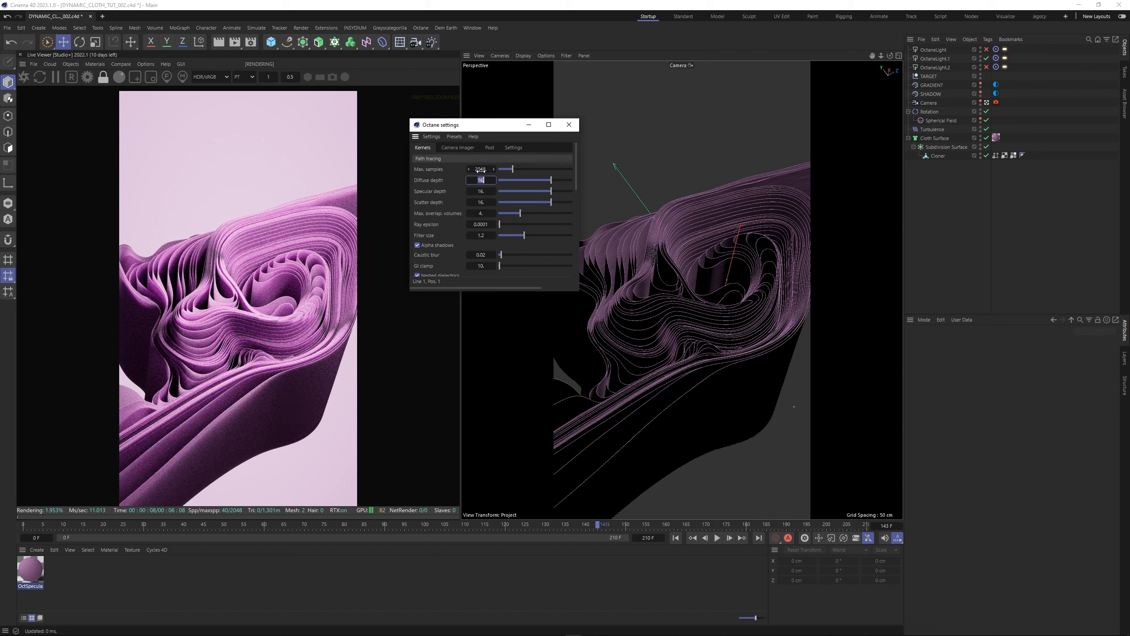
Set the diffuse, specular and scatter depths to 8 each, keep the remaining kernel values and close the Octane settings
type("8")
key("Tab")
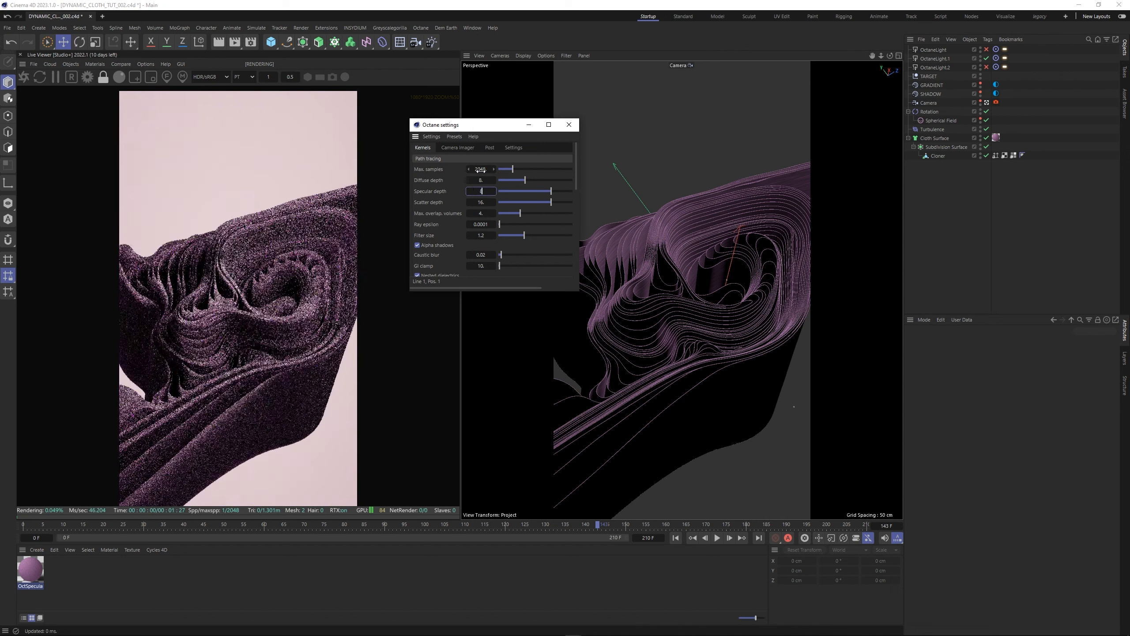
type("8")
key("Tab")
type("8")
key("Tab")
key("Tab")
key("Tab")
key("Tab")
key("Tab")
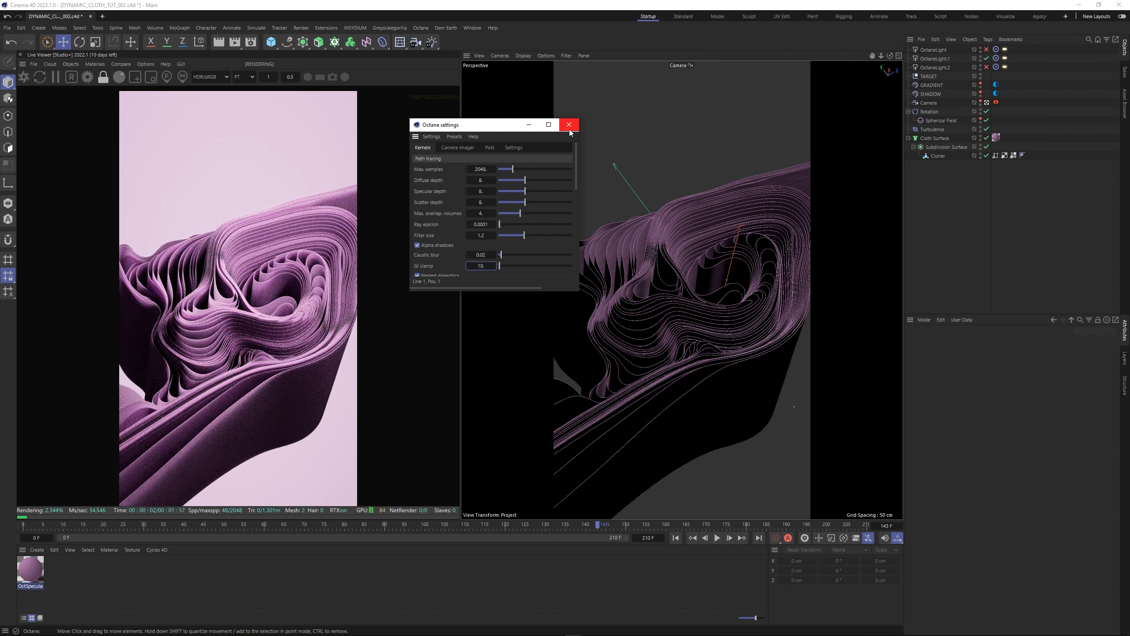
left_click(577, 126)
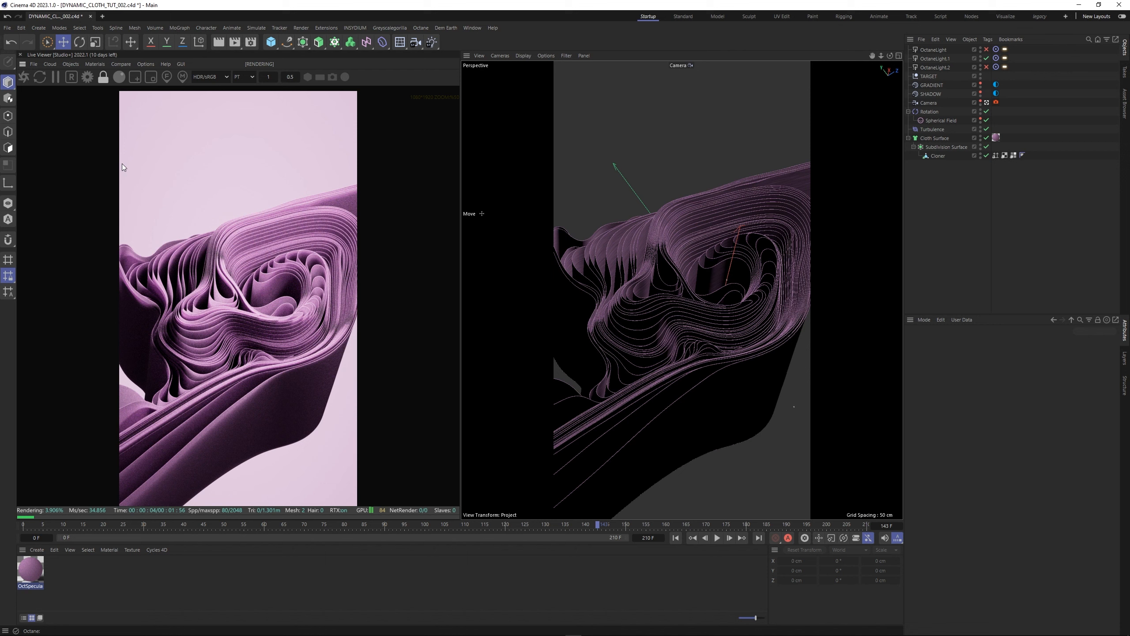
Open the cloth material in the Octane Node Editor and lower the Random Walk medium's density to about 44.44
left_click(95, 63)
left_click(111, 87)
left_click_drag(361, 176, 589, 89)
left_click(643, 323)
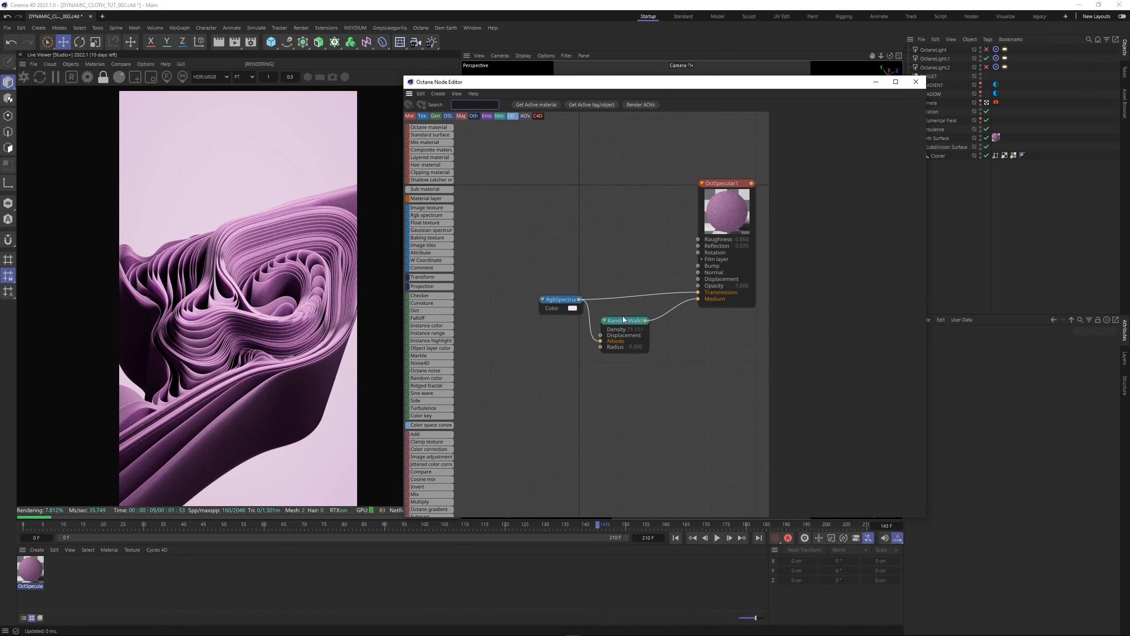
left_click_drag(904, 114, 900, 114)
Enable Fake shadows in the common settings of the OctSpecular1 material
left_click(753, 205)
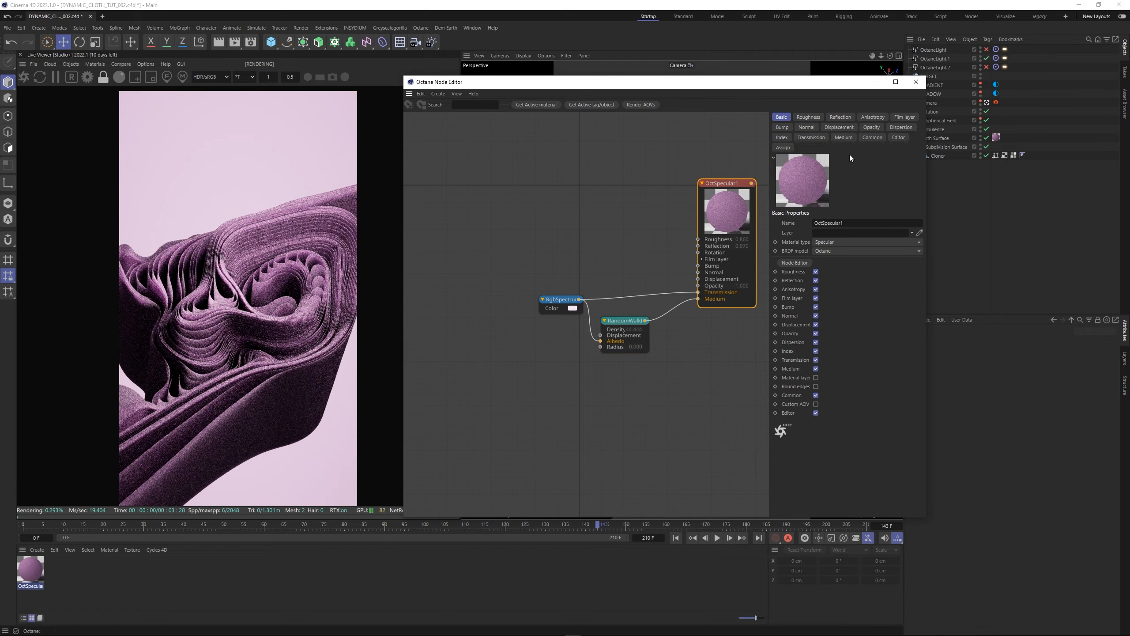
left_click(872, 138)
left_click(846, 240)
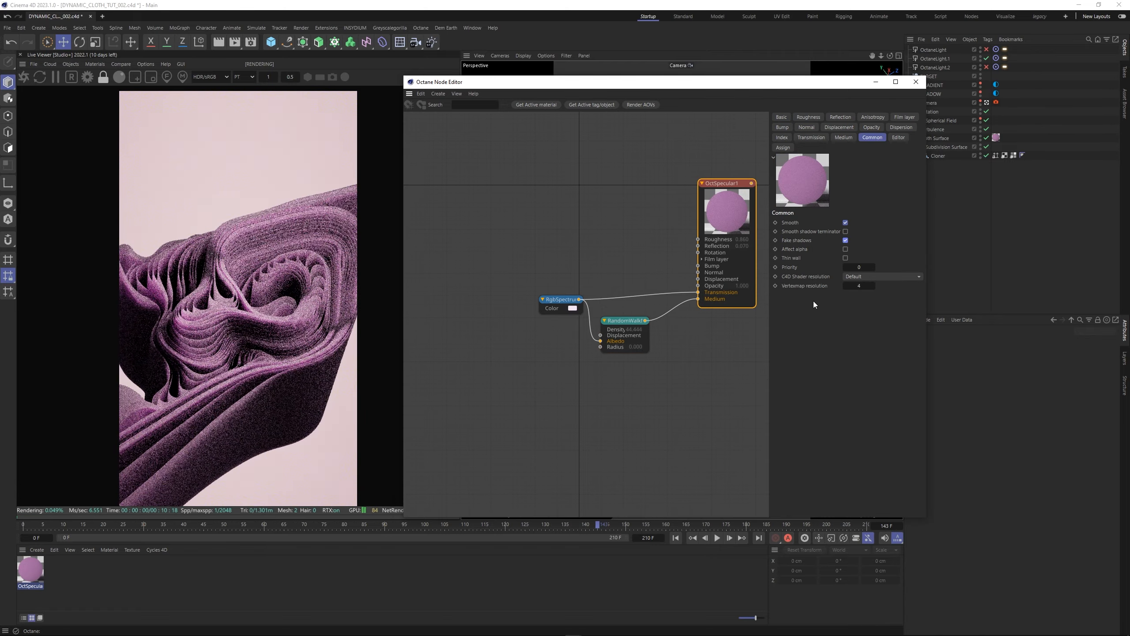
Set the Random Walk medium's density to 60, close the node editor and check the cloth in the live render
left_click(626, 317)
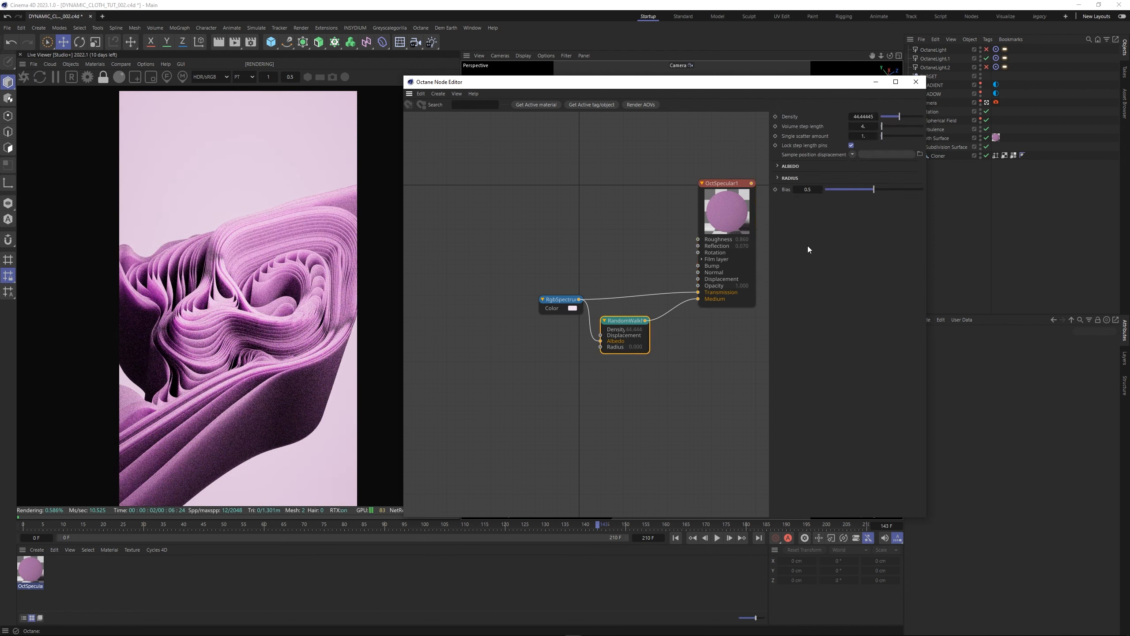
left_click_drag(899, 119, 906, 119)
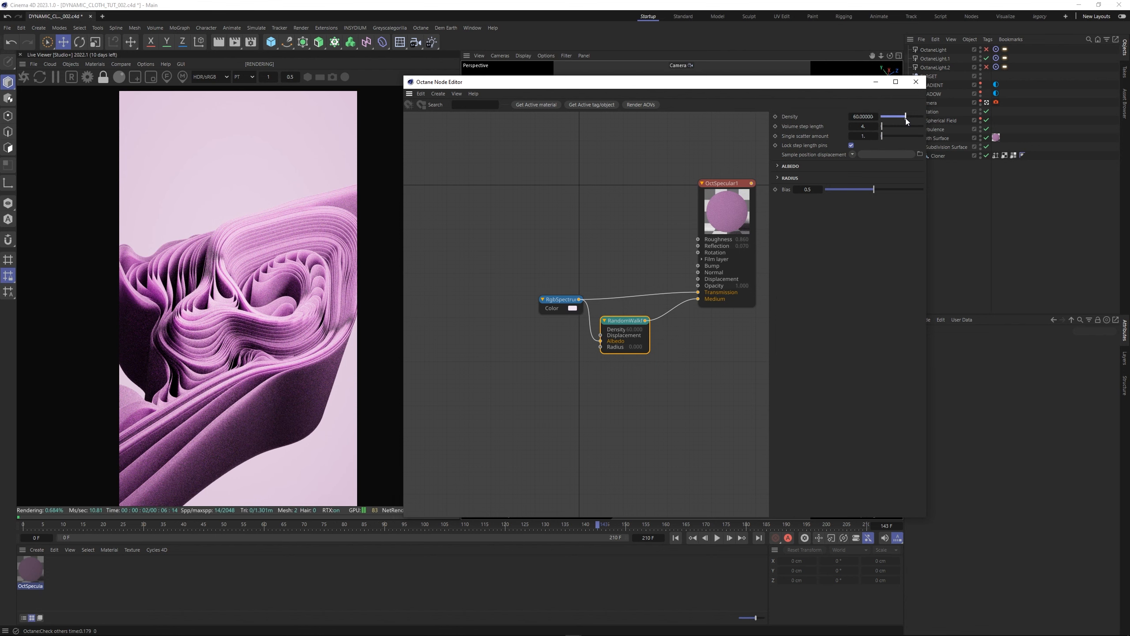
left_click(916, 81)
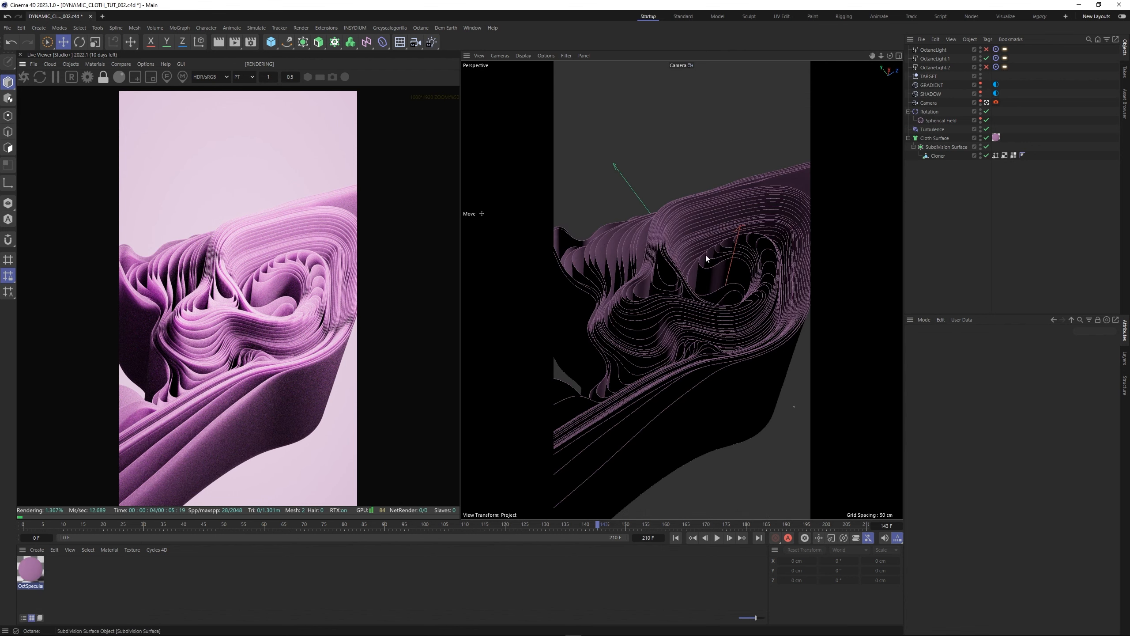
scroll(354, 258, "down", 5)
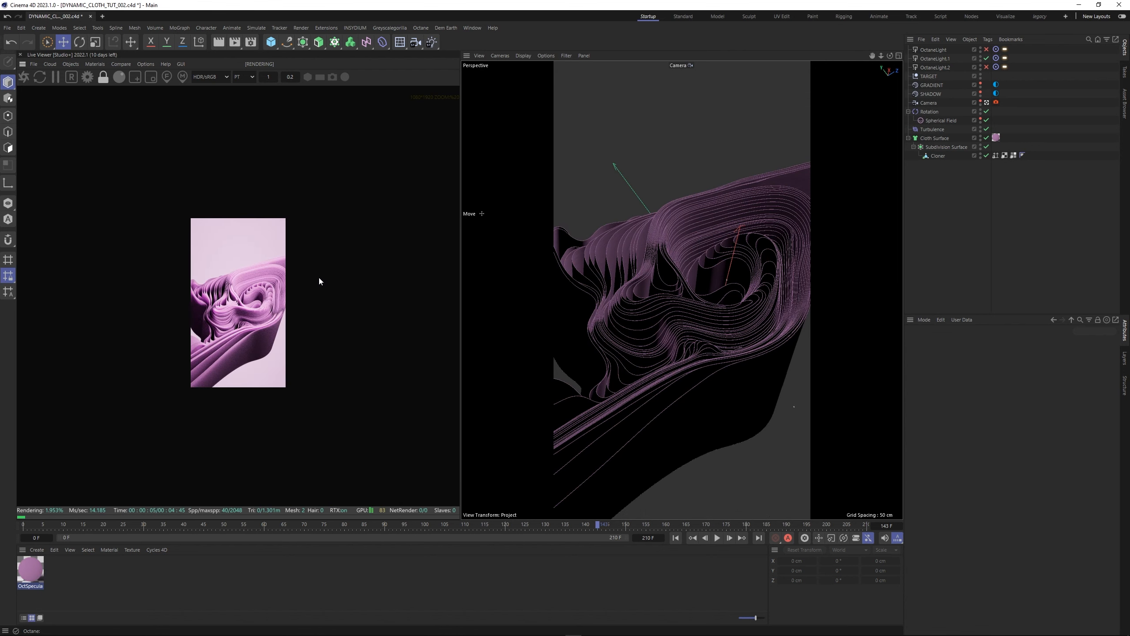
scroll(312, 280, "up", 6)
scroll(307, 287, "up", 4)
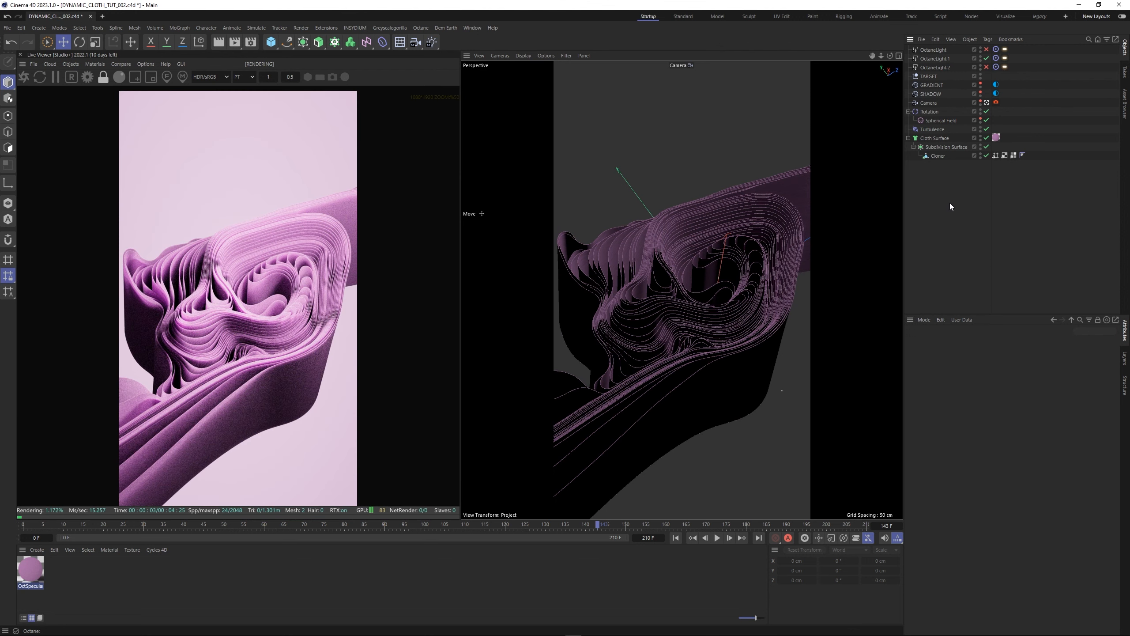